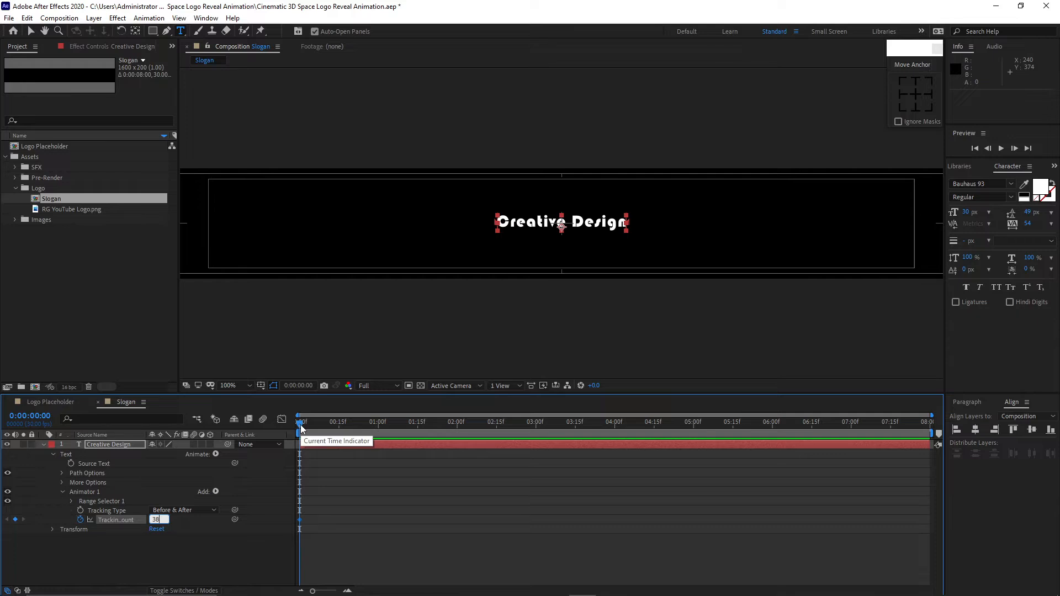
# Keyframe the Creative Design text's Tracking Amount to 0 at the 2-second mark
pyautogui.moveTo(301, 432); pyautogui.dragTo(457, 455)
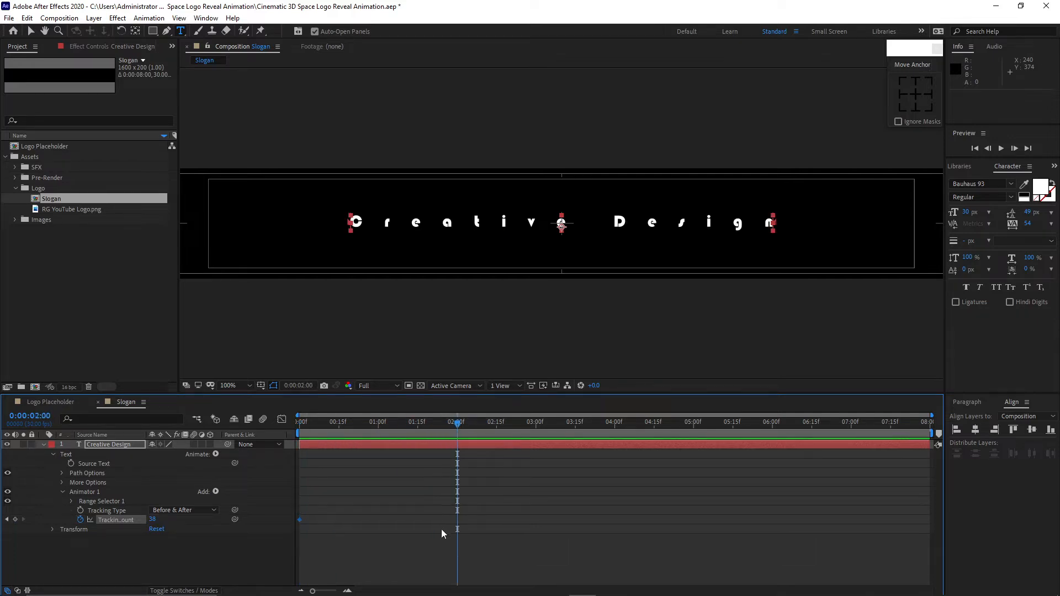
pyautogui.click(154, 519)
pyautogui.write('0')
pyautogui.click(404, 463)
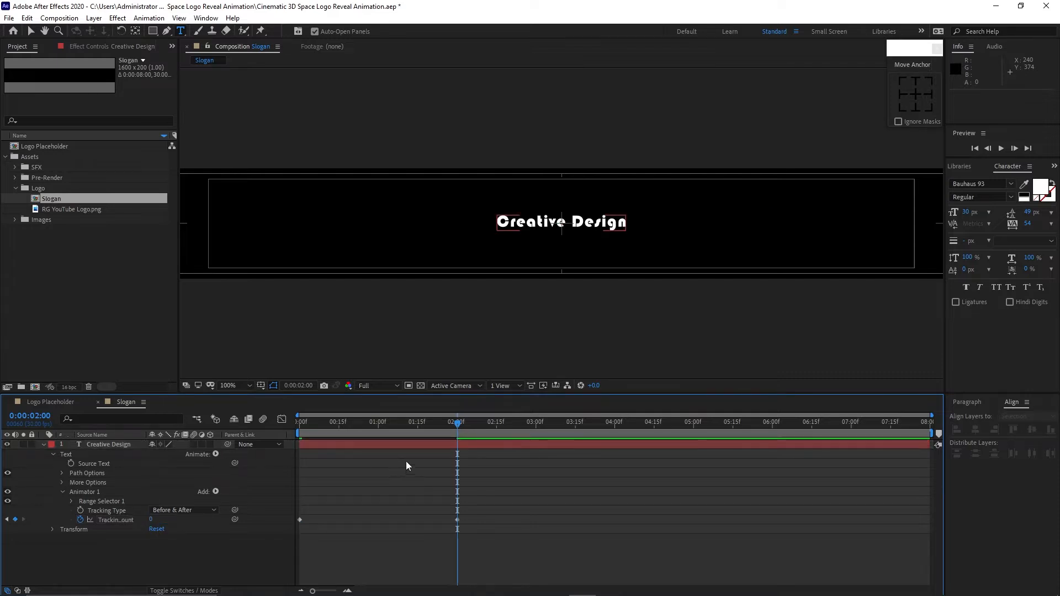
# Keyframe the slogan text's Opacity from 0% at the start to 100% at 0:00:00:15
pyautogui.moveTo(456, 428); pyautogui.dragTo(300, 435)
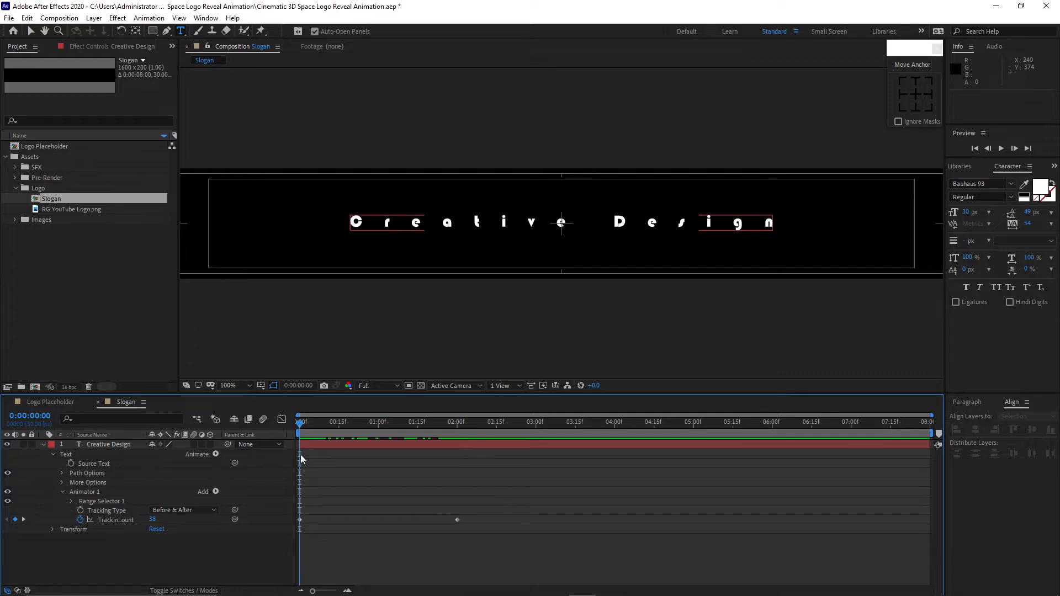
pyautogui.press('t')
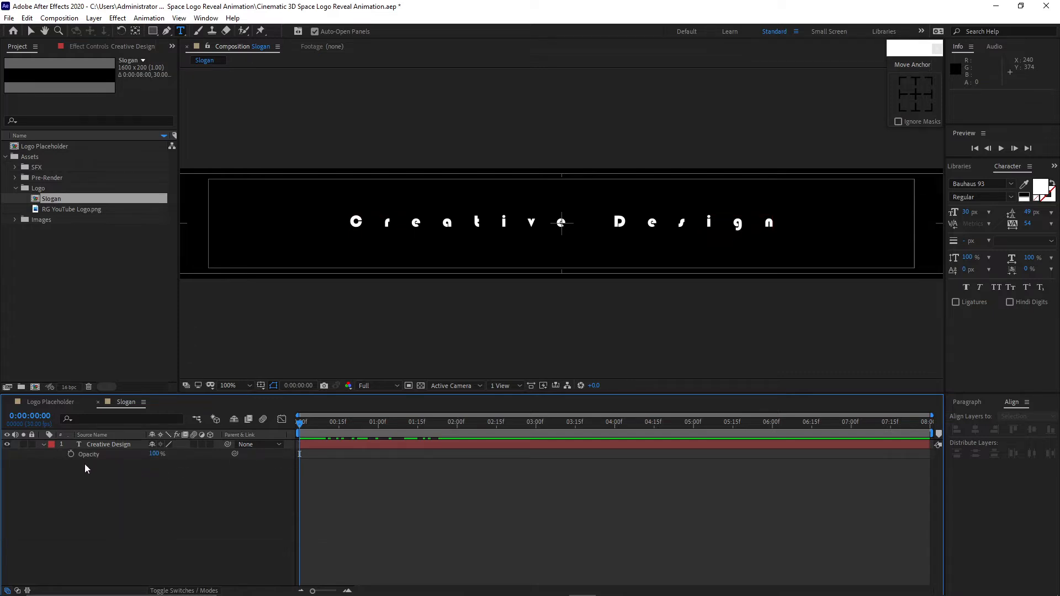
pyautogui.moveTo(155, 454); pyautogui.dragTo(101, 481)
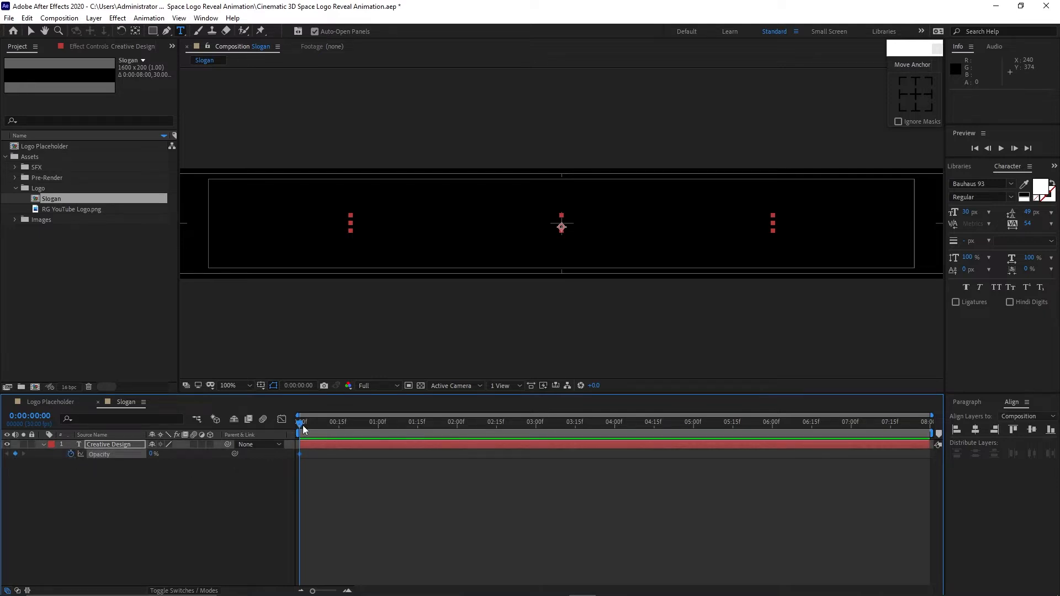
pyautogui.moveTo(303, 429); pyautogui.dragTo(342, 450)
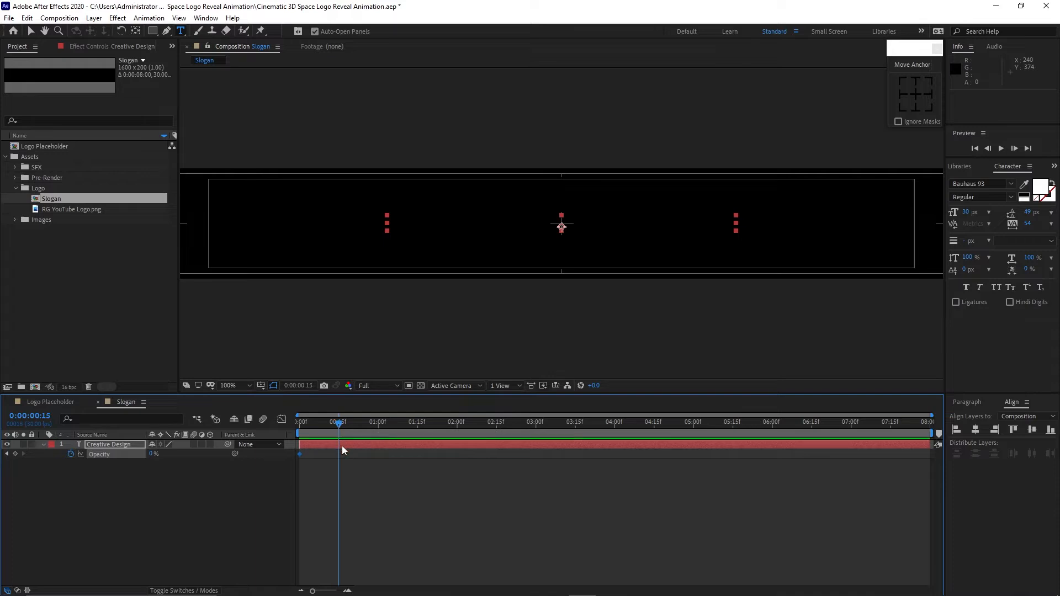
pyautogui.moveTo(154, 455); pyautogui.dragTo(250, 480)
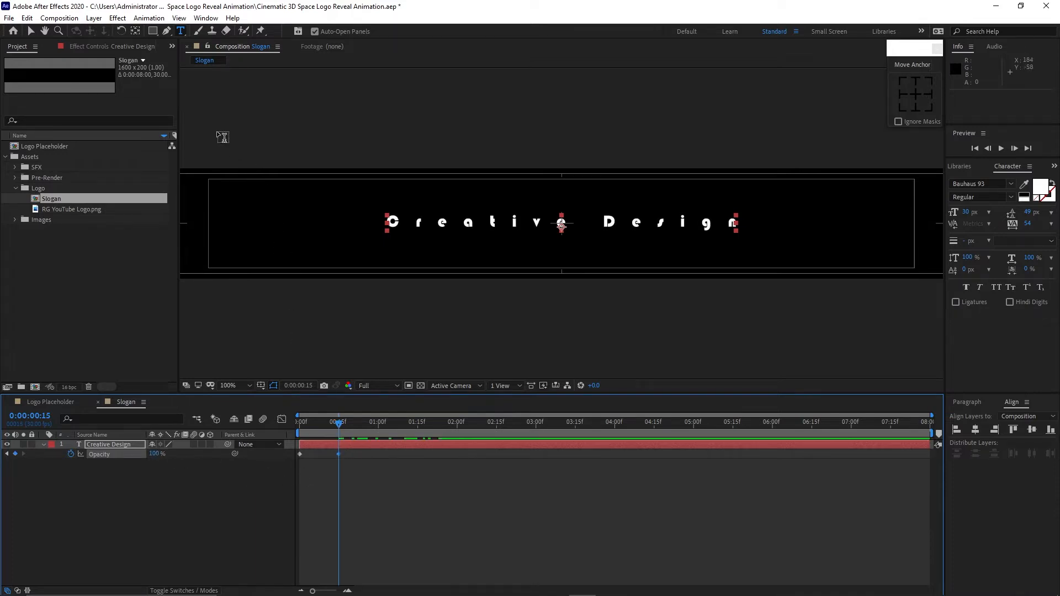
# Create a new composition named "Logo Fron Texture" at 1920 x 1080 px
pyautogui.click(73, 20)
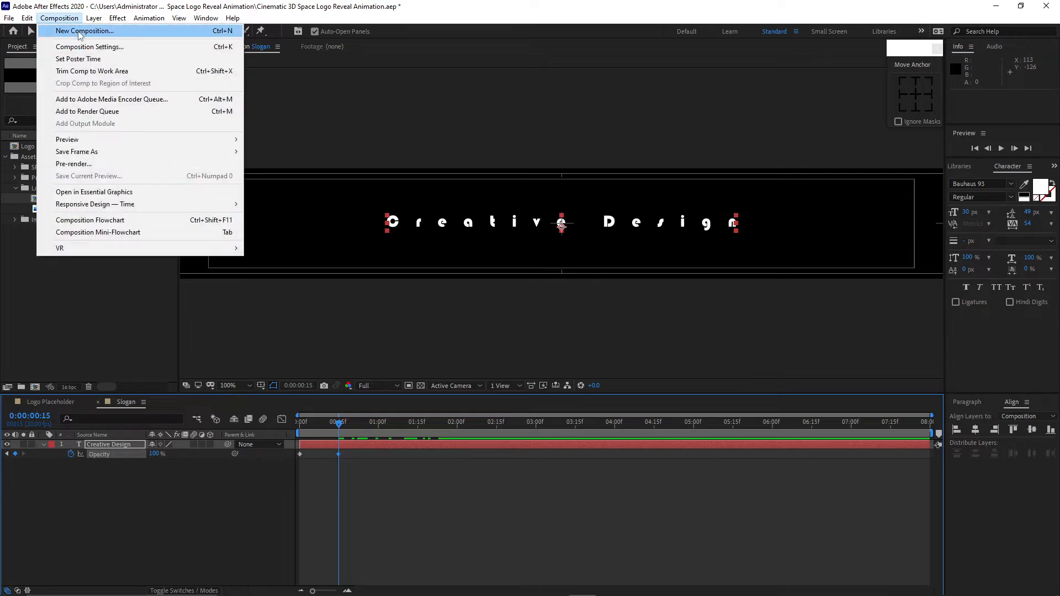
pyautogui.click(83, 31)
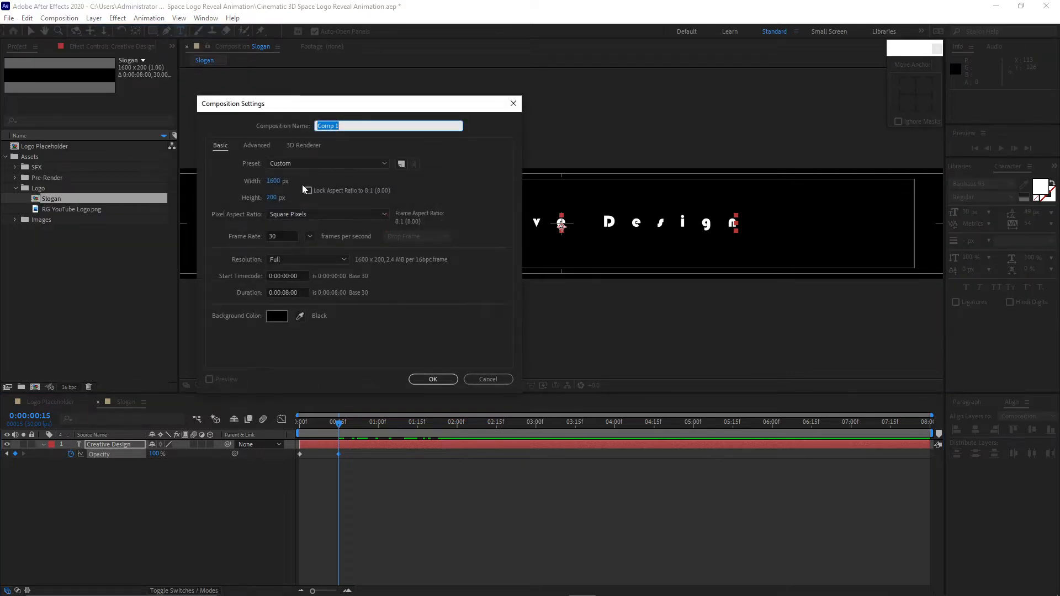
pyautogui.write('Logo Fron Texture')
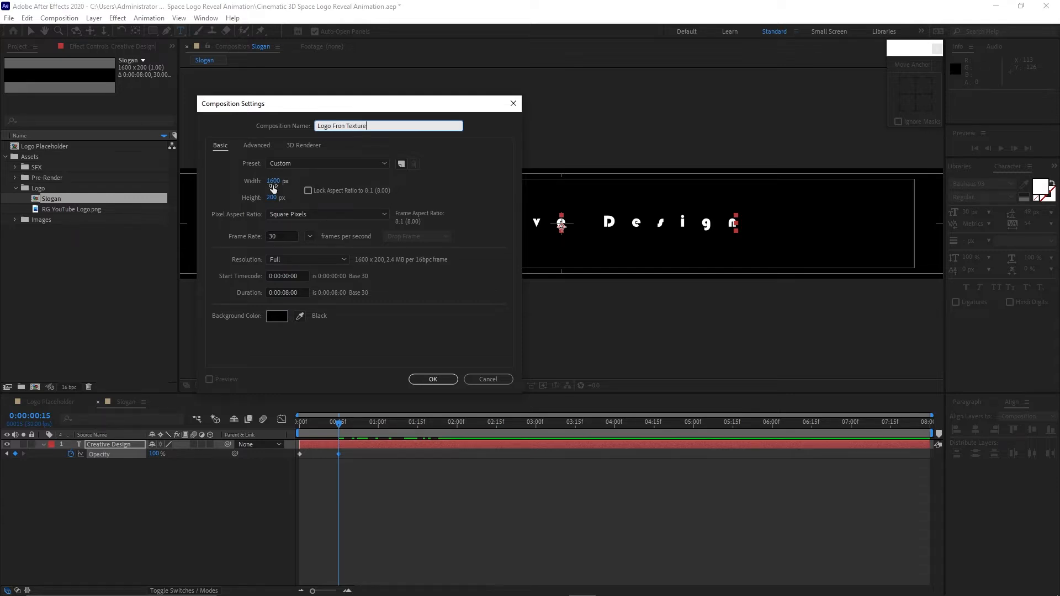
pyautogui.click(273, 184)
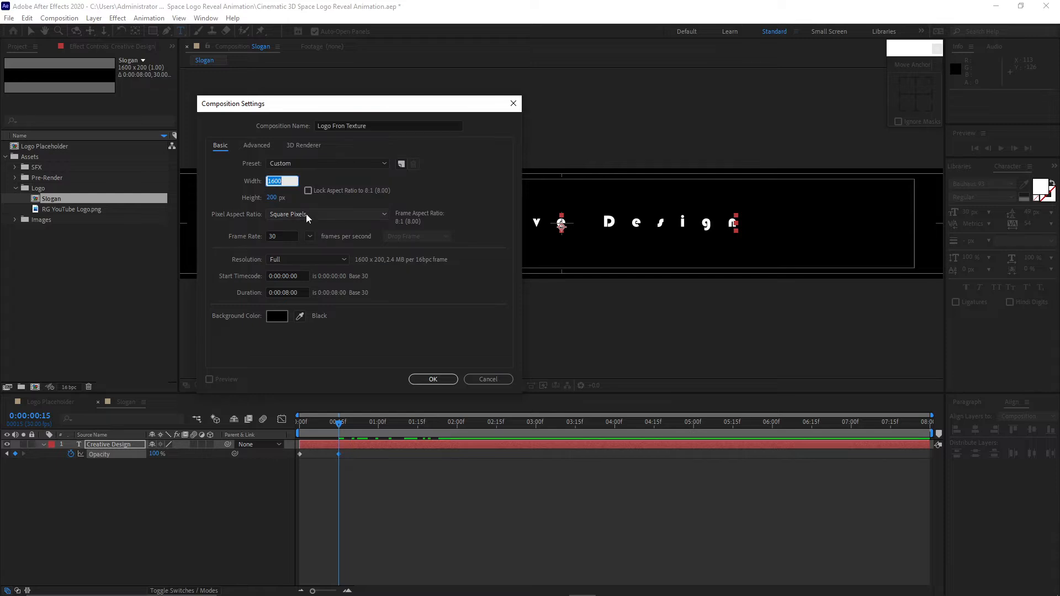
pyautogui.write('1920')
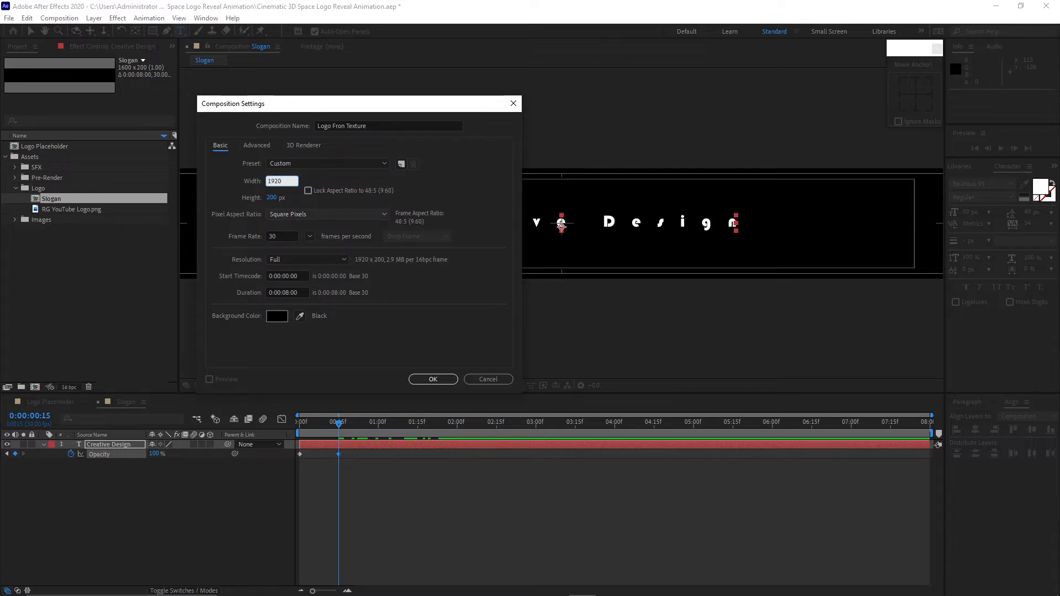
pyautogui.press('Tab')
pyautogui.write('1080')
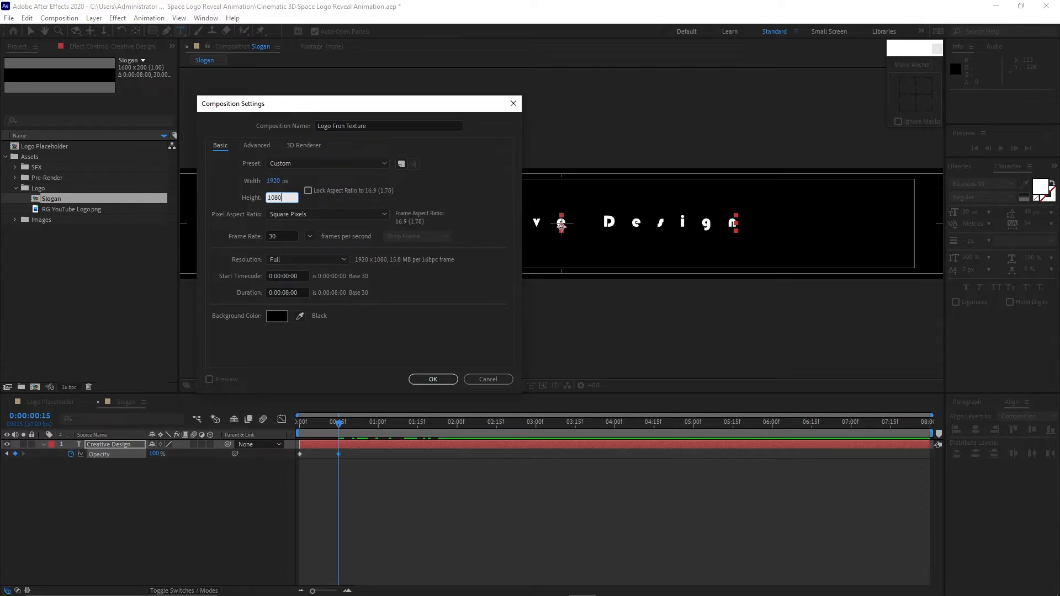
pyautogui.click(433, 380)
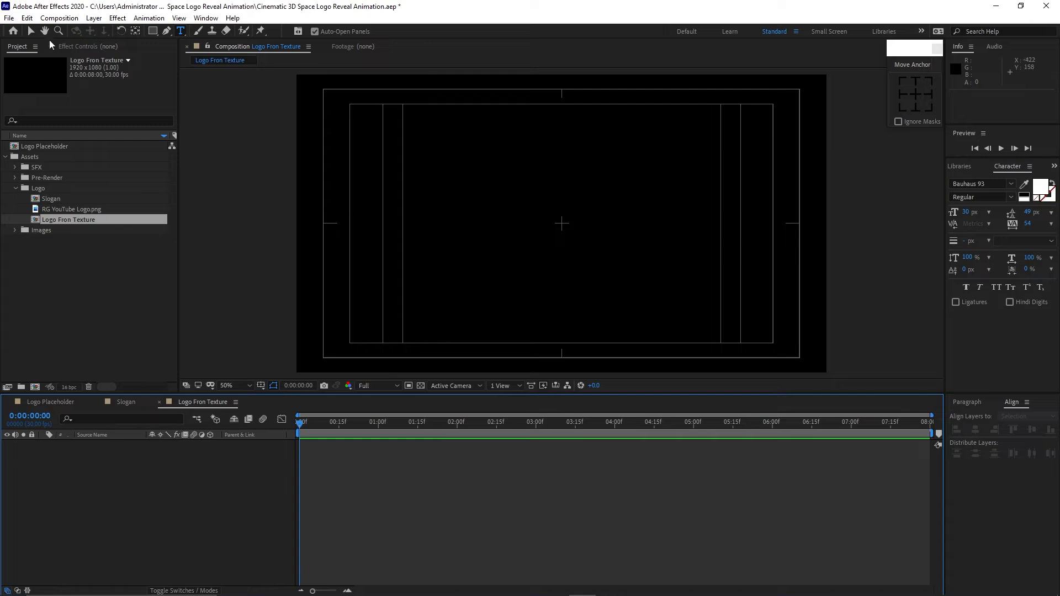
# Add Logo Placeholder to the Logo Fron Texture timeline, and move the Slogan and Logo Fron Texture compositions out of the Assets folder
pyautogui.press('v')
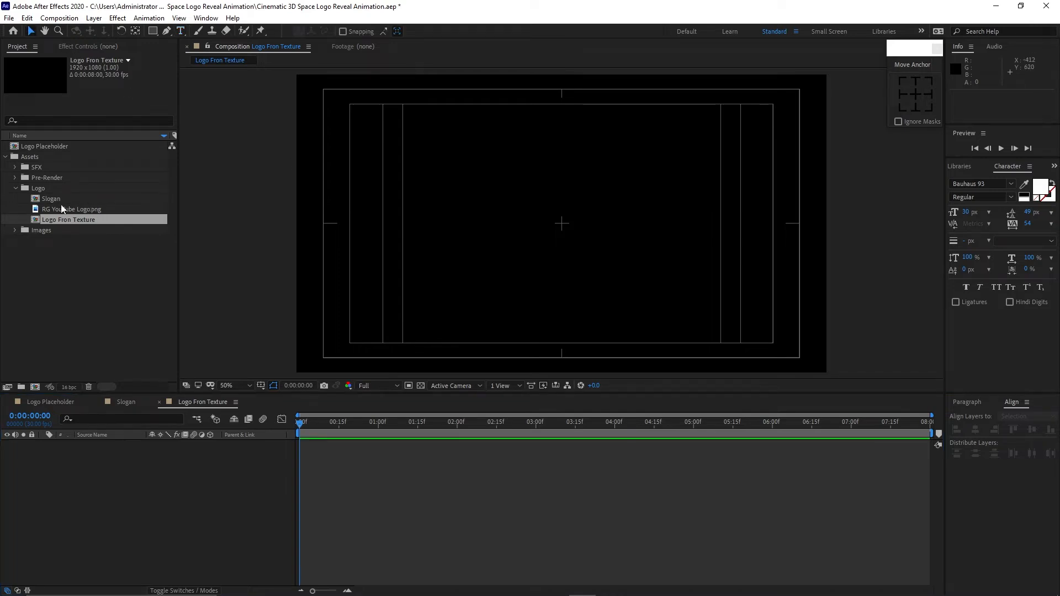
pyautogui.moveTo(57, 148); pyautogui.dragTo(107, 491)
pyautogui.moveTo(77, 220); pyautogui.dragTo(68, 260)
pyautogui.click(17, 210)
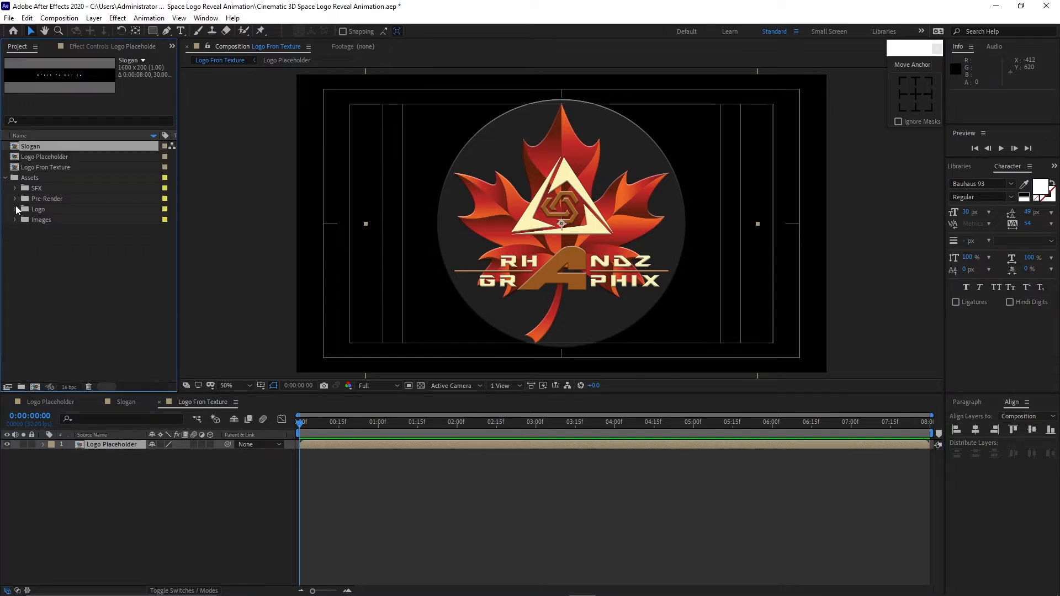
pyautogui.click(6, 178)
# Scale the Logo Placeholder layer to 50%
pyautogui.click(119, 455)
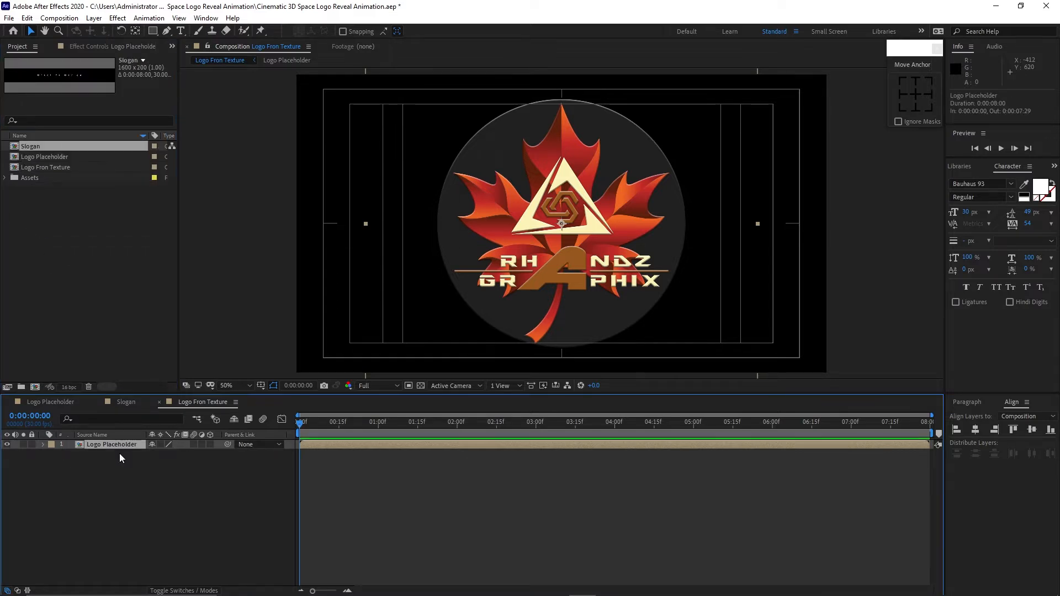
pyautogui.press('s')
pyautogui.click(167, 455)
pyautogui.write('50.0,50.0')
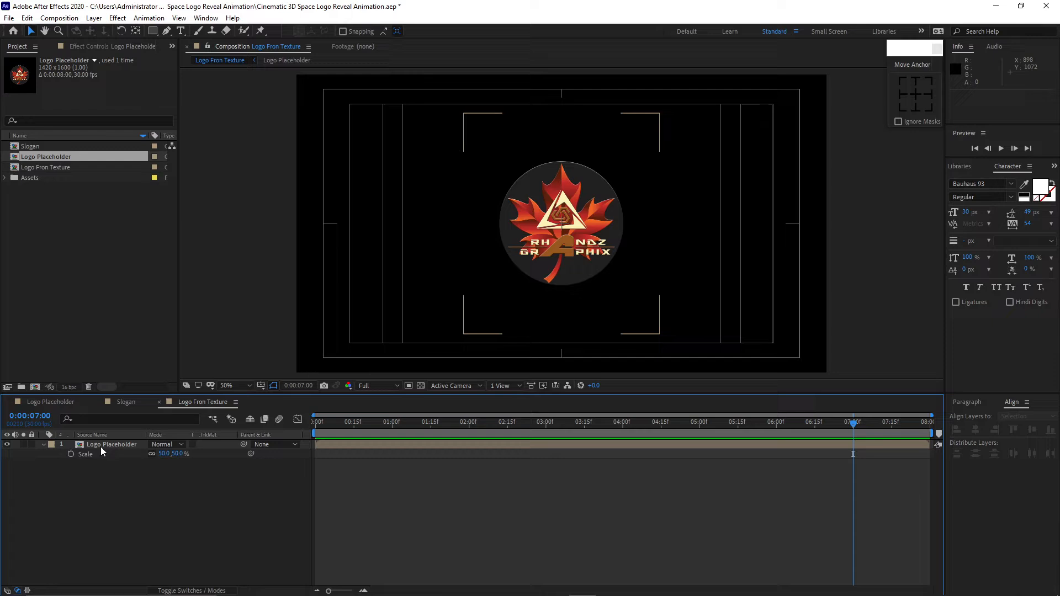
# Duplicate the Logo Placeholder layer and hide the upper copy
pyautogui.click(100, 446)
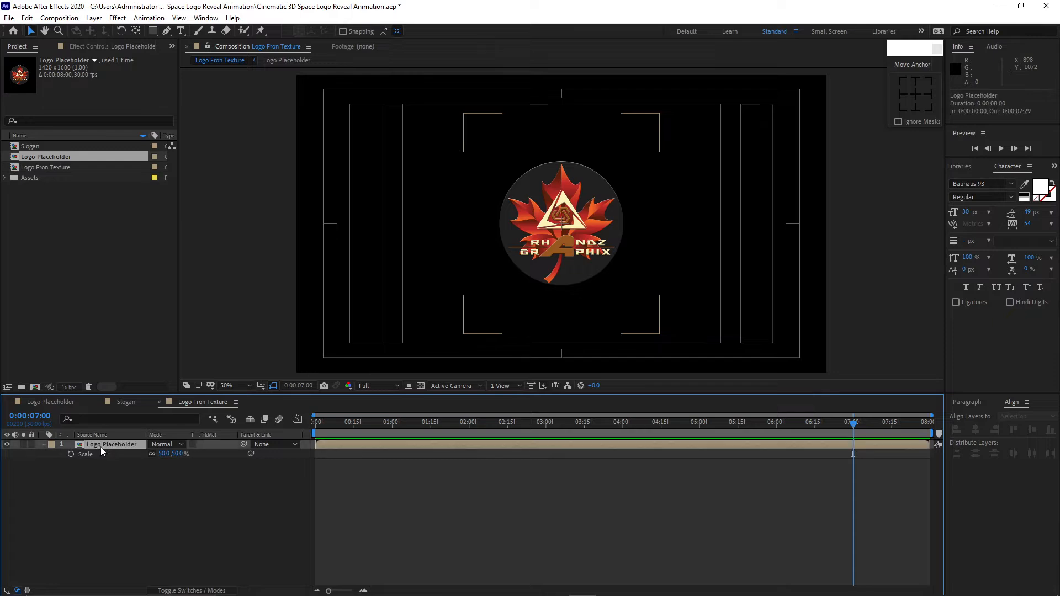
pyautogui.click(45, 445)
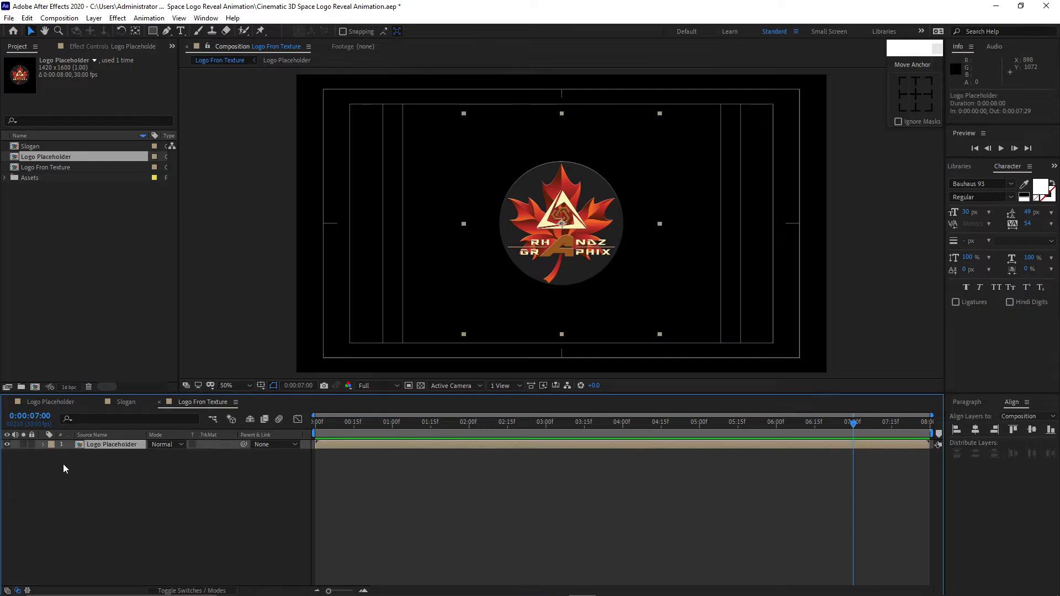
pyautogui.hotkey('ctrl', 'd')
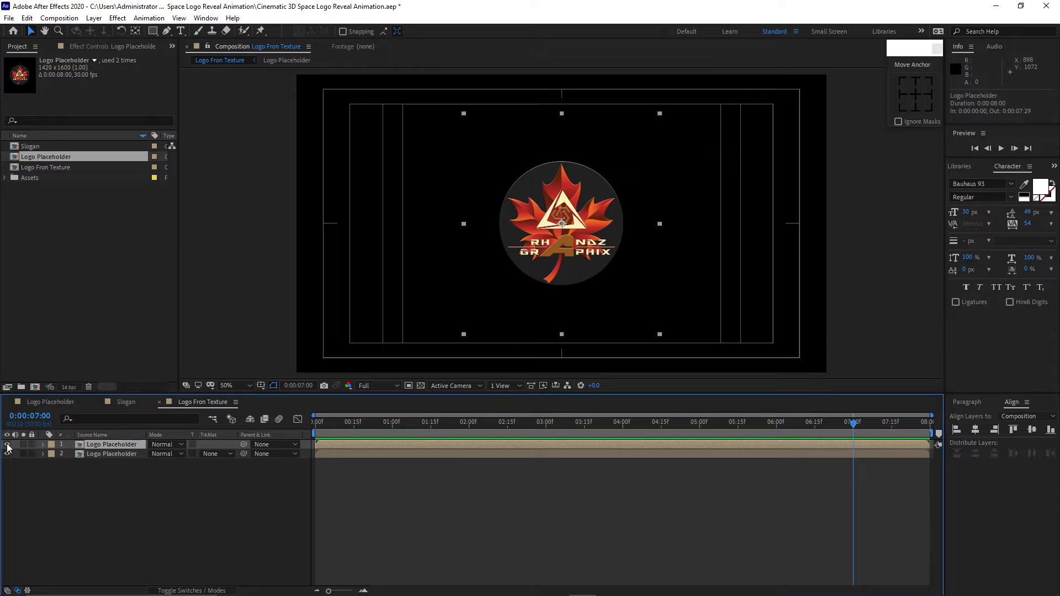
pyautogui.click(7, 444)
# Apply the Tint color correction effect to the lower Logo Placeholder layer
pyautogui.click(89, 455)
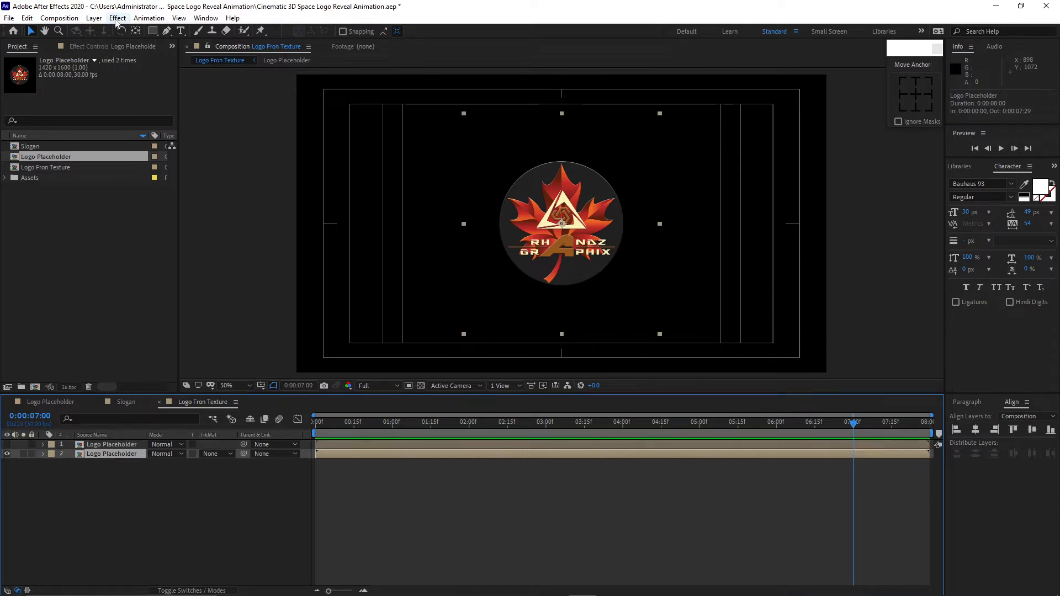
pyautogui.click(117, 19)
pyautogui.moveTo(235, 145)
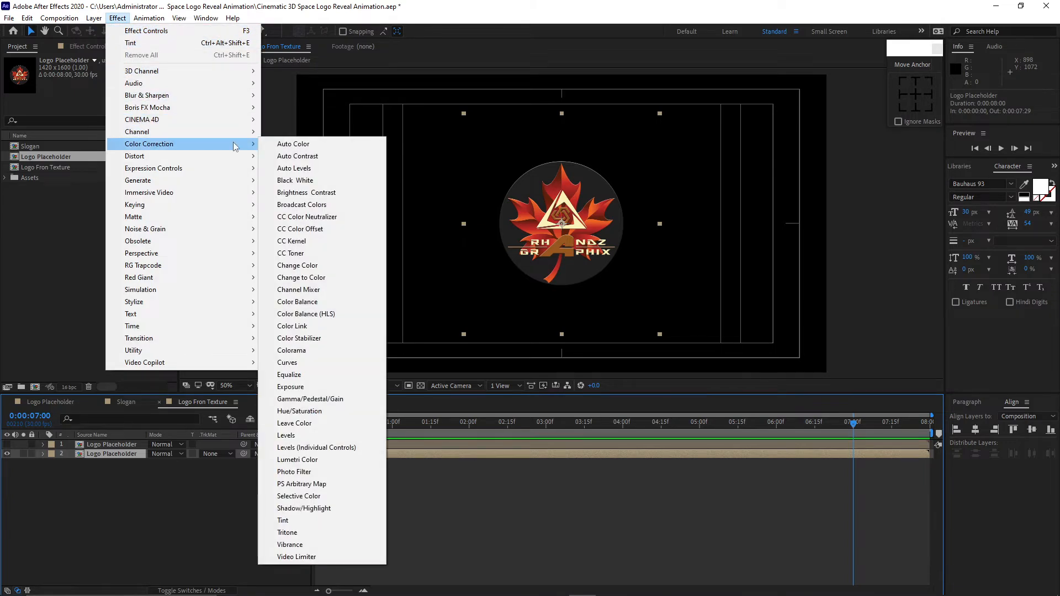
pyautogui.click(318, 521)
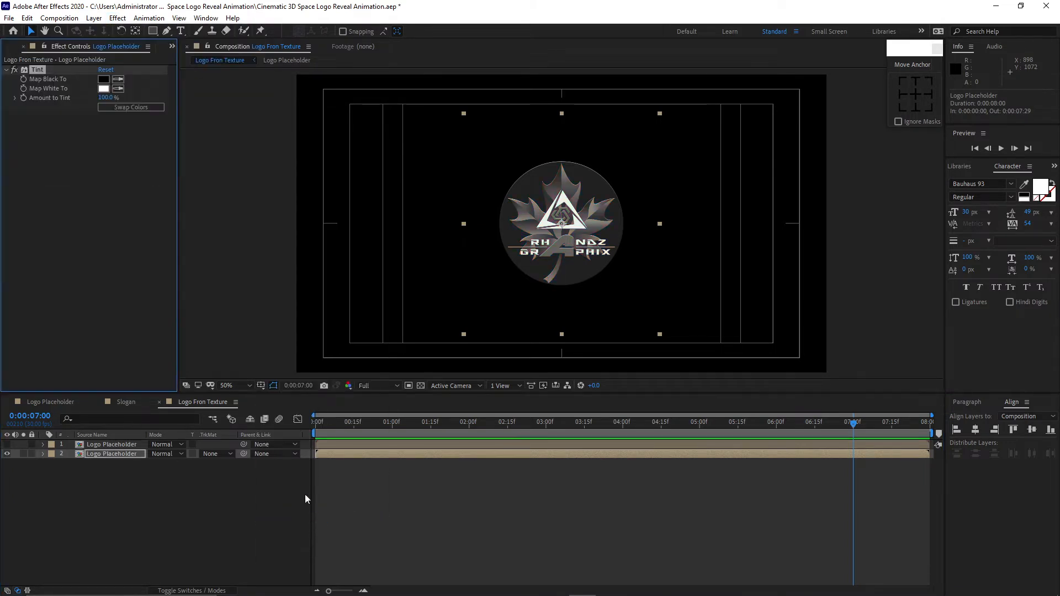
# Set the Tint's Map White To color to EC7022 and swap its black and white colors
pyautogui.click(103, 88)
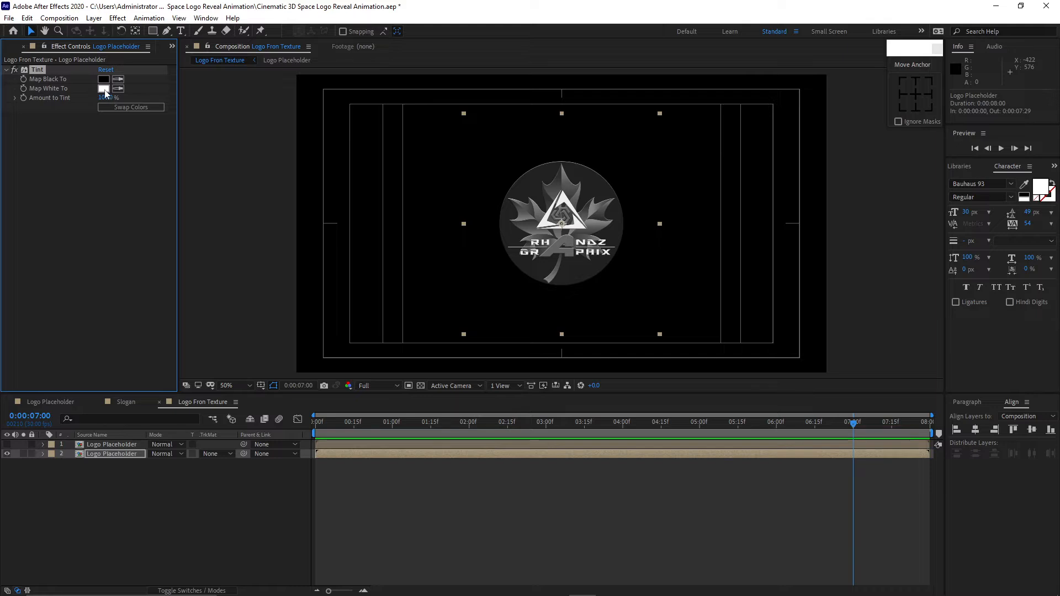
pyautogui.write('E')
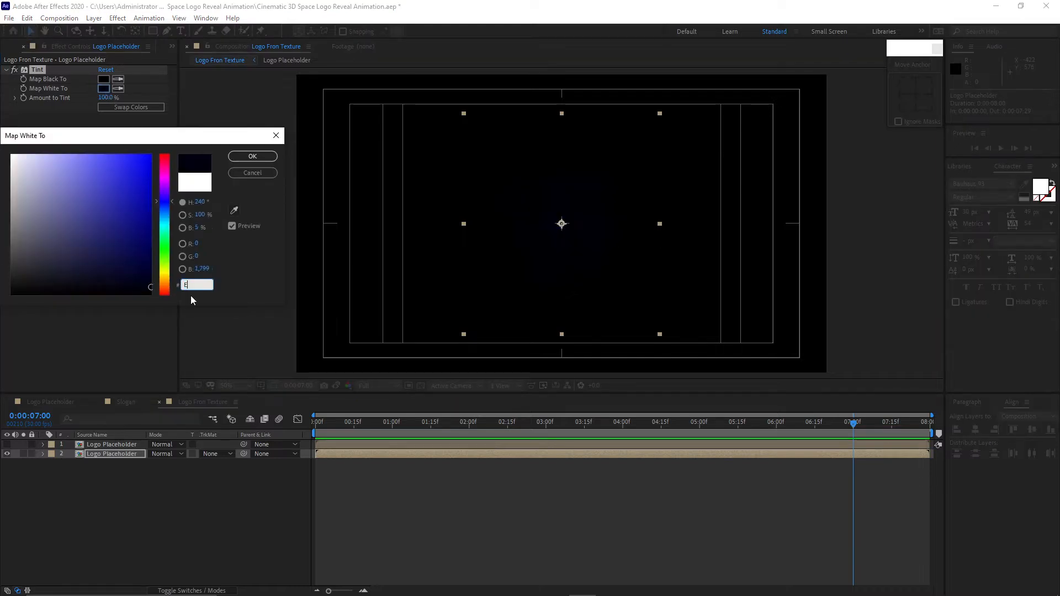
pyautogui.write('C7024')
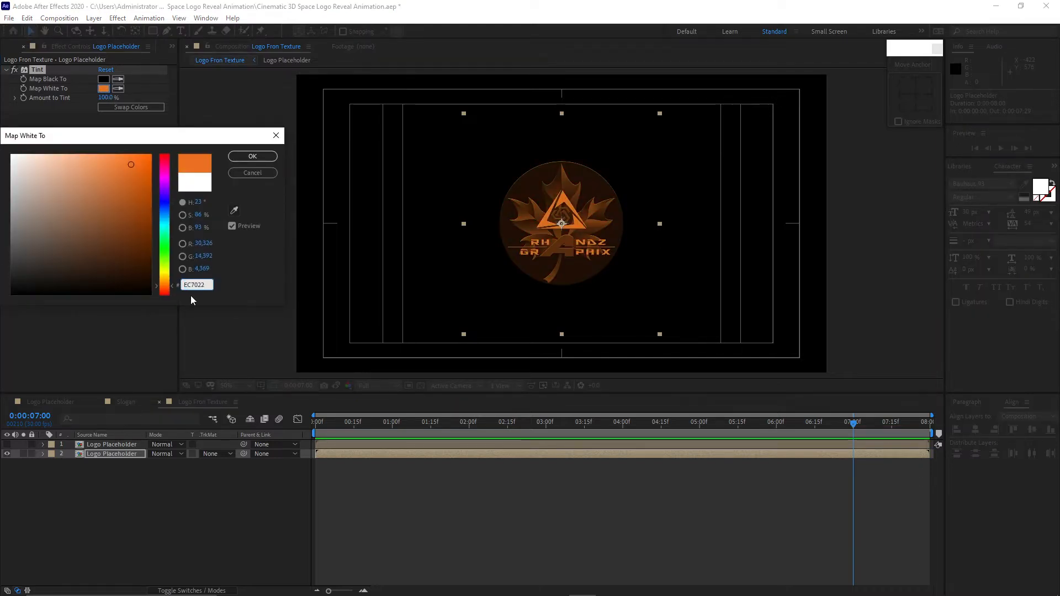
pyautogui.click(239, 155)
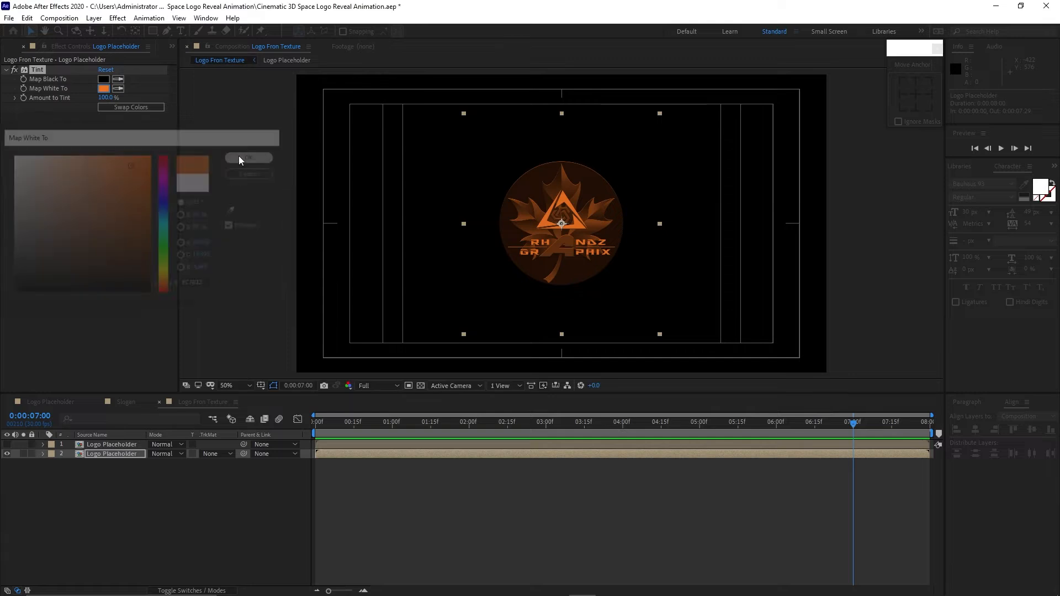
pyautogui.click(139, 108)
# Add an Inner Shadow layer style to the lower Logo Placeholder layer
pyautogui.click(92, 19)
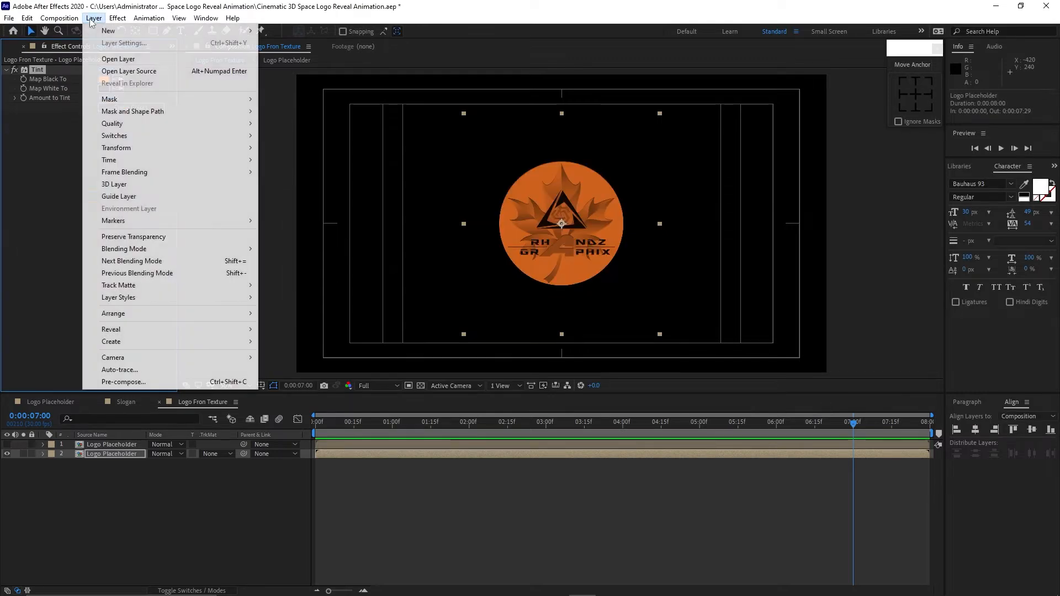
pyautogui.moveTo(171, 297)
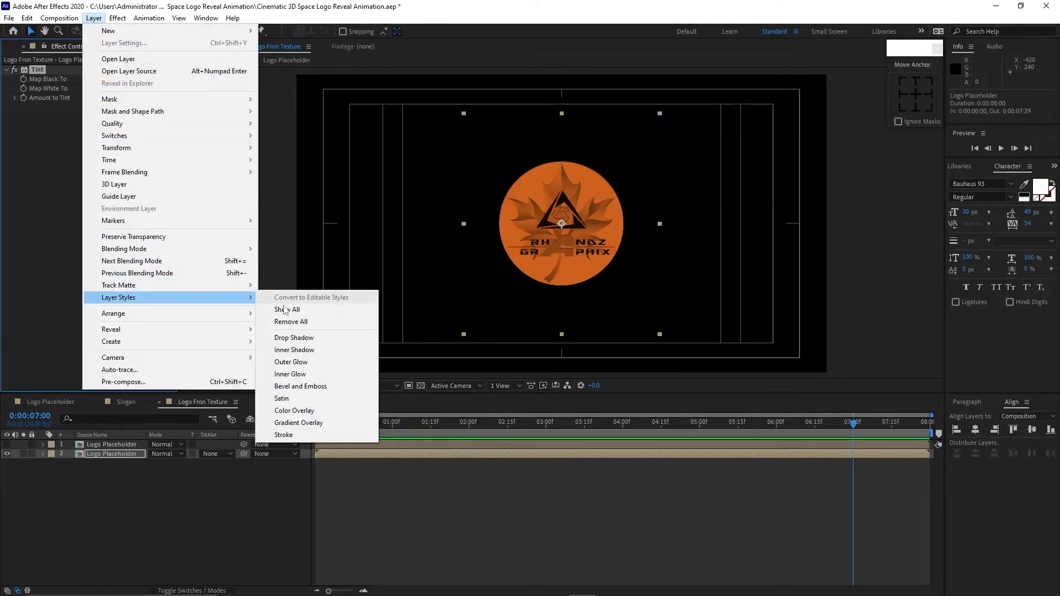
pyautogui.click(293, 350)
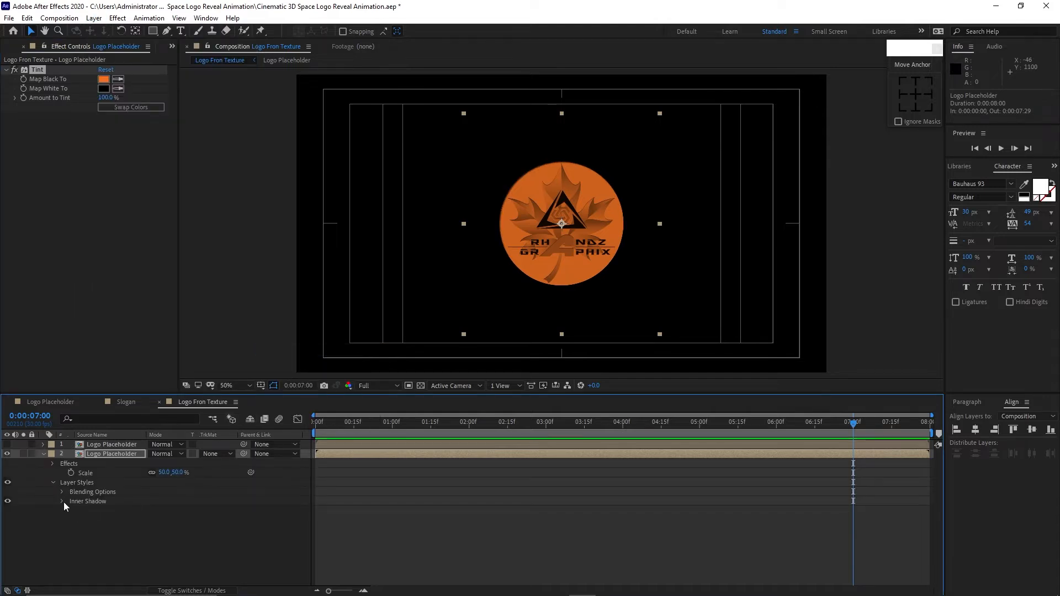
# Set the Inner Shadow's angle to -21°, distance to 8, choke to 32% and size to 18
pyautogui.click(62, 501)
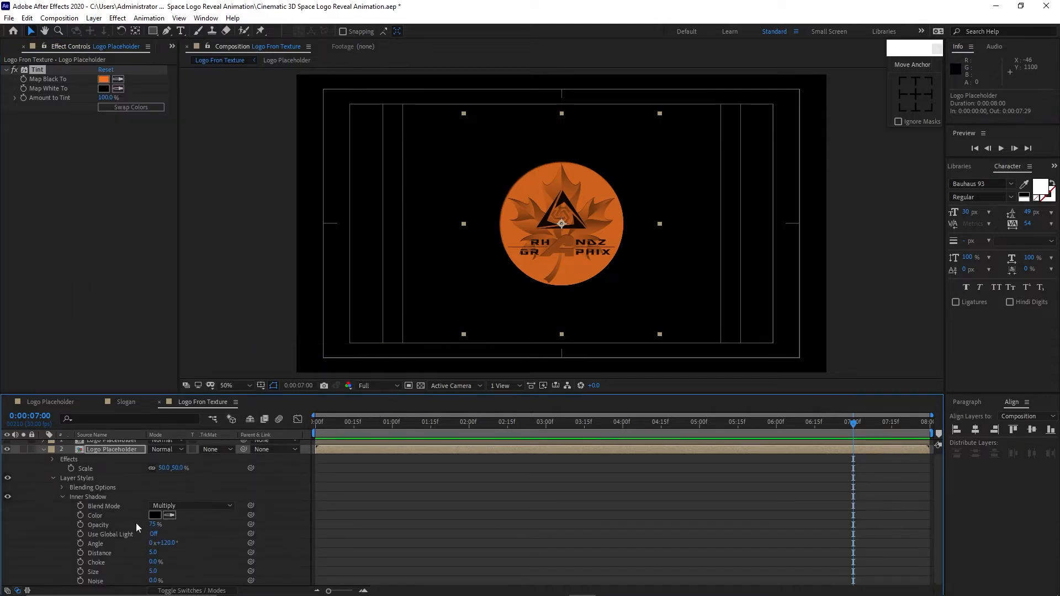
pyautogui.click(166, 543)
pyautogui.write('-21')
pyautogui.click(153, 553)
pyautogui.write('8')
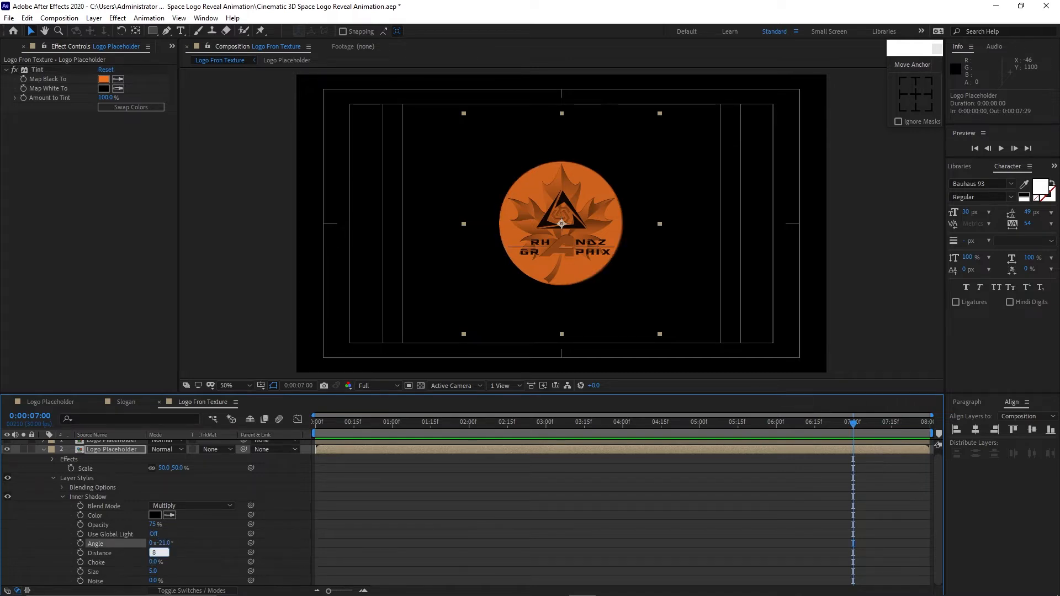
pyautogui.click(153, 561)
pyautogui.write('32')
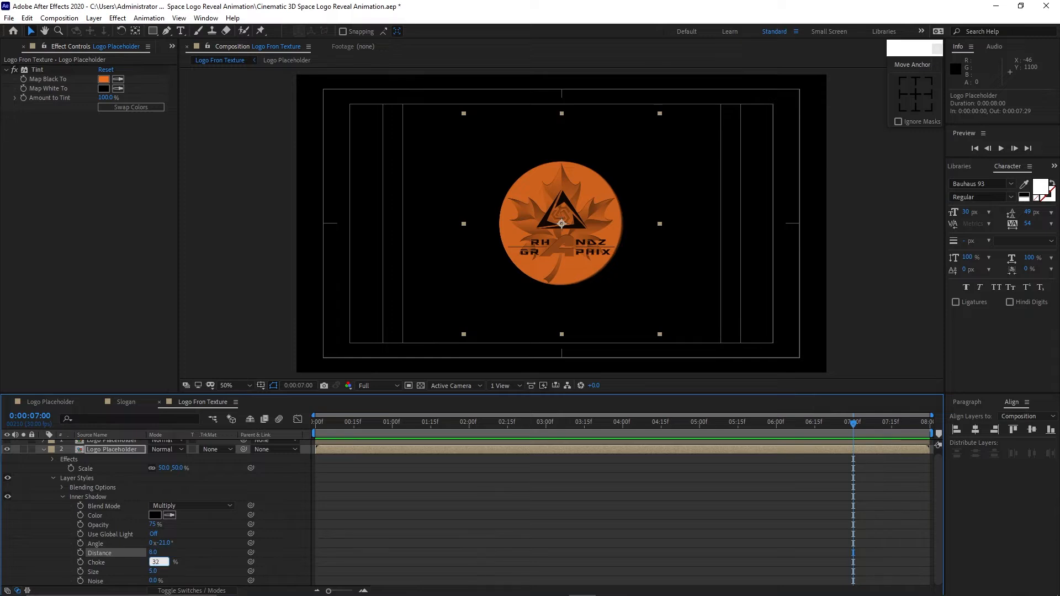
pyautogui.click(153, 571)
pyautogui.write('18')
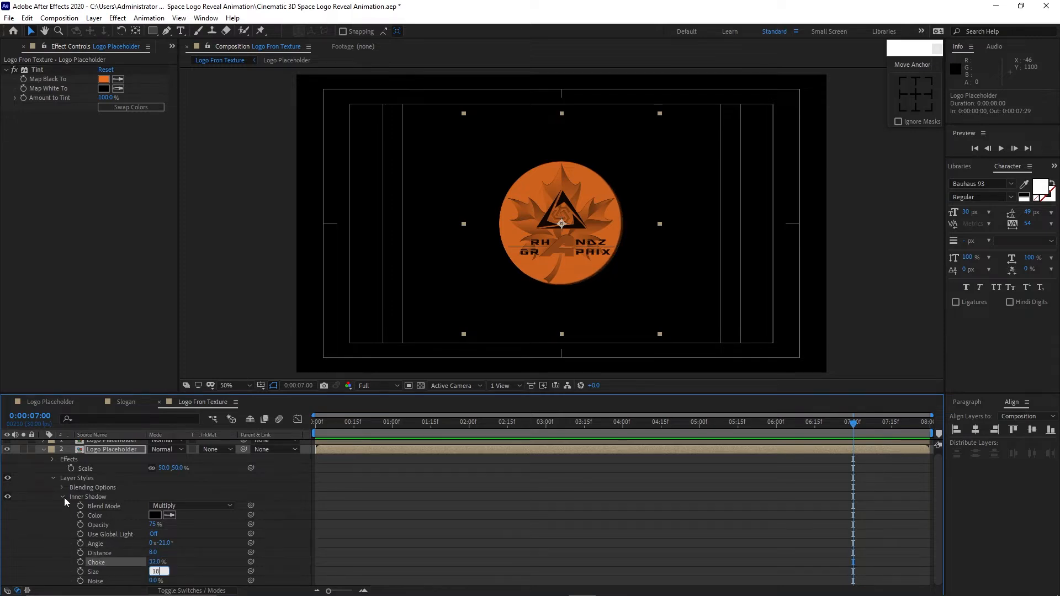
# Add a Bevel and Emboss layer style to the lower Logo Placeholder layer
pyautogui.click(64, 498)
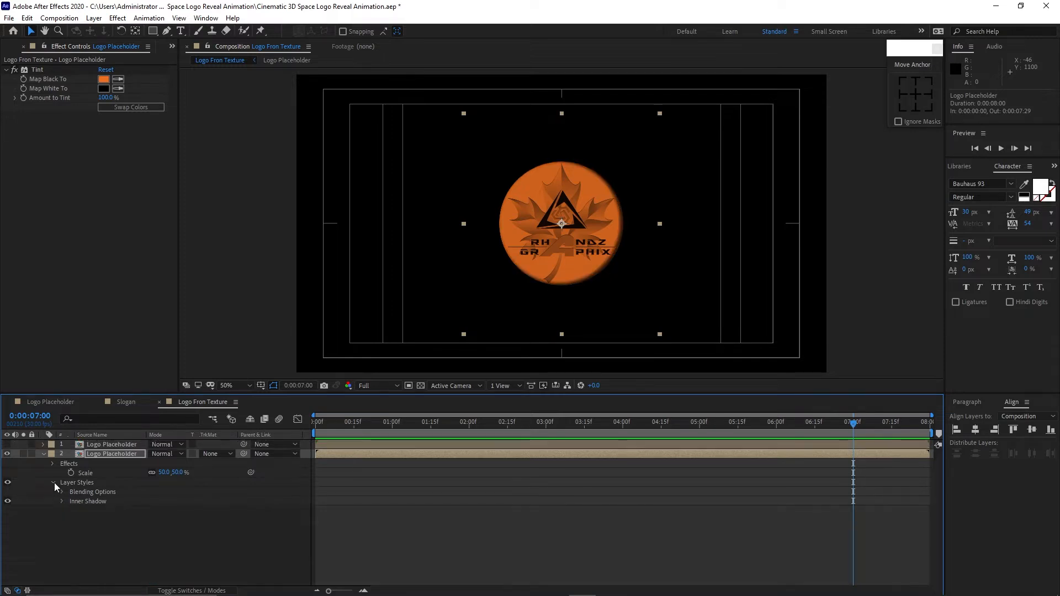
pyautogui.click(54, 483)
pyautogui.click(94, 18)
pyautogui.moveTo(142, 299)
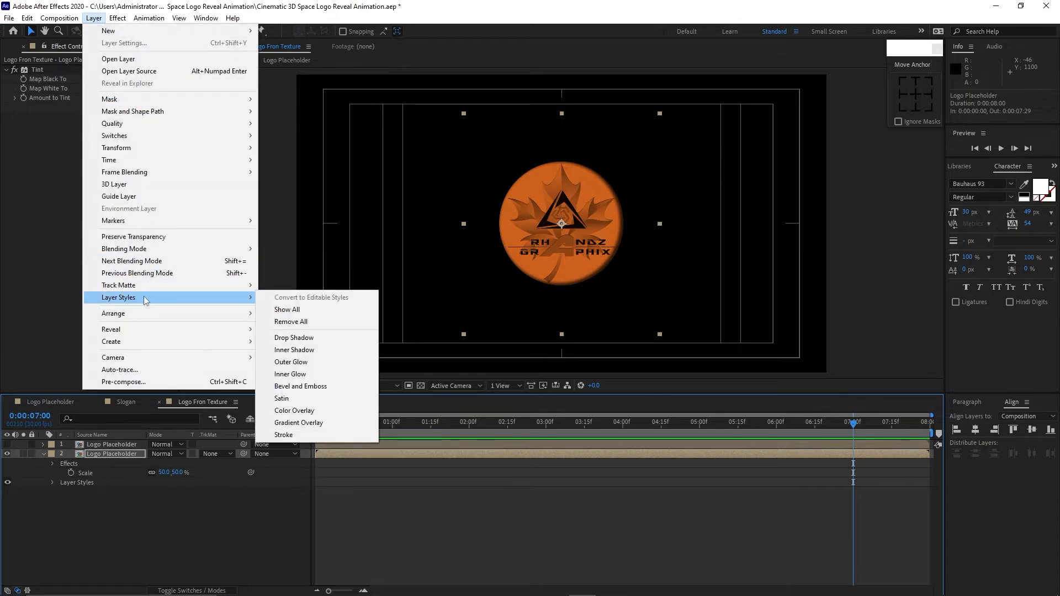
pyautogui.click(298, 387)
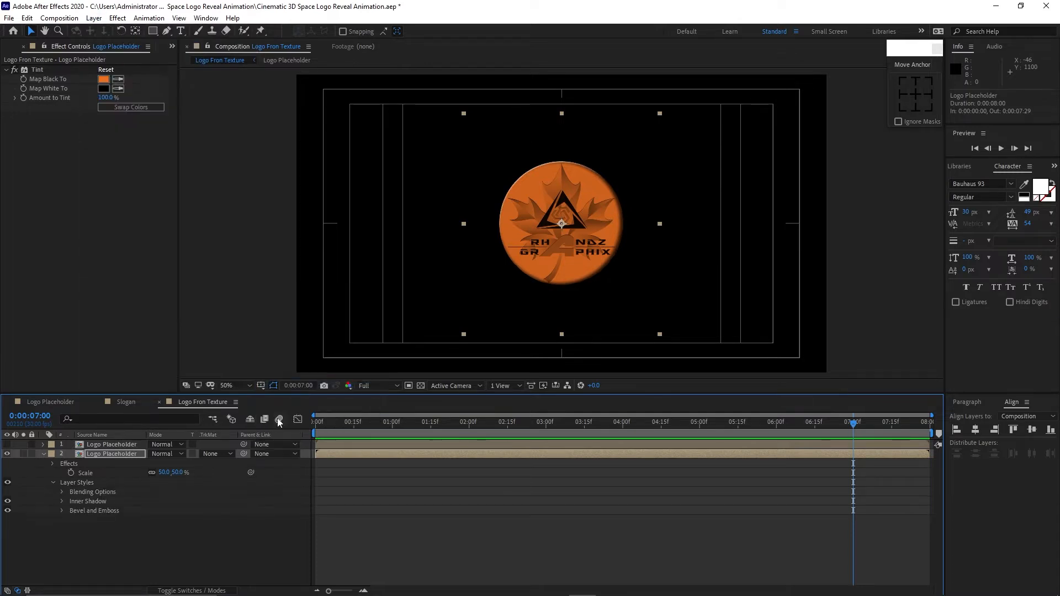
# Set the Bevel and Emboss style to Pillow Emboss with a depth of 230% and a size of 10
pyautogui.click(62, 512)
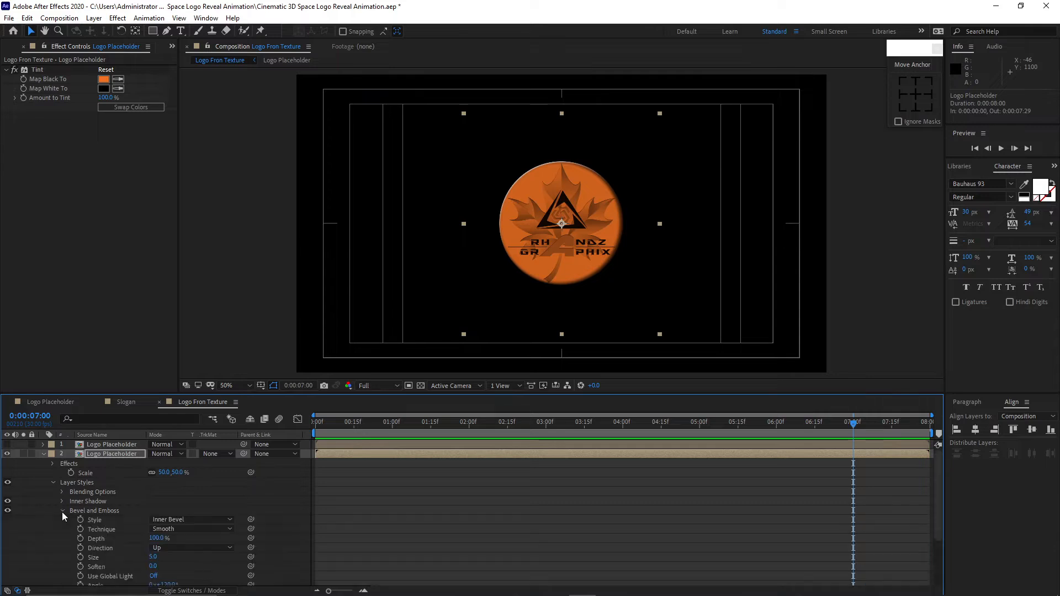
pyautogui.scroll(-2, 67, 514)
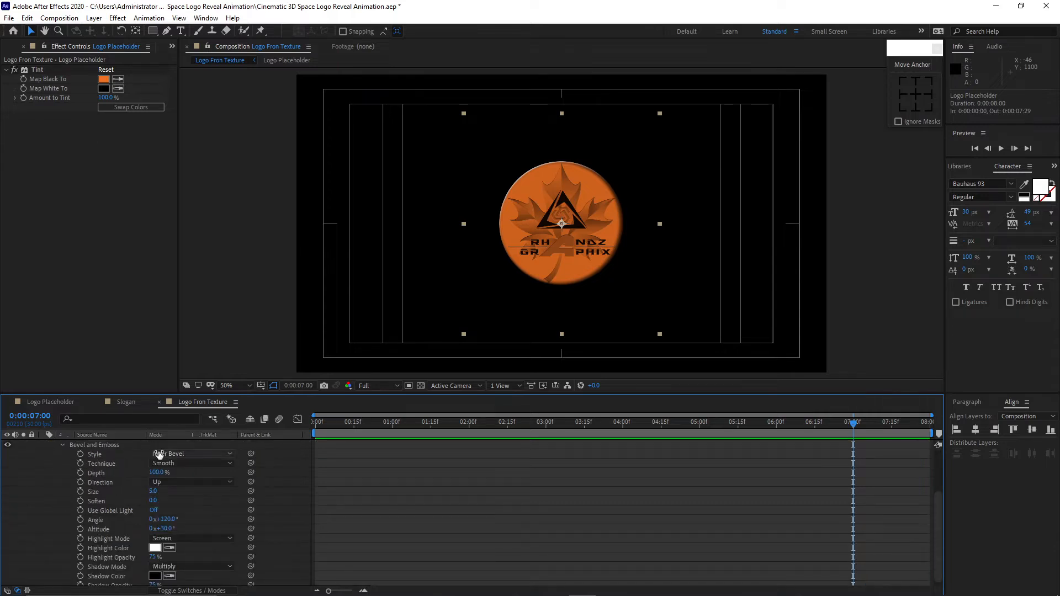
pyautogui.click(156, 453)
pyautogui.click(188, 502)
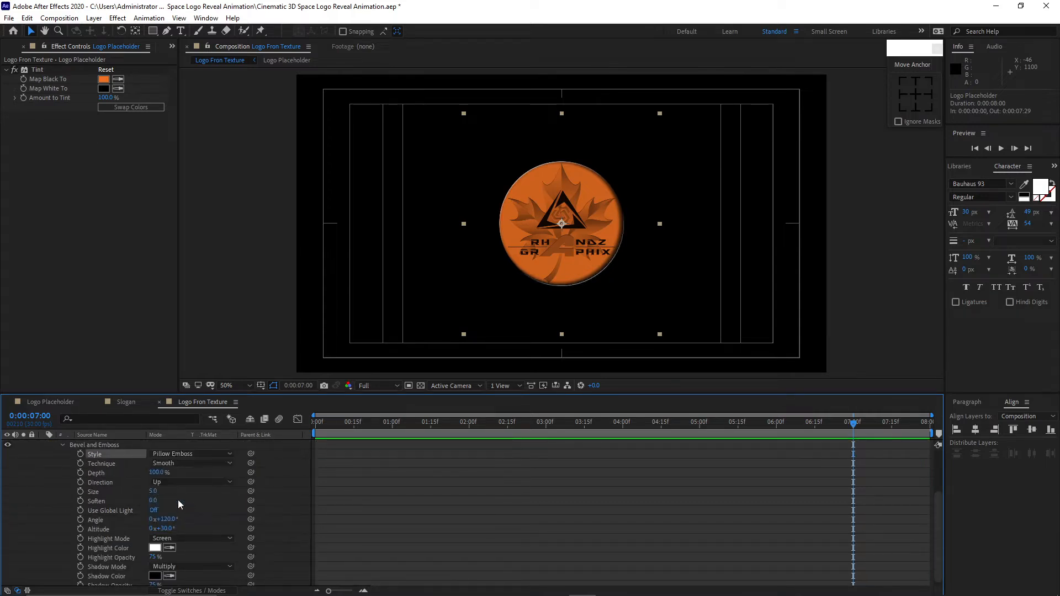
pyautogui.click(156, 472)
pyautogui.write('230')
pyautogui.press('Tab')
pyautogui.write('10')
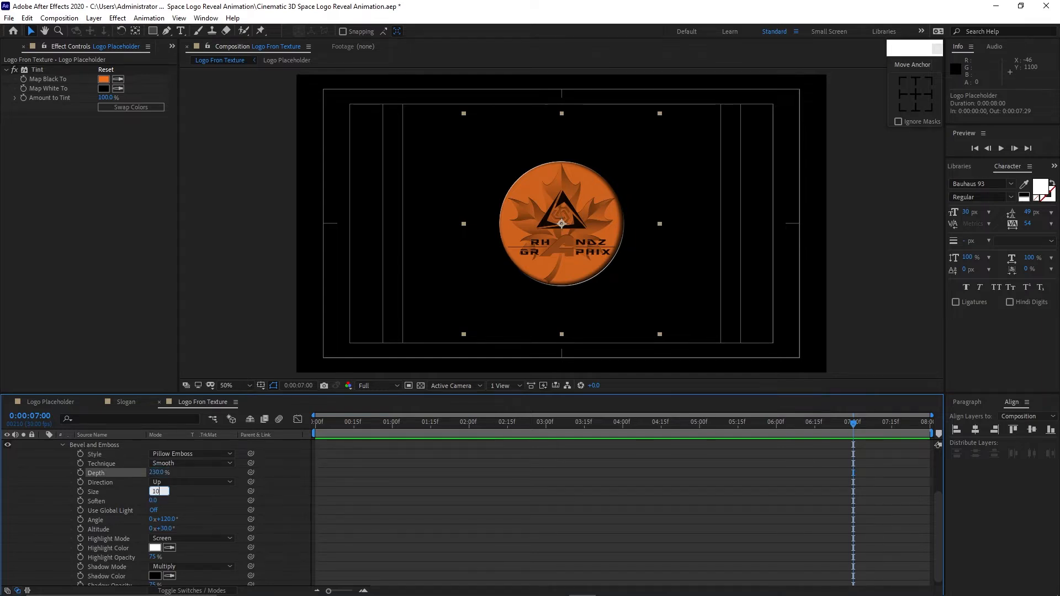
# Set the Bevel and Emboss angle to 177° and keyframe it at the start of the timeline
pyautogui.click(167, 520)
pyautogui.write('17')
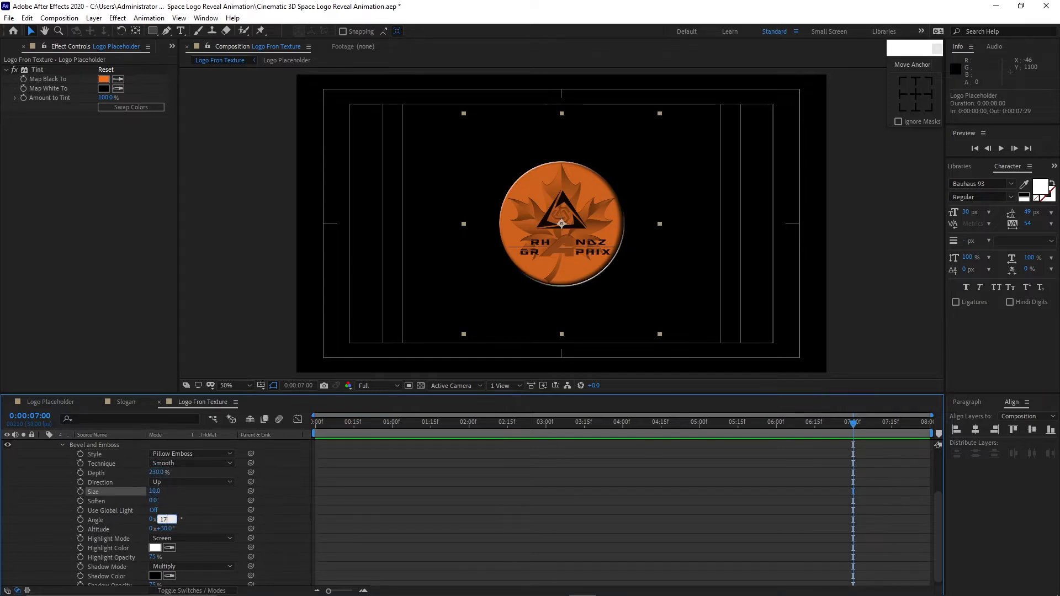
pyautogui.write('7')
pyautogui.press('Return')
pyautogui.moveTo(332, 423); pyautogui.dragTo(313, 438)
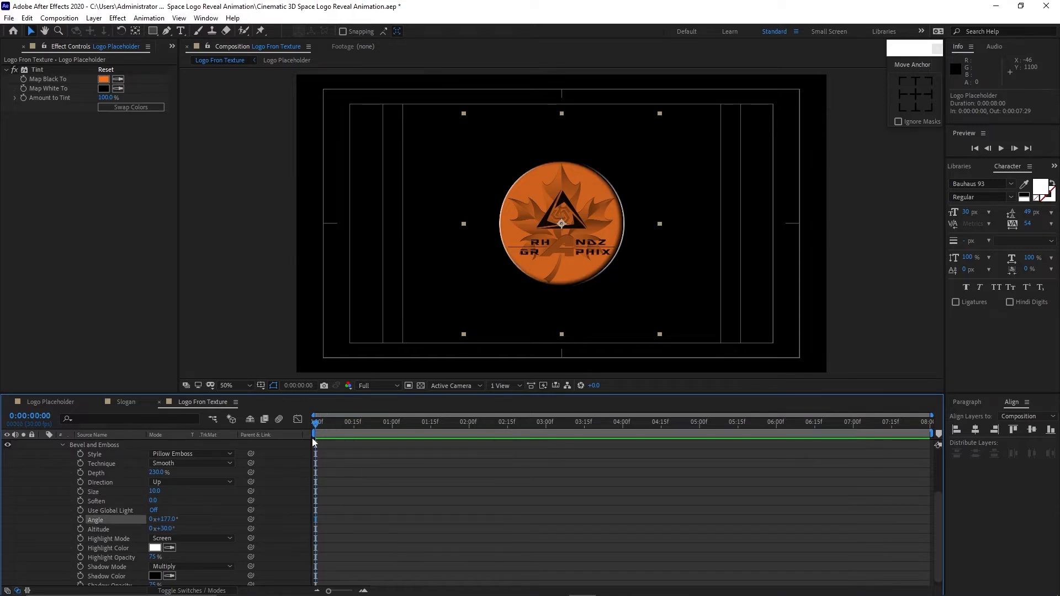
pyautogui.click(80, 519)
# Keyframe the Bevel and Emboss angle at 220° at 7 seconds and set the altitude to 58°
pyautogui.moveTo(316, 424); pyautogui.dragTo(855, 434)
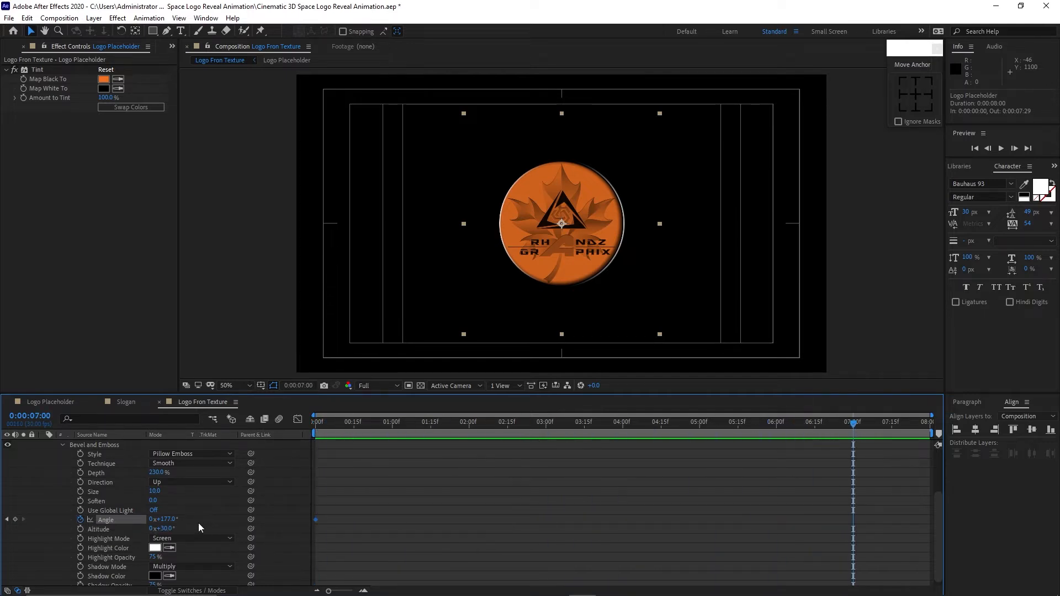
pyautogui.click(168, 519)
pyautogui.write('220')
pyautogui.press('Tab')
pyautogui.write('5')
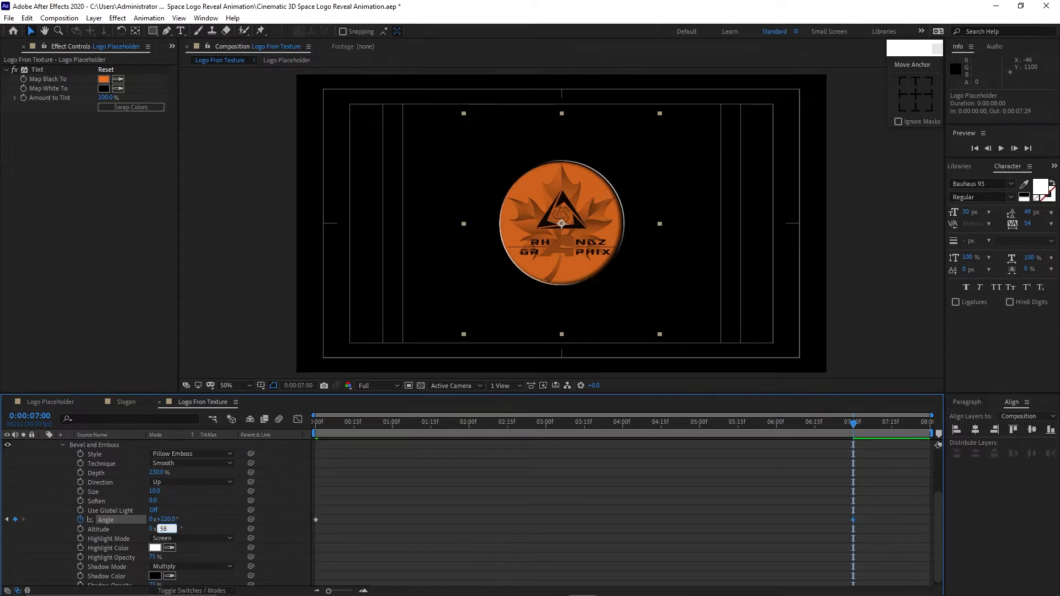
# Adjust the Bevel and Emboss highlight opacity and collapse the lower Logo Placeholder layer's properties
pyautogui.moveTo(154, 558); pyautogui.dragTo(229, 583)
pyautogui.scroll(-1, 215, 566)
pyautogui.scroll(3, 122, 510)
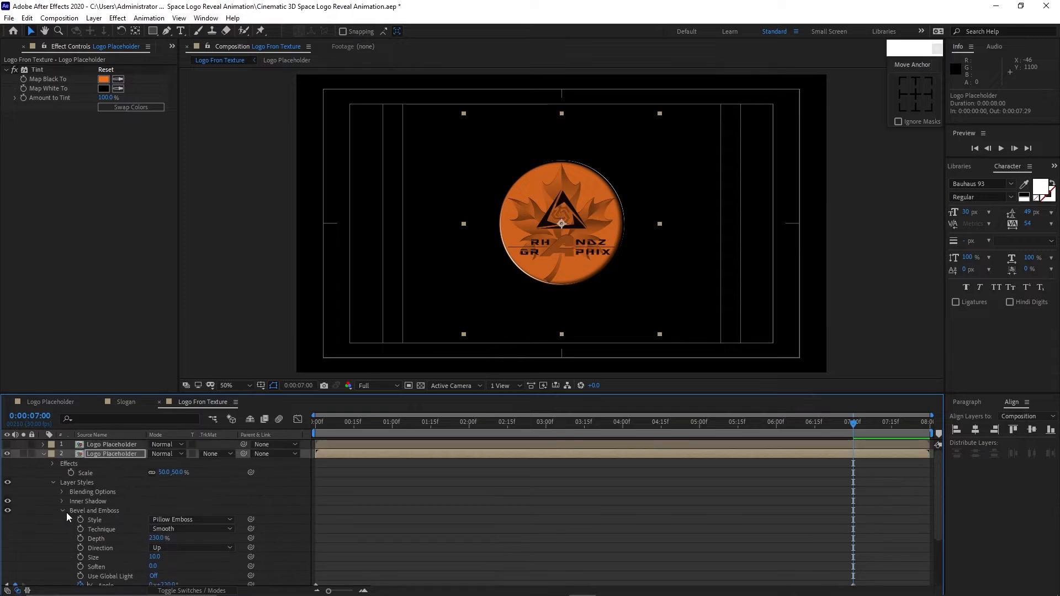
pyautogui.click(63, 511)
pyautogui.click(52, 482)
pyautogui.click(43, 455)
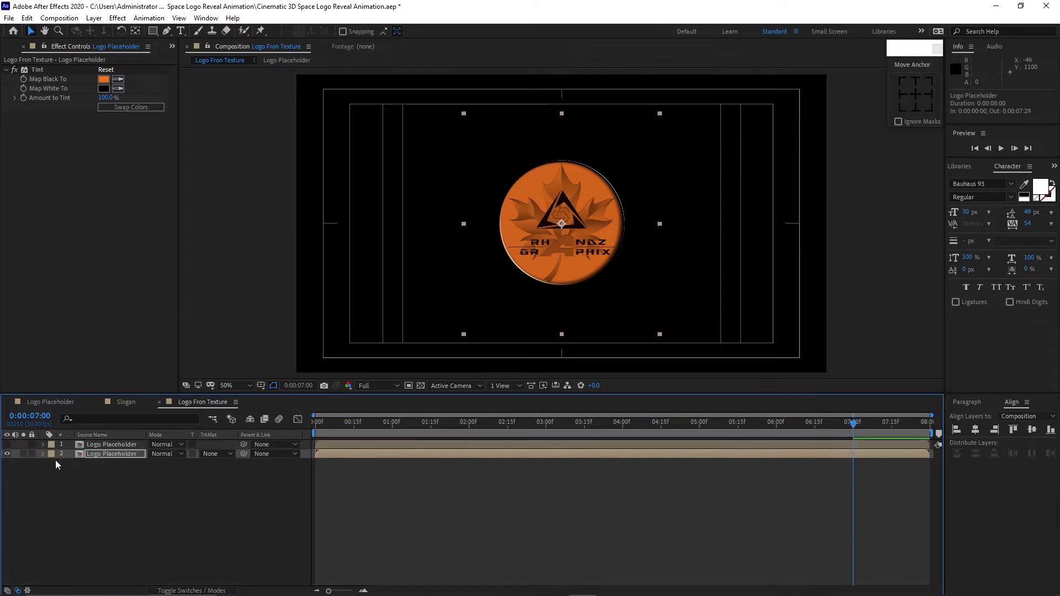
# Create a new composition from the Smoke footage in the Assets Pre-Render folder
pyautogui.click(172, 47)
pyautogui.click(190, 60)
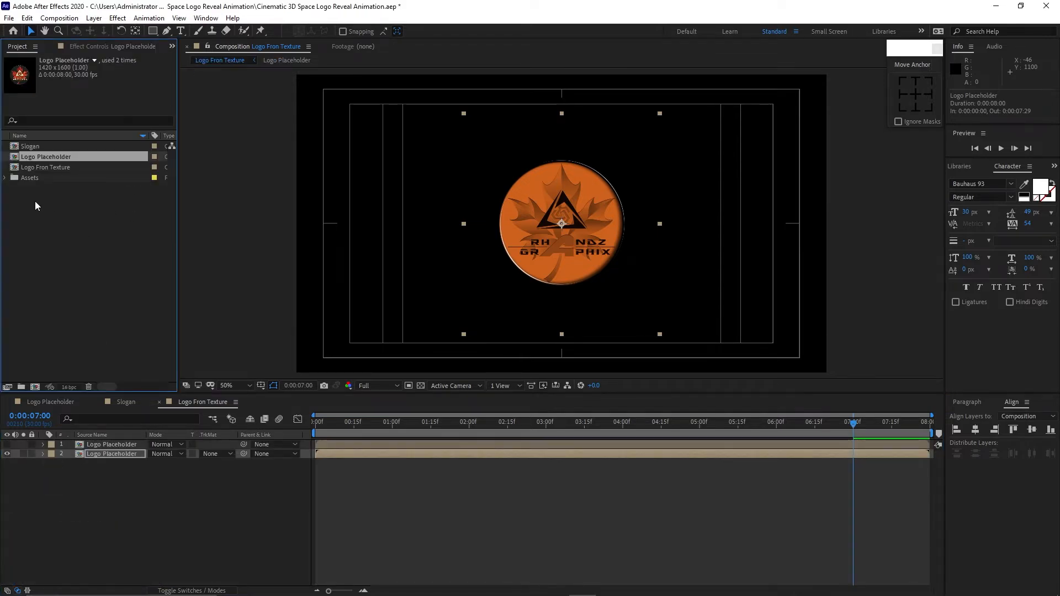
pyautogui.click(5, 177)
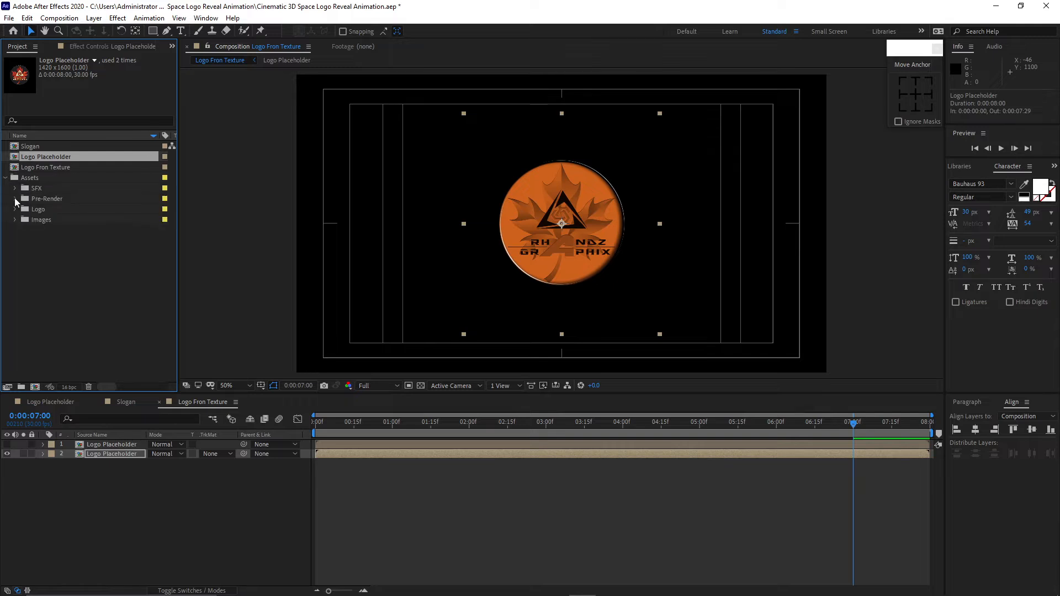
pyautogui.click(15, 199)
pyautogui.moveTo(54, 210); pyautogui.dragTo(35, 386)
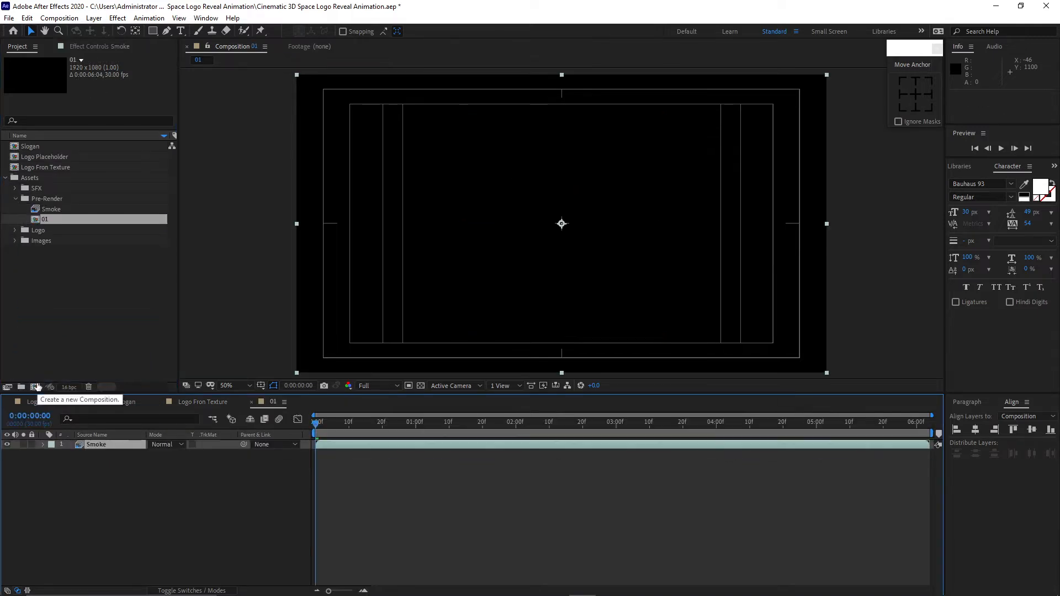
# Rename the new smoke composition to Smoke and place it between the two Logo Placeholder layers in Logo Fron Texture
pyautogui.click(250, 402)
pyautogui.rightClick(60, 220)
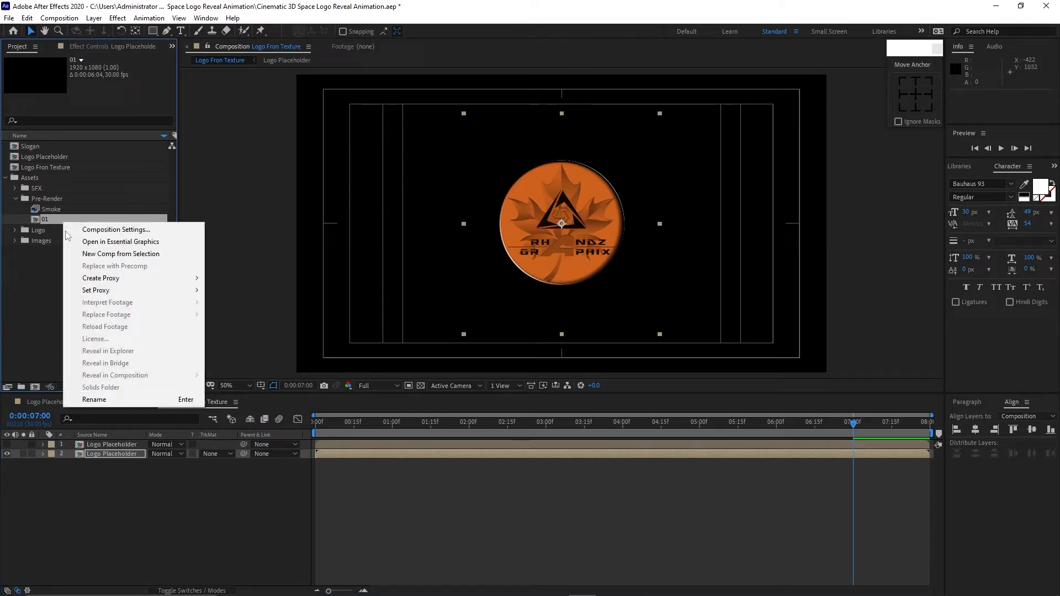
pyautogui.click(91, 399)
pyautogui.write('Smoke')
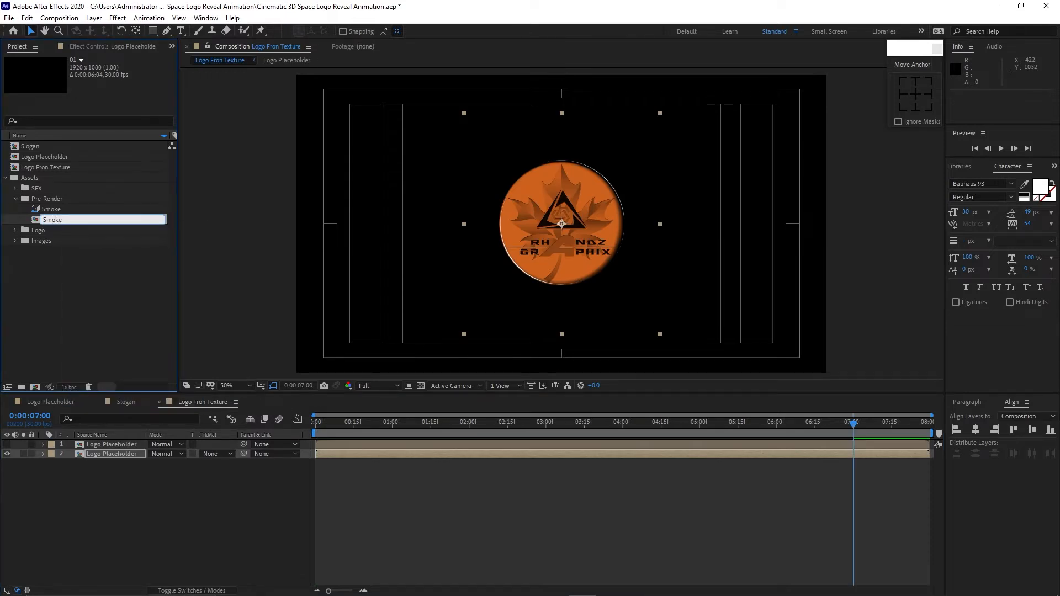
pyautogui.click(98, 280)
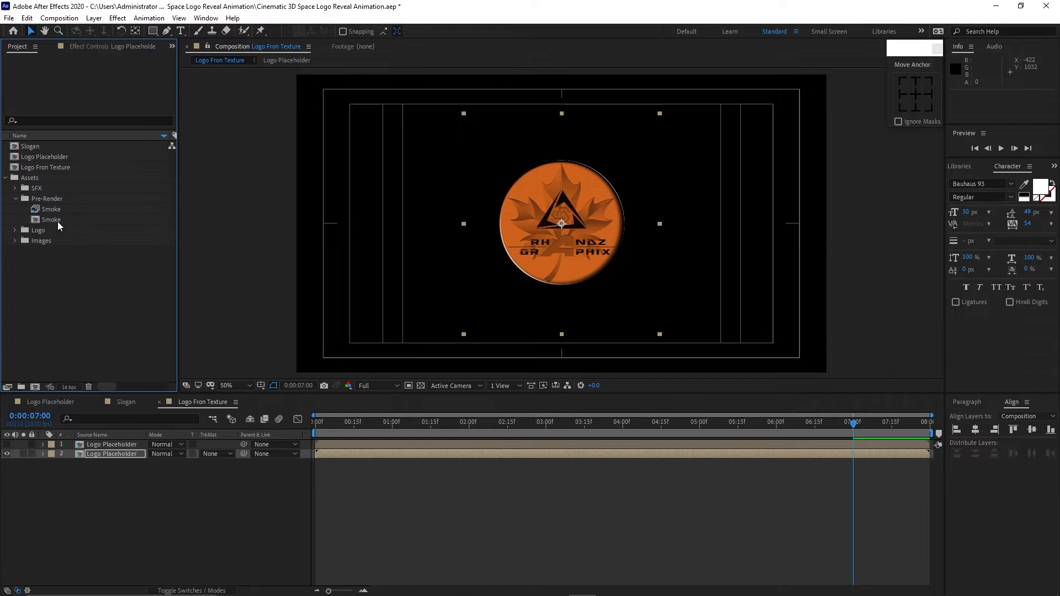
pyautogui.moveTo(48, 220); pyautogui.dragTo(104, 452)
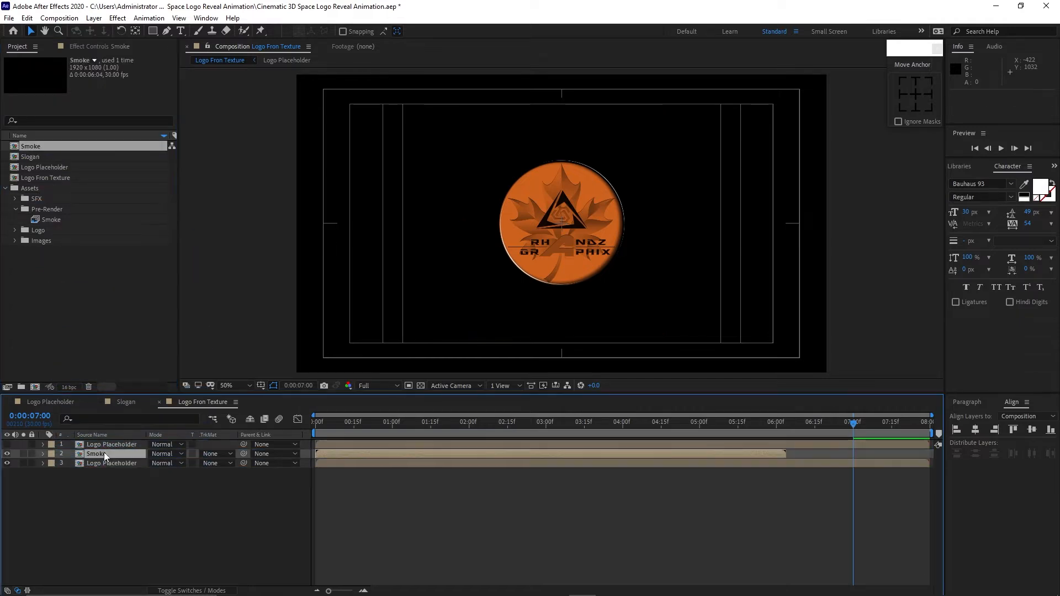
# Set the lower Logo Placeholder layer to Add blending and use Smoke as its alpha matte
pyautogui.click(162, 465)
pyautogui.click(193, 229)
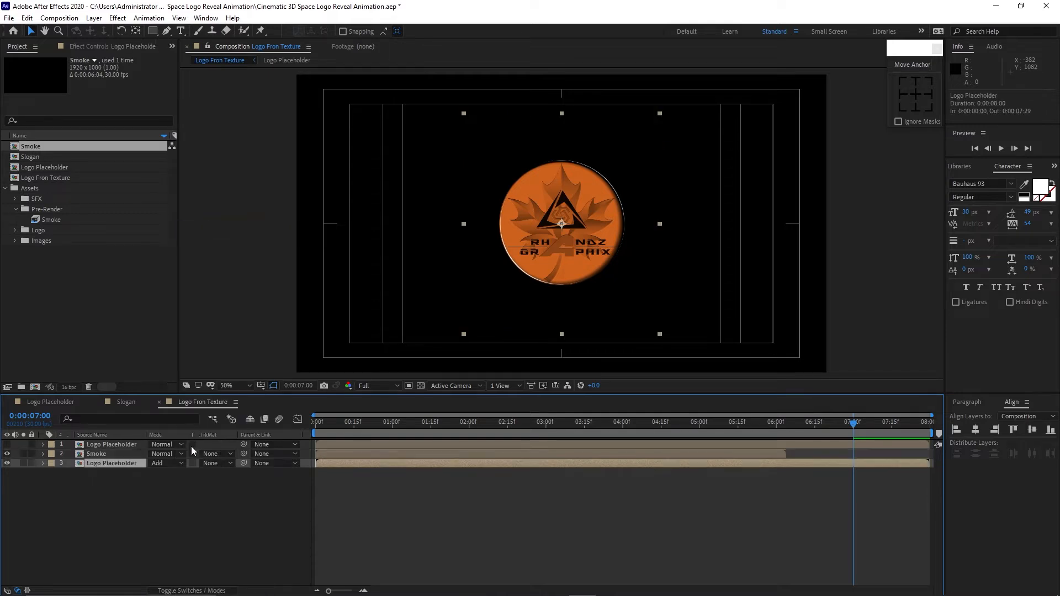
pyautogui.click(211, 465)
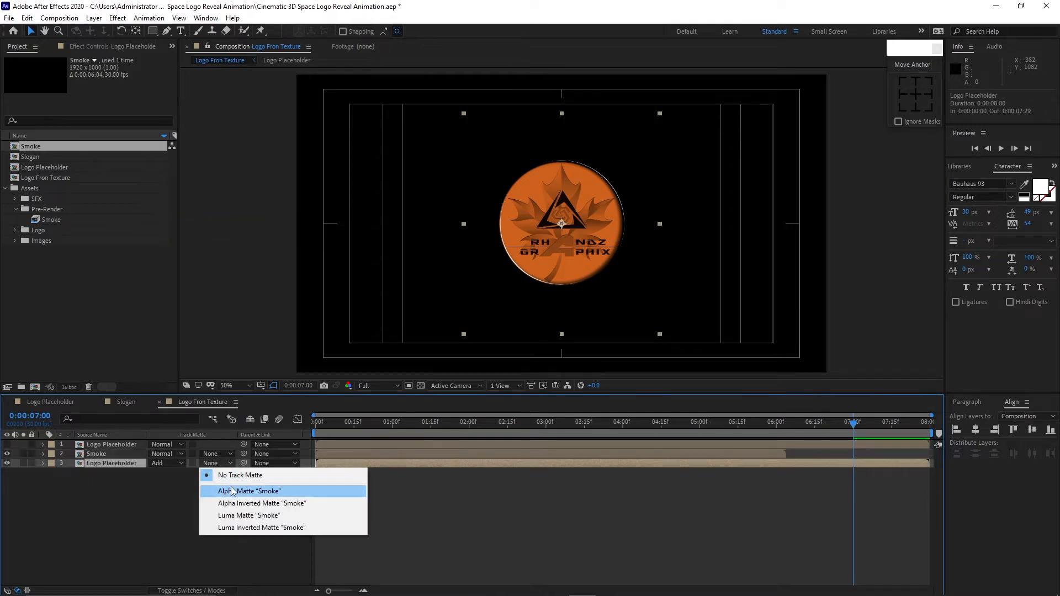
pyautogui.click(234, 491)
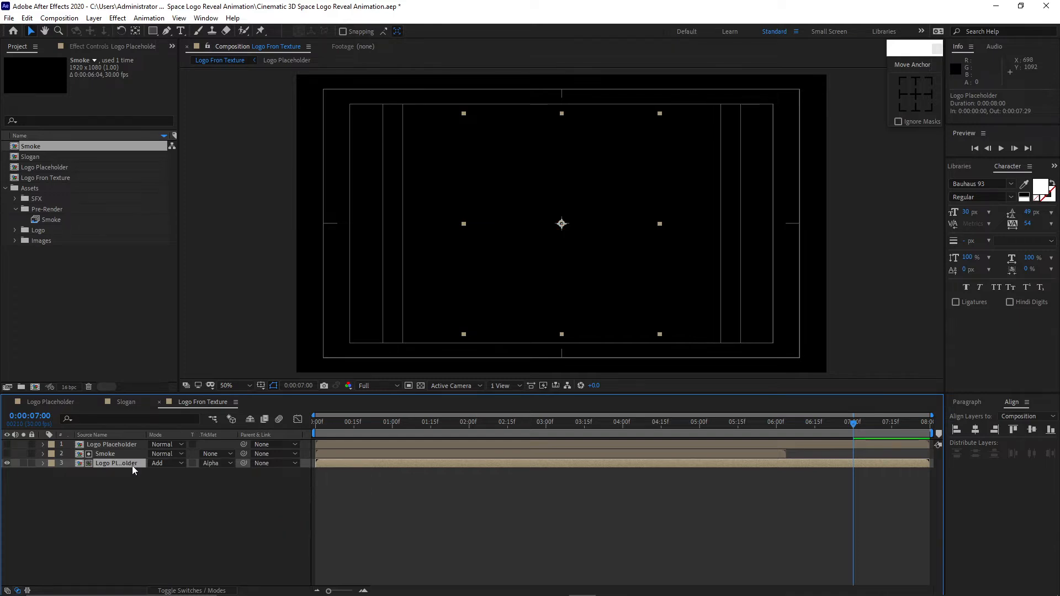
# Scale the Smoke layer to 265% and set its position to 1124, 524
pyautogui.click(123, 453)
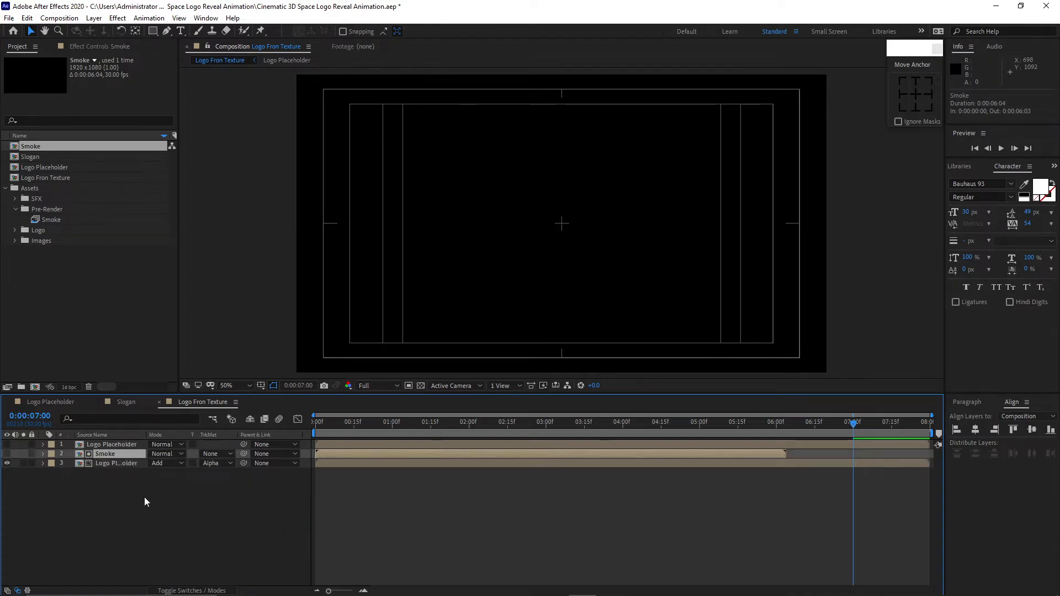
pyautogui.press('s')
pyautogui.hotkey('shift', 'p')
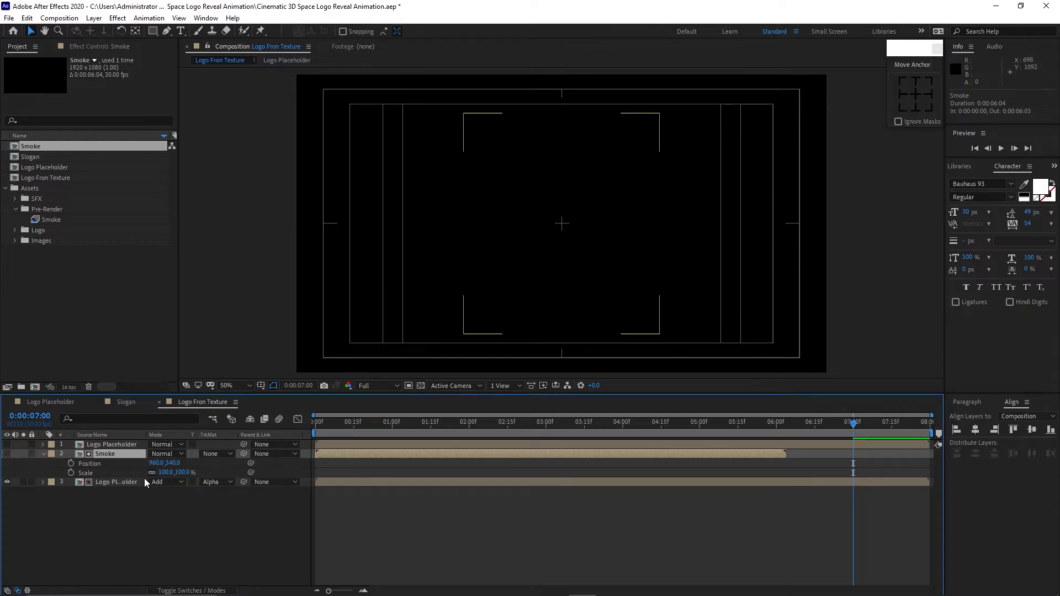
pyautogui.click(166, 473)
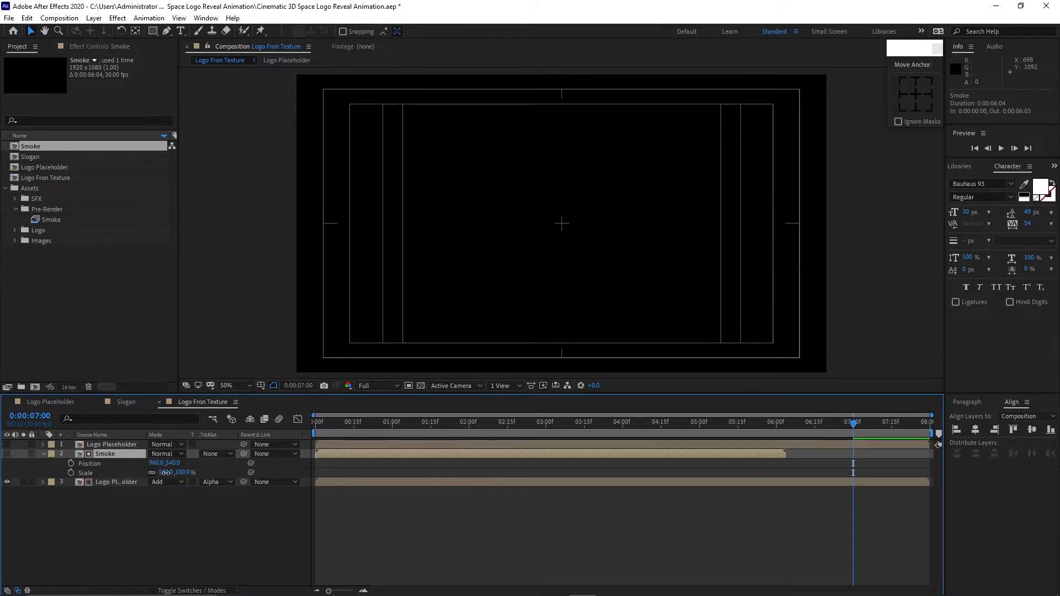
pyautogui.write('2')
pyautogui.press('Return')
pyautogui.click(156, 463)
pyautogui.write('1')
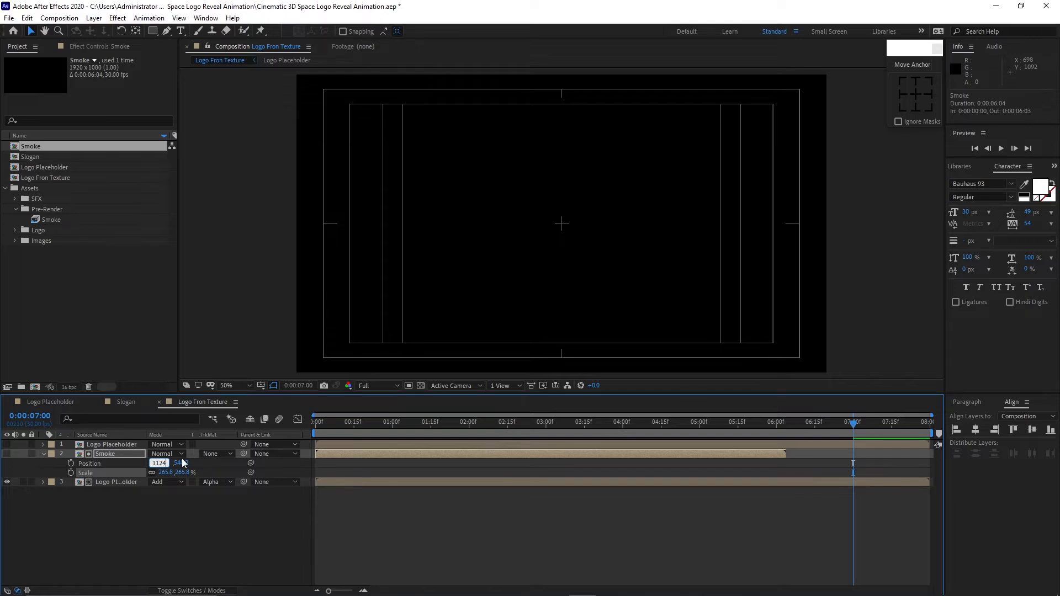
pyautogui.click(182, 463)
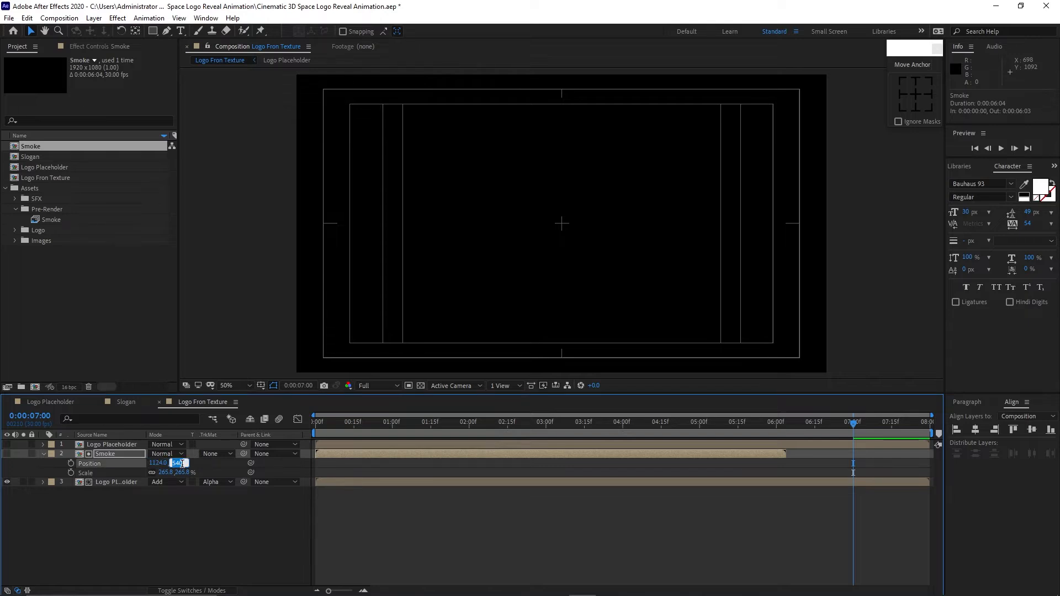
pyautogui.write('52')
pyautogui.press('Return')
# Apply the Tint color correction effect to the Smoke layer and map black to white
pyautogui.click(117, 17)
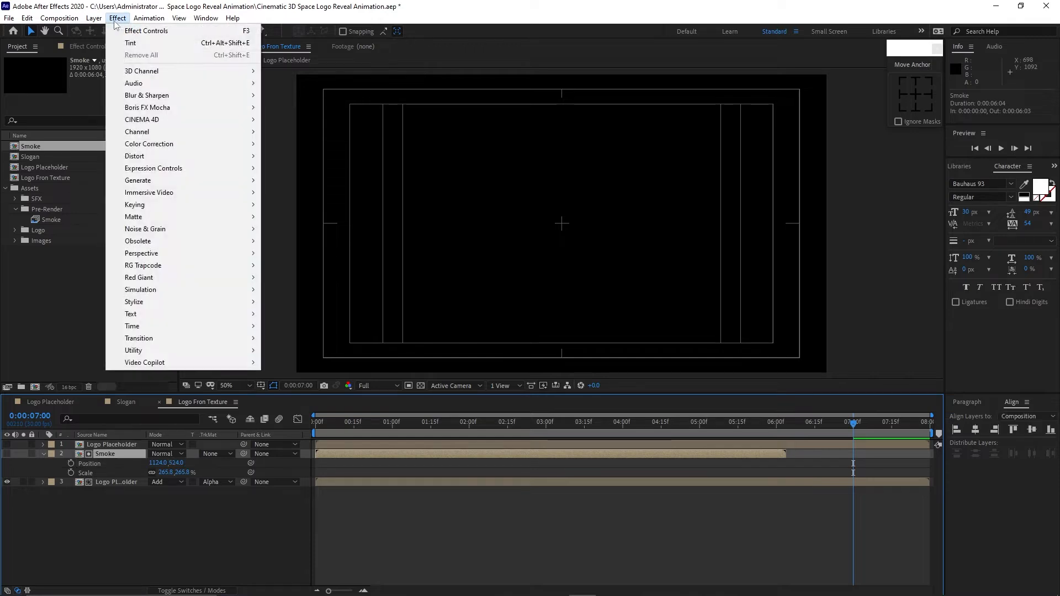
pyautogui.moveTo(249, 148)
pyautogui.click(283, 520)
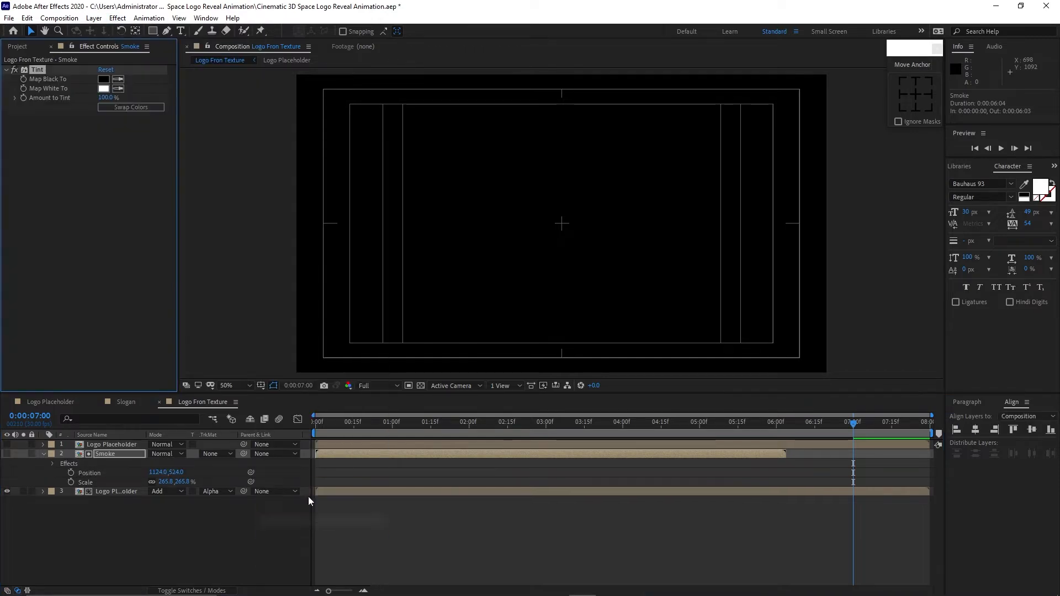
pyautogui.click(117, 81)
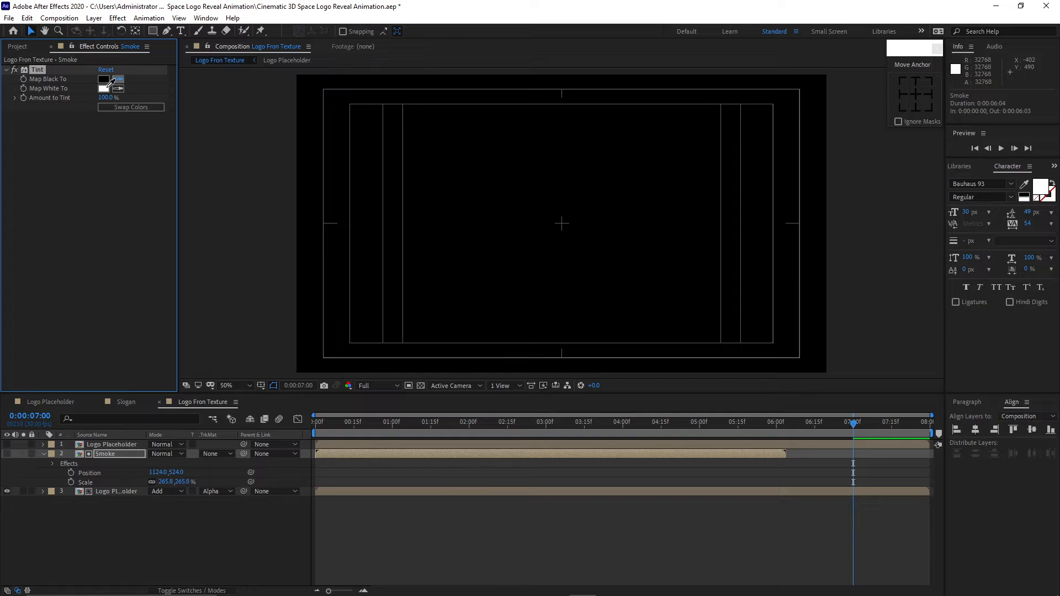
pyautogui.click(103, 88)
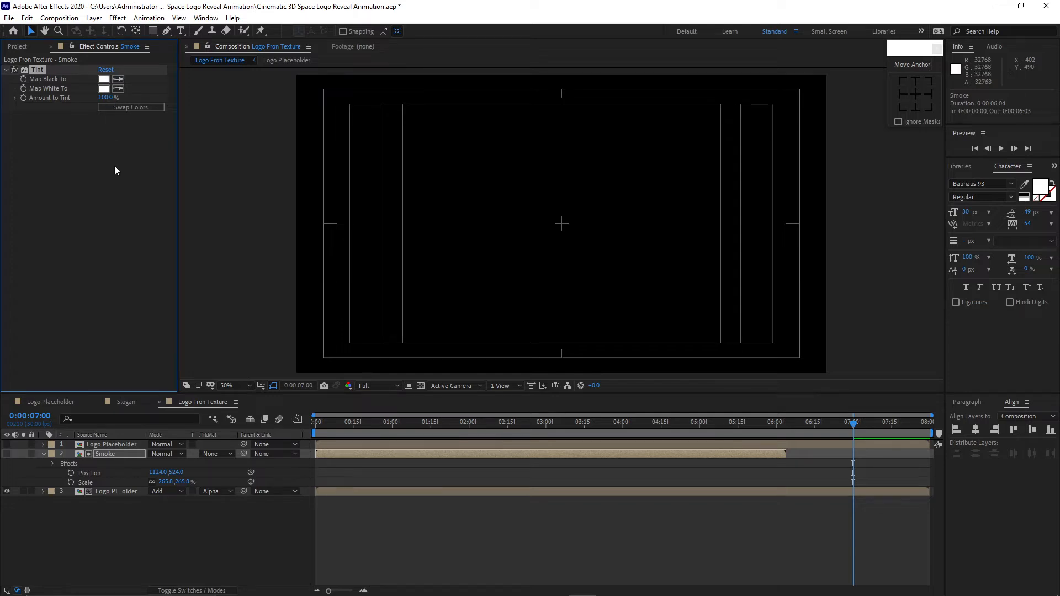
# Show the top Logo Placeholder layer, split it at 0:00:03:00 and delete the part before the split
pyautogui.click(7, 444)
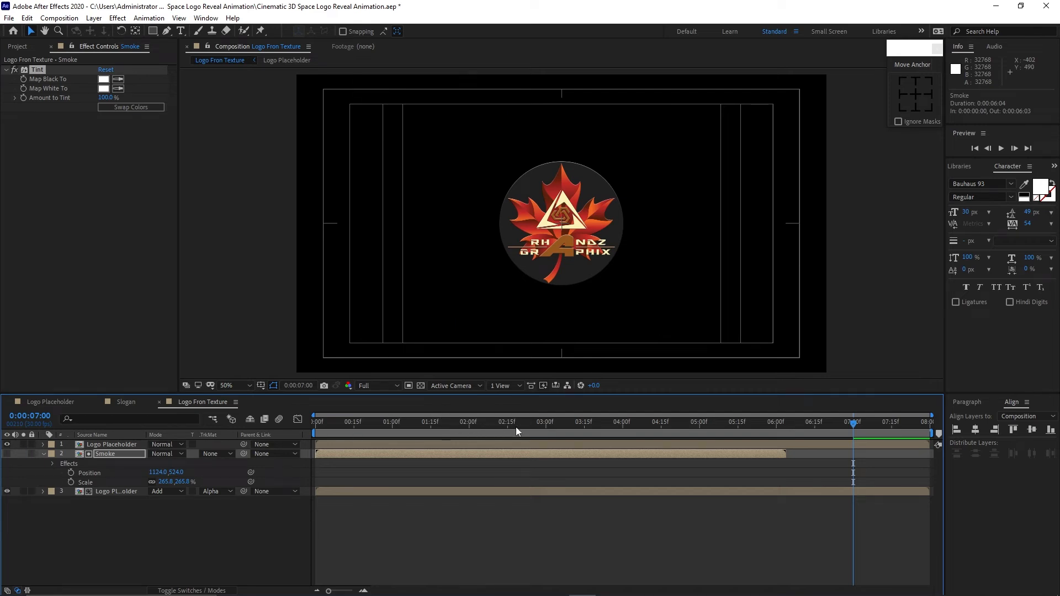
pyautogui.click(545, 424)
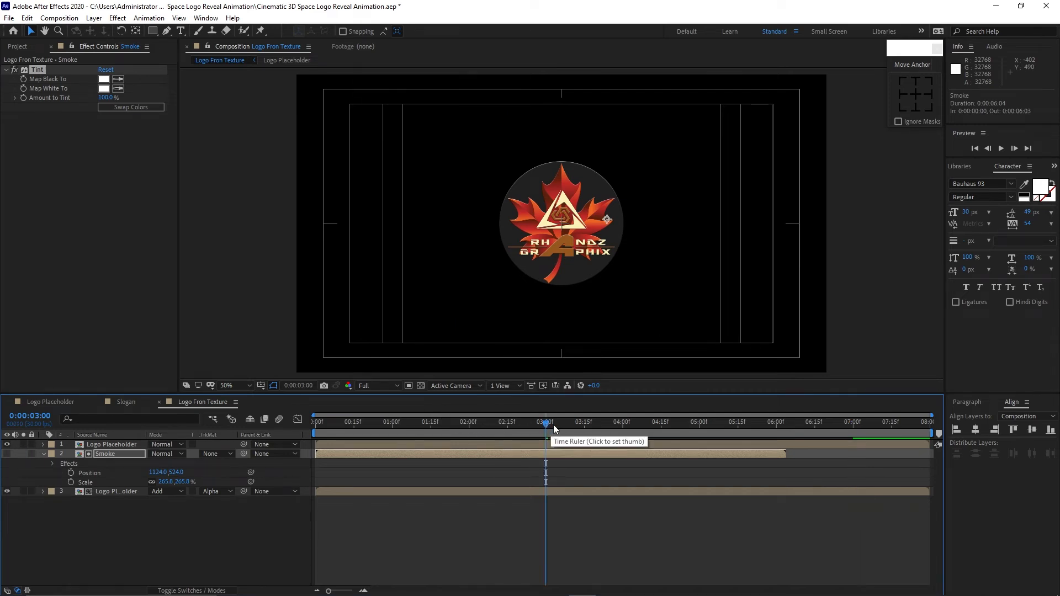
pyautogui.click(534, 444)
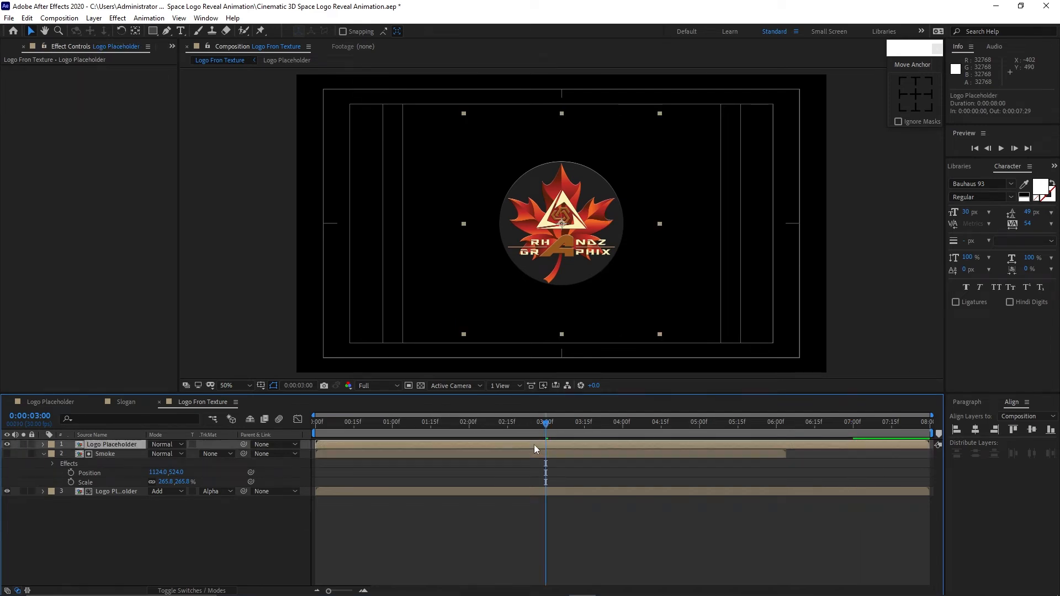
pyautogui.click(27, 20)
pyautogui.click(73, 172)
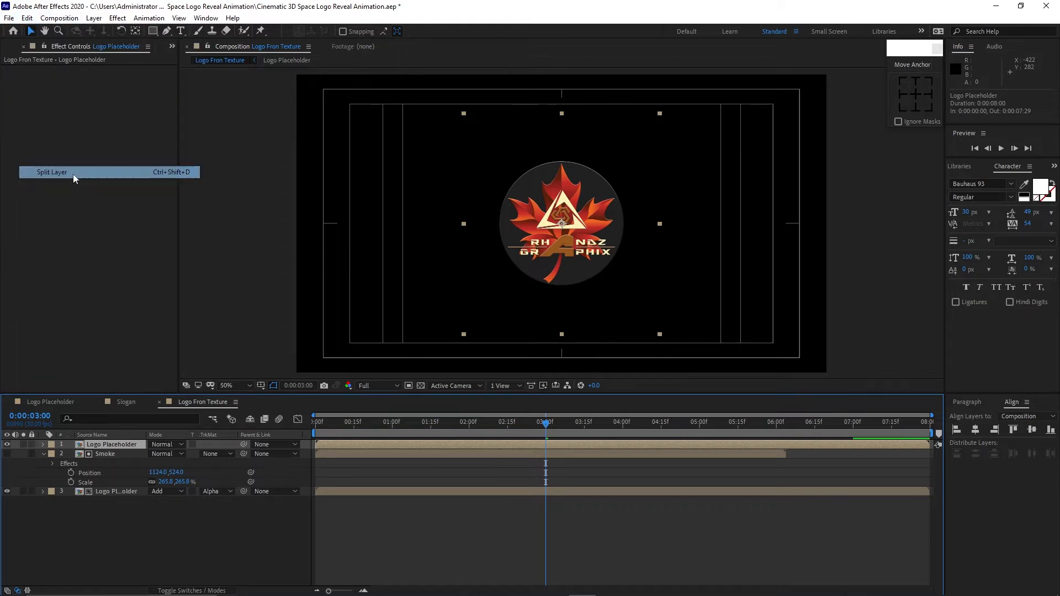
pyautogui.click(357, 453)
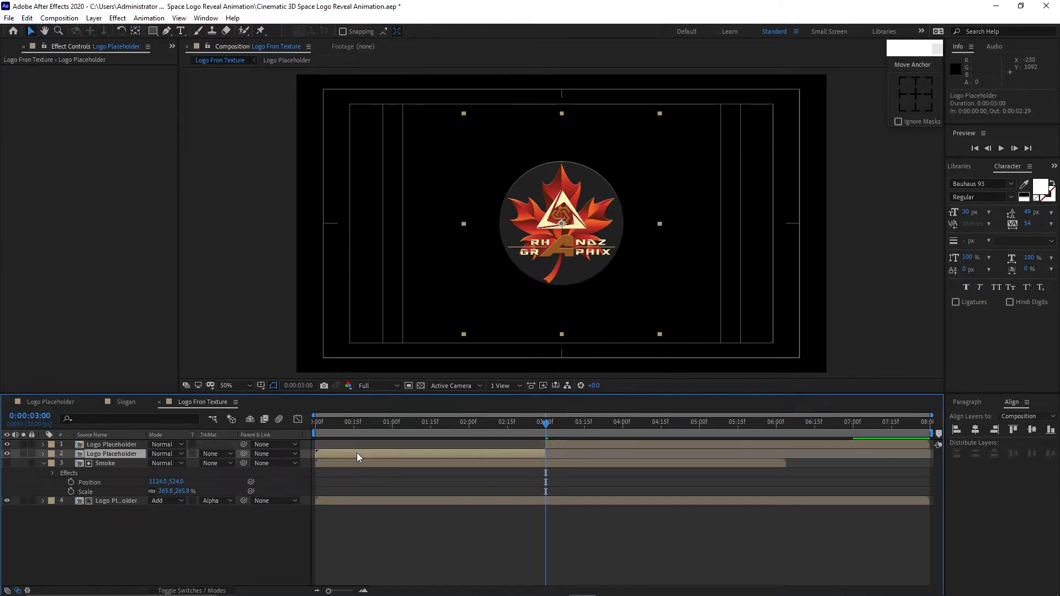
pyautogui.press('Delete')
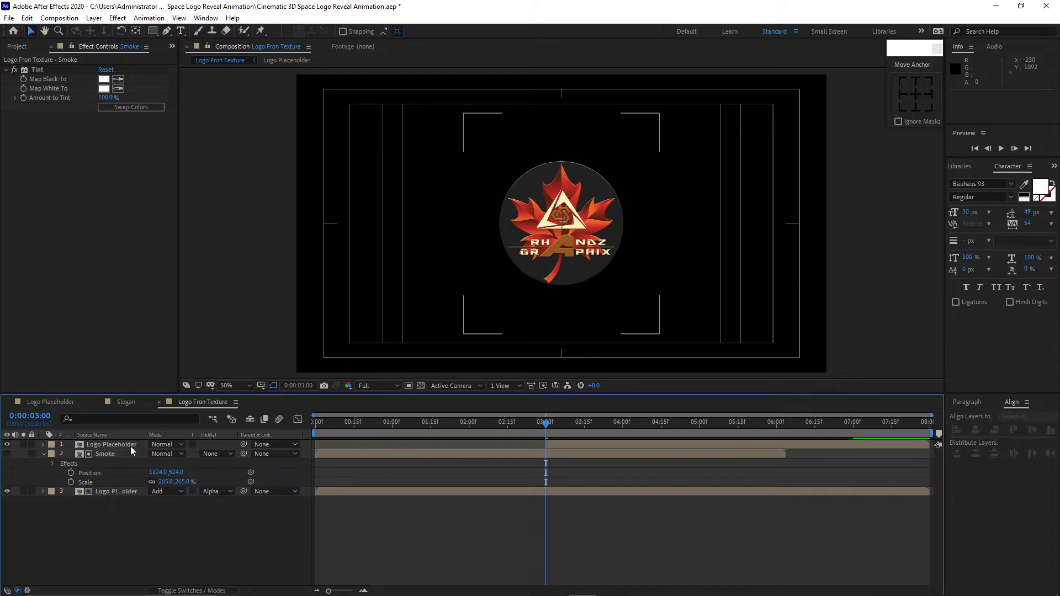
# Apply Linear Wipe to the top Logo Placeholder layer, keyframe Transition Completion at 100% at 0:00:03:00, and set Wipe Angle to -112°
pyautogui.click(130, 445)
pyautogui.click(119, 21)
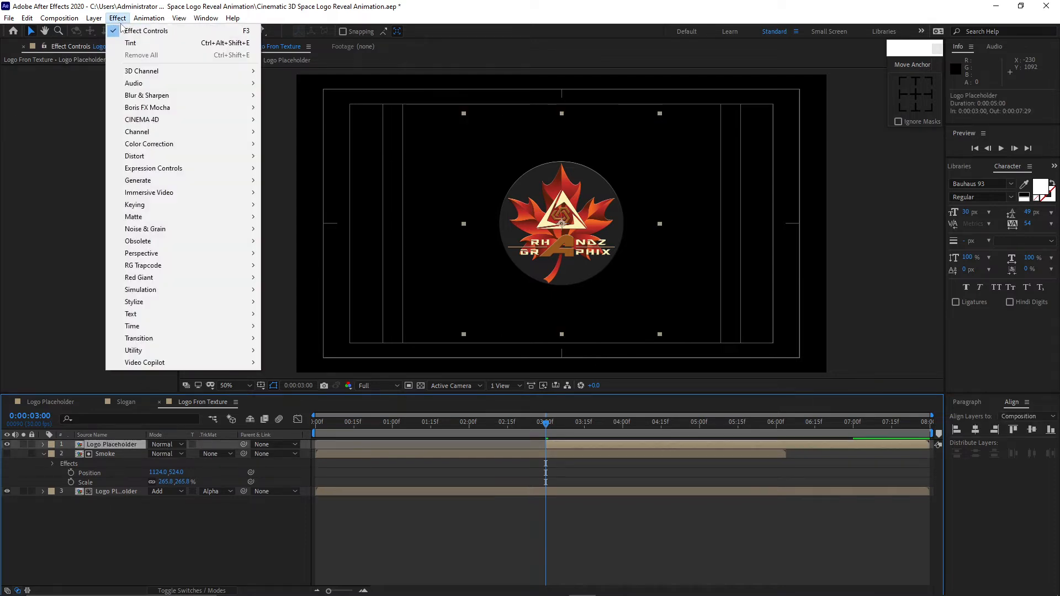
pyautogui.moveTo(176, 340)
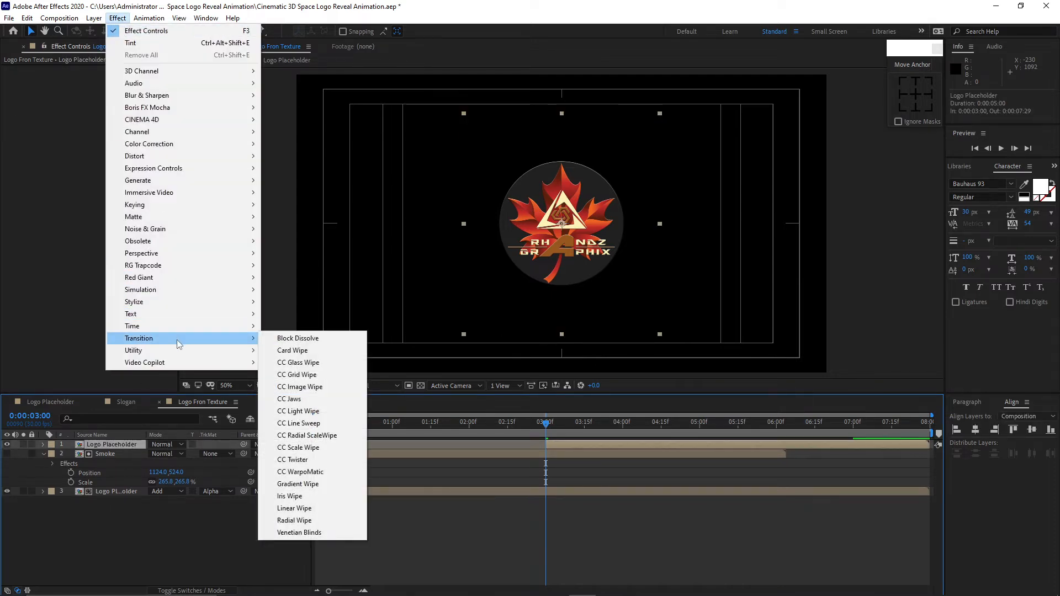
pyautogui.click(302, 508)
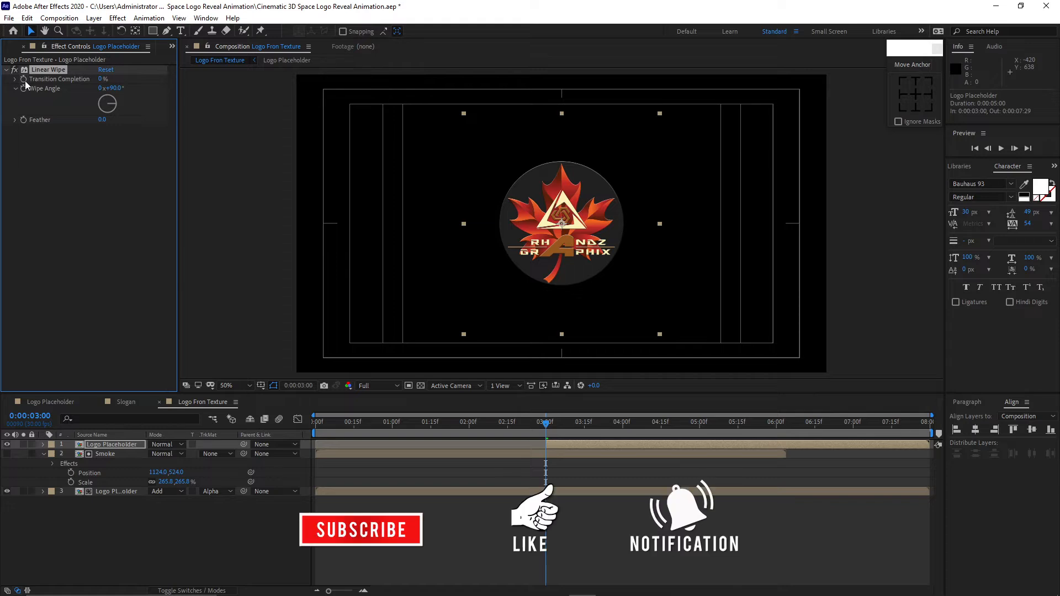
pyautogui.click(102, 79)
pyautogui.write('100')
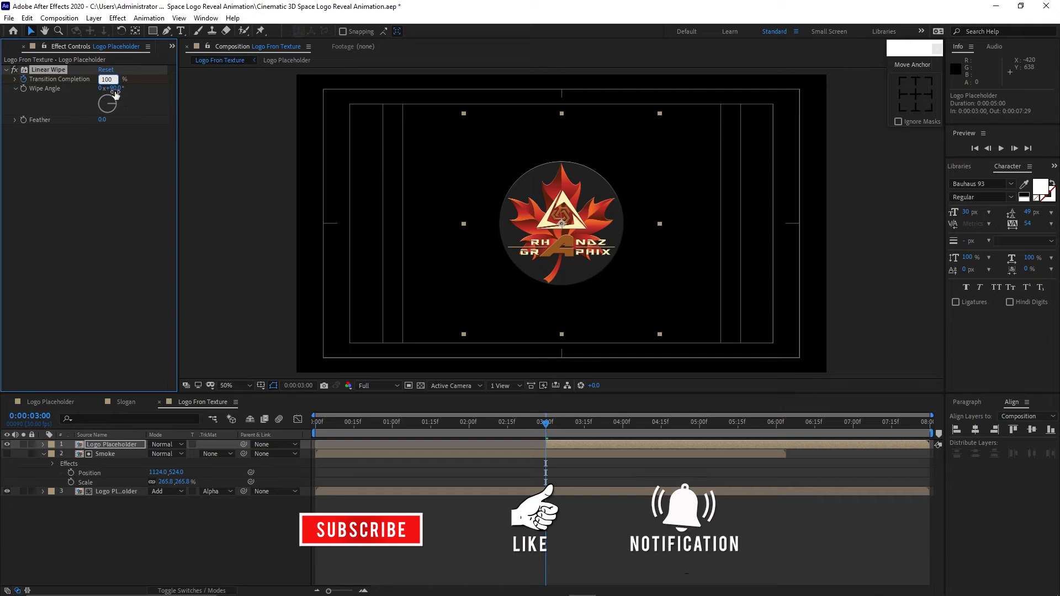
pyautogui.press('Tab')
pyautogui.write('-112')
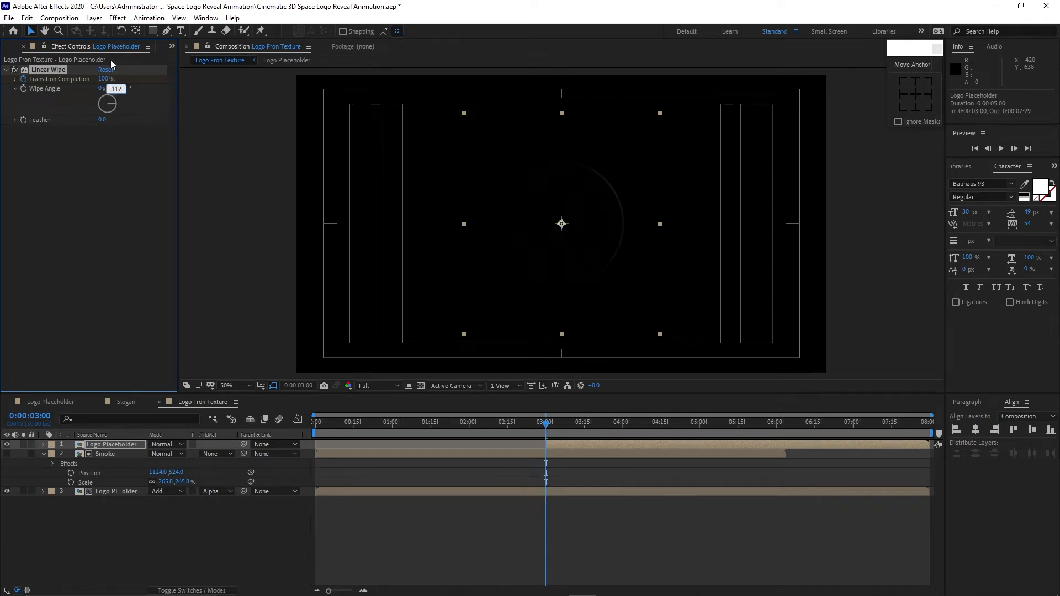
# Add the Card Wipe effect to the top layer, keyframe its Transition Completion at 18%, and set Transition Width to 0%
pyautogui.click(112, 19)
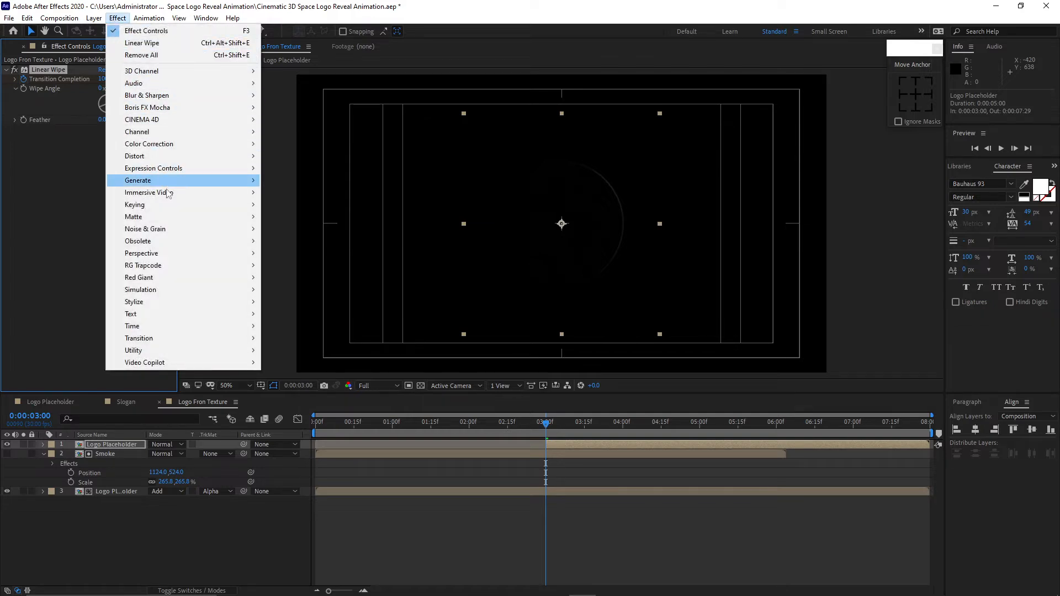
pyautogui.click(271, 348)
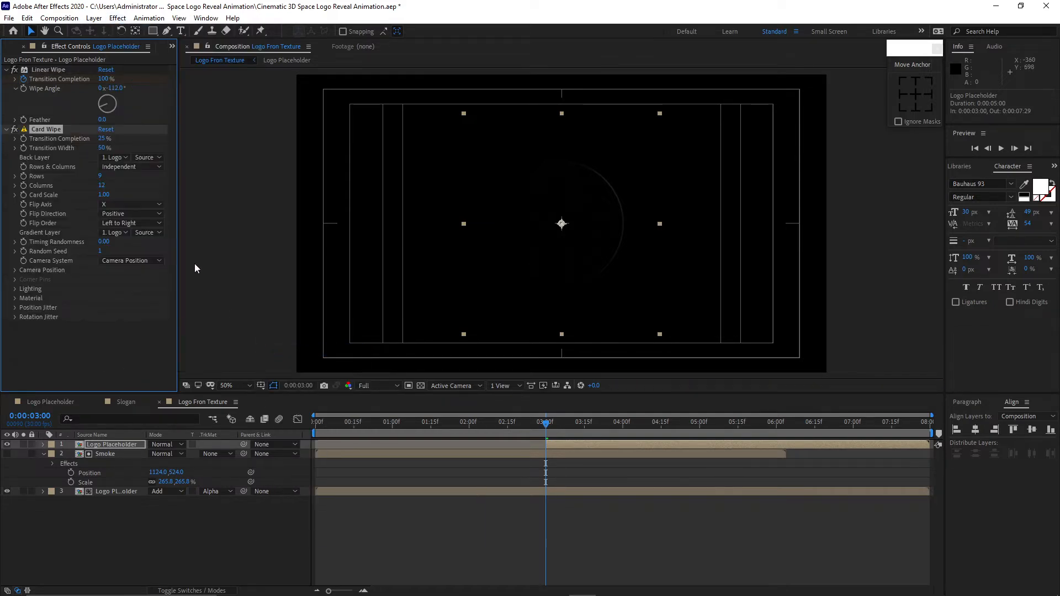
pyautogui.click(23, 139)
pyautogui.click(104, 139)
pyautogui.write('18')
pyautogui.press('Return')
pyautogui.moveTo(87, 157); pyautogui.dragTo(47, 175)
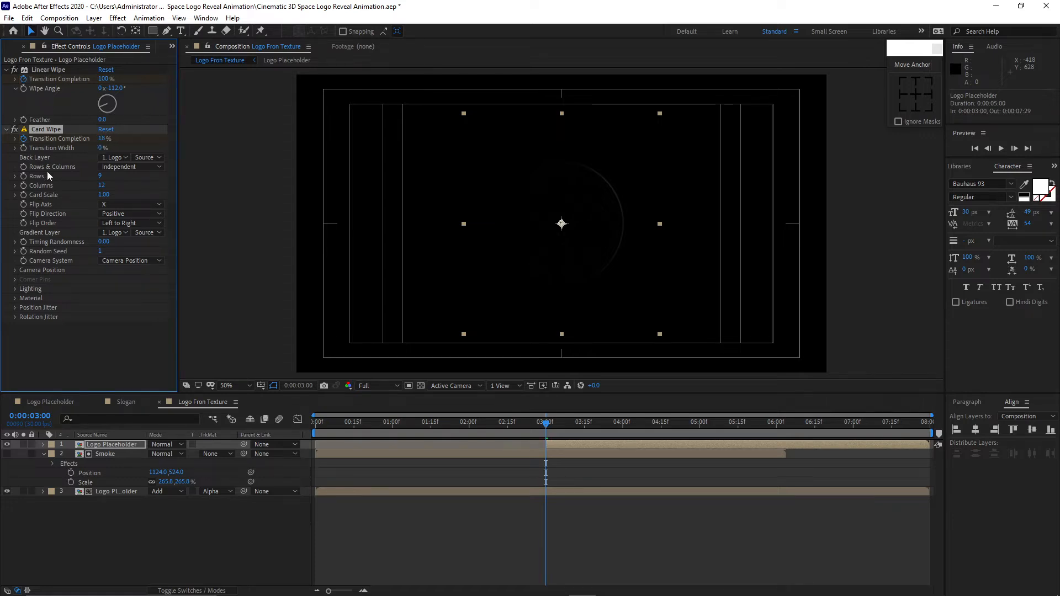
# Set the Card Wipe grid to 200 rows and 1 column
pyautogui.click(100, 177)
pyautogui.write('200')
pyautogui.press('Tab')
pyautogui.write('1')
pyautogui.press('Return')
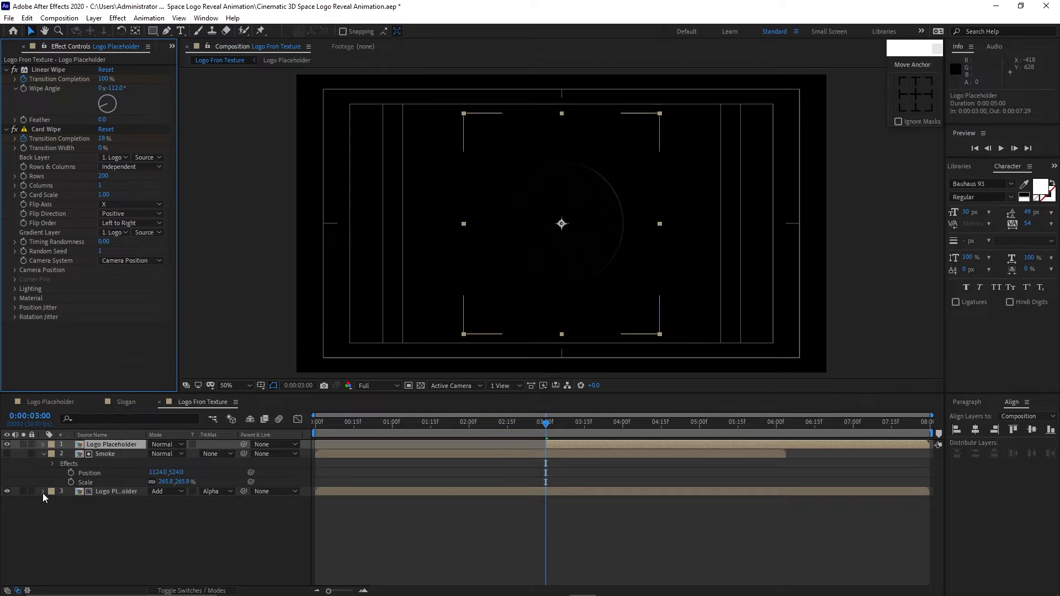
# Turn off the layer styles of the lower Logo Placeholder layer and collapse the expanded layer properties
pyautogui.click(42, 492)
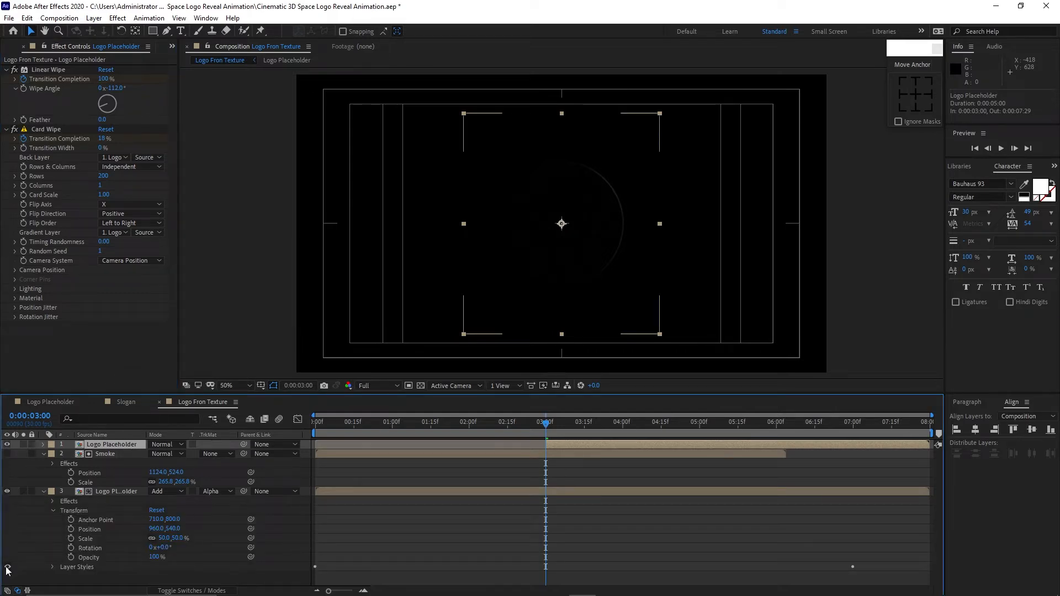
pyautogui.click(52, 511)
pyautogui.click(43, 492)
pyautogui.click(44, 454)
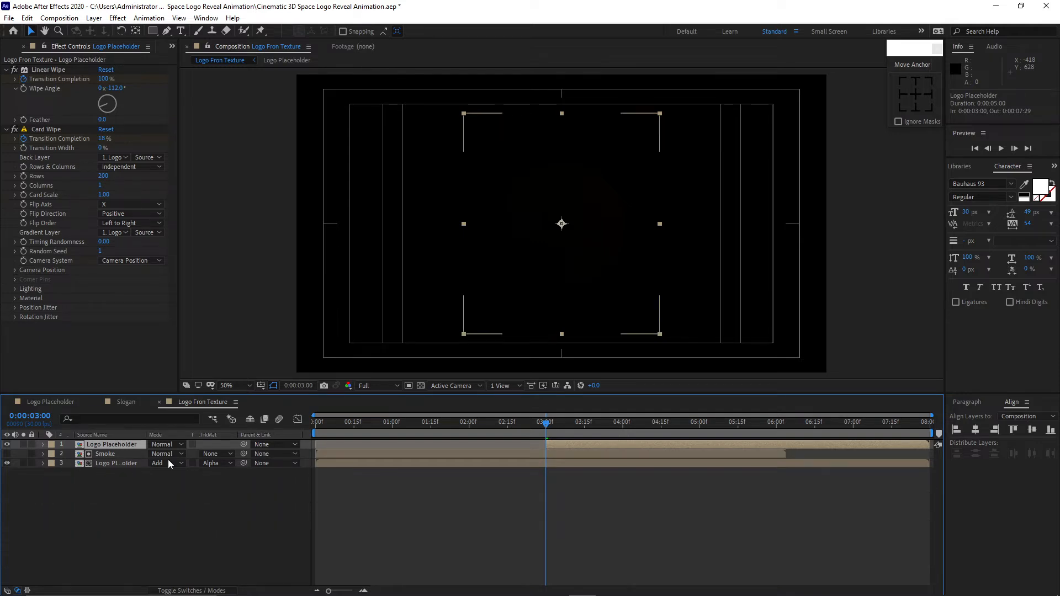
# Reveal the top Logo Placeholder layer's keyframes and set the Linear Wipe feather to 898
pyautogui.moveTo(379, 419); pyautogui.dragTo(548, 443)
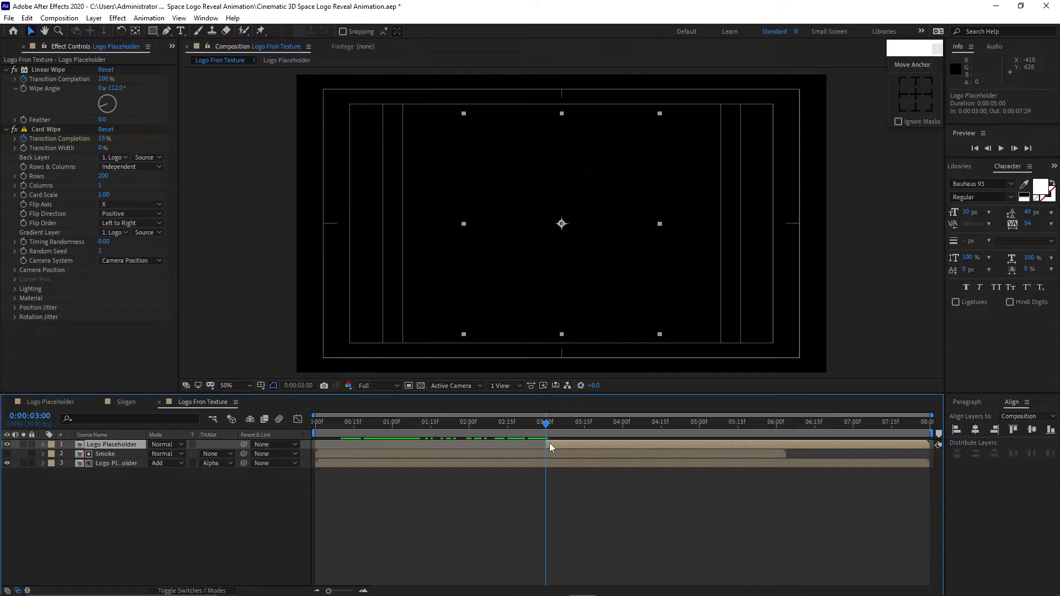
pyautogui.press('u')
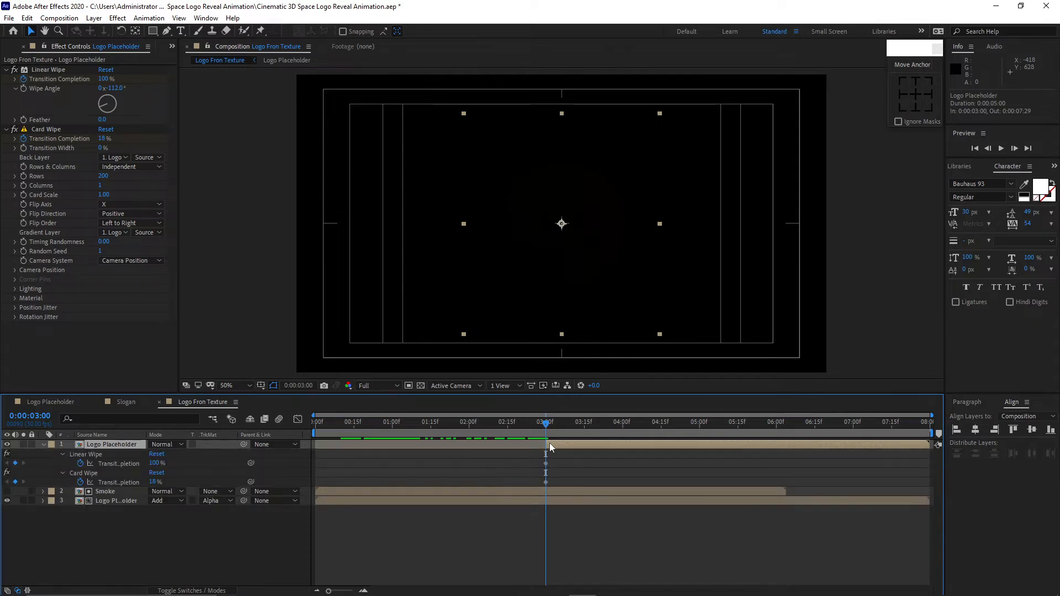
pyautogui.click(102, 120)
pyautogui.write('898')
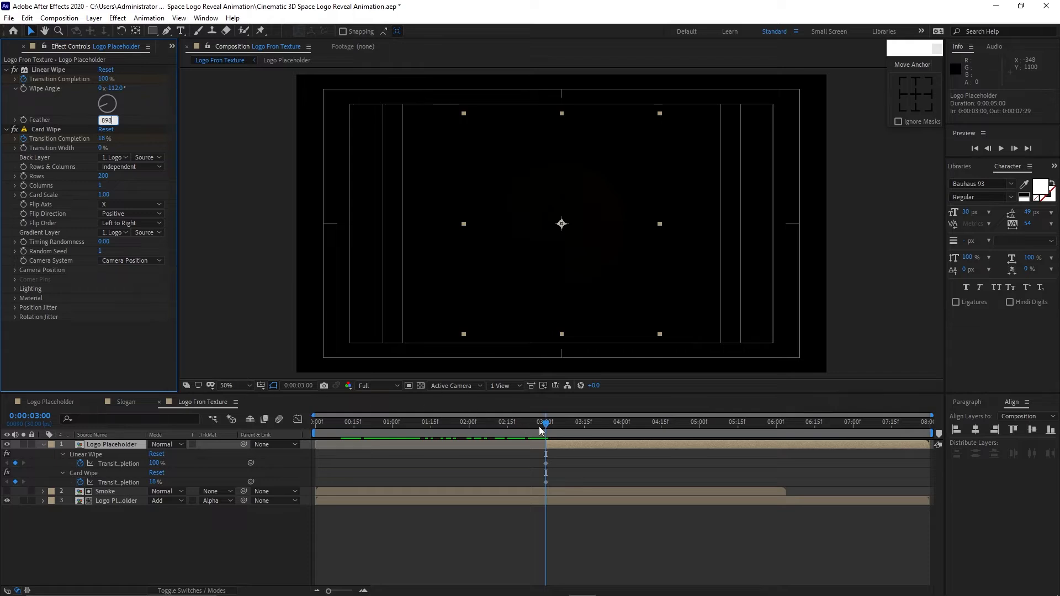
# At 0:00:05:10, keyframe Transition Completion at 0% for both Linear Wipe and Card Wipe
pyautogui.moveTo(546, 425); pyautogui.dragTo(724, 451)
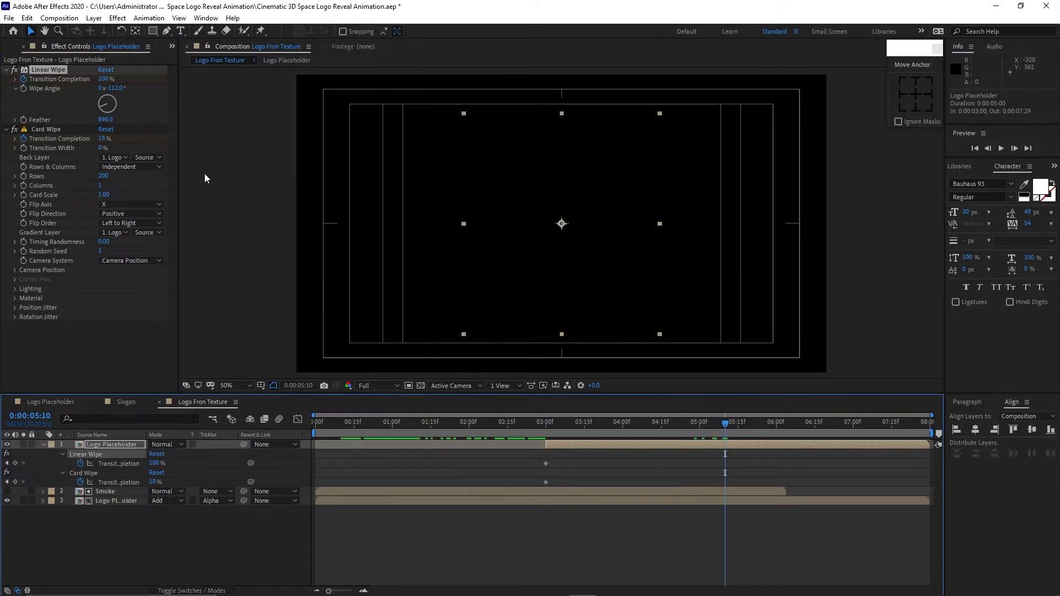
pyautogui.moveTo(106, 83); pyautogui.dragTo(40, 90)
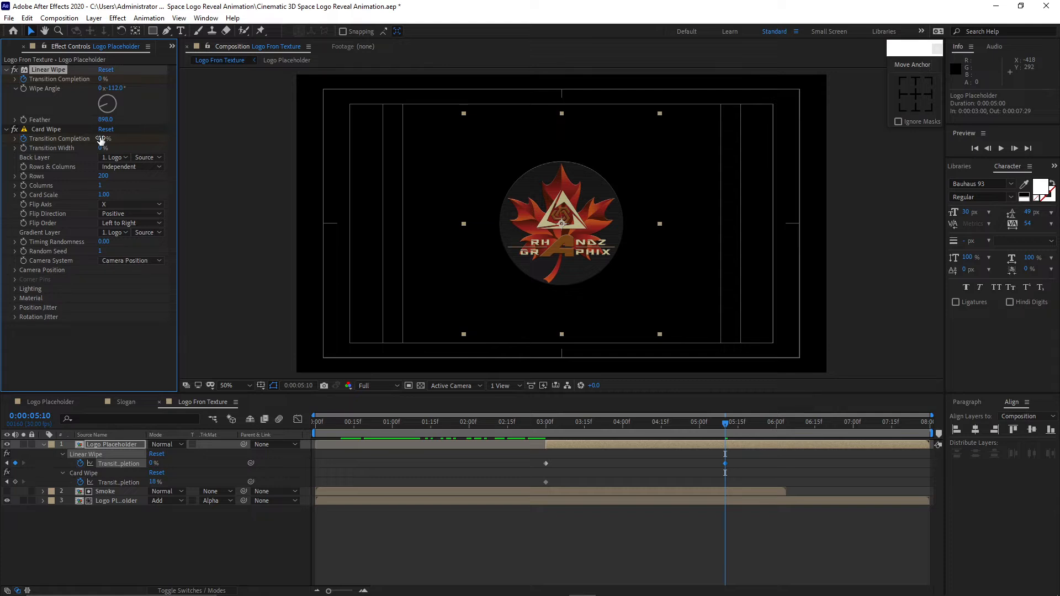
pyautogui.moveTo(101, 140); pyautogui.dragTo(65, 148)
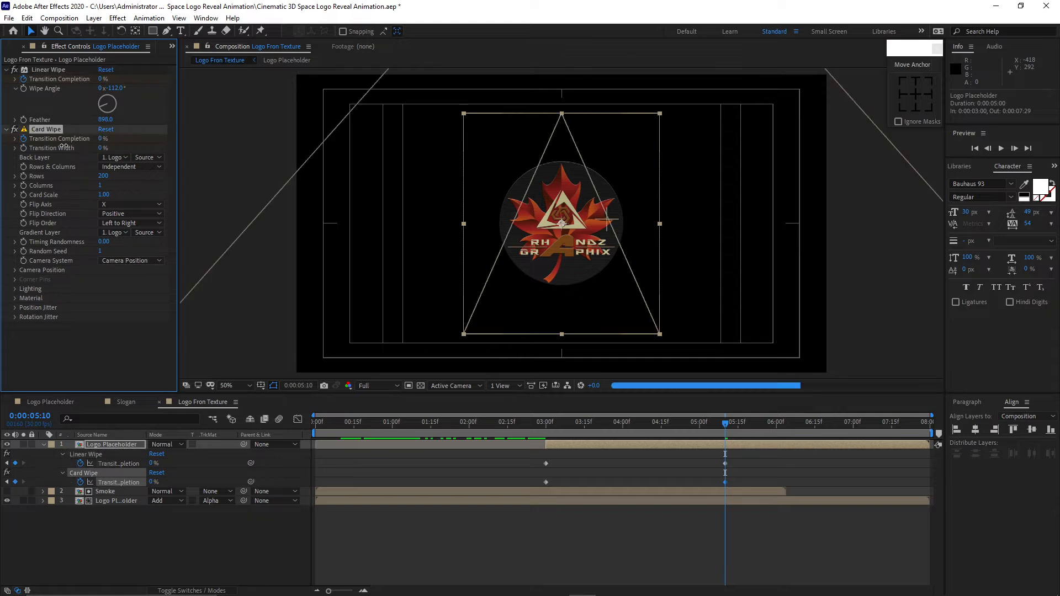
# Add 100% opacity keyframes to the top Logo Placeholder layer at 0:00:03:00 and 0:00:04:09
pyautogui.click(109, 444)
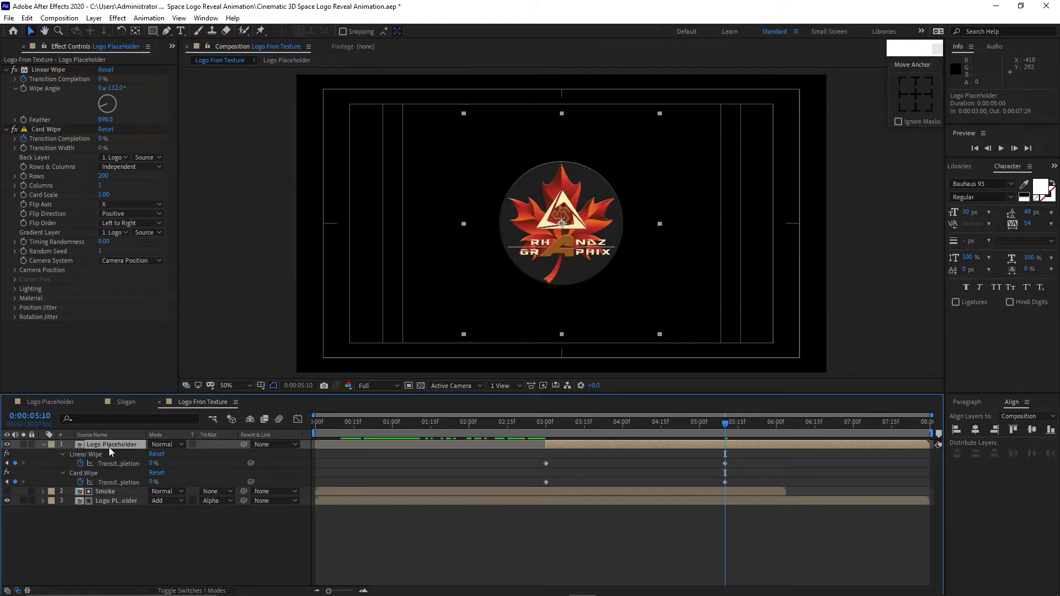
pyautogui.press('t')
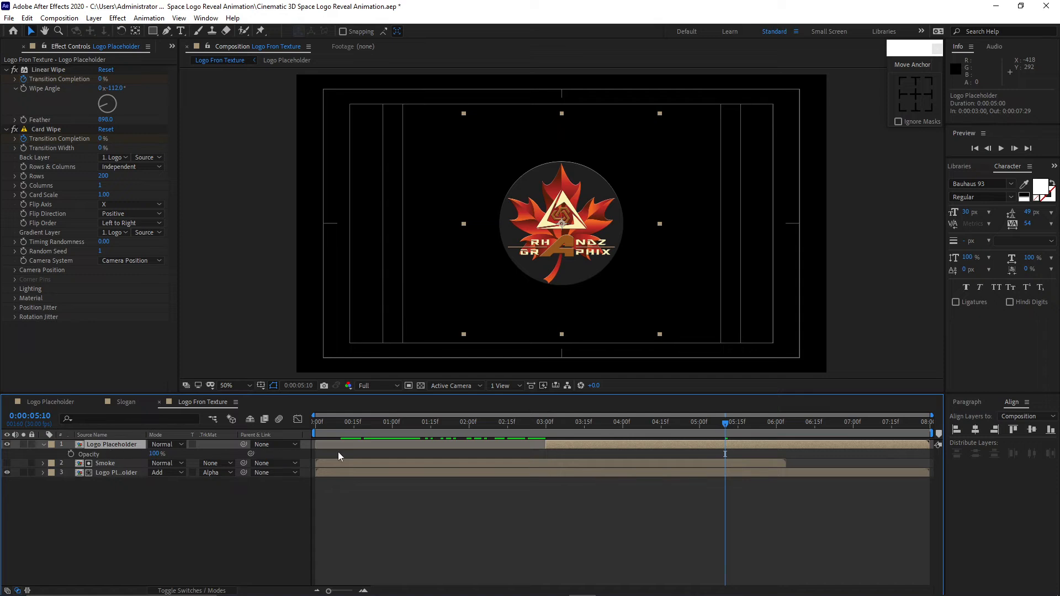
pyautogui.moveTo(538, 435); pyautogui.dragTo(546, 469)
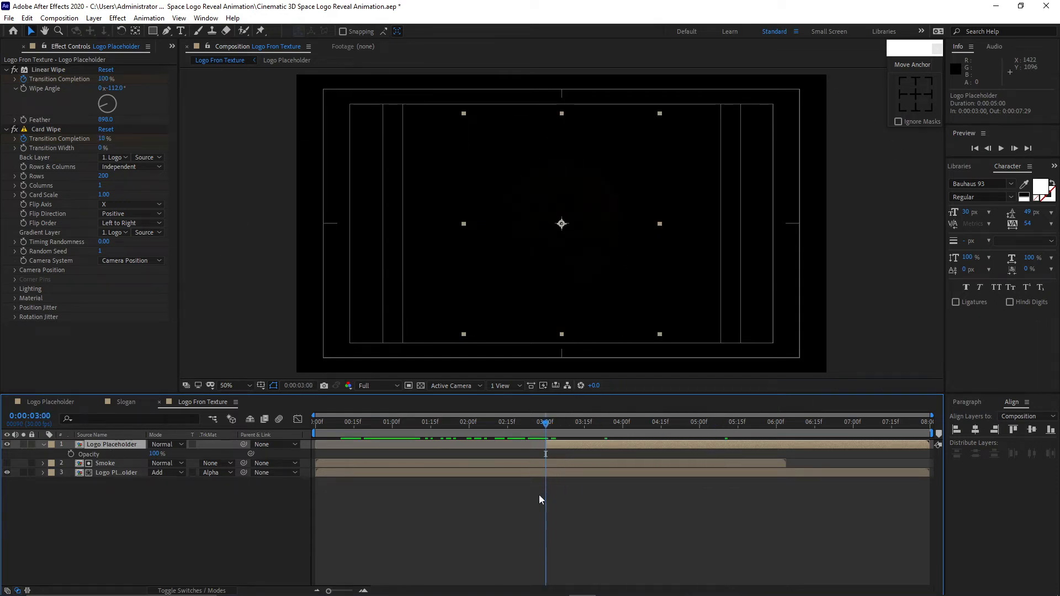
pyautogui.click(71, 453)
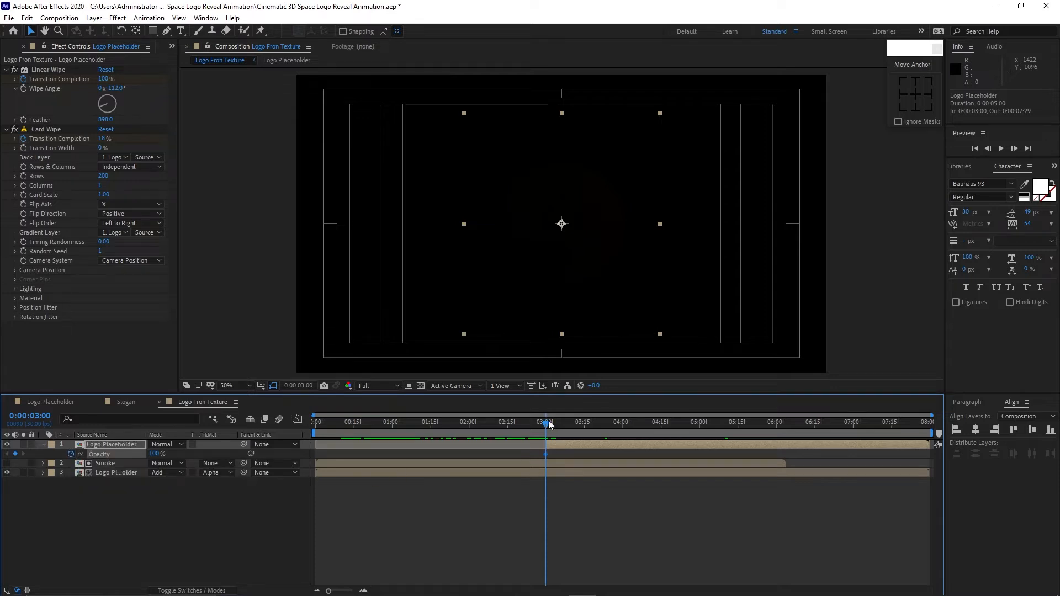
pyautogui.moveTo(546, 424); pyautogui.dragTo(645, 438)
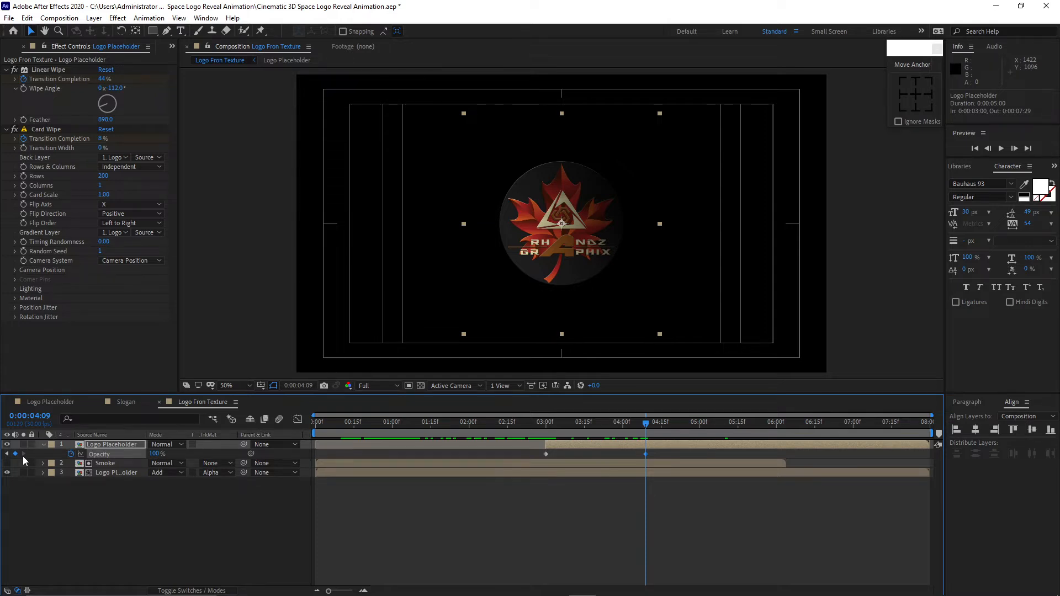
# Start an opacity flicker on the top layer with 50% at 0:00:04:10 and 100% at 0:00:04:11
pyautogui.press('pagedown')
pyautogui.click(151, 454)
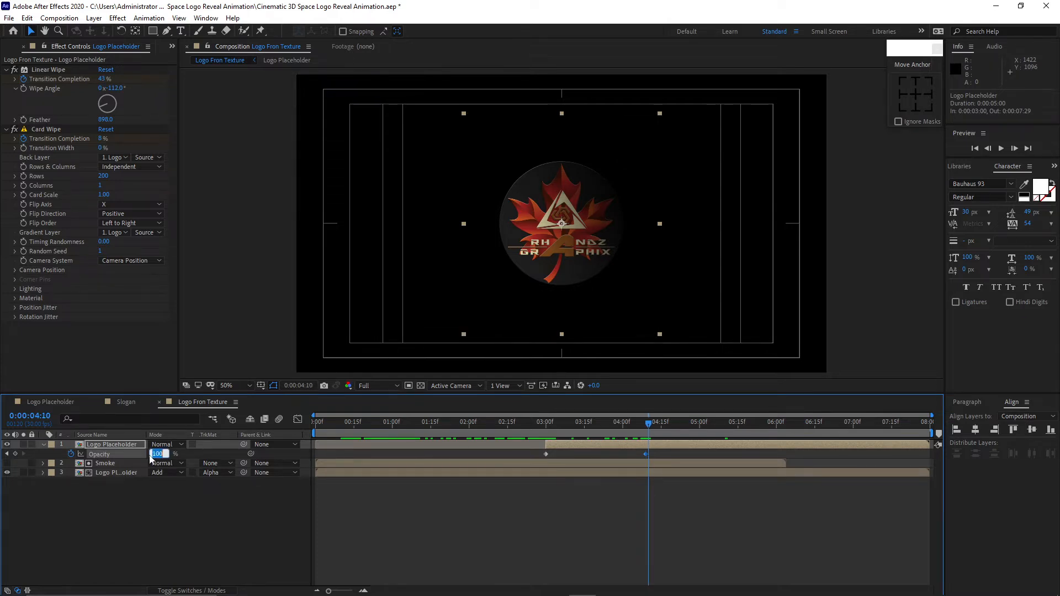
pyautogui.write('50')
pyautogui.click(149, 506)
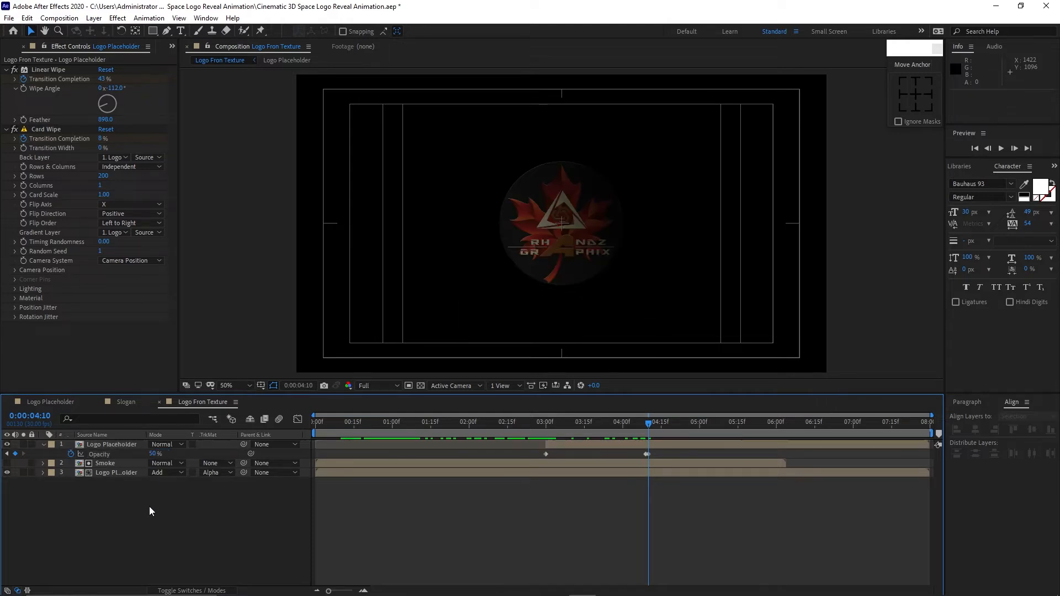
pyautogui.press('pagedown')
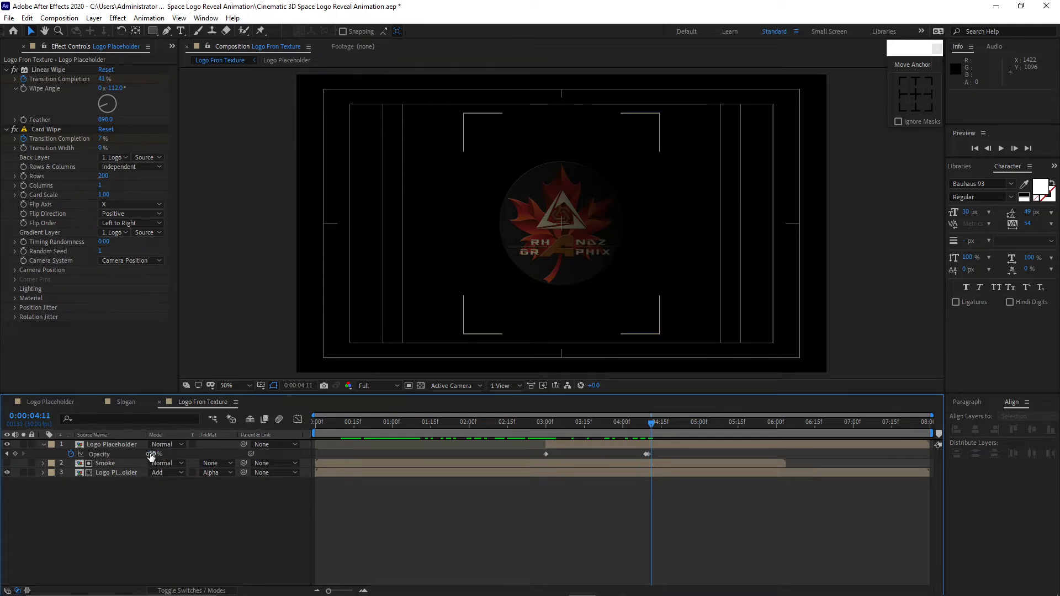
pyautogui.click(151, 454)
pyautogui.write('100')
pyautogui.click(157, 491)
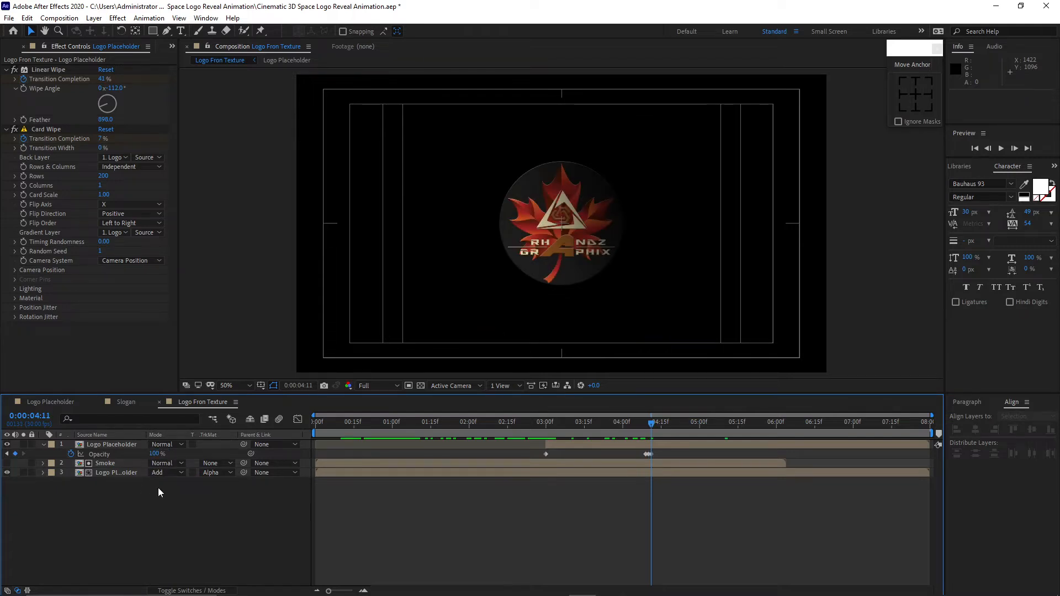
# Continue the opacity flicker on the top layer with 50% at 0:00:04:12 and 100% at 0:00:04:13
pyautogui.press('pagedown')
pyautogui.click(155, 453)
pyautogui.write('50')
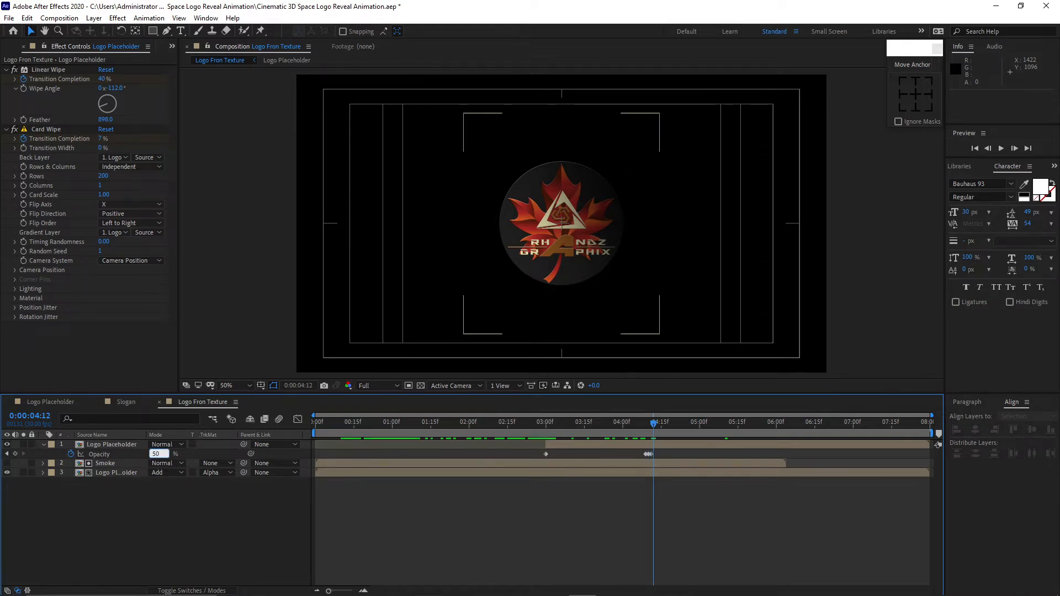
pyautogui.click(154, 488)
pyautogui.press('pagedown')
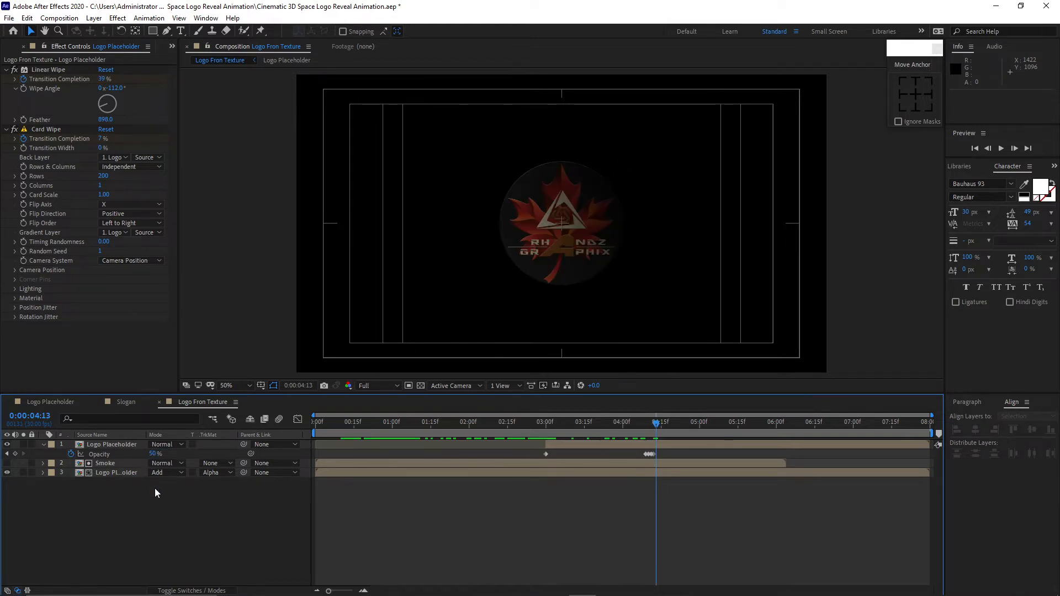
pyautogui.click(155, 454)
pyautogui.write('100')
pyautogui.click(642, 562)
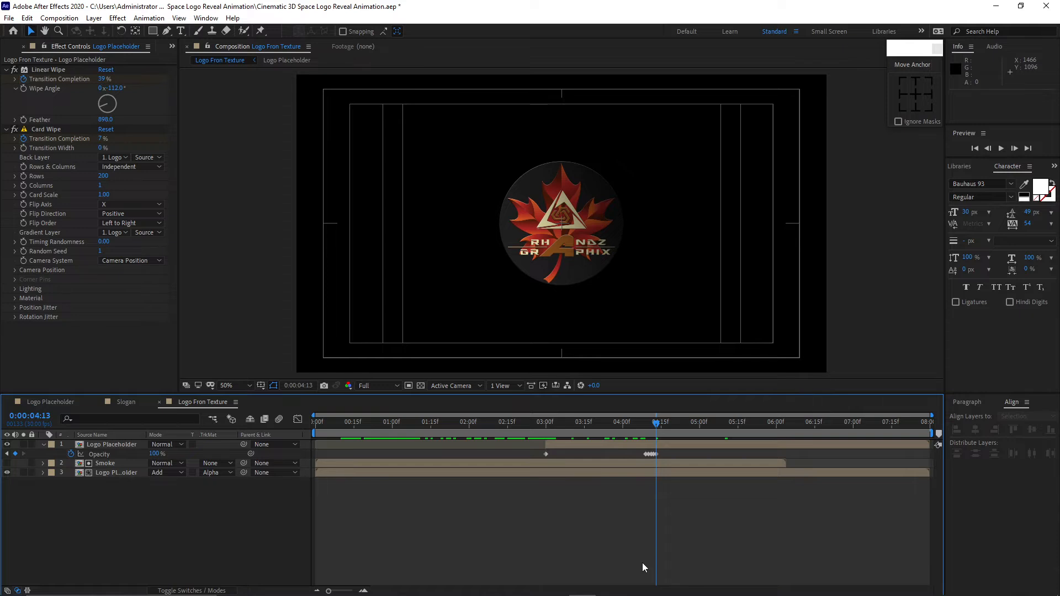
# Extend the opacity flicker on the top Logo Placeholder layer with 50% at 0:00:04:14 and 100% at 0:00:04:15
pyautogui.press('pagedown')
pyautogui.click(156, 454)
pyautogui.write('50')
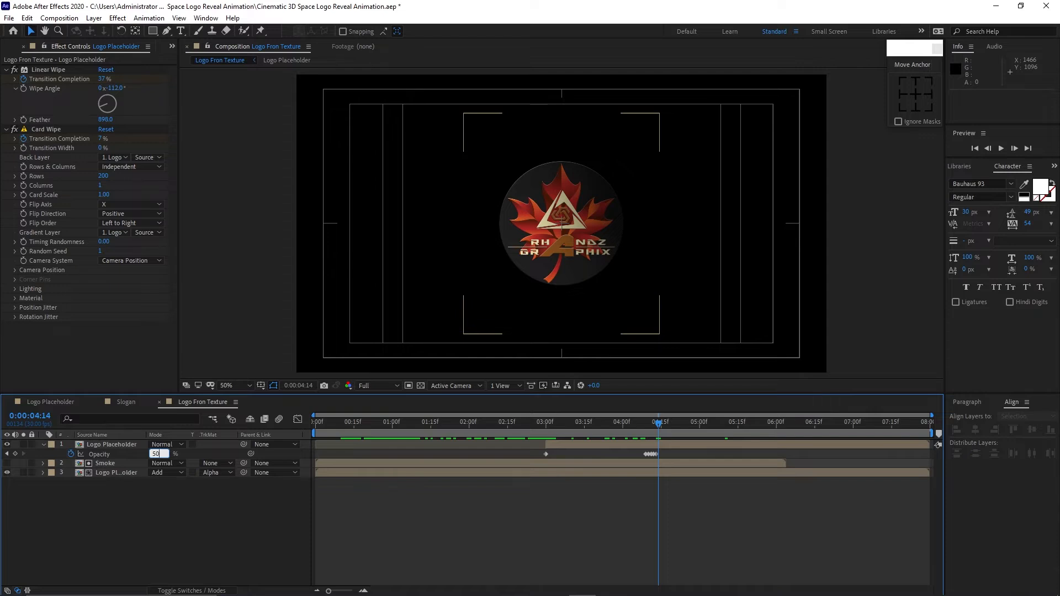
pyautogui.click(93, 559)
pyautogui.press('pagedown')
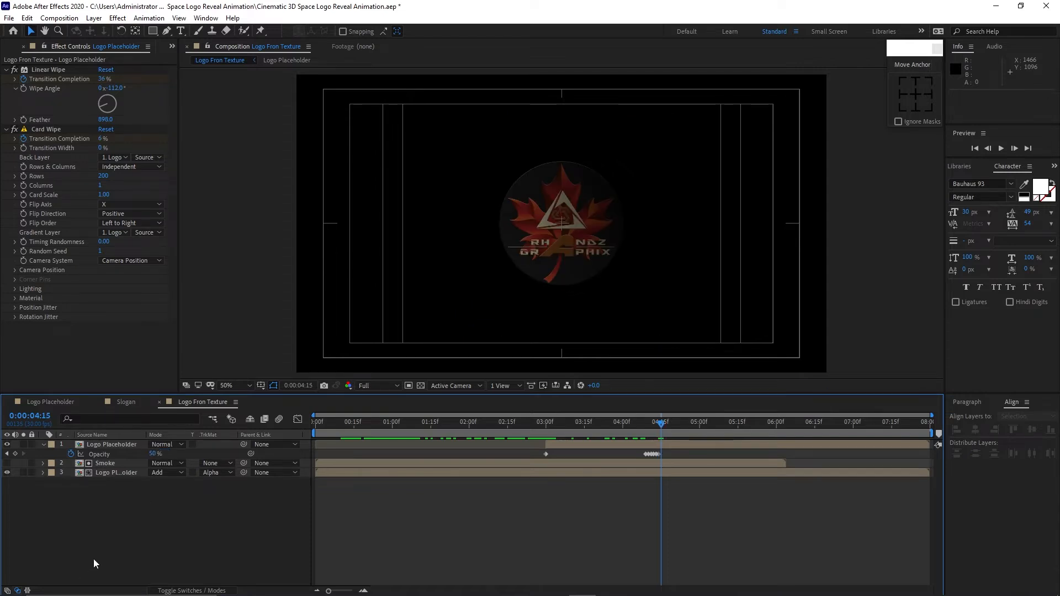
pyautogui.click(154, 454)
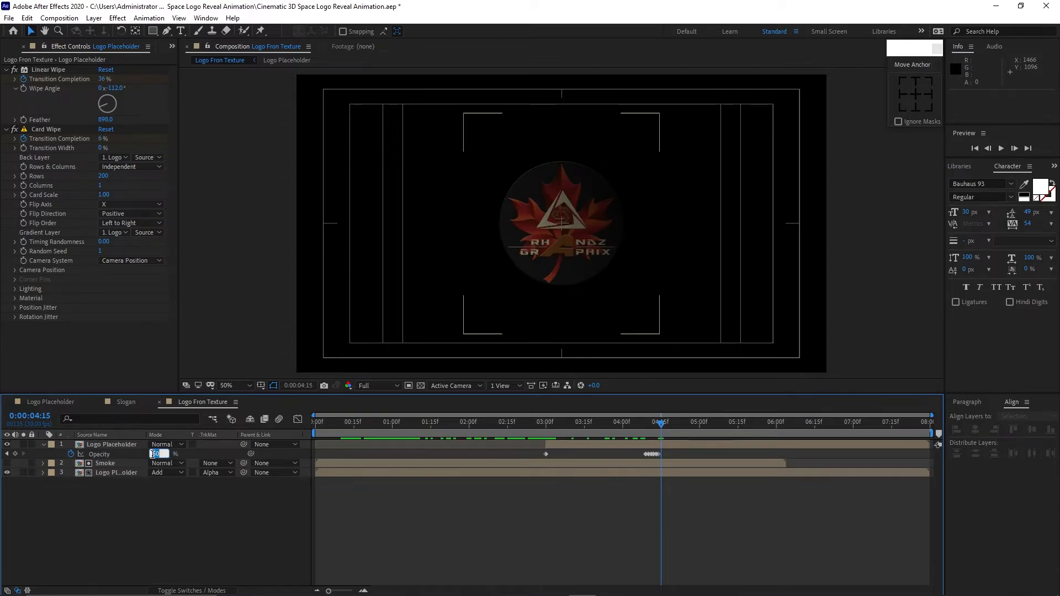
pyautogui.write('100')
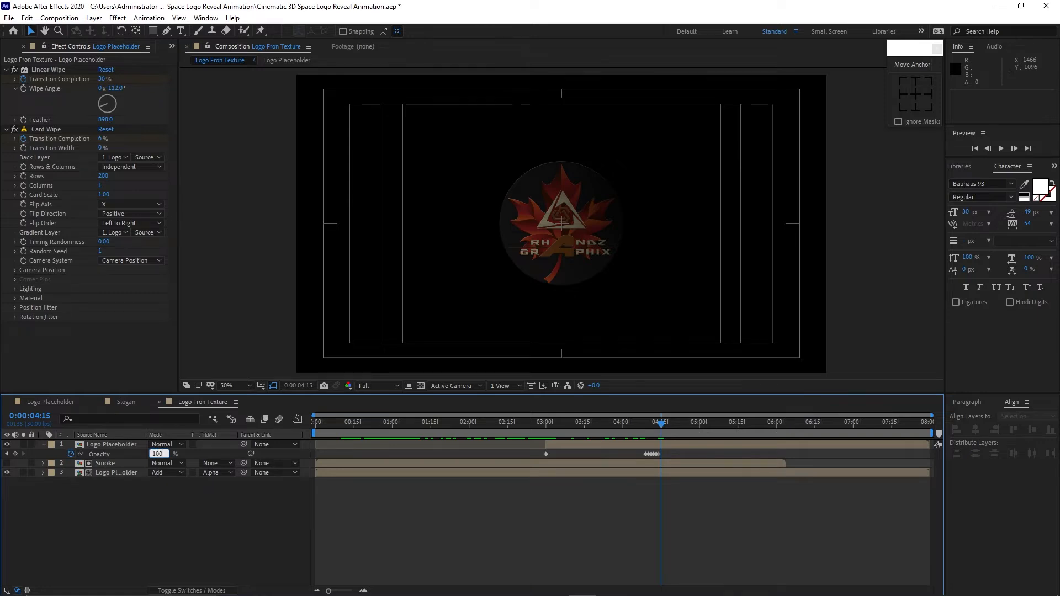
pyautogui.press('Return')
# Duplicate the top Logo Placeholder layer and hide the upper copy
pyautogui.click(128, 447)
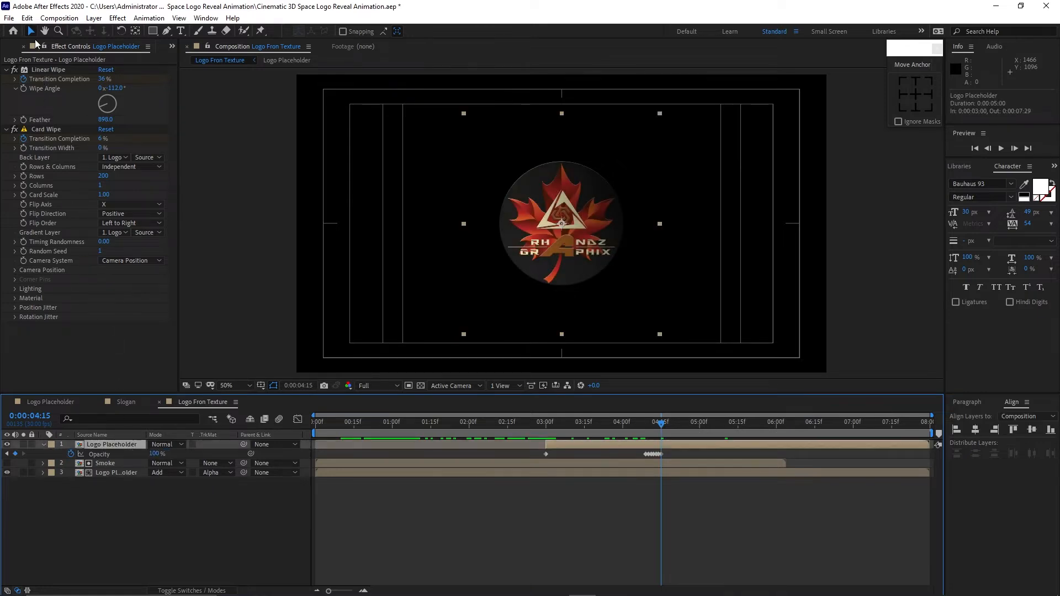
pyautogui.click(27, 18)
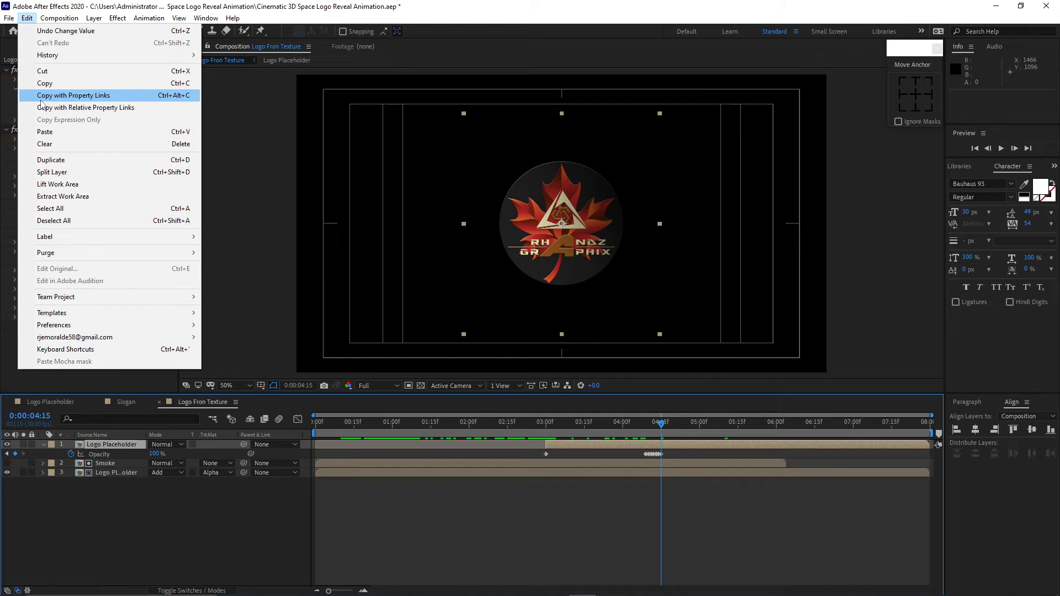
pyautogui.click(50, 160)
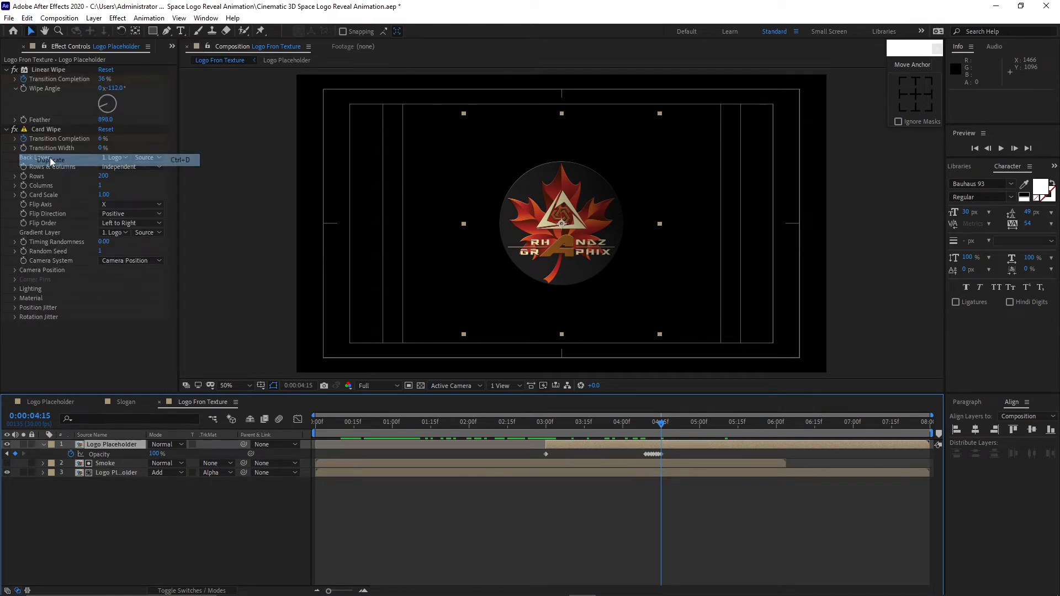
pyautogui.click(6, 445)
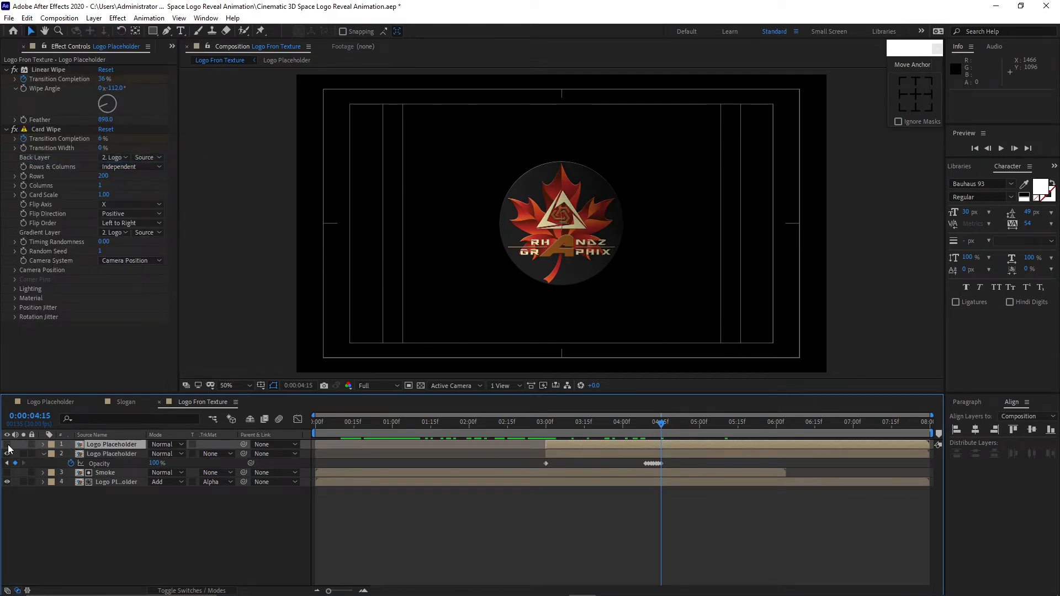
# Duplicate the tinted Logo Placeholder layer below Smoke and move the copy to the end of the layer stack
pyautogui.click(109, 480)
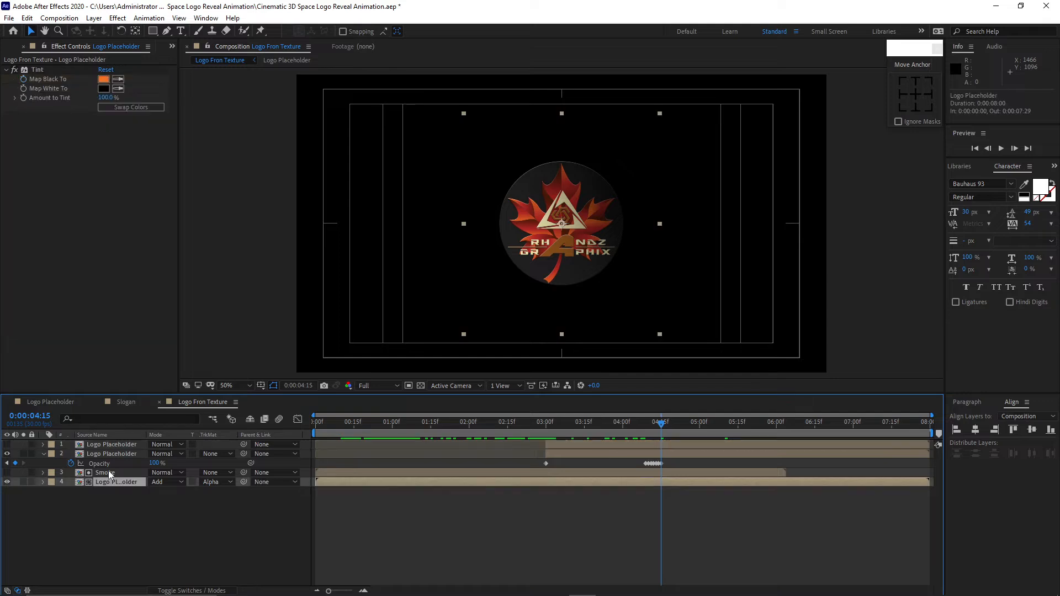
pyautogui.click(27, 18)
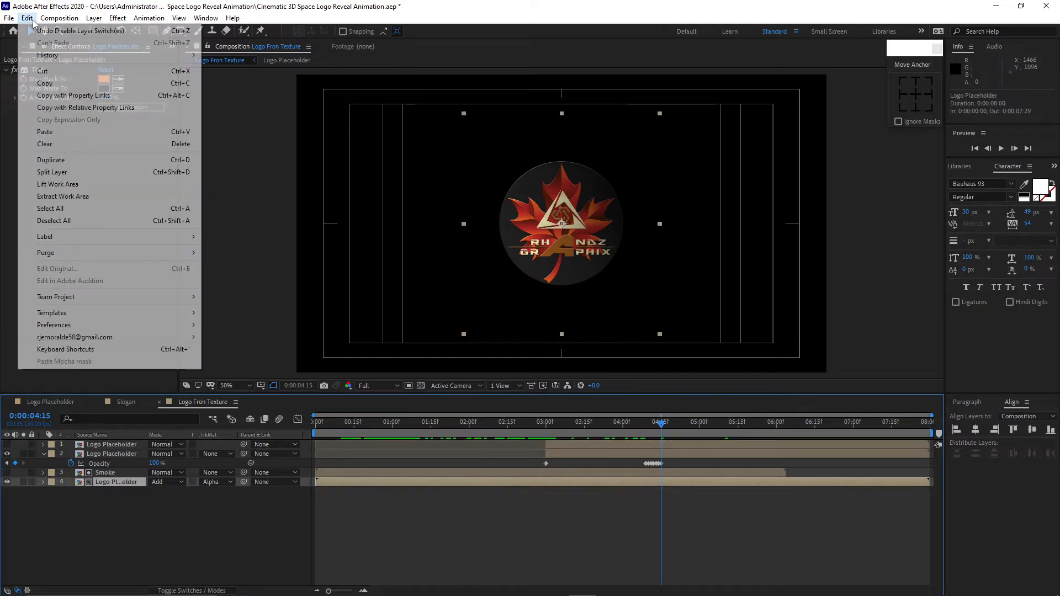
pyautogui.click(51, 160)
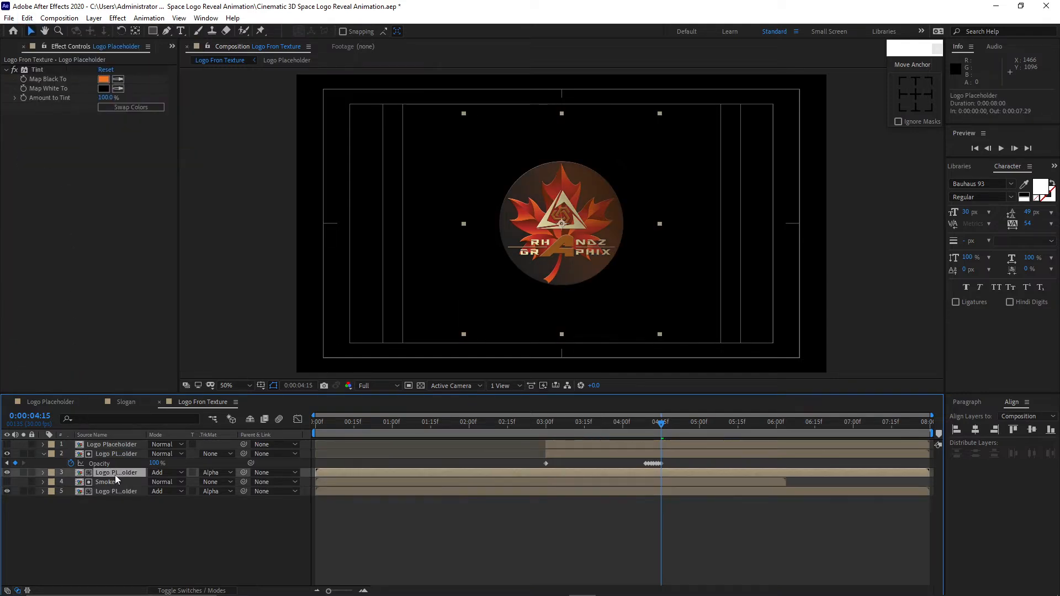
pyautogui.moveTo(115, 475); pyautogui.dragTo(124, 512)
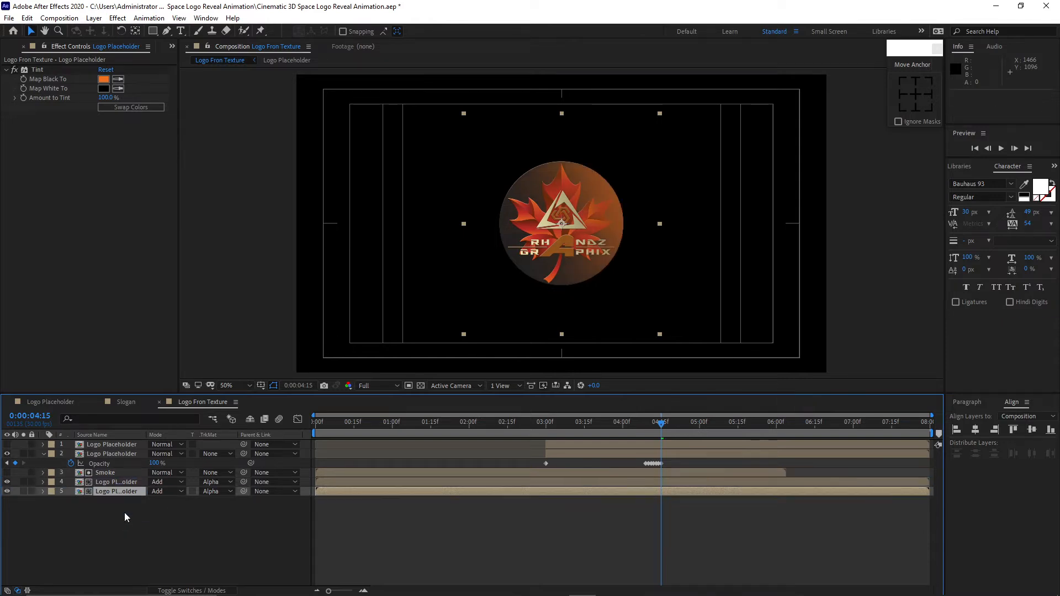
# Set the tinted copy to Normal blending with no track matte, and move it up to layer 2
pyautogui.click(168, 492)
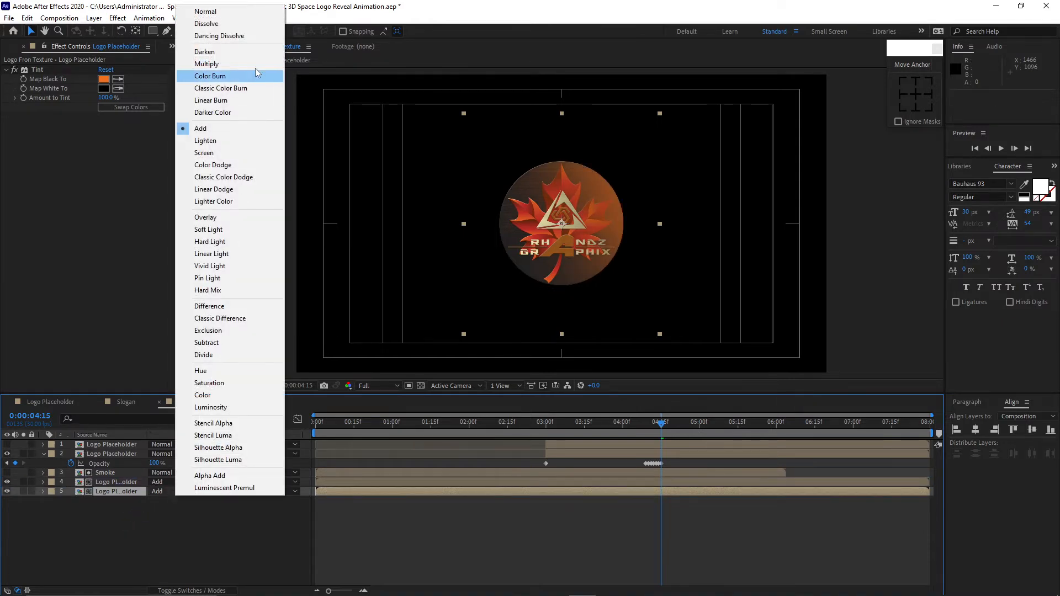
pyautogui.click(205, 12)
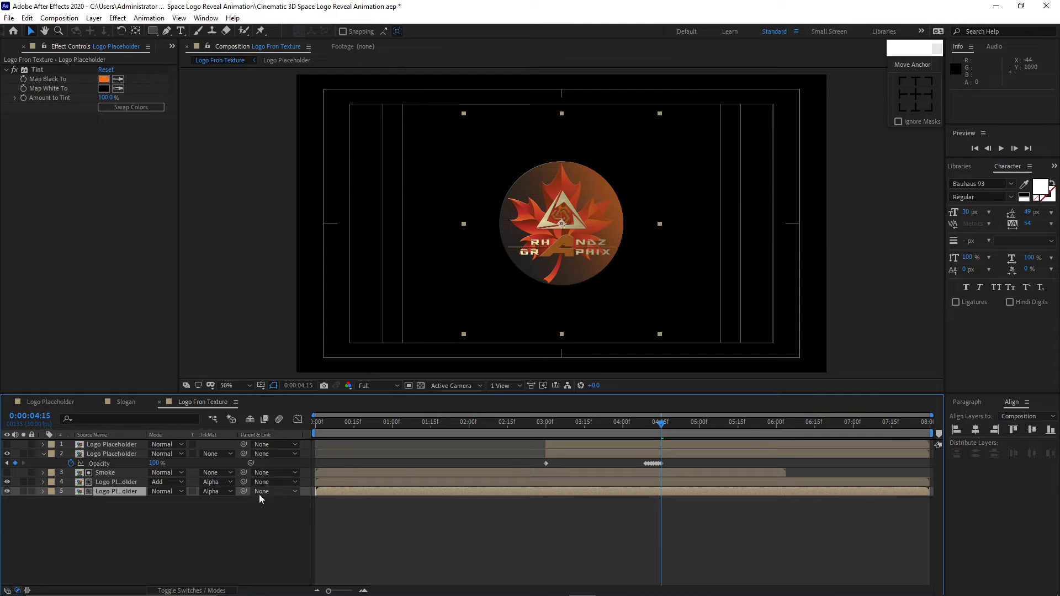
pyautogui.click(218, 491)
pyautogui.click(231, 503)
pyautogui.moveTo(116, 492); pyautogui.dragTo(114, 453)
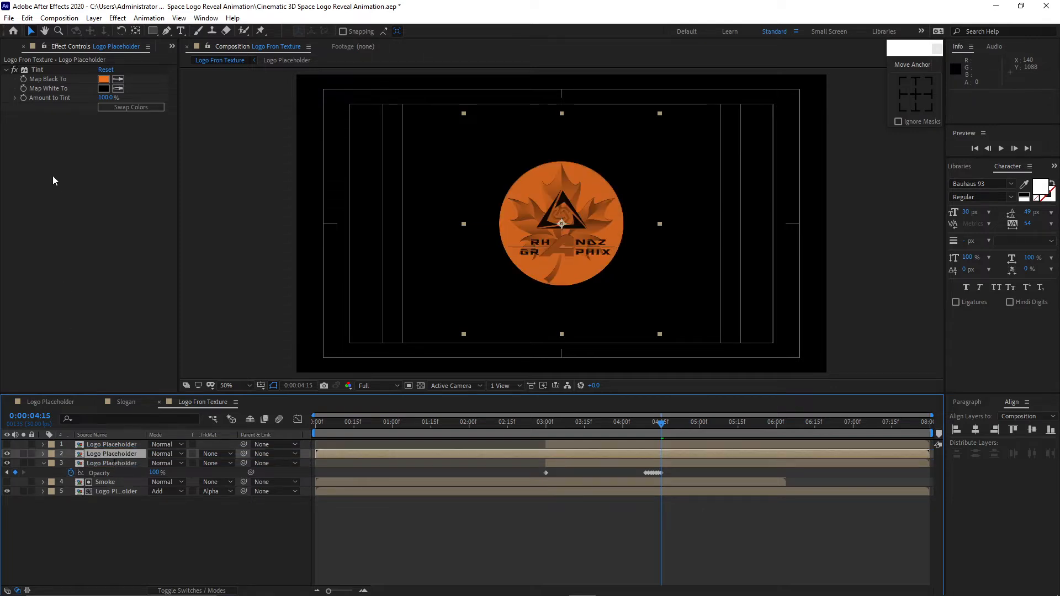
# Delete the Tint effect and the layer styles from the Logo Placeholder copy on layer 2
pyautogui.click(35, 68)
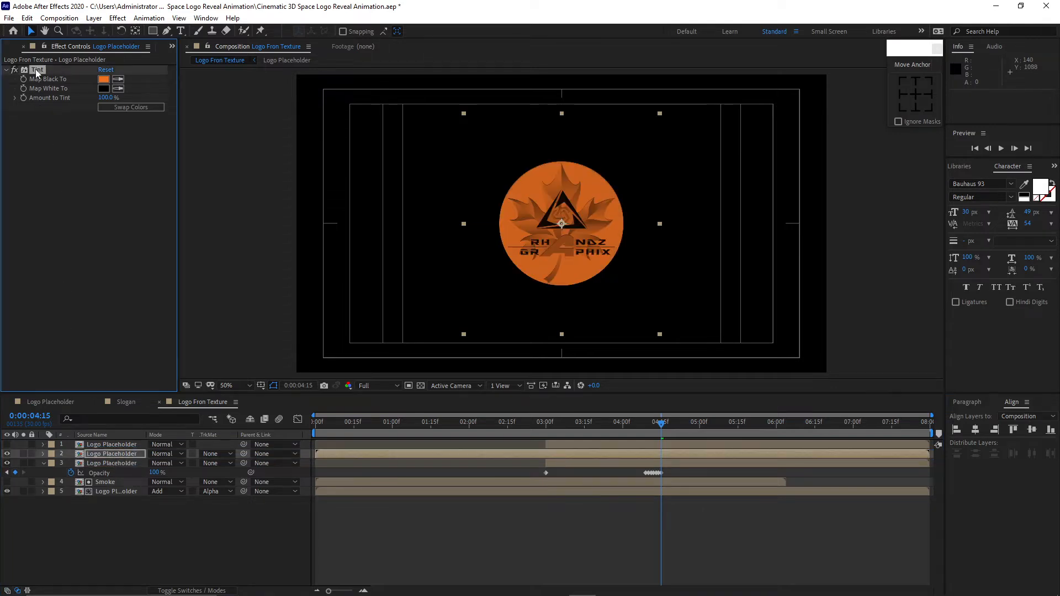
pyautogui.click(27, 17)
pyautogui.click(52, 145)
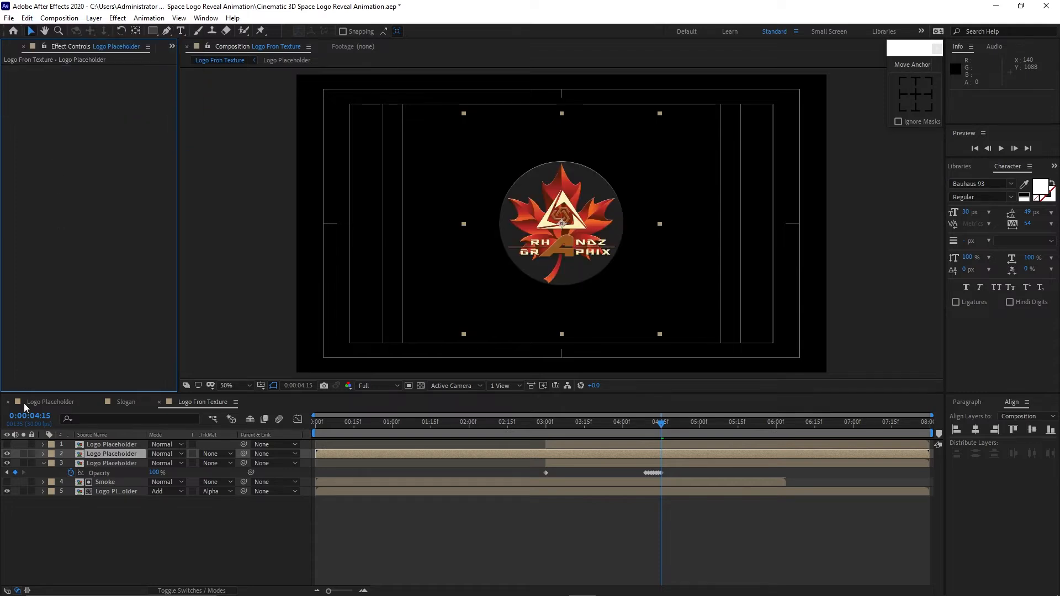
pyautogui.click(39, 454)
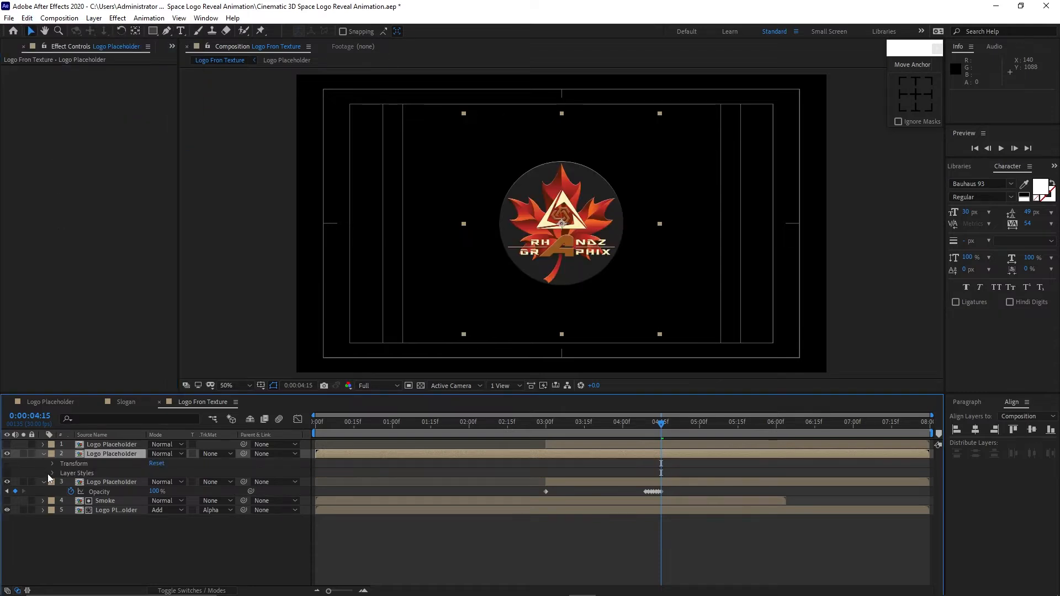
pyautogui.click(68, 473)
pyautogui.click(26, 17)
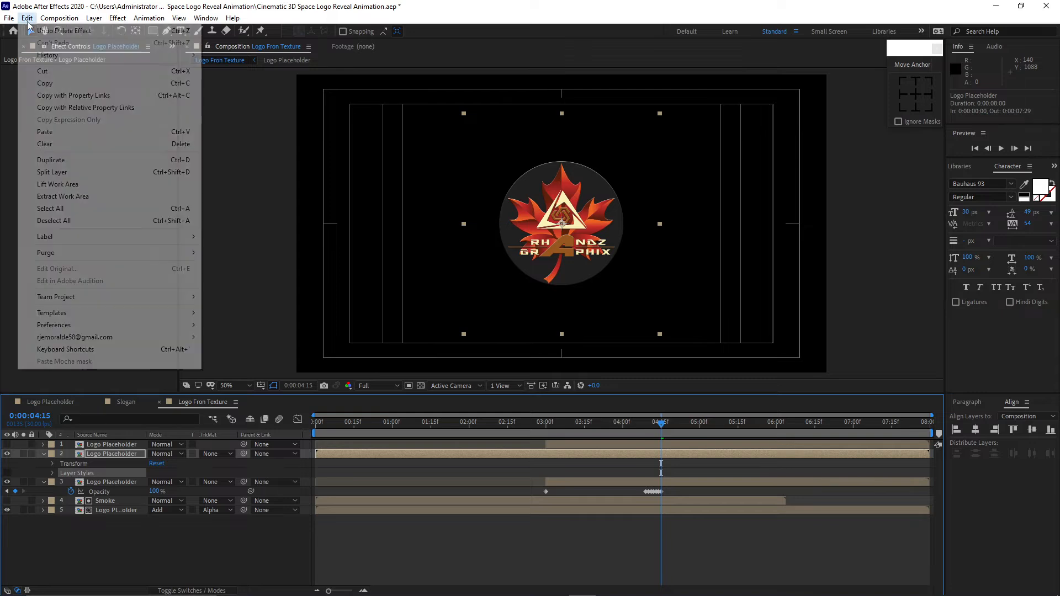
pyautogui.click(49, 146)
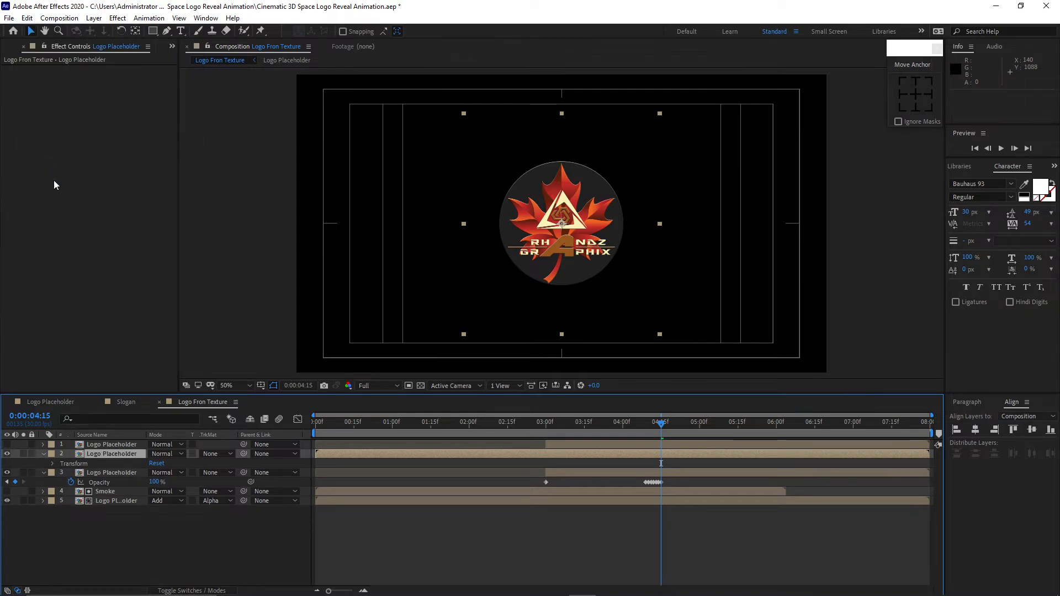
pyautogui.click(44, 453)
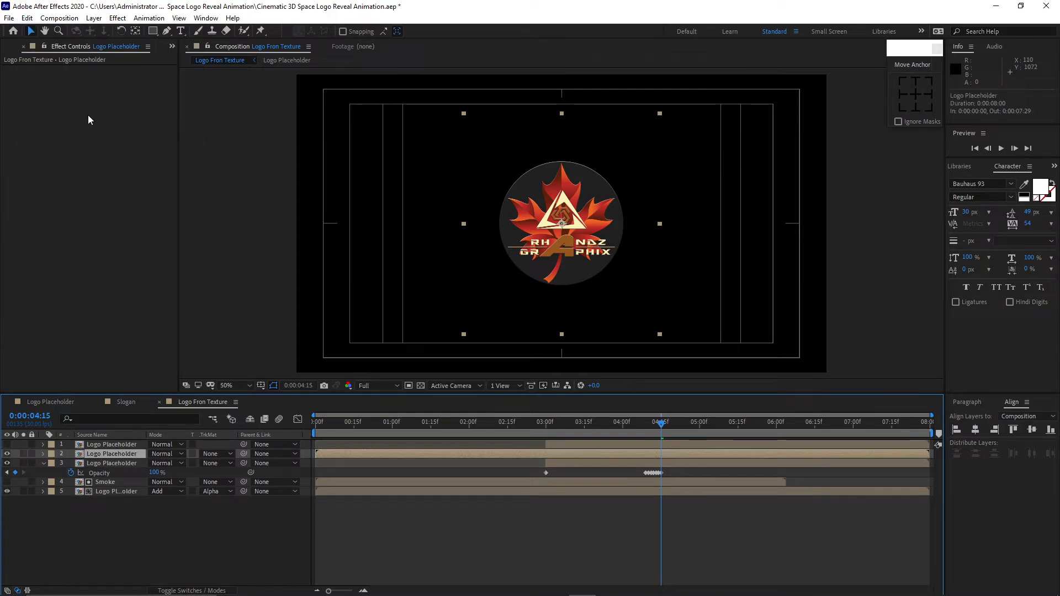
# Apply the Find Edges effect to the layer 2 Logo Placeholder and enable Invert
pyautogui.click(116, 19)
pyautogui.moveTo(179, 303)
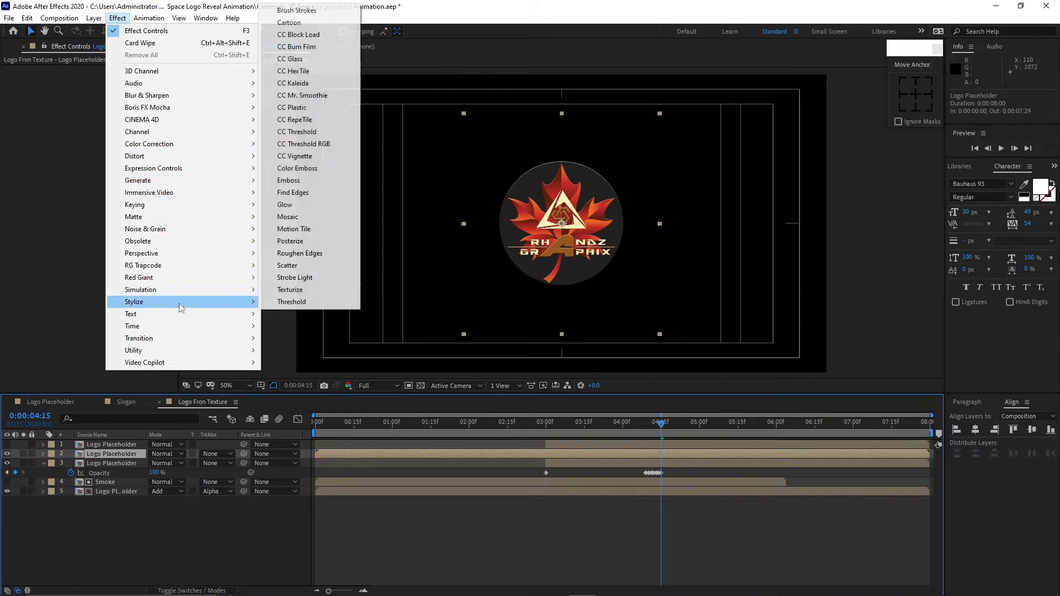
pyautogui.click(308, 193)
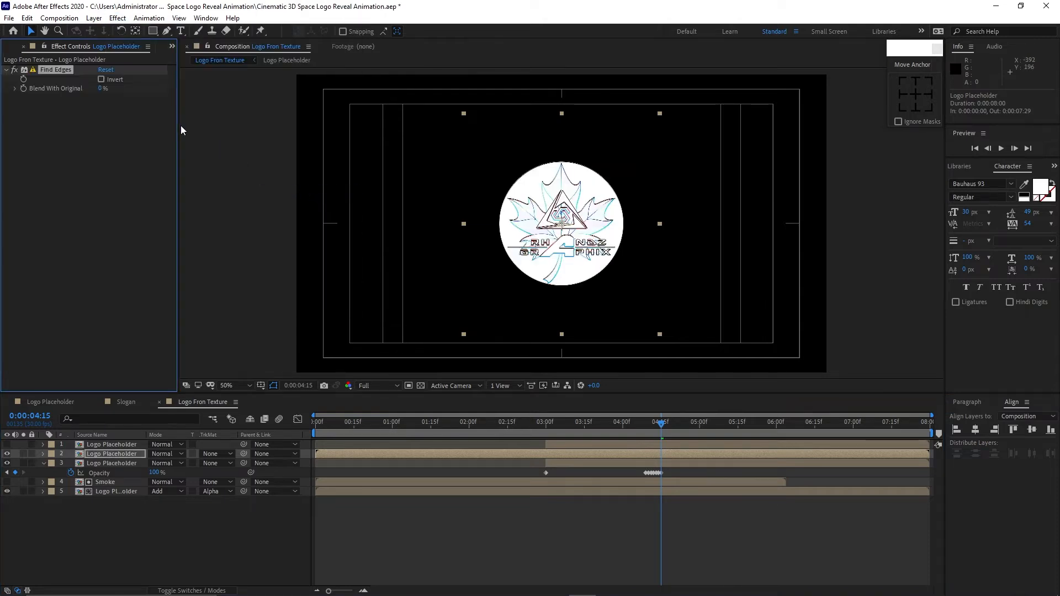
pyautogui.click(101, 80)
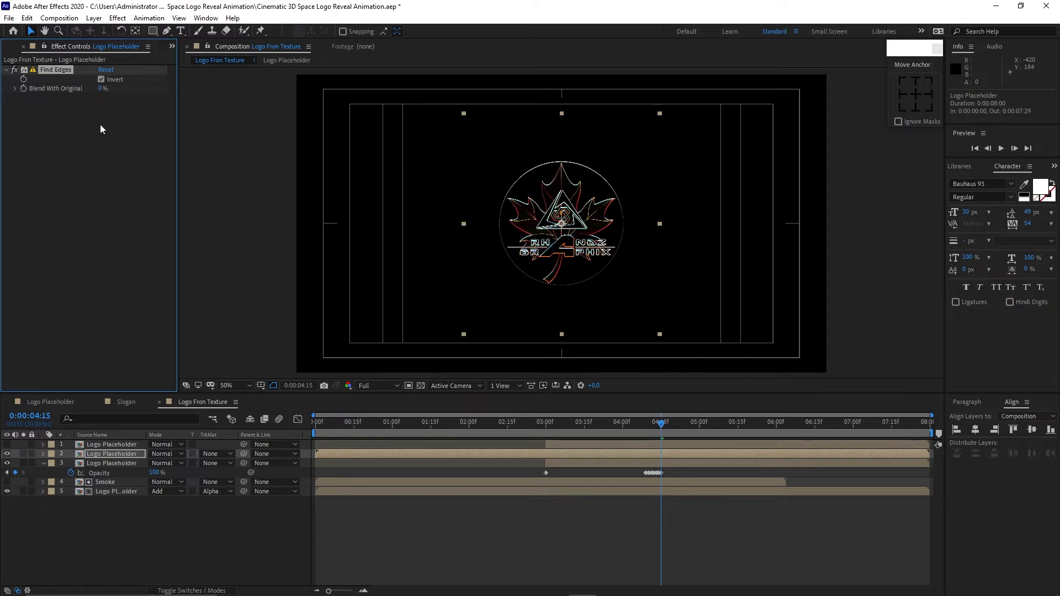
# Add the Color Range keying effect to layer 2 and set its Min and Max (b, V, B) and (a, U, G) values to 128
pyautogui.click(118, 17)
pyautogui.moveTo(168, 206)
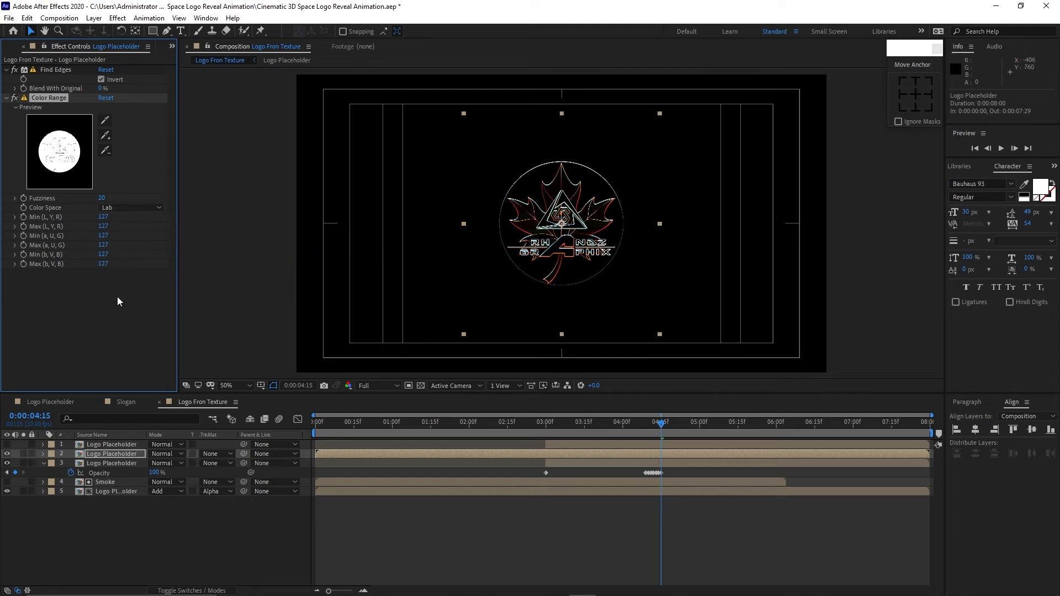
pyautogui.click(102, 264)
pyautogui.write('128')
pyautogui.click(103, 254)
pyautogui.write('12')
pyautogui.click(103, 245)
pyautogui.write('126')
pyautogui.click(103, 235)
pyautogui.write('128')
# Set Color Range's Min and Max (L, Y, R) values to 0
pyautogui.click(105, 226)
pyautogui.write('0')
pyautogui.click(104, 217)
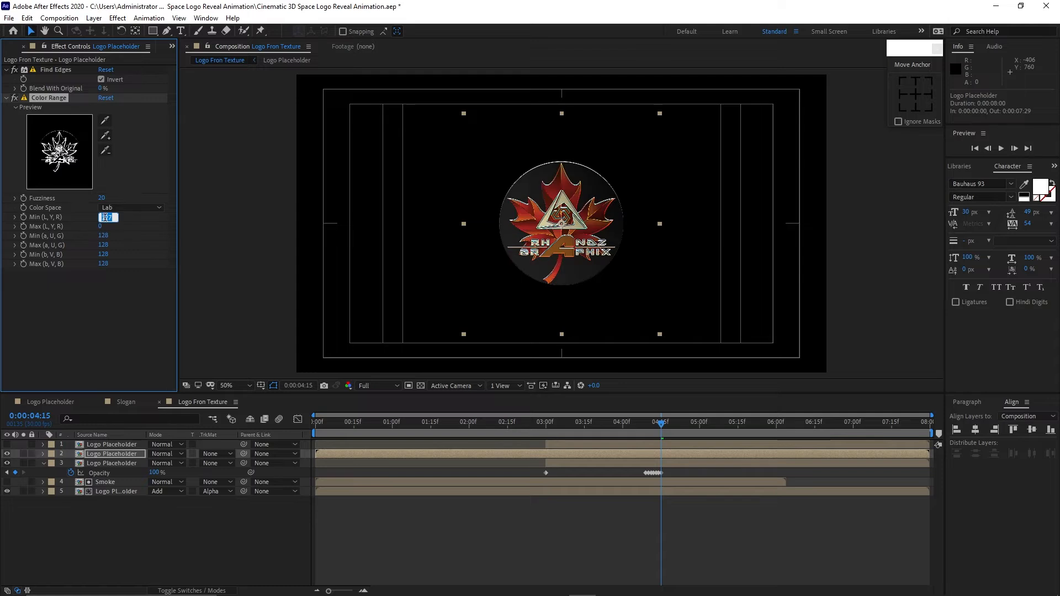
pyautogui.write('0')
pyautogui.click(108, 340)
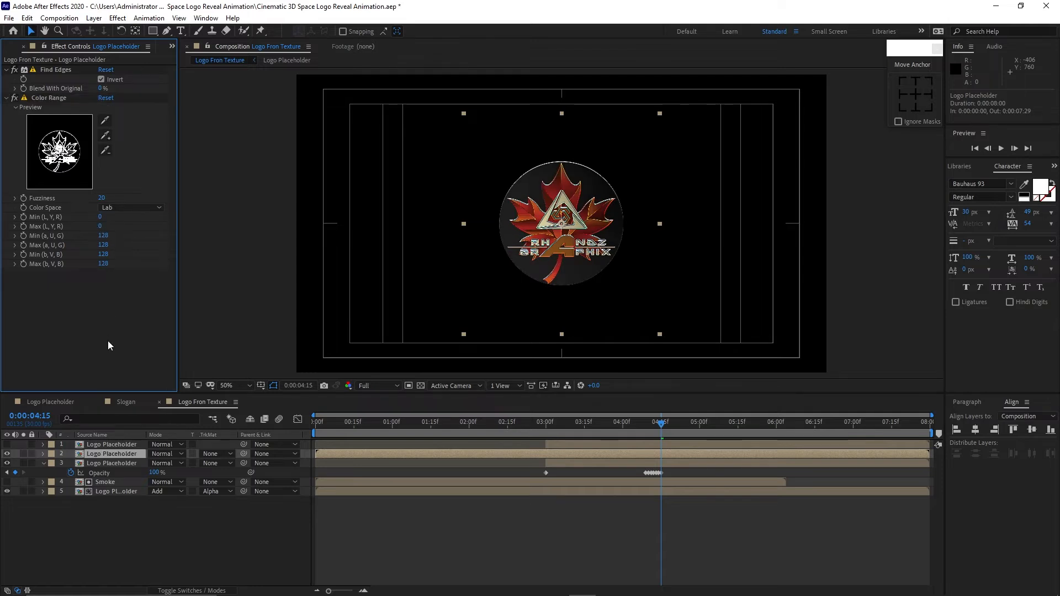
# Duplicate the layer with Find Edges and Color Range, and delete Color Range from the upper copy
pyautogui.click(135, 456)
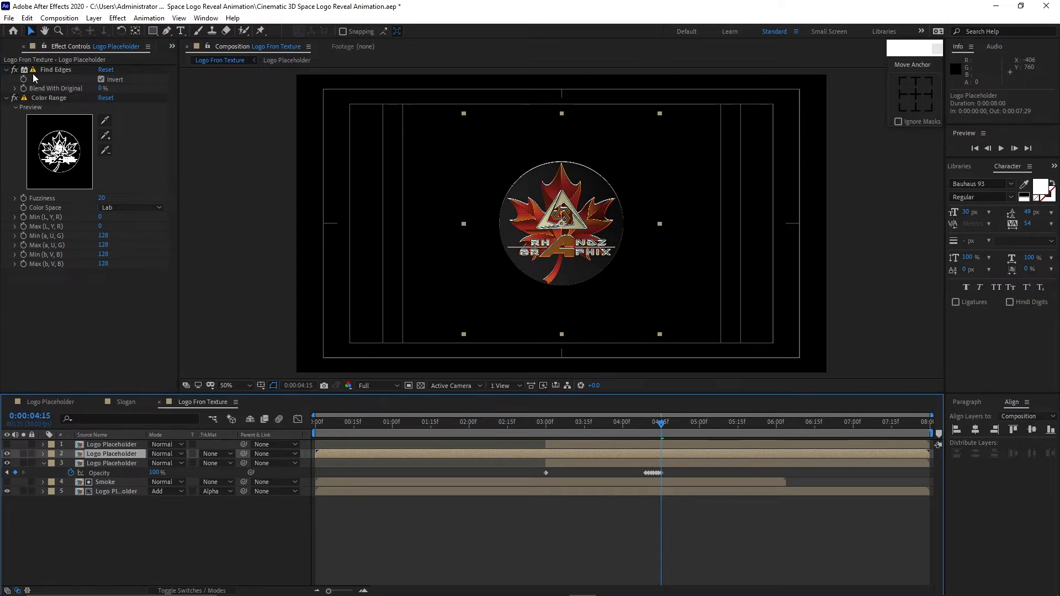
pyautogui.click(26, 18)
pyautogui.click(39, 156)
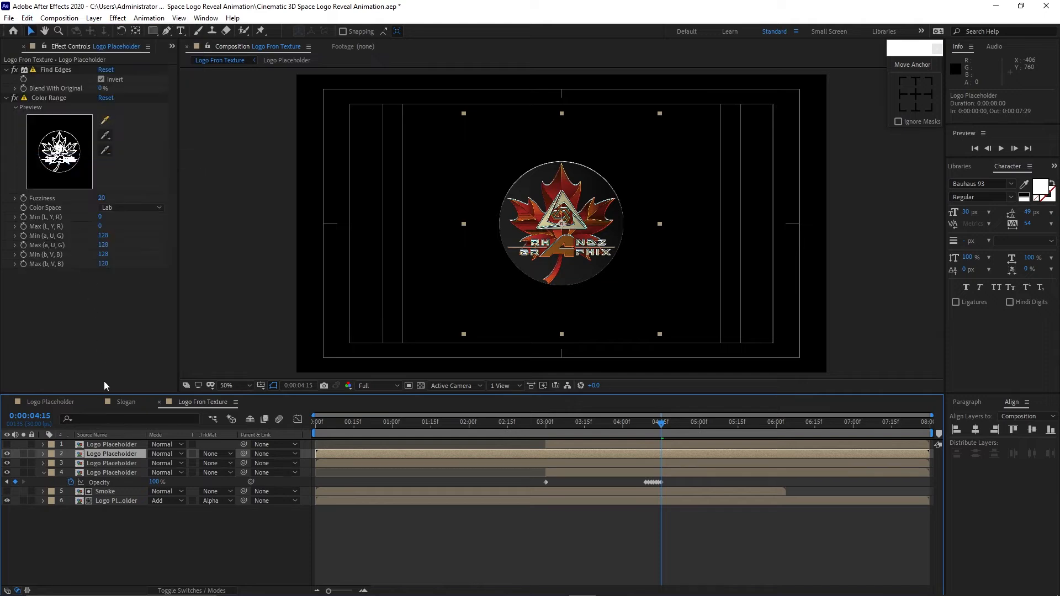
pyautogui.click(43, 97)
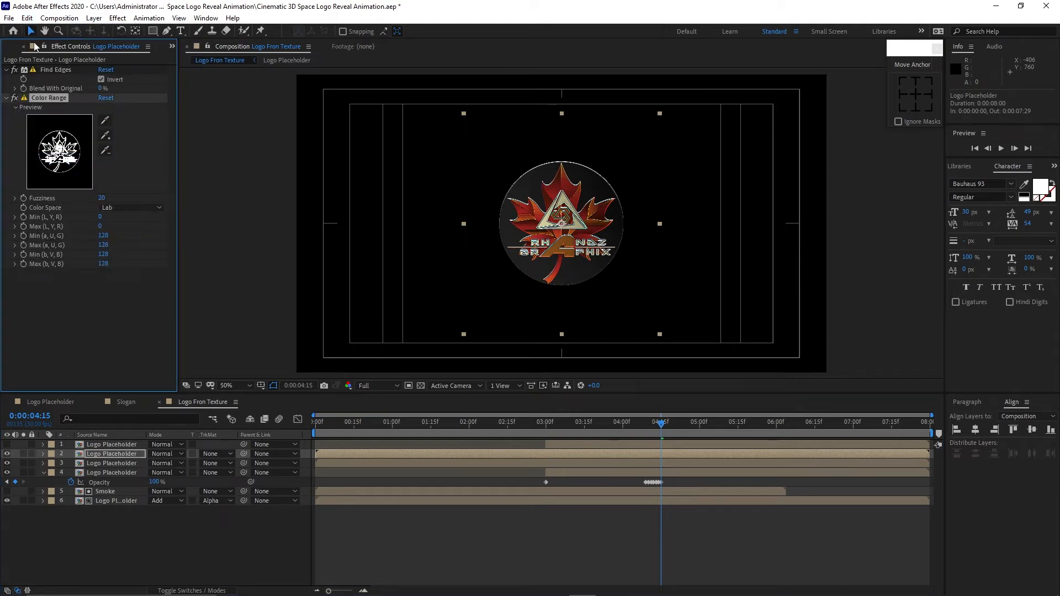
pyautogui.click(26, 18)
pyautogui.click(58, 143)
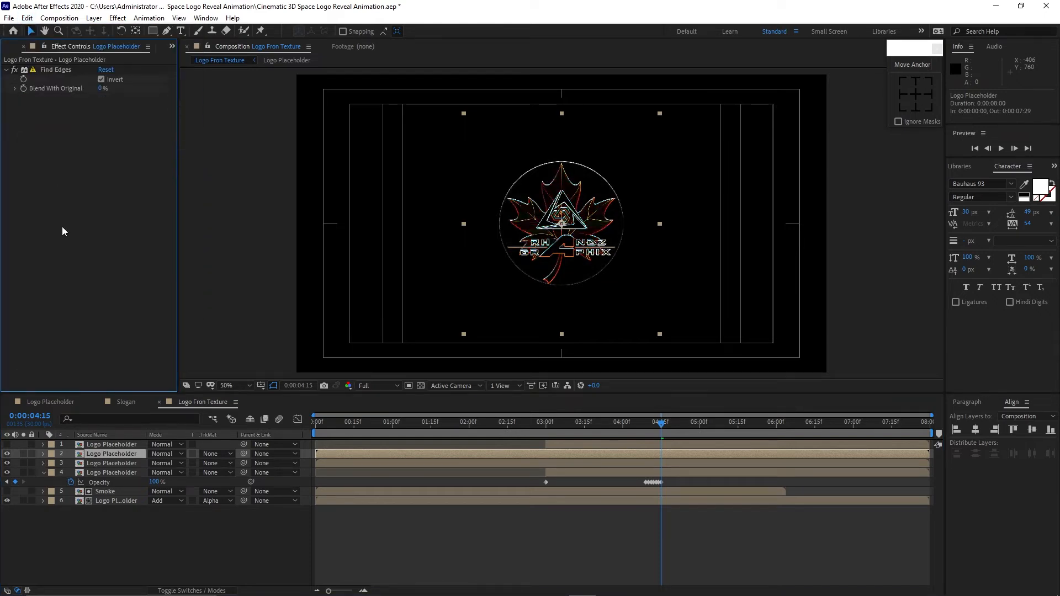
# Add a 0% Opacity keyframe to the upper Find Edges layer at 0:00:02:01
pyautogui.click(127, 454)
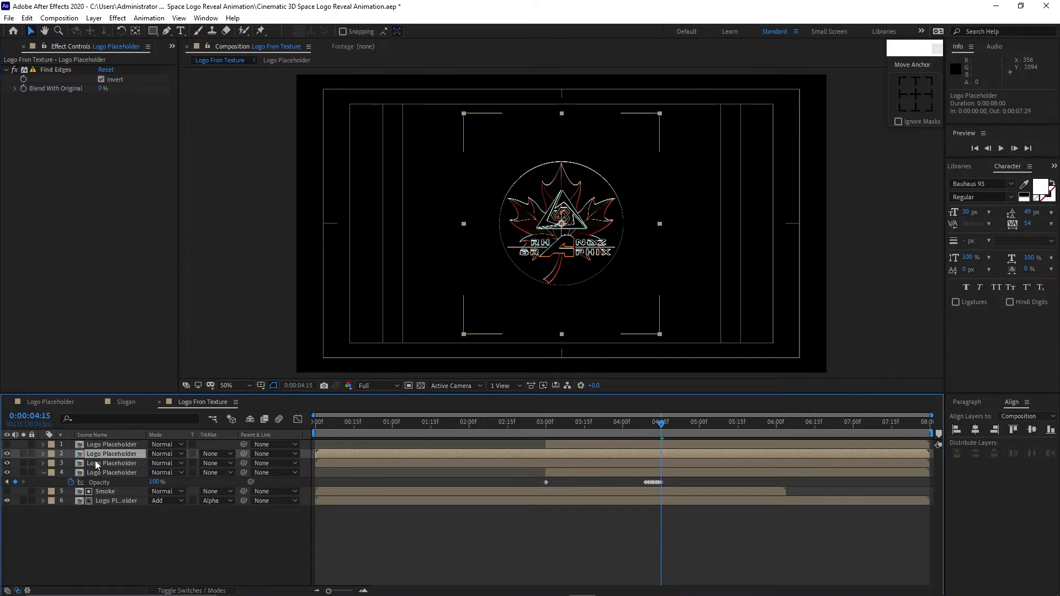
pyautogui.press('t')
pyautogui.moveTo(661, 423); pyautogui.dragTo(525, 442)
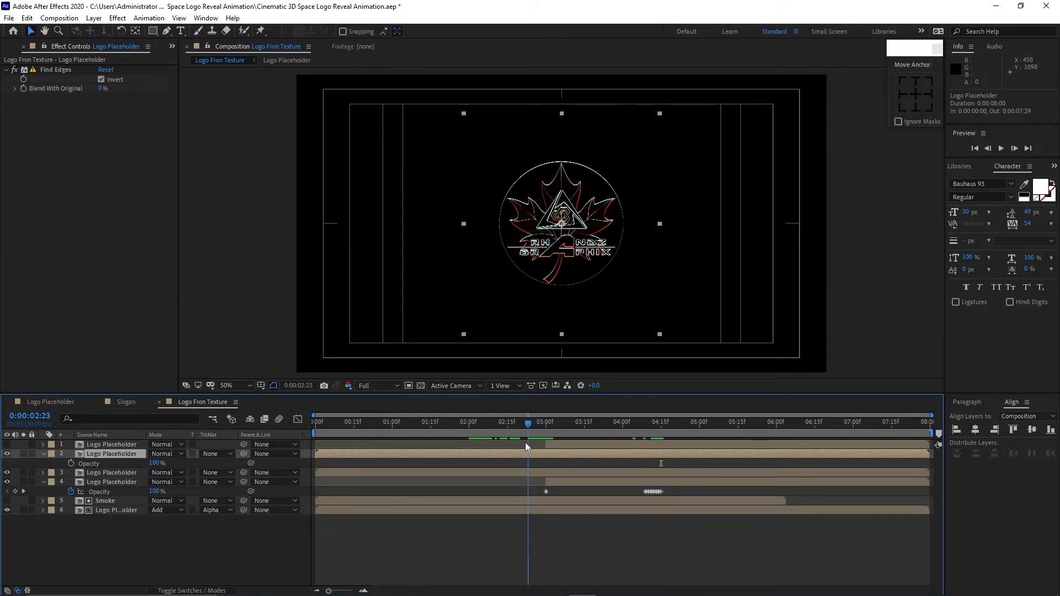
pyautogui.click(72, 463)
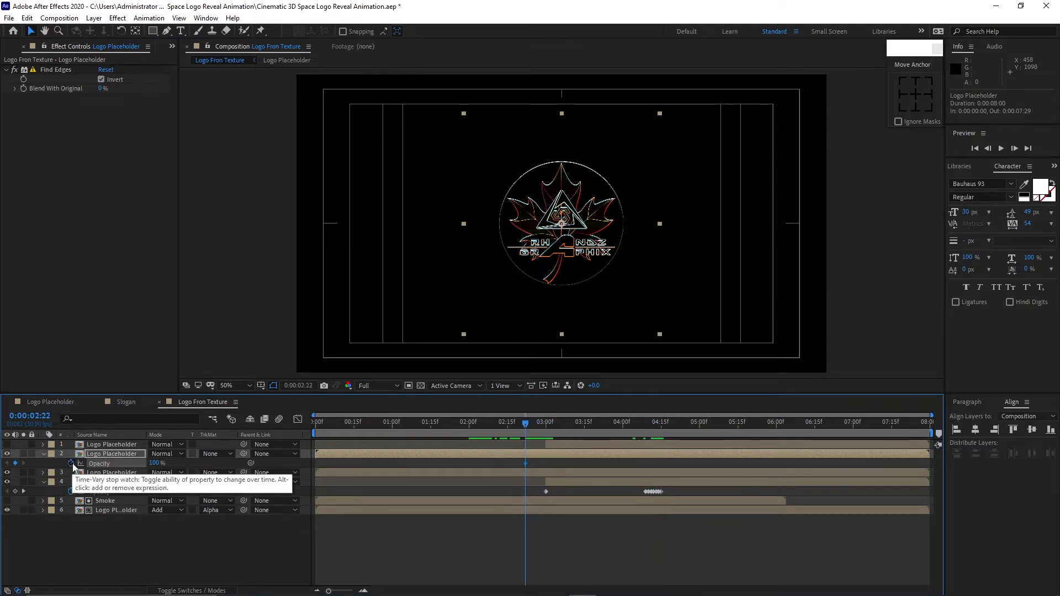
pyautogui.moveTo(155, 465); pyautogui.dragTo(107, 473)
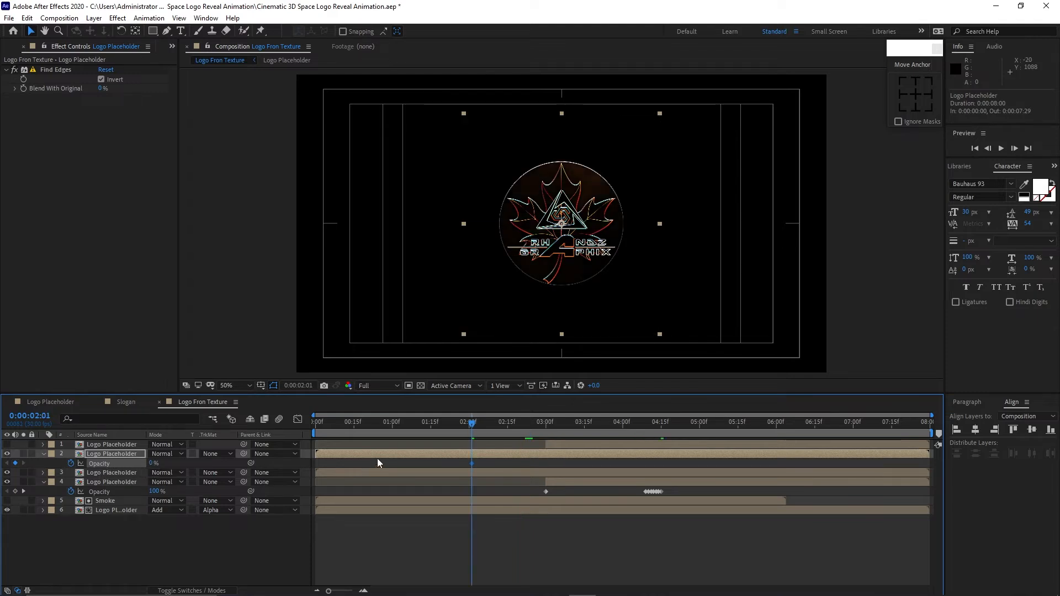
# Add a 100% Opacity keyframe to layer 2 at 0:00:02:14
pyautogui.click(472, 425)
pyautogui.moveTo(472, 425); pyautogui.dragTo(505, 436)
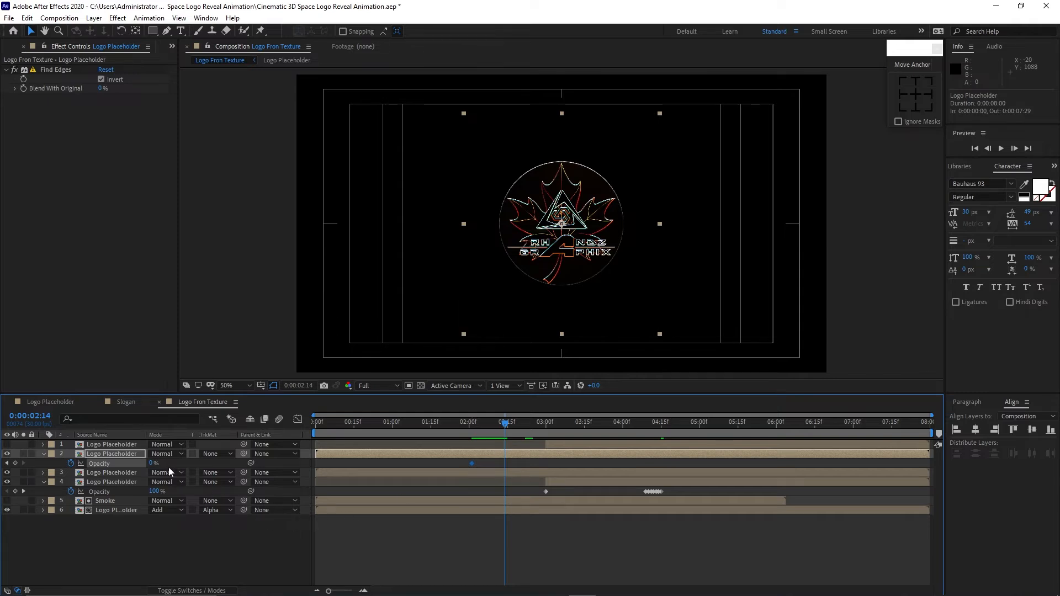
pyautogui.moveTo(153, 465); pyautogui.dragTo(250, 473)
# Keyframe layer 3's Opacity at 0% at 0:00:02:22 and 100% at 0:00:02:24
pyautogui.click(124, 472)
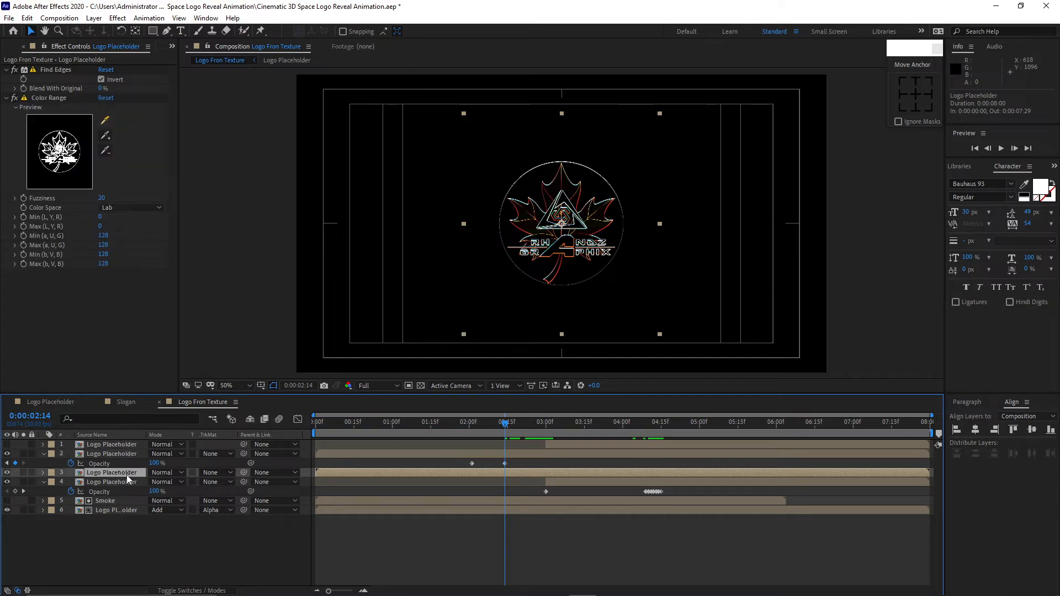
pyautogui.press('t')
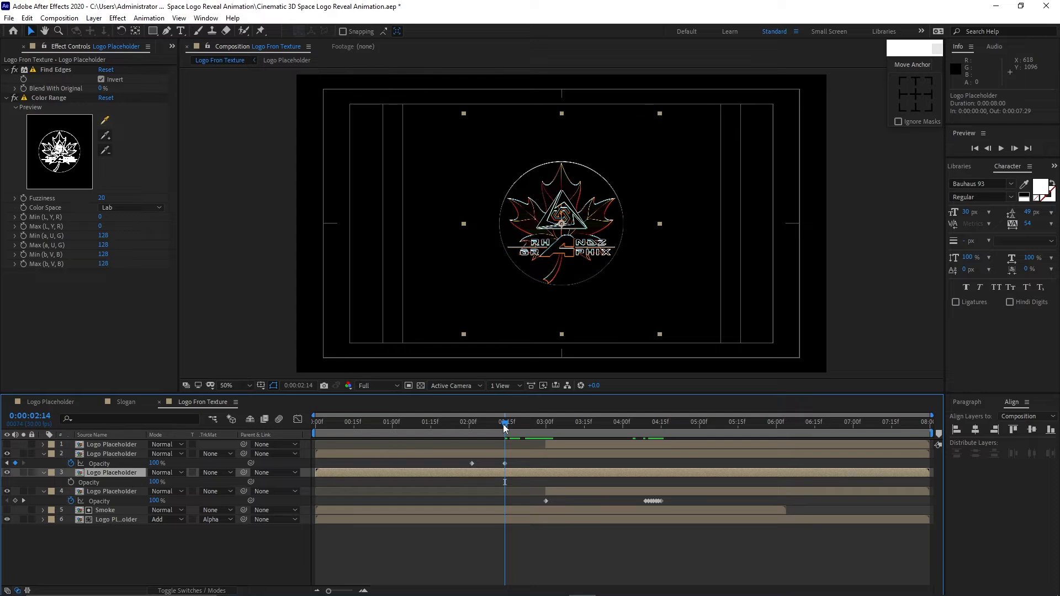
pyautogui.moveTo(506, 424); pyautogui.dragTo(524, 438)
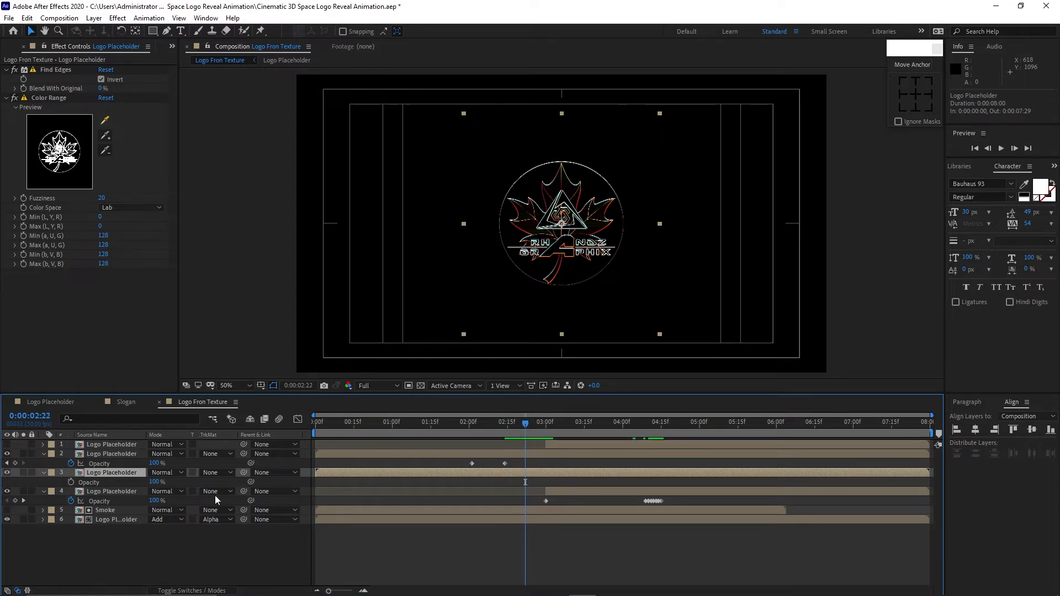
pyautogui.moveTo(155, 481); pyautogui.dragTo(91, 489)
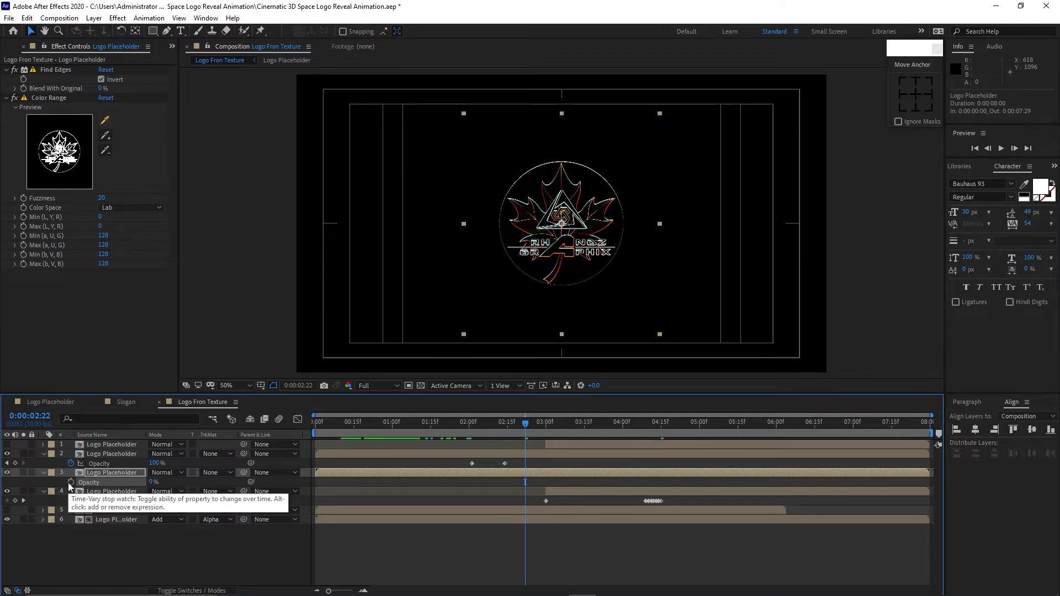
pyautogui.click(70, 482)
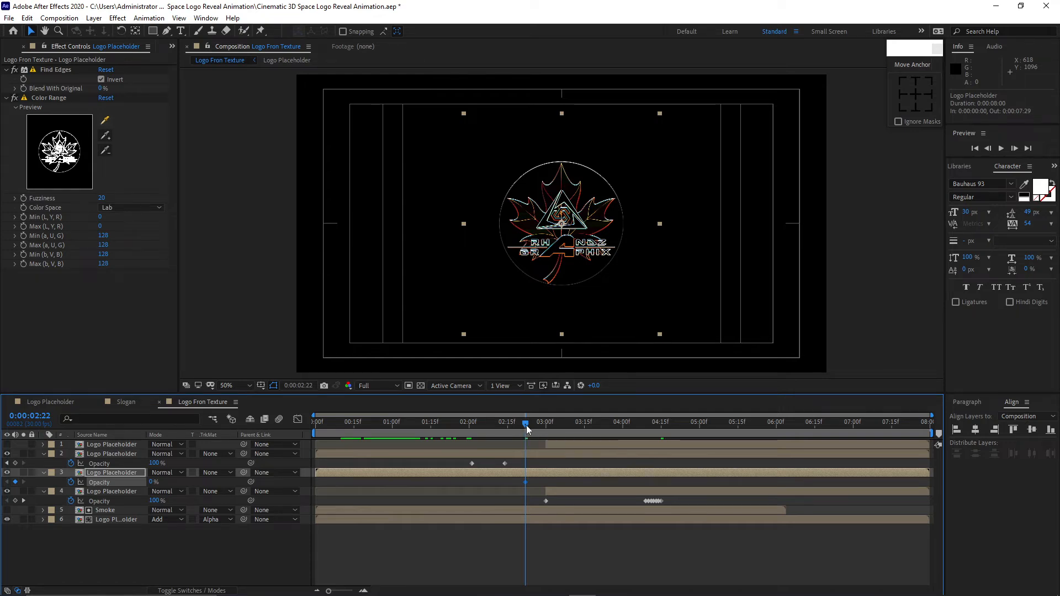
pyautogui.moveTo(525, 425); pyautogui.dragTo(530, 430)
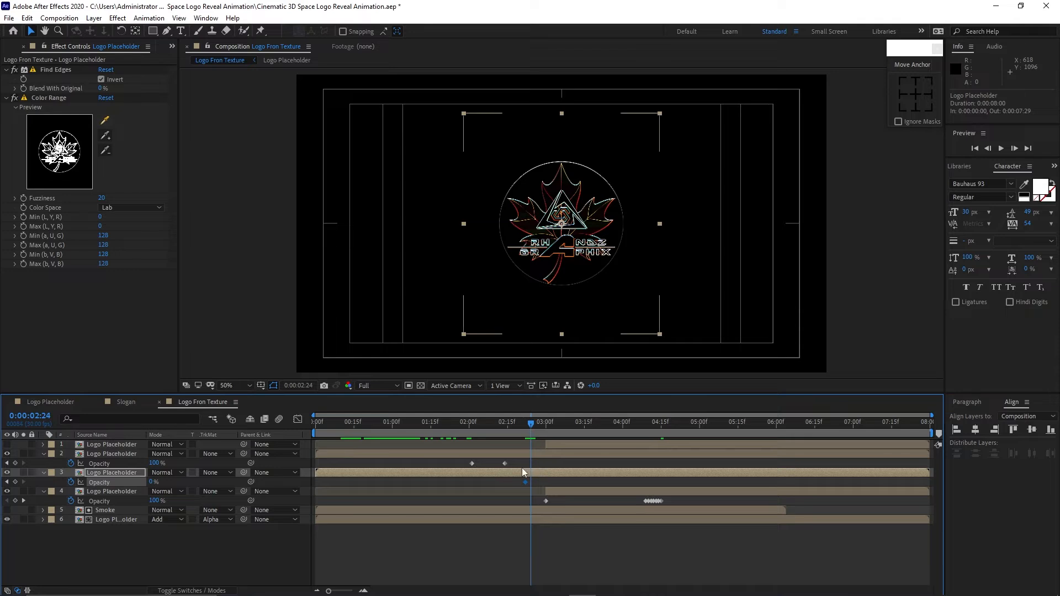
pyautogui.moveTo(154, 482); pyautogui.dragTo(227, 482)
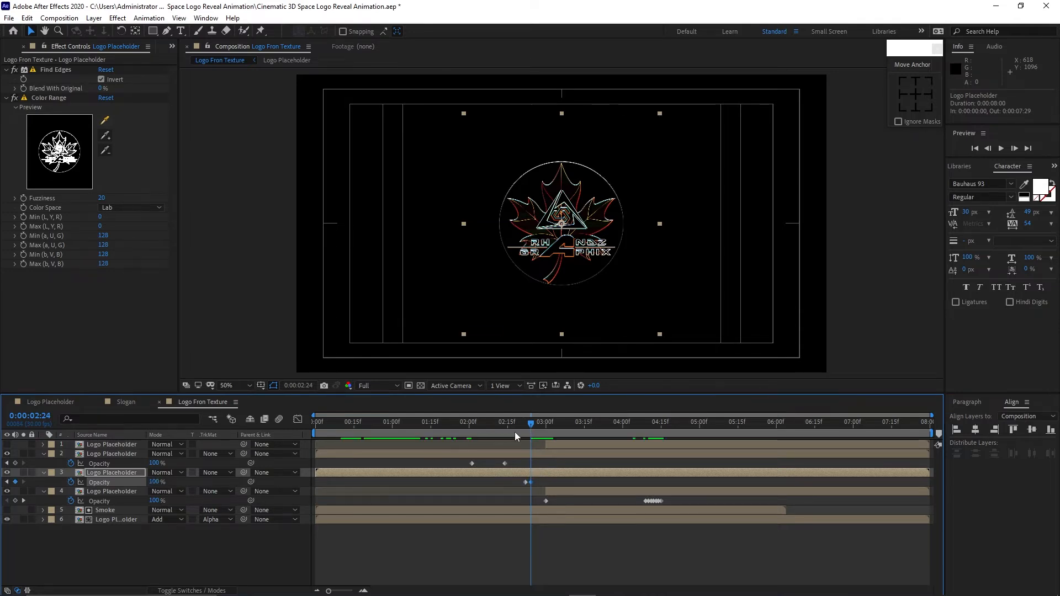
# Extend layer 3's flicker with Opacity keyframes of 0% at 0:00:02:26, 100% at 0:00:02:28, 0% at 0:00:03:00 and 100% at 0:00:03:05
pyautogui.moveTo(531, 425); pyautogui.dragTo(537, 430)
pyautogui.moveTo(155, 483); pyautogui.dragTo(103, 491)
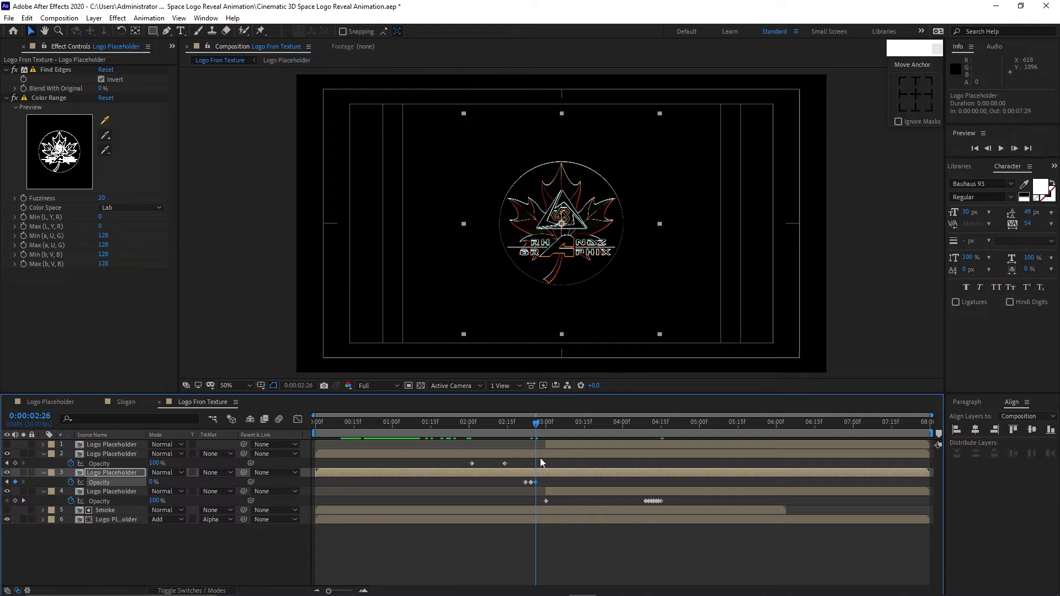
pyautogui.moveTo(536, 428); pyautogui.dragTo(541, 428)
pyautogui.moveTo(152, 485); pyautogui.dragTo(230, 485)
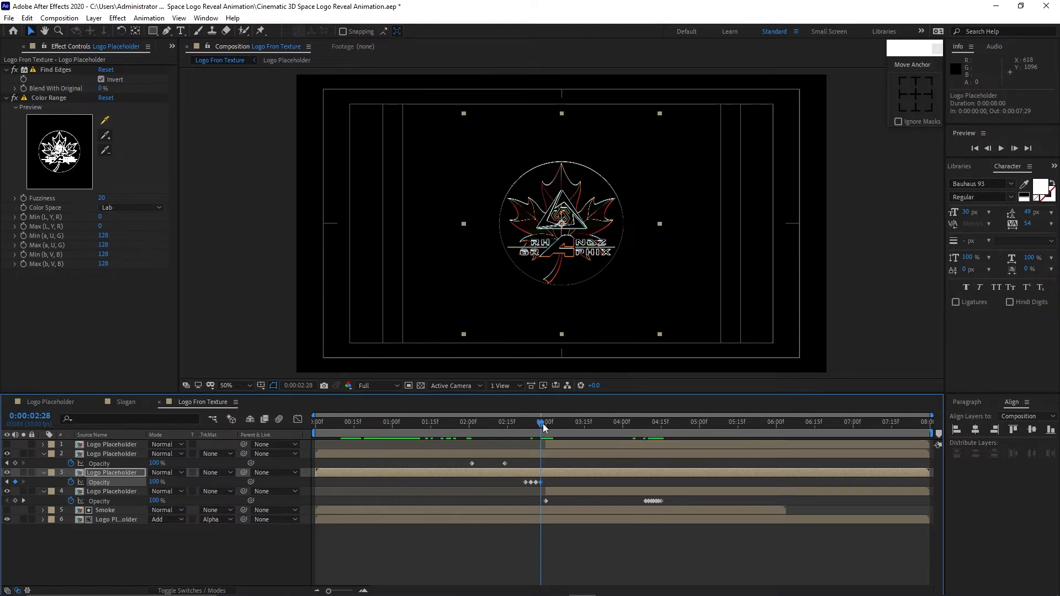
pyautogui.moveTo(542, 423); pyautogui.dragTo(545, 425)
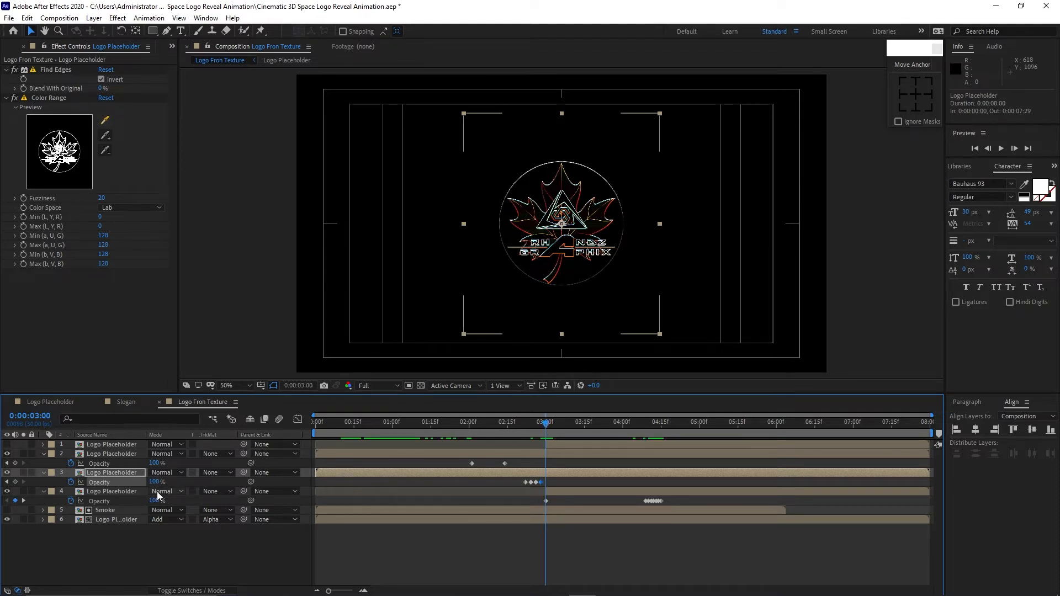
pyautogui.moveTo(154, 482); pyautogui.dragTo(102, 488)
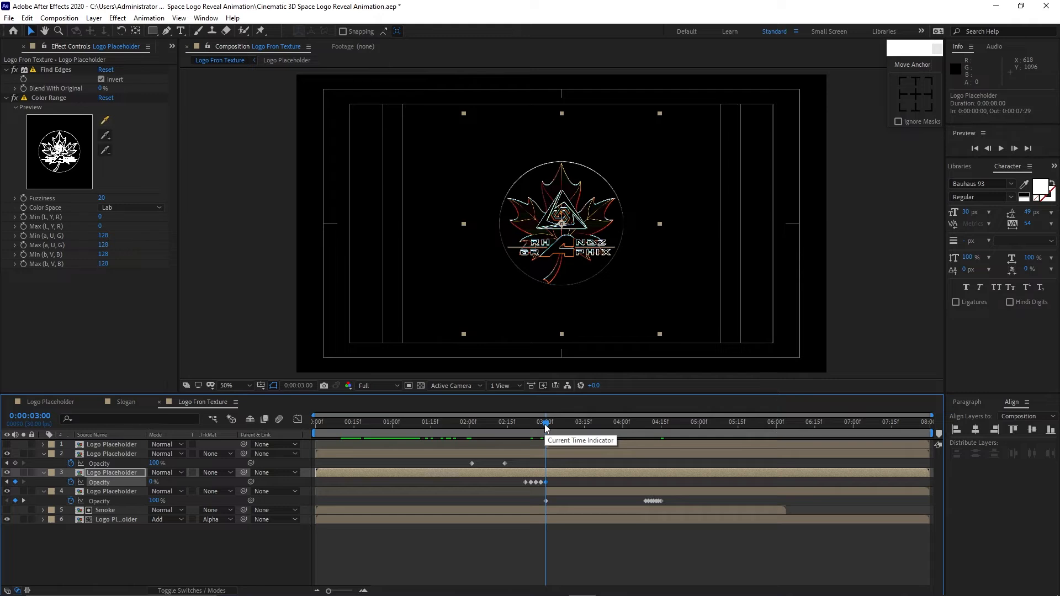
pyautogui.moveTo(545, 426); pyautogui.dragTo(558, 428)
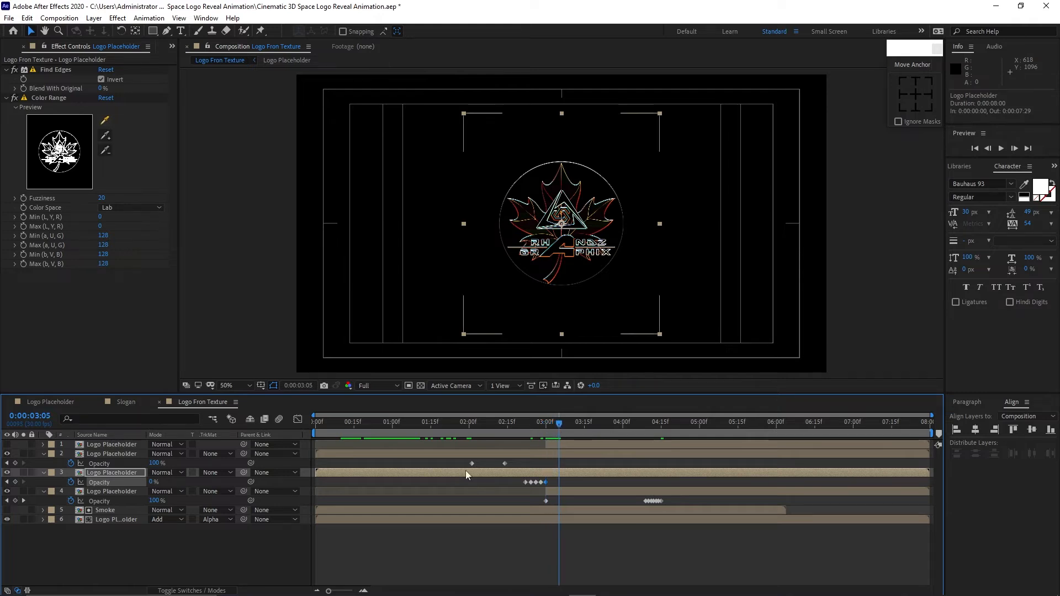
pyautogui.moveTo(149, 484); pyautogui.dragTo(230, 488)
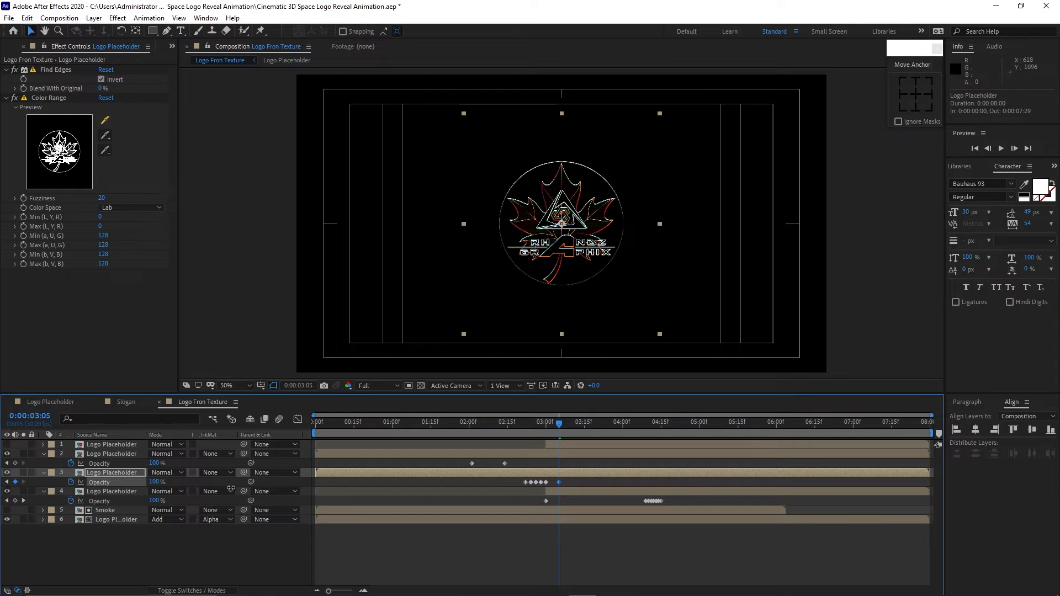
pyautogui.click(253, 537)
pyautogui.press('u')
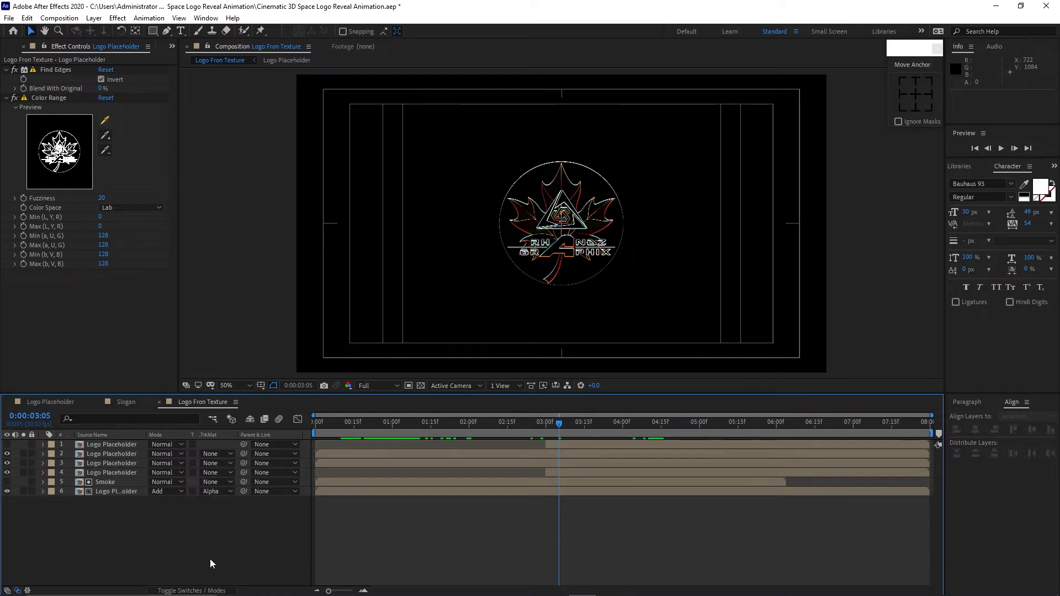
# Show layer 1 and shift all its Linear Wipe, Card Wipe and Opacity keyframes to start at 0:00:03:14
pyautogui.click(8, 445)
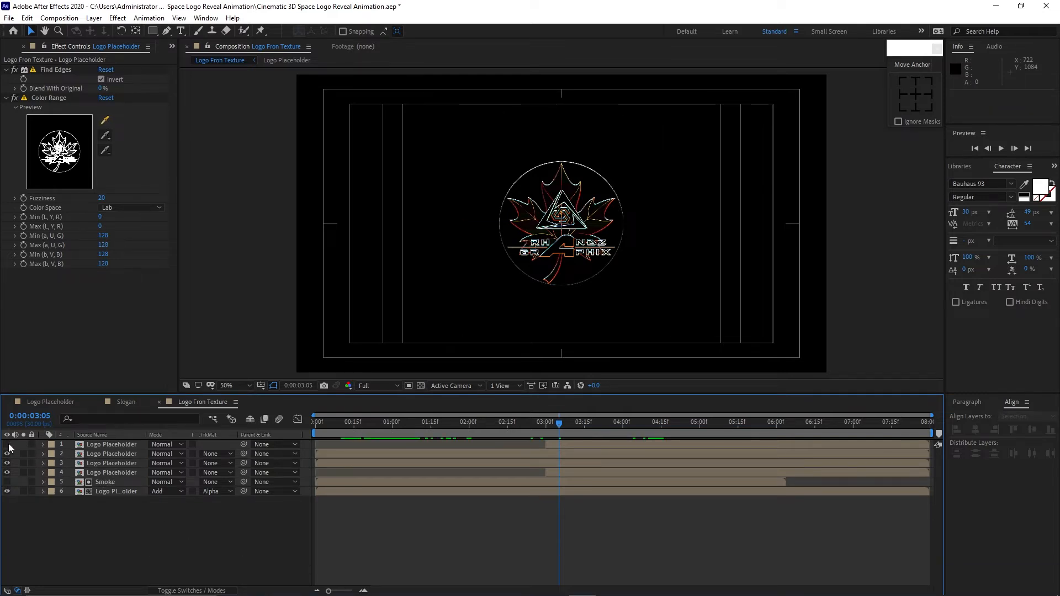
pyautogui.click(105, 445)
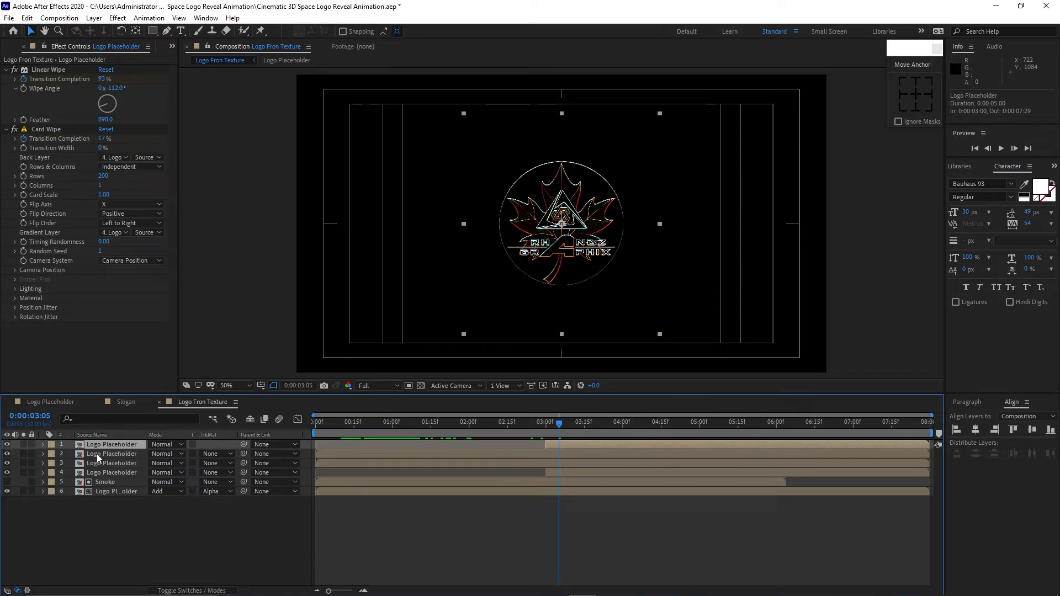
pyautogui.press('u')
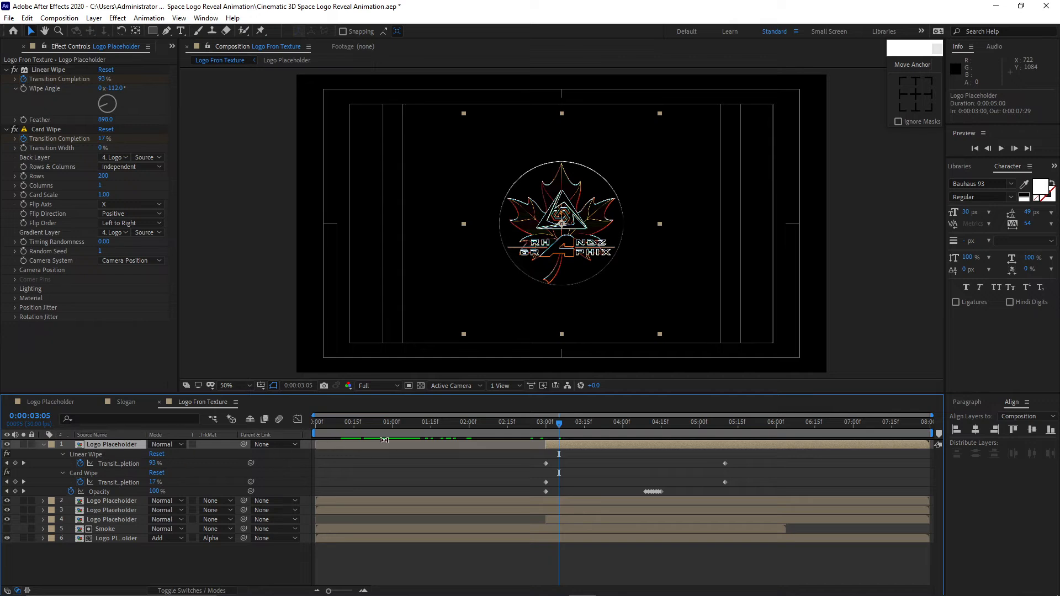
pyautogui.moveTo(558, 430); pyautogui.dragTo(582, 434)
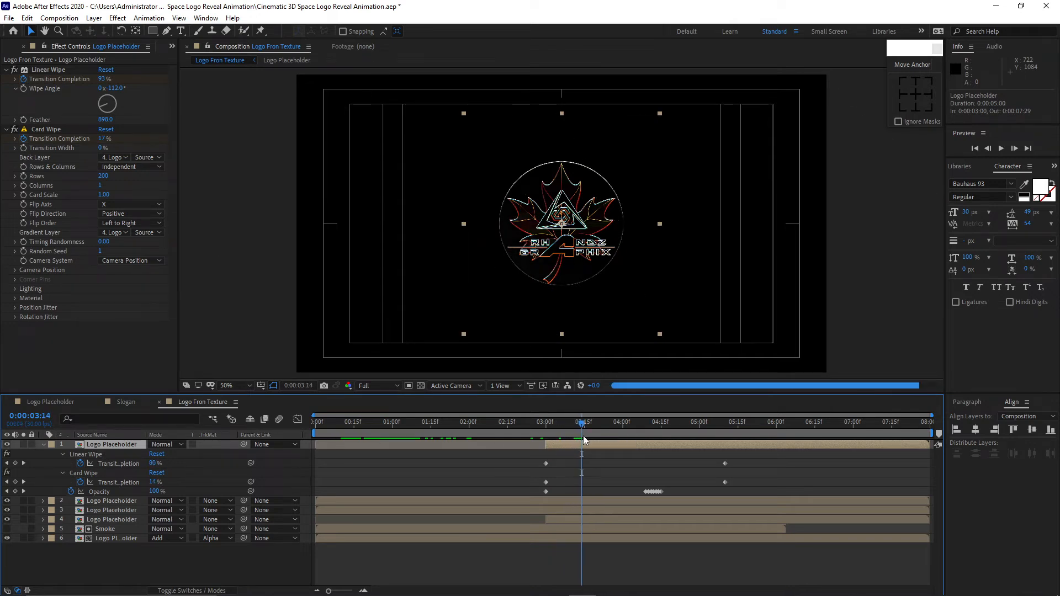
pyautogui.moveTo(522, 466); pyautogui.dragTo(791, 491)
pyautogui.moveTo(545, 465); pyautogui.dragTo(577, 476)
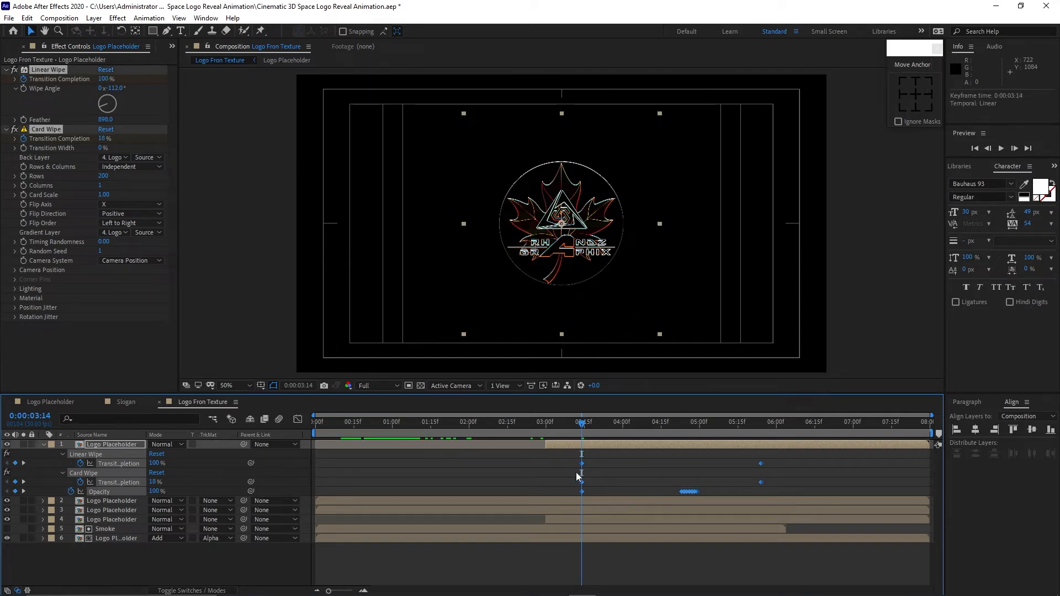
# Split the wipe layer at 0:00:03:14 and delete its earlier part
pyautogui.click(27, 17)
pyautogui.click(52, 172)
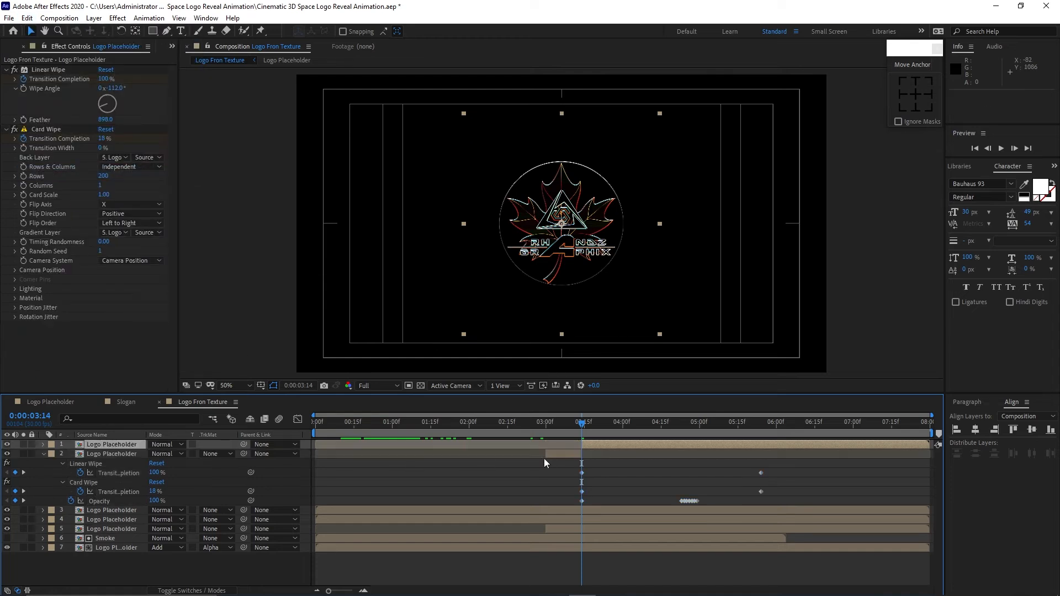
pyautogui.click(554, 455)
pyautogui.press('Delete')
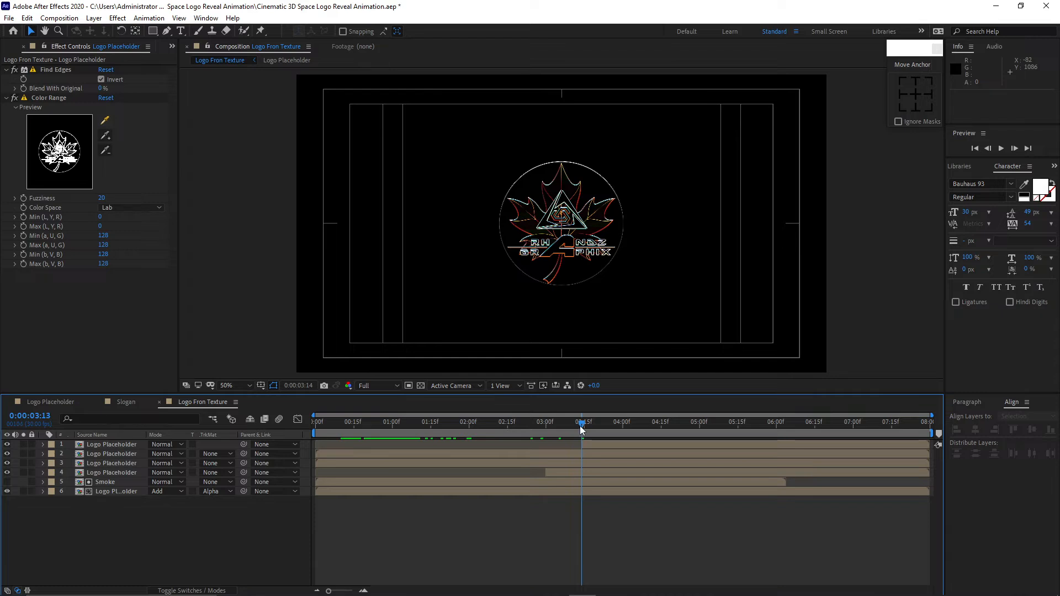
# Set layer 3's track matte to Luma Matte, using the Logo Placeholder layer above it
pyautogui.moveTo(580, 426); pyautogui.dragTo(667, 449)
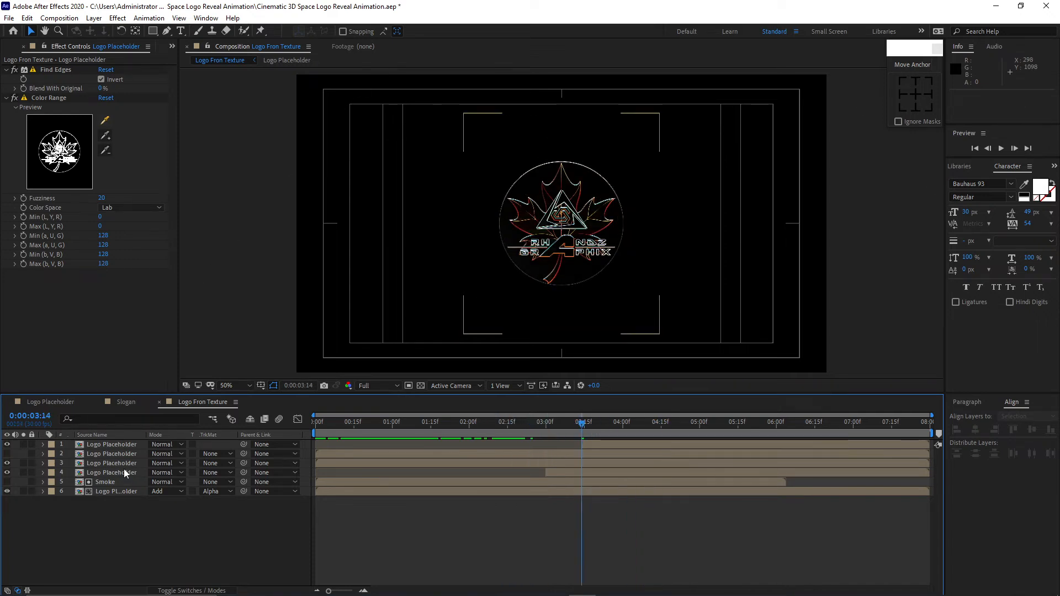
pyautogui.click(121, 464)
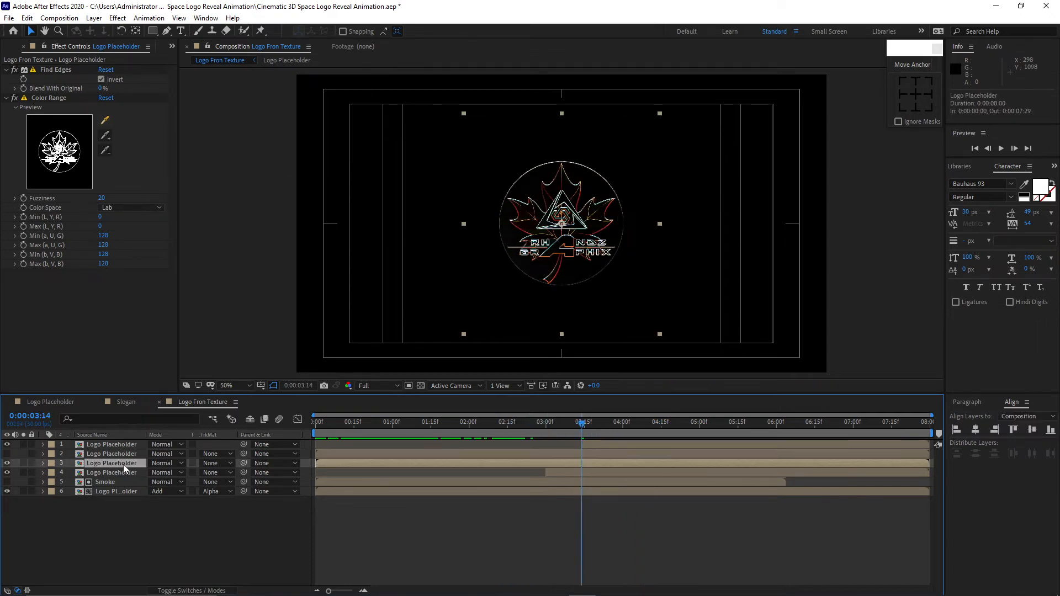
pyautogui.click(229, 467)
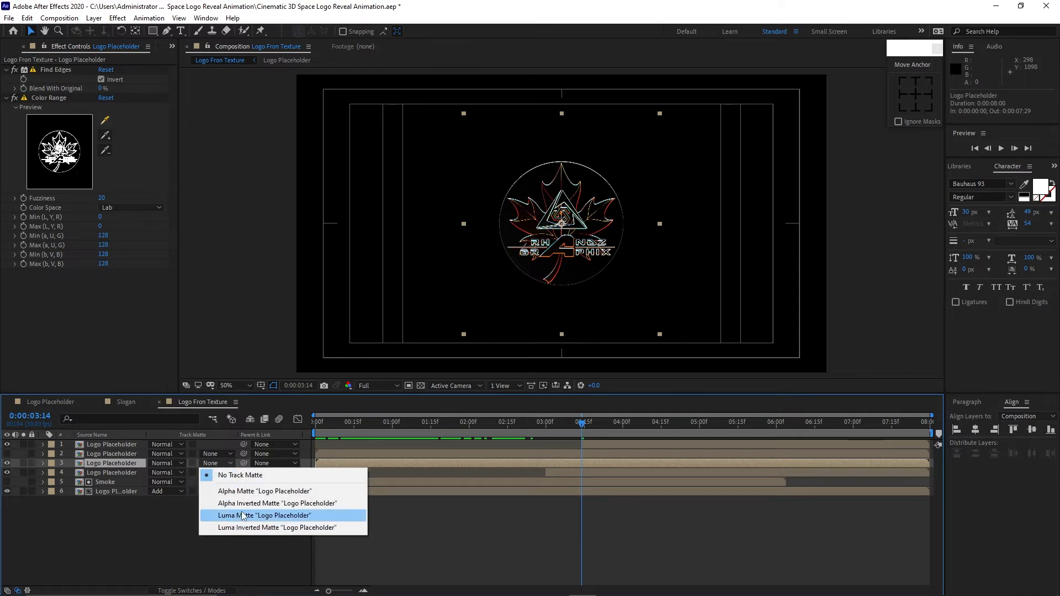
pyautogui.click(246, 514)
# Preview the logo texture animation from the beginning of the composition
pyautogui.moveTo(587, 430); pyautogui.dragTo(317, 469)
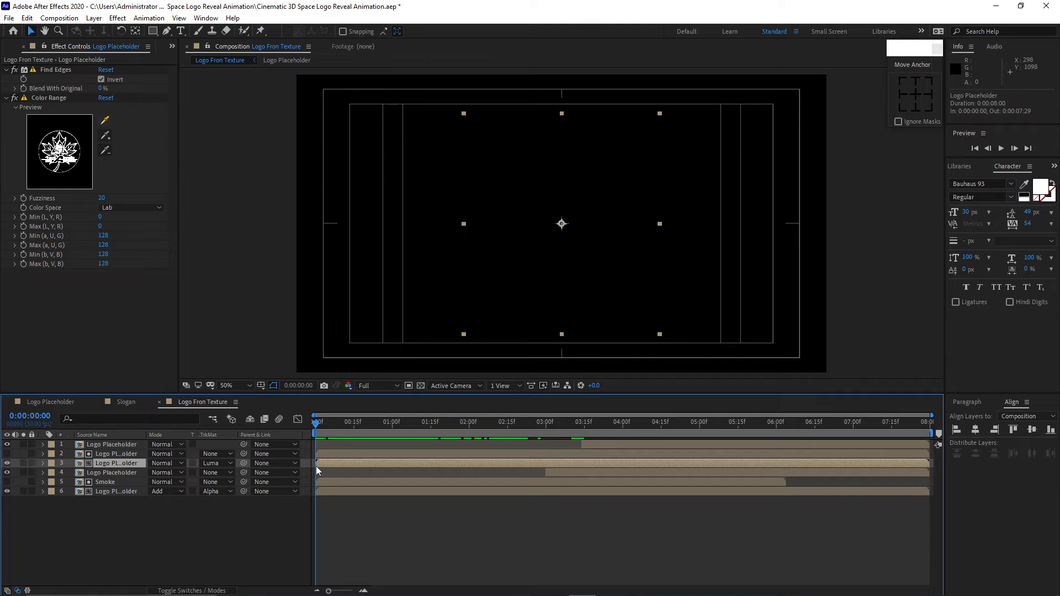
pyautogui.click(1001, 149)
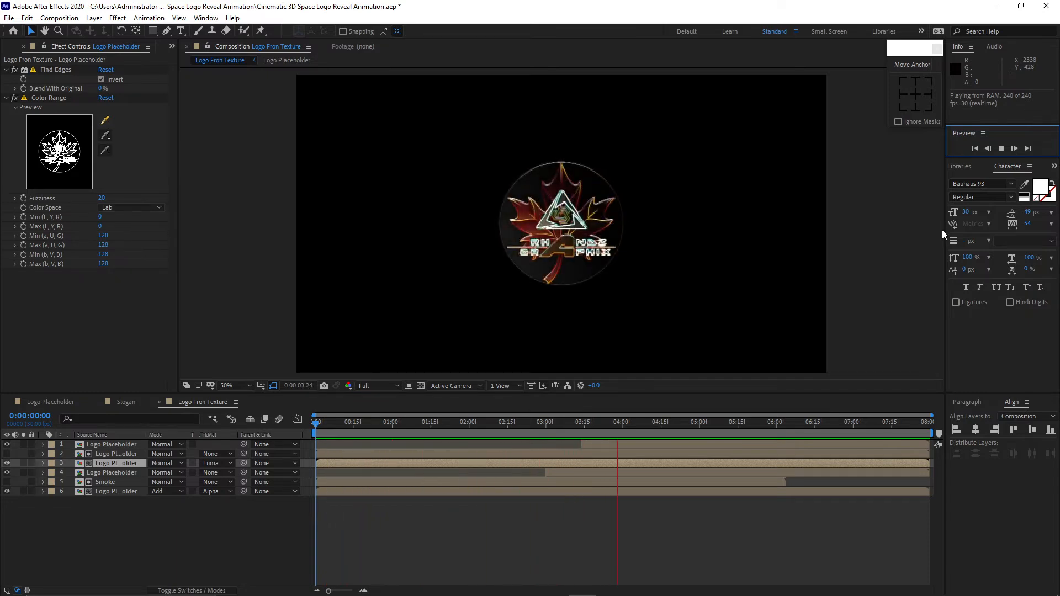
pyautogui.click(1001, 150)
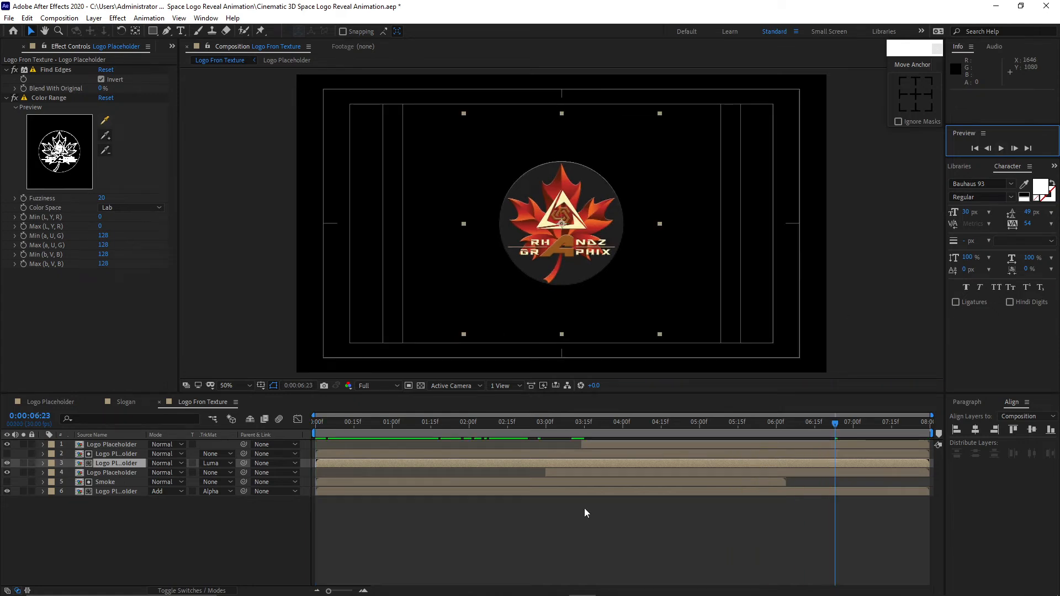
# Create a new composition named Logo Extrude
pyautogui.click(61, 18)
pyautogui.click(72, 32)
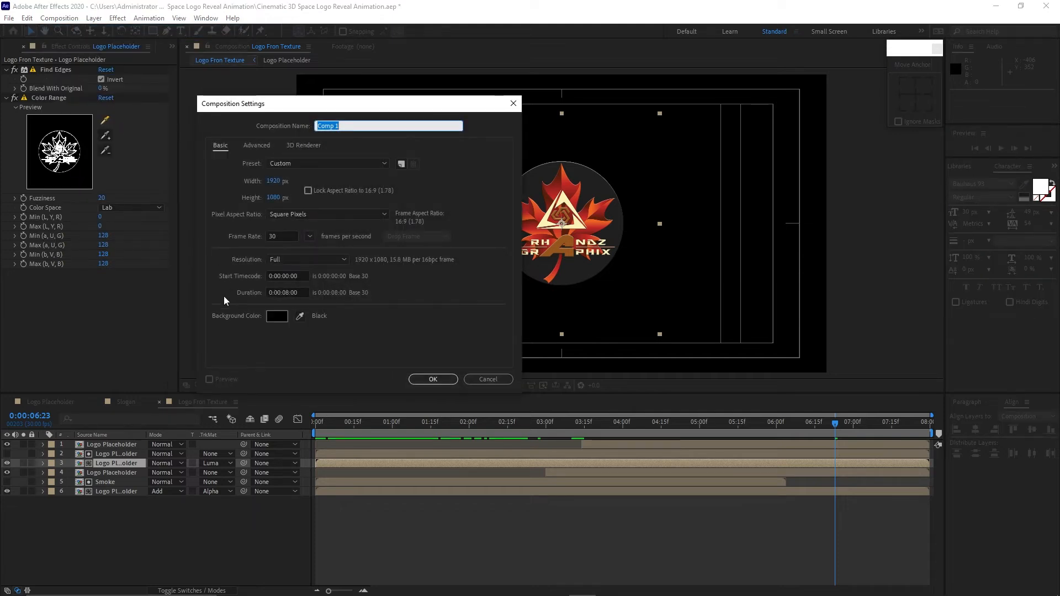
pyautogui.write('Logo')
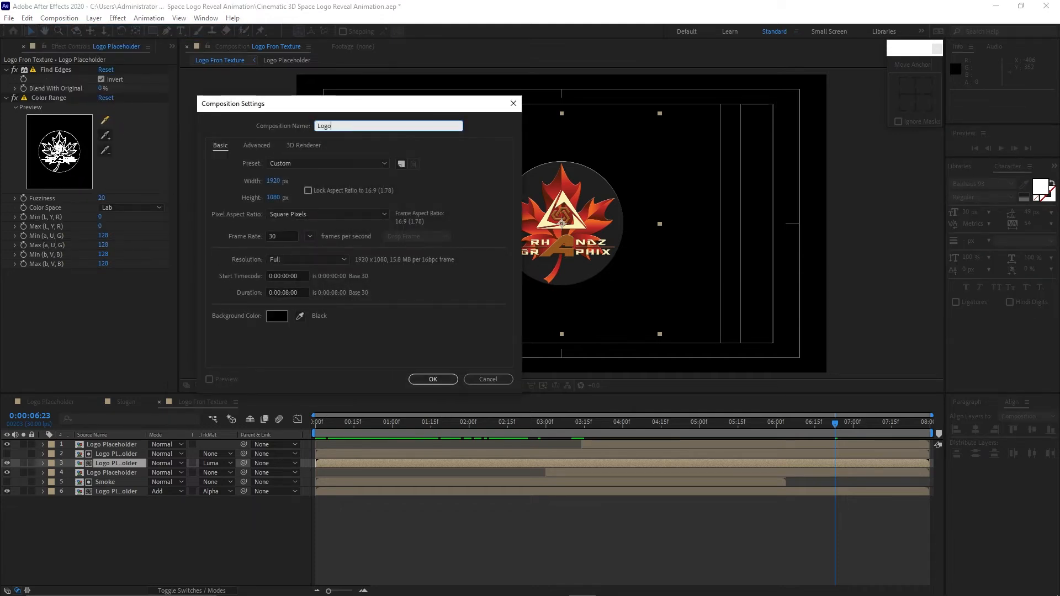
pyautogui.write(' Extrude')
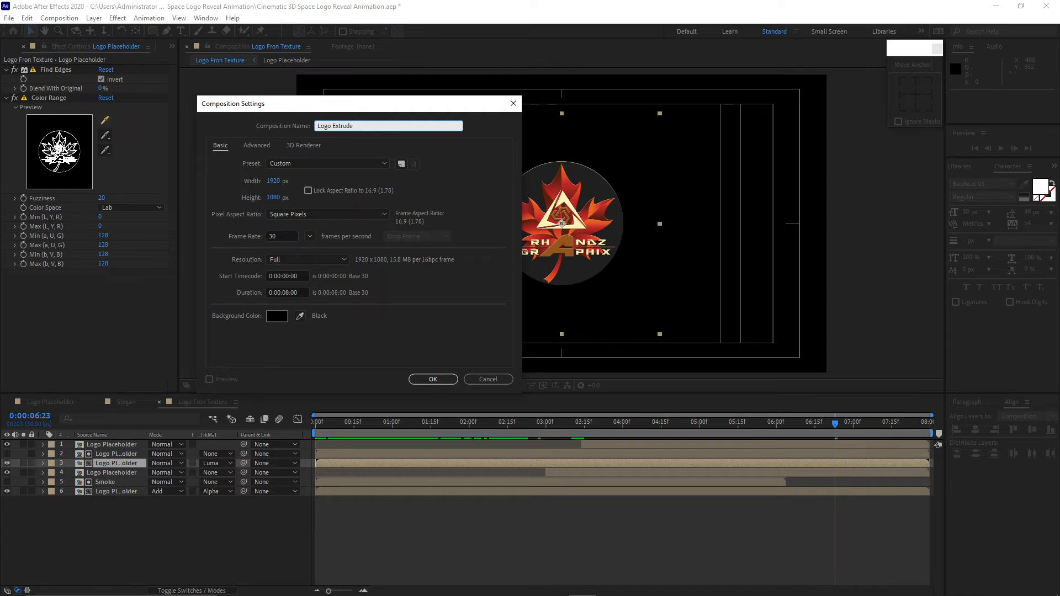
pyautogui.click(449, 378)
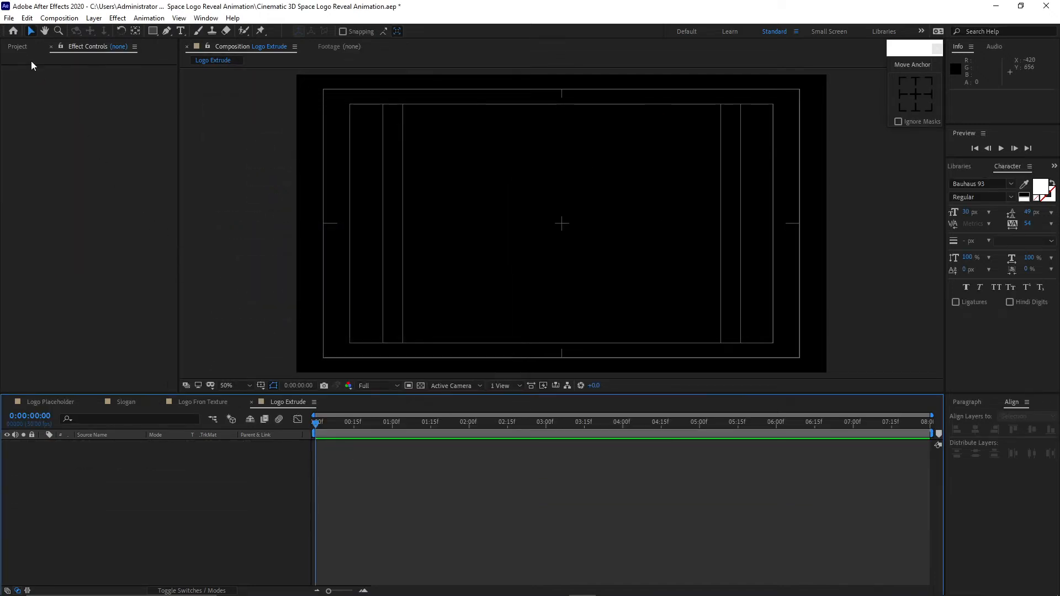
# Add the Logo Front Texture composition to Logo Extrude as a layer and make that layer 3D
pyautogui.click(21, 48)
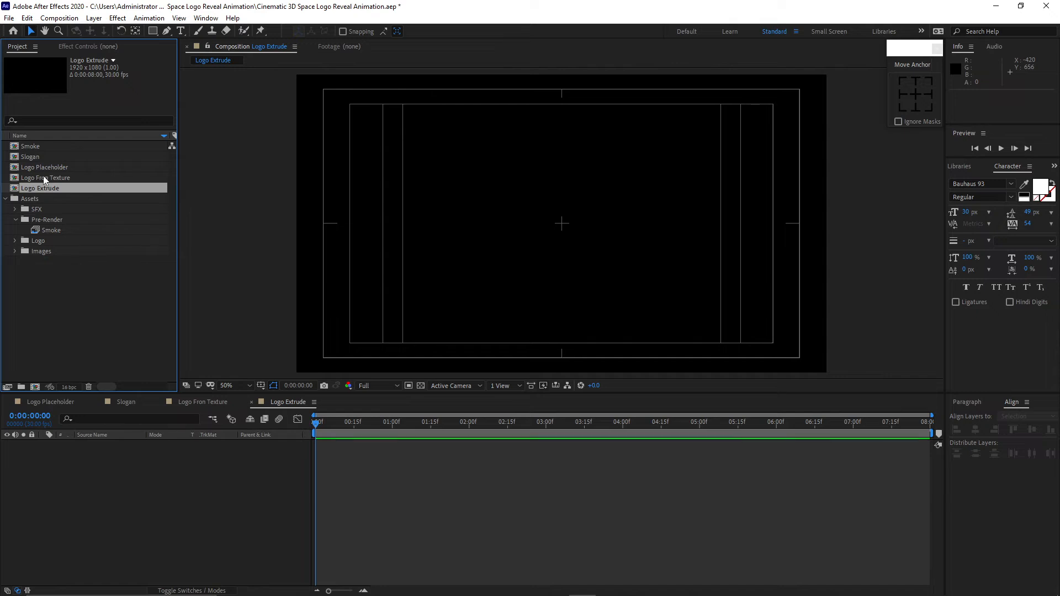
pyautogui.moveTo(44, 178); pyautogui.dragTo(104, 495)
pyautogui.click(186, 590)
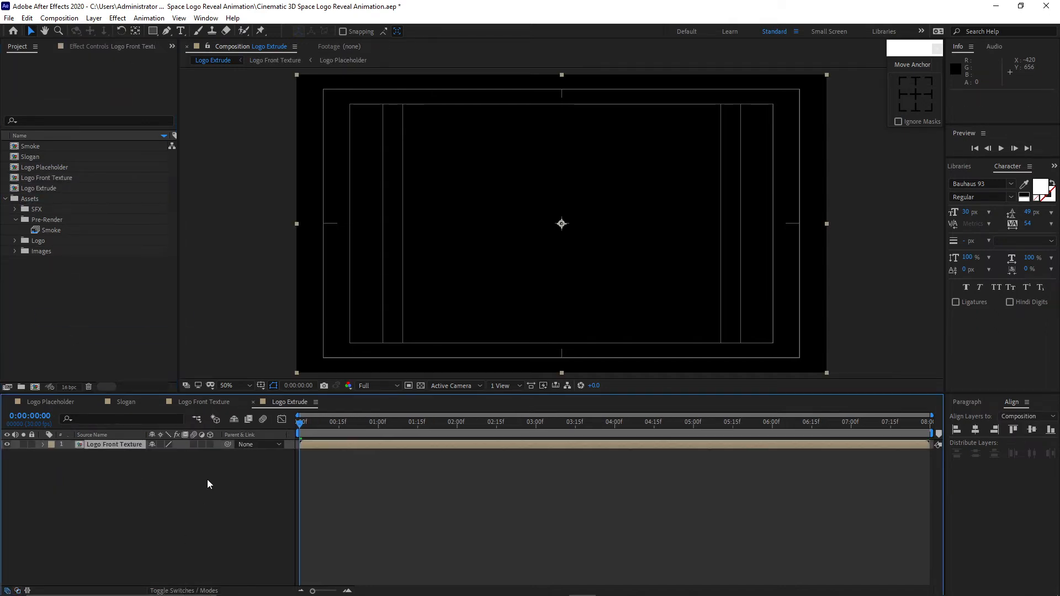
pyautogui.click(210, 445)
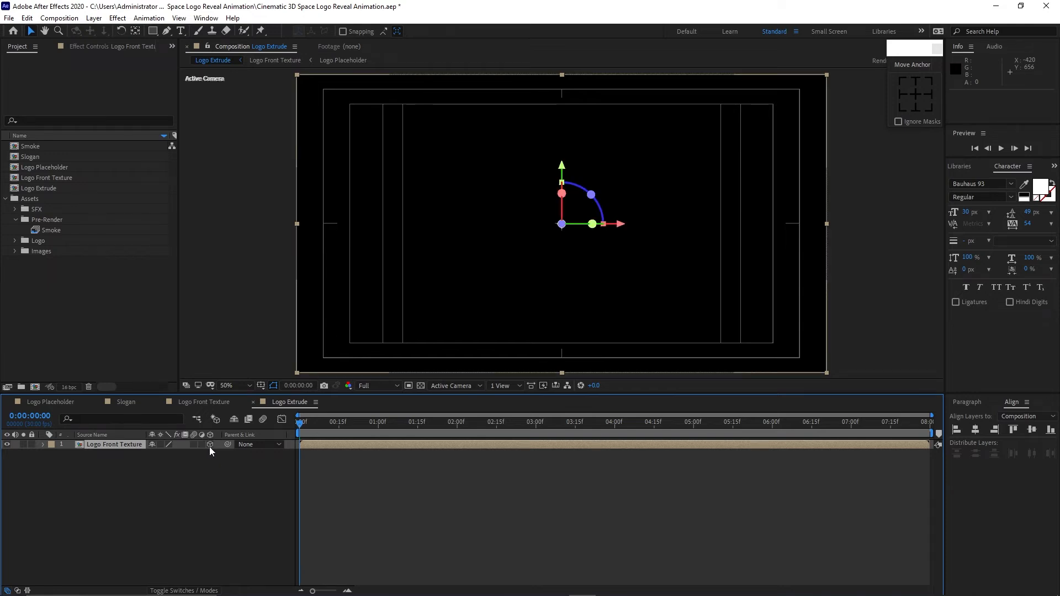
# Preview the logo animation, move the current time to 0:00:05:23 and switch the 3D view to Custom View 1
pyautogui.press('space')
pyautogui.moveTo(377, 435); pyautogui.dragTo(754, 422)
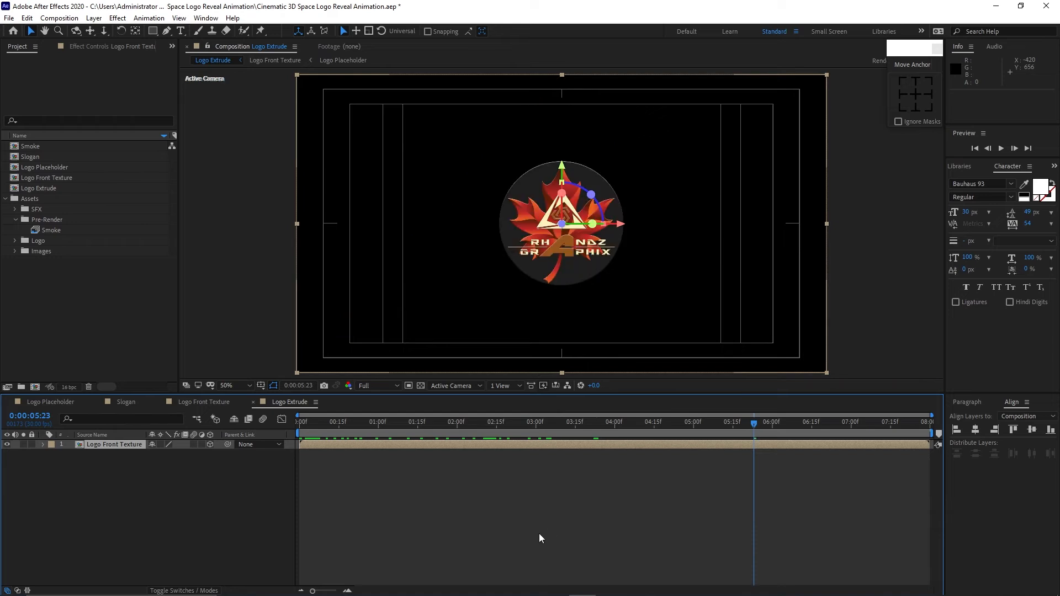
pyautogui.click(442, 387)
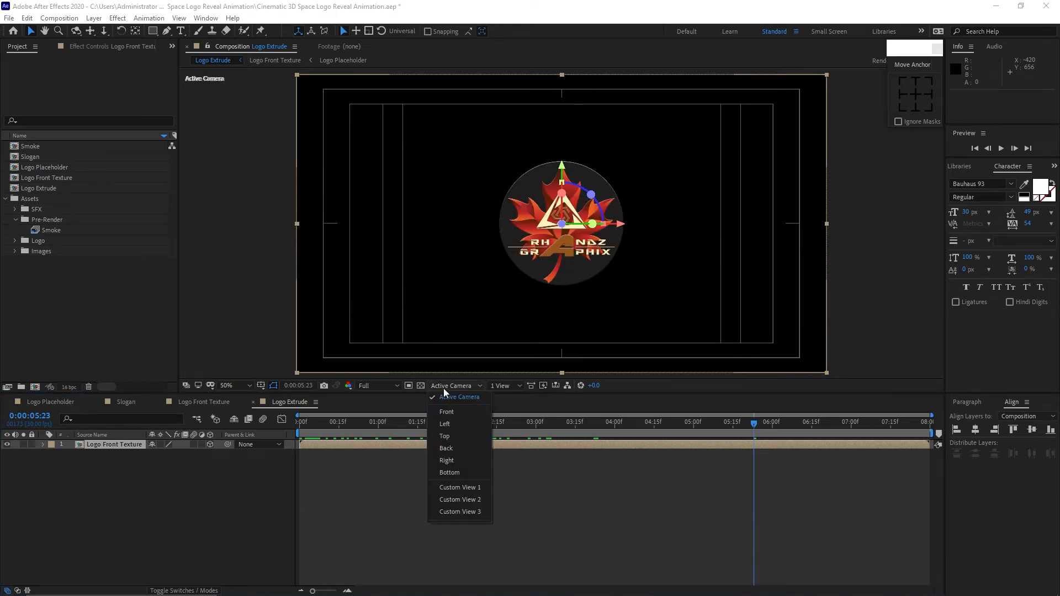
pyautogui.click(466, 487)
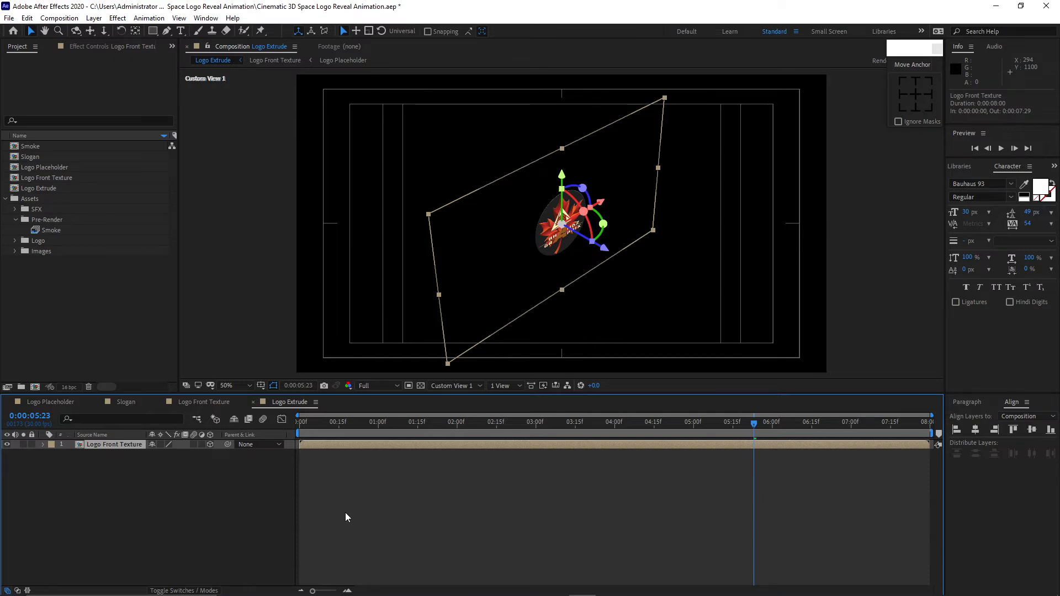
# Duplicate the Logo Front Texture layer repeatedly until the Logo Extrude composition holds 55 layers
pyautogui.hotkey('ctrl', 'd')
pyautogui.hotkey('ctrl', 'd')
pyautogui.hotkey('ctrl', 'd')
pyautogui.hotkey('ctrl', 'd')
pyautogui.hotkey('ctrl', 'd')
pyautogui.hotkey('ctrl', 'd')
pyautogui.hotkey('ctrl', 'd')
pyautogui.hotkey('ctrl', 'd')
pyautogui.hotkey('ctrl', 'd')
pyautogui.hotkey('ctrl', 'd')
pyautogui.hotkey('ctrl', 'd')
pyautogui.hotkey('ctrl', 'd')
pyautogui.hotkey('ctrl', 'd')
pyautogui.hotkey('ctrl', 'd')
pyautogui.hotkey('ctrl', 'd')
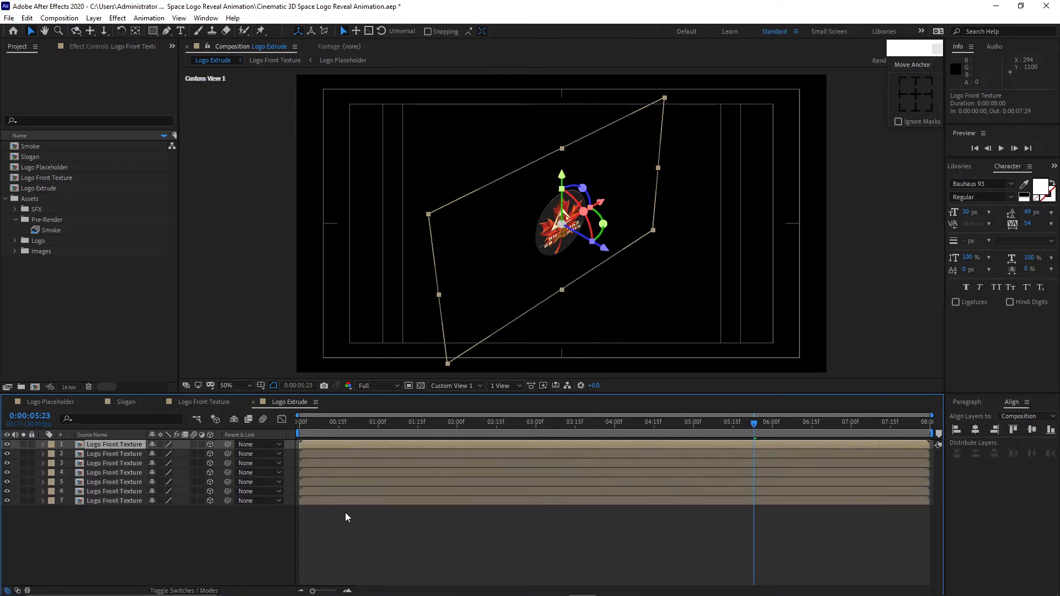
pyautogui.hotkey('ctrl', 'd')
pyautogui.hotkey('ctrl', 'd')
pyautogui.hotkey('ctrl', 'd')
pyautogui.hotkey('ctrl', 'd')
pyautogui.hotkey('ctrl', 'd')
pyautogui.hotkey('ctrl', 'd')
pyautogui.hotkey('ctrl', 'd')
pyautogui.hotkey('ctrl', 'd')
pyautogui.hotkey('ctrl', 'd')
pyautogui.hotkey('ctrl', 'd')
pyautogui.hotkey('ctrl', 'd')
pyautogui.hotkey('ctrl', 'd')
pyautogui.hotkey('ctrl', 'd')
pyautogui.hotkey('ctrl', 'd')
pyautogui.hotkey('ctrl', 'd')
pyautogui.hotkey('ctrl', 'd')
pyautogui.hotkey('ctrl', 'd')
pyautogui.hotkey('ctrl', 'd')
pyautogui.hotkey('ctrl', 'd')
pyautogui.hotkey('ctrl', 'd')
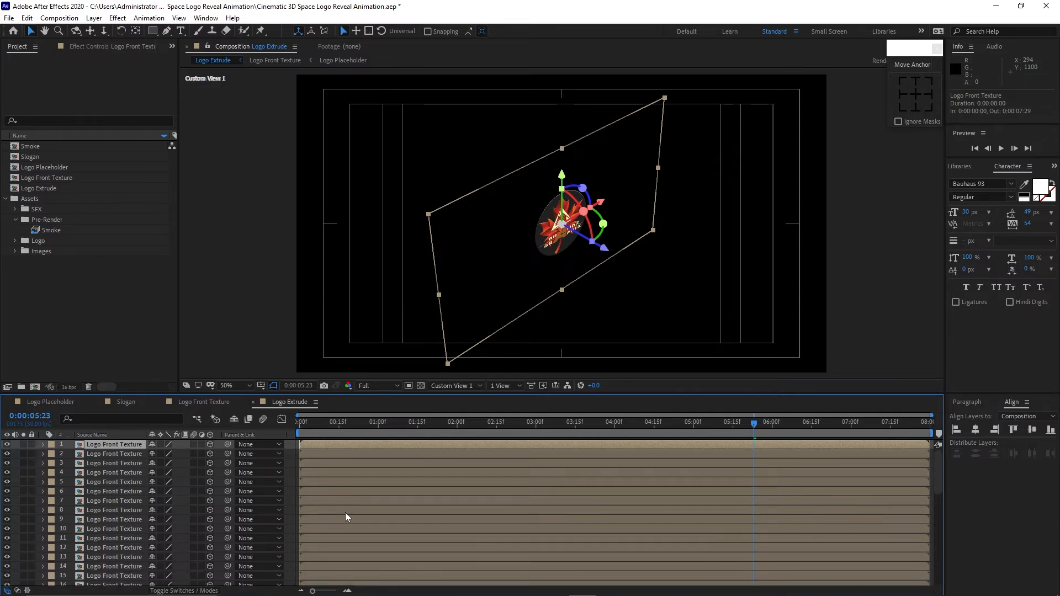
pyautogui.scroll(-10, 117, 528)
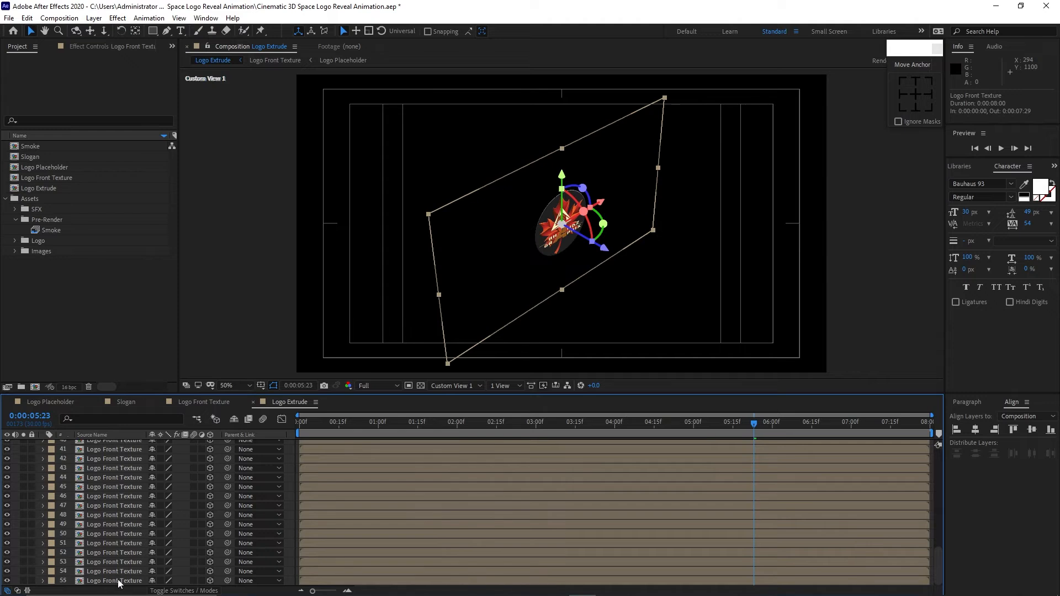
pyautogui.scroll(10, 101, 515)
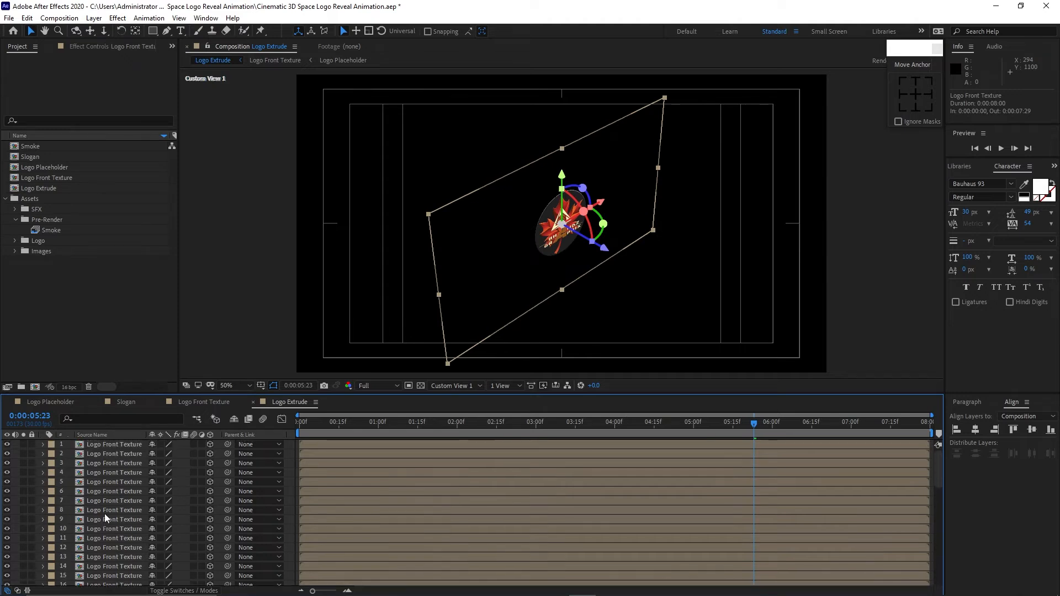
# Reveal the Position property of all layers and set layer 1's Z position to -2
pyautogui.hotkey('ctrl', 'a')
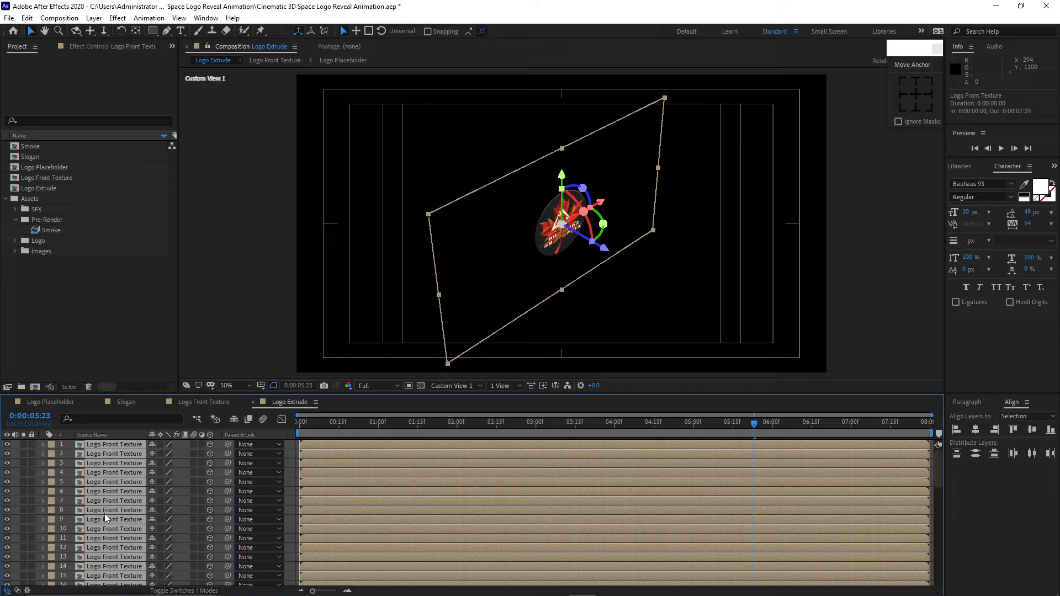
pyautogui.press('p')
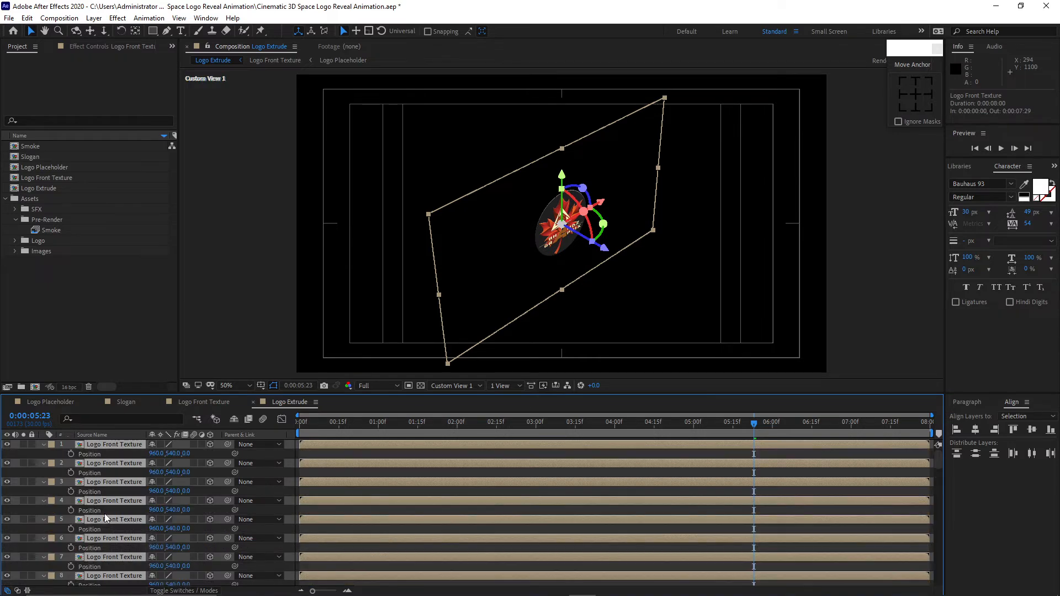
pyautogui.click(44, 452)
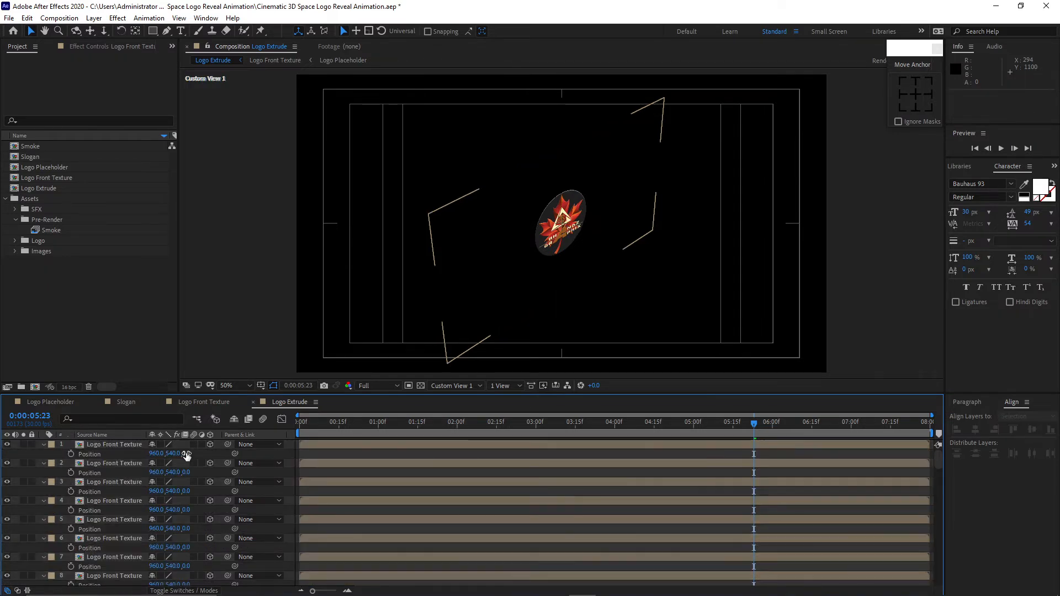
pyautogui.click(187, 453)
pyautogui.write('-2')
pyautogui.press('Return')
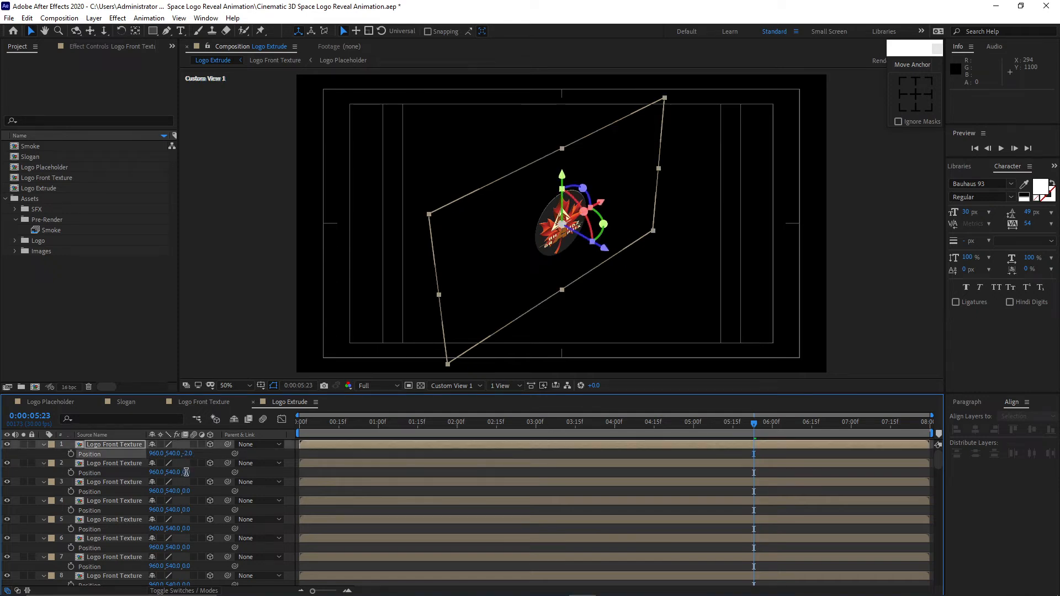
# Keep layer 2's Z position at 0 and set the Z positions of layers 3 and 4 to 2 and 4
pyautogui.click(187, 473)
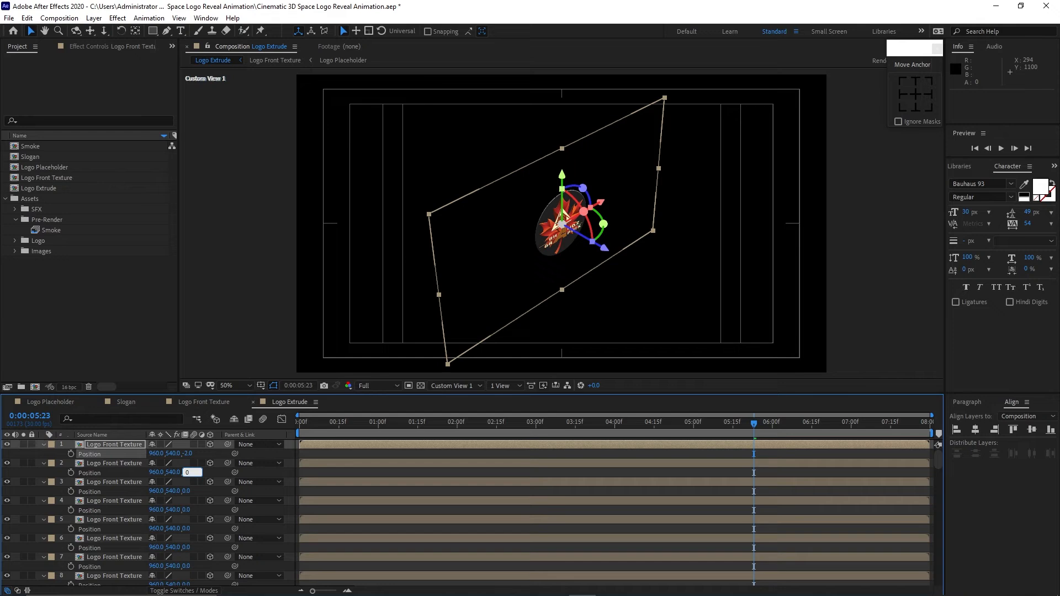
pyautogui.click(187, 491)
pyautogui.press('Return')
pyautogui.click(192, 510)
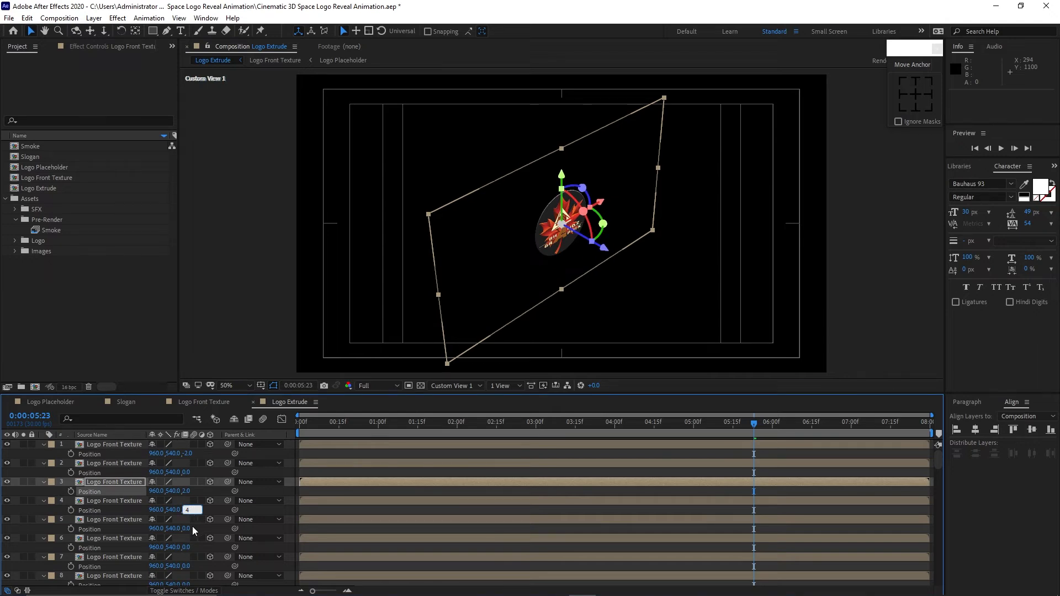
pyautogui.press('Return')
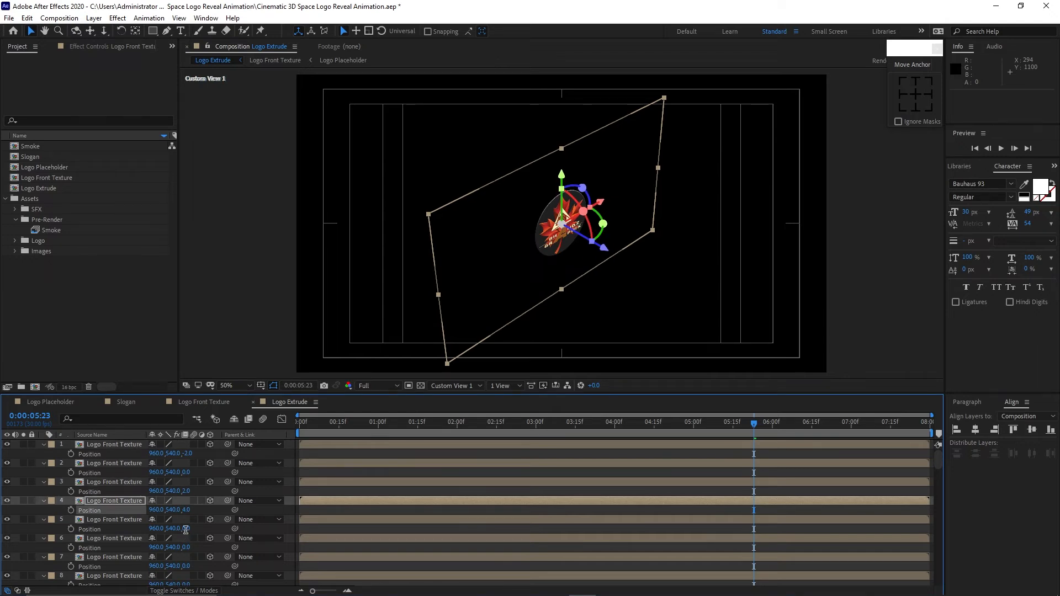
# Set the Z positions of layers 5, 6 and 7 to 6, 8 and 10
pyautogui.click(186, 528)
pyautogui.write('6')
pyautogui.press('Return')
pyautogui.click(188, 547)
pyautogui.write('8')
pyautogui.press('Return')
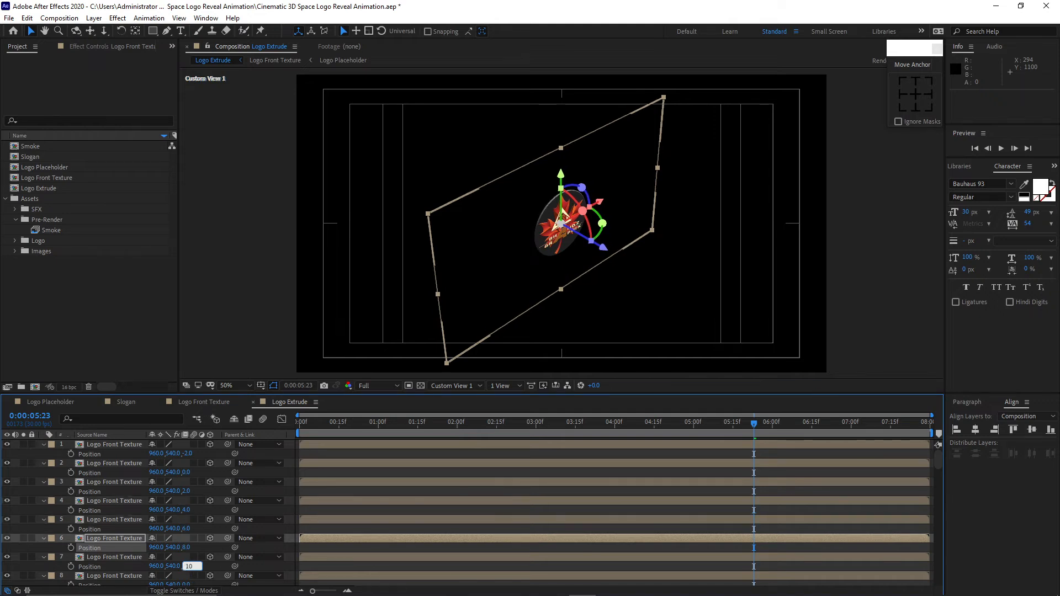
pyautogui.scroll(-5, 135, 574)
pyautogui.scroll(2, 138, 530)
# Set the Z positions of layers 8, 9 and 10 to 12, 14 and 16
pyautogui.click(188, 472)
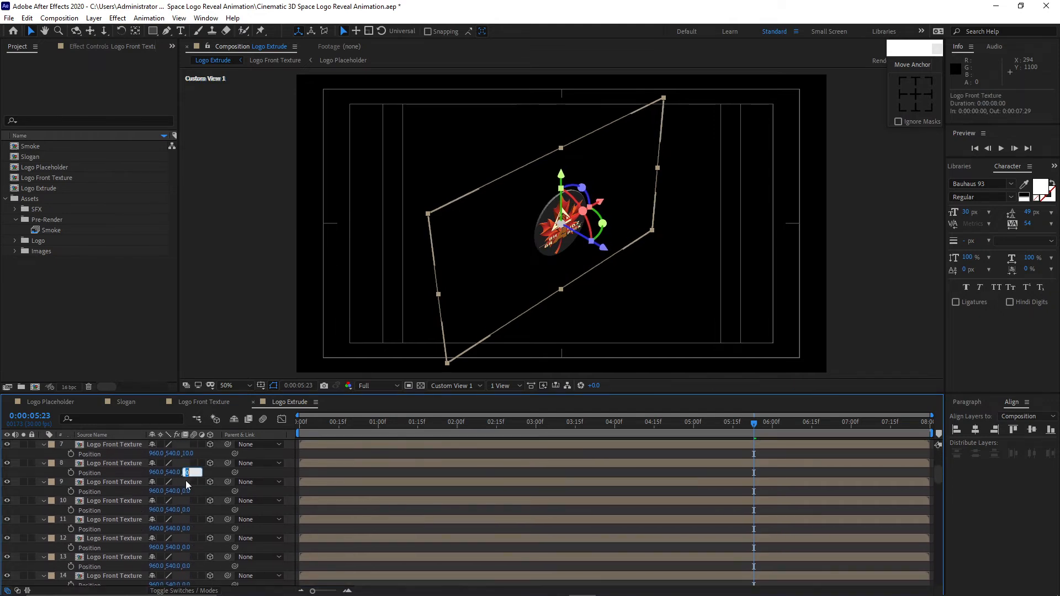
pyautogui.click(188, 490)
pyautogui.write('14')
pyautogui.click(186, 510)
pyautogui.write('16')
# Set the Z positions of layers 11, 12 and 13 to 18, 20 and 22
pyautogui.click(187, 528)
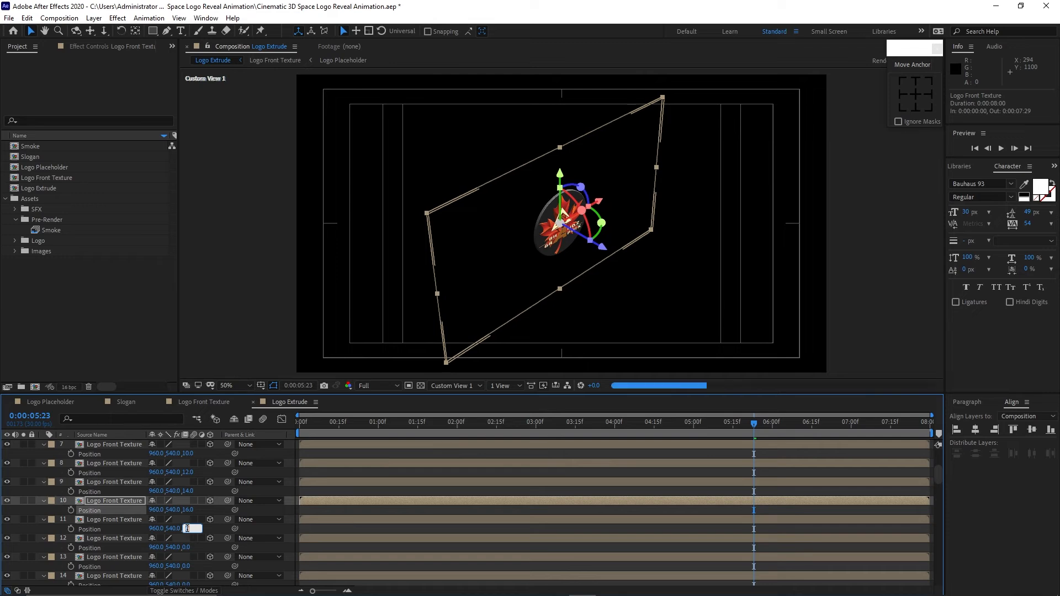
pyautogui.write('18')
pyautogui.click(186, 547)
pyautogui.write('20')
pyautogui.click(186, 566)
pyautogui.write('22')
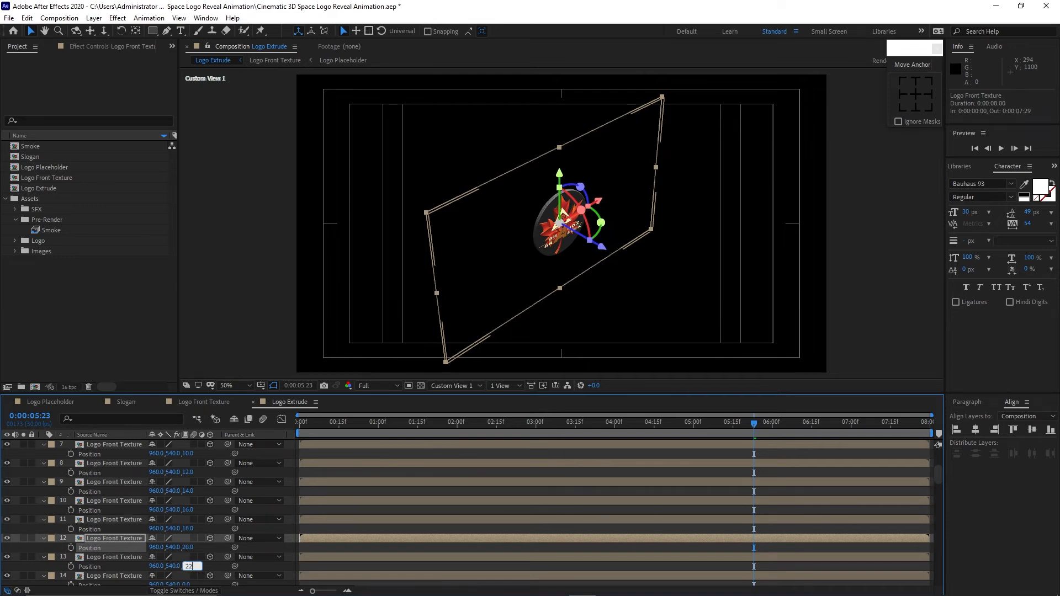
pyautogui.press('Return')
# Set the Z positions of layers 14, 15 and 16 to 24, 26 and 28
pyautogui.scroll(-3, 123, 500)
pyautogui.scroll(-1, 124, 500)
pyautogui.click(188, 472)
pyautogui.write('24')
pyautogui.click(187, 491)
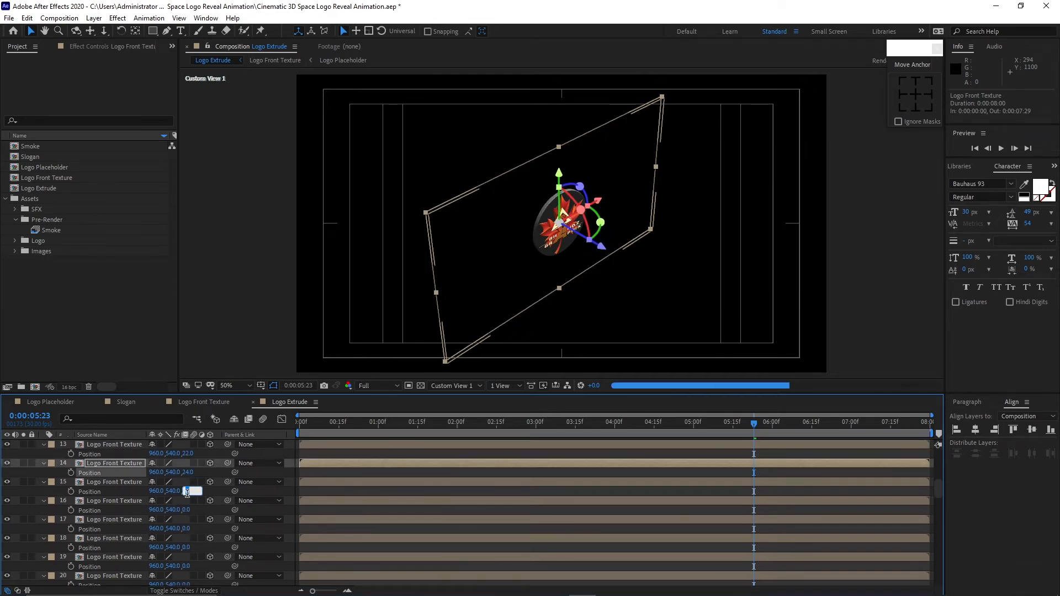
pyautogui.write('26')
pyautogui.click(186, 510)
pyautogui.write('28')
# Set the Z positions of layers 17, 18 and 19 to 30, 32 and 34
pyautogui.click(187, 528)
pyautogui.write('30')
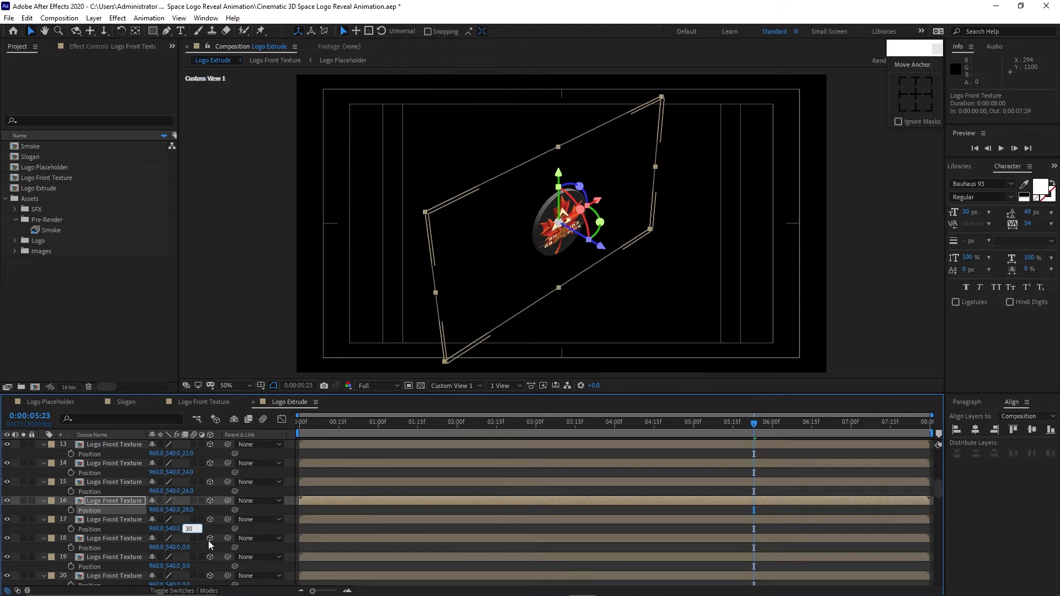
pyautogui.click(187, 547)
pyautogui.write('32')
pyautogui.click(187, 566)
pyautogui.write('34')
# Set the Z positions of layers 20, 21 and 22 to 36, 38 and 40
pyautogui.scroll(-4, 116, 504)
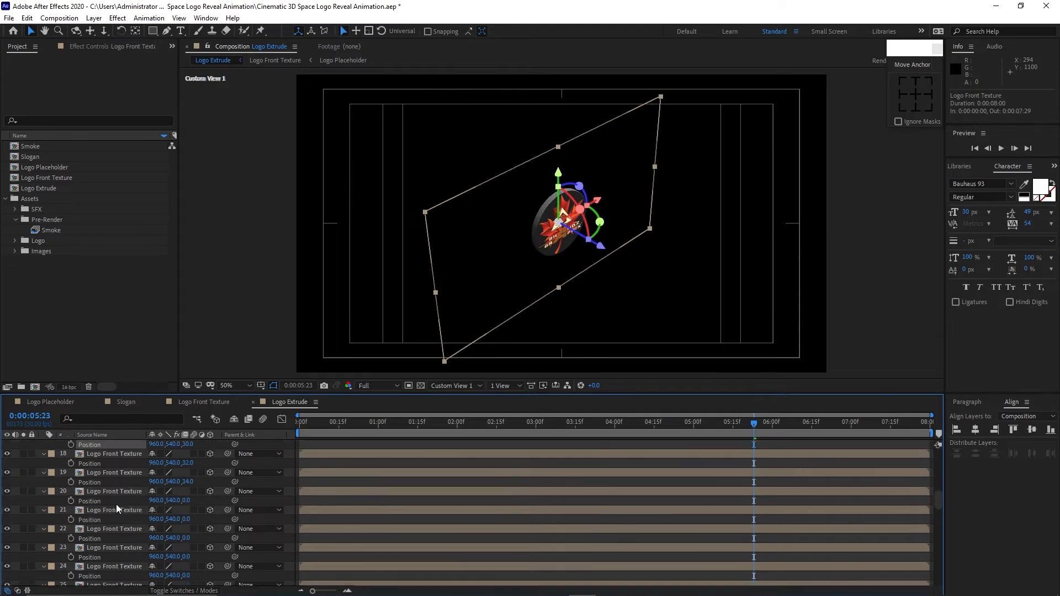
pyautogui.click(187, 473)
pyautogui.write('36')
pyautogui.click(187, 491)
pyautogui.write('38')
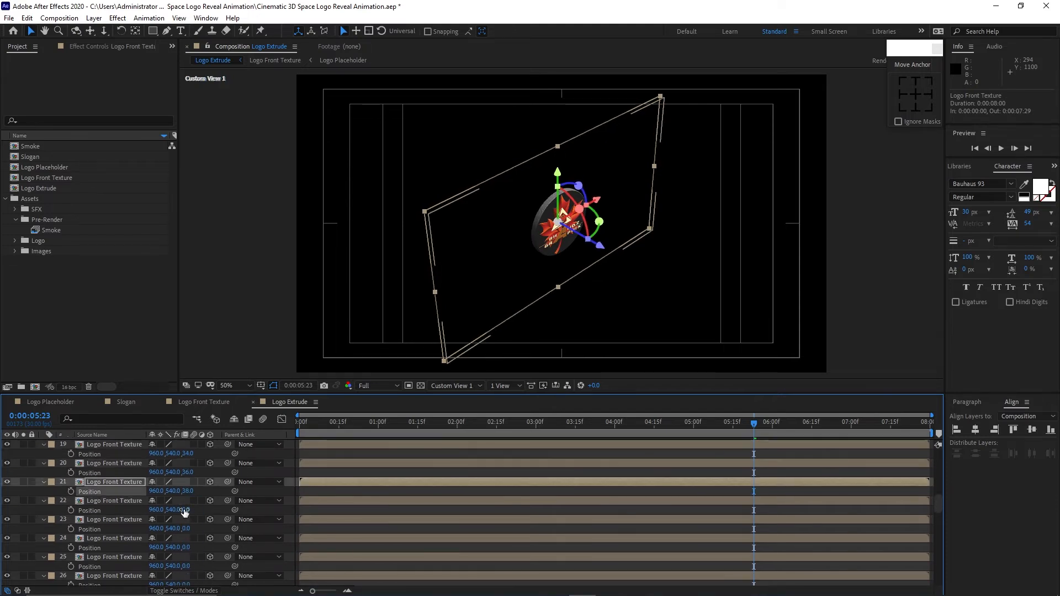
pyautogui.click(186, 510)
pyautogui.write('40')
# Set the Z positions of layers 23, 24 and 25 to 42, 44 and 48
pyautogui.click(187, 528)
pyautogui.write('42')
pyautogui.click(187, 546)
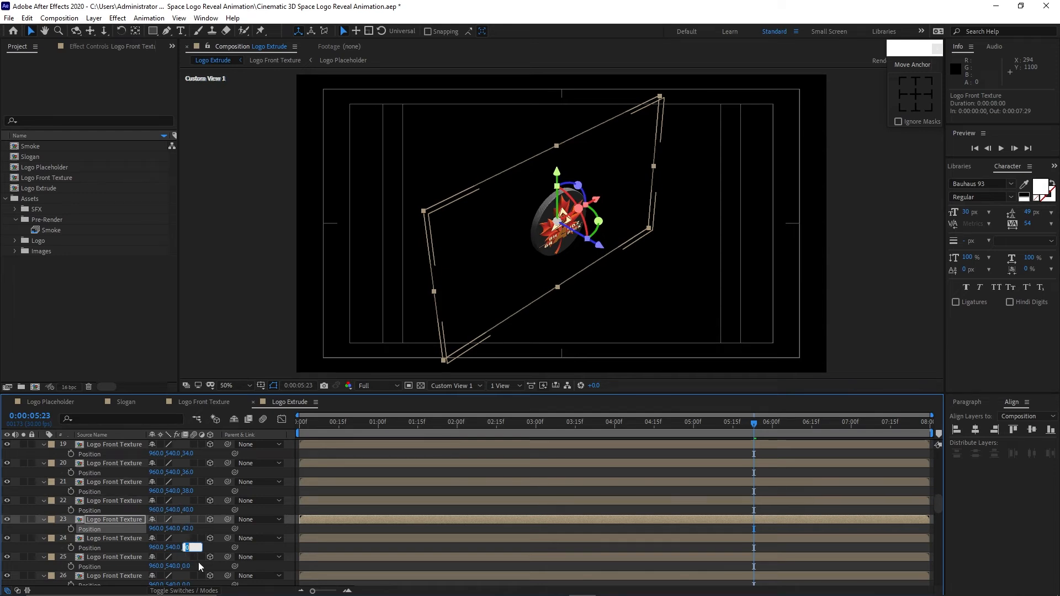
pyautogui.write('44')
pyautogui.click(186, 566)
pyautogui.write('48')
# Set the Z positions of layers 26, 27 and 28 to 50, 52 and 54
pyautogui.scroll(-3, 132, 502)
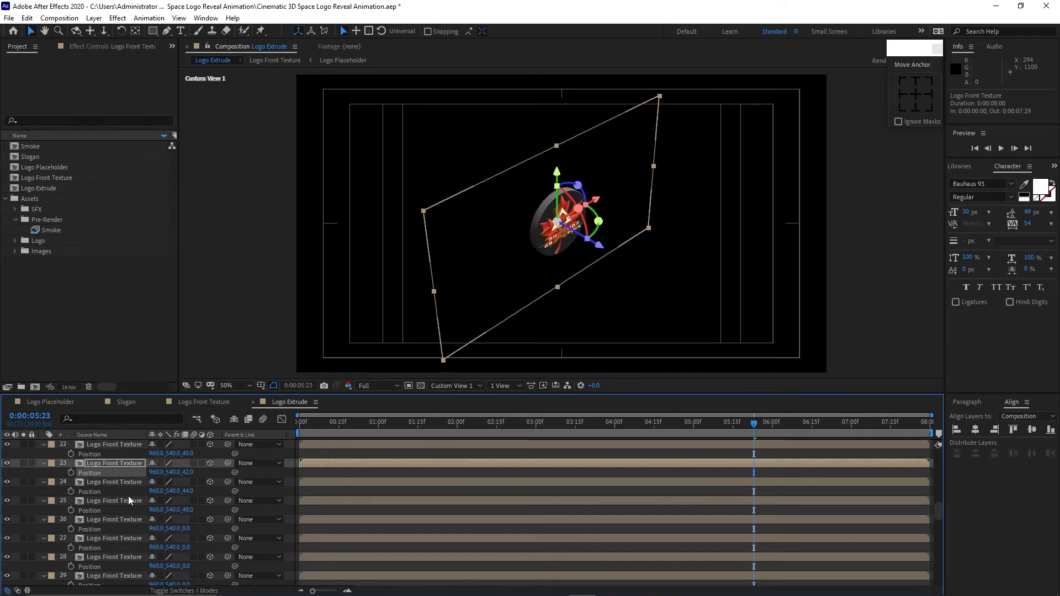
pyautogui.click(184, 472)
pyautogui.write('50')
pyautogui.click(187, 490)
pyautogui.write('52')
pyautogui.click(186, 509)
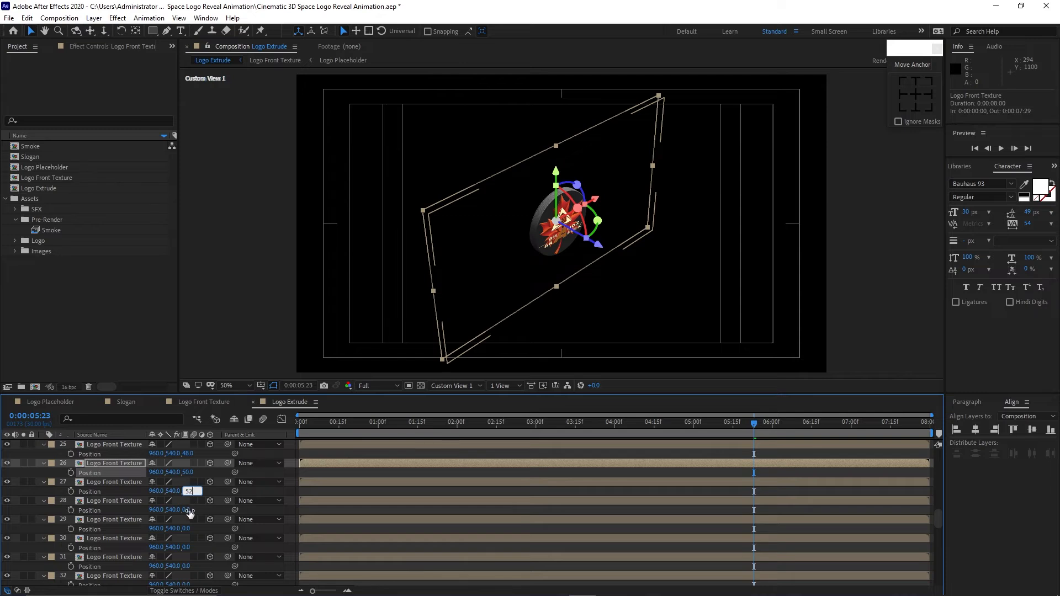
pyautogui.write('54')
# Set the Z positions of layers 29, 30 and 31 to 56, 58 and 60
pyautogui.click(186, 528)
pyautogui.write('56')
pyautogui.click(187, 547)
pyautogui.write('58')
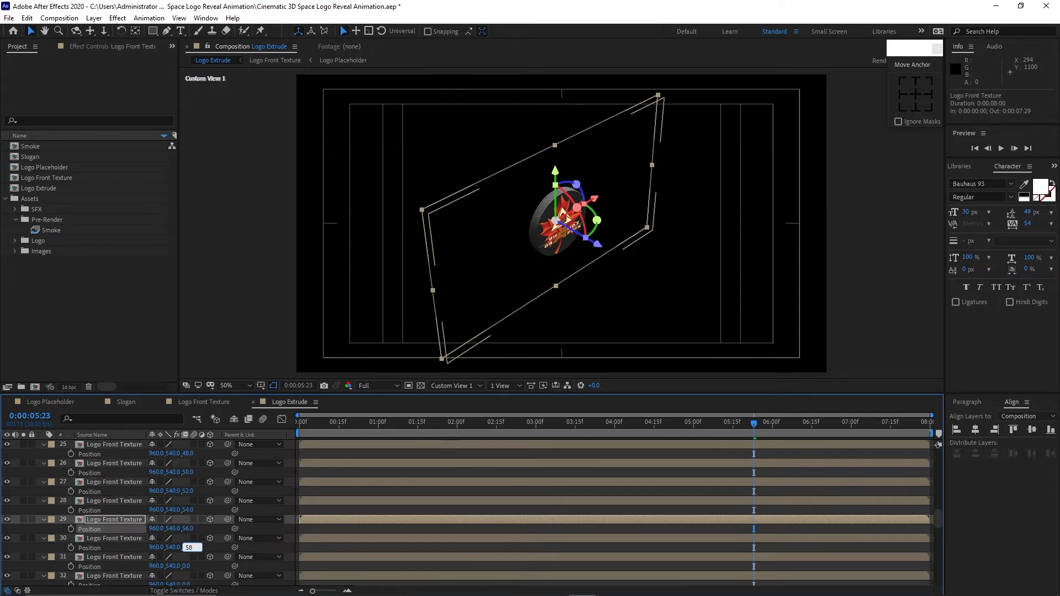
pyautogui.click(187, 566)
pyautogui.write('60')
# Set the Z positions of layers 32, 33 and 34 to 62, 64 and 66
pyautogui.scroll(-4, 144, 552)
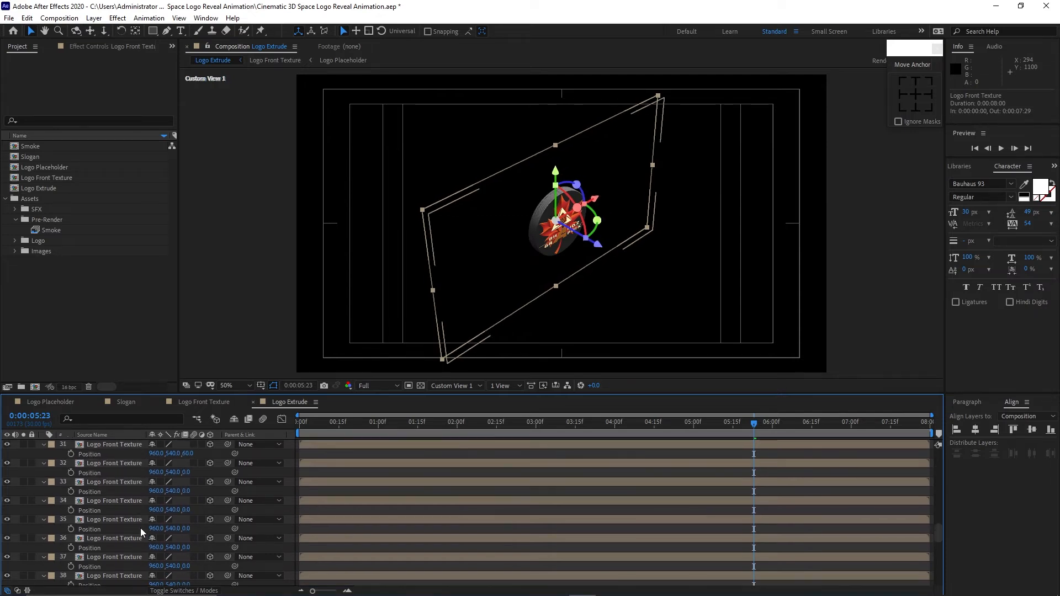
pyautogui.click(186, 472)
pyautogui.write('62')
pyautogui.click(186, 491)
pyautogui.write('64')
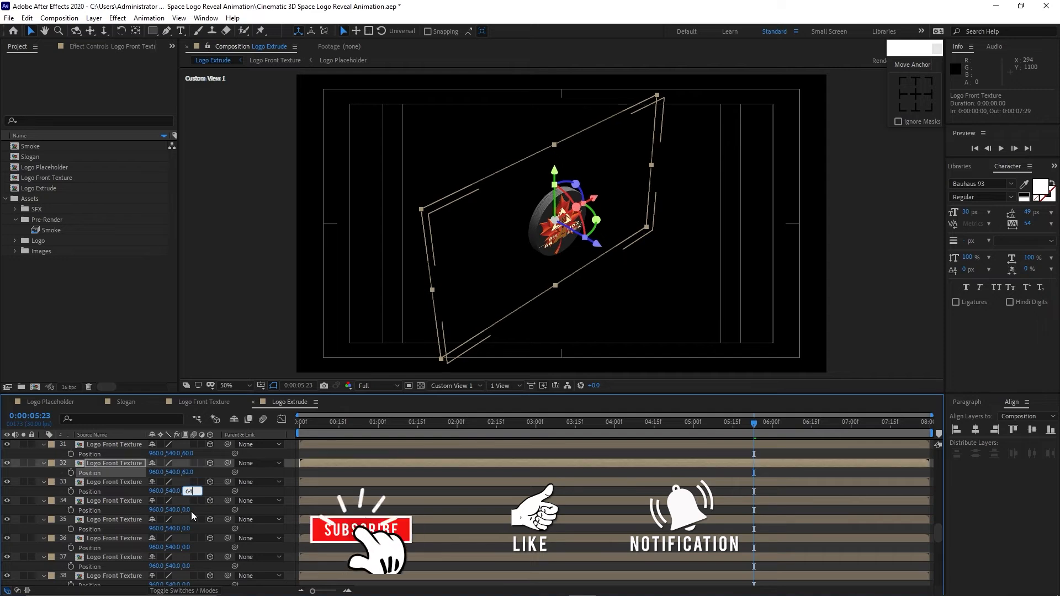
pyautogui.click(186, 509)
pyautogui.write('66')
# Set the Z positions of layers 35, 36 and 37 to 68, 70 and 72
pyautogui.click(186, 528)
pyautogui.write('68')
pyautogui.click(187, 547)
pyautogui.write('70')
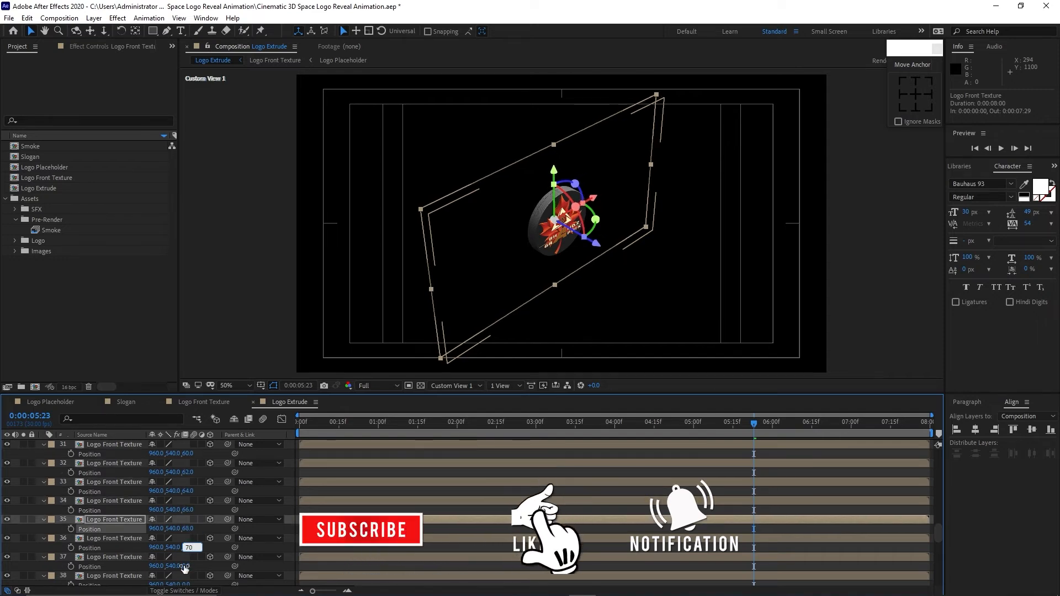
pyautogui.click(187, 566)
pyautogui.write('72')
# Set the Z positions of layers 38, 39 and 40 to 74, 76 and 78
pyautogui.scroll(-2, 186, 546)
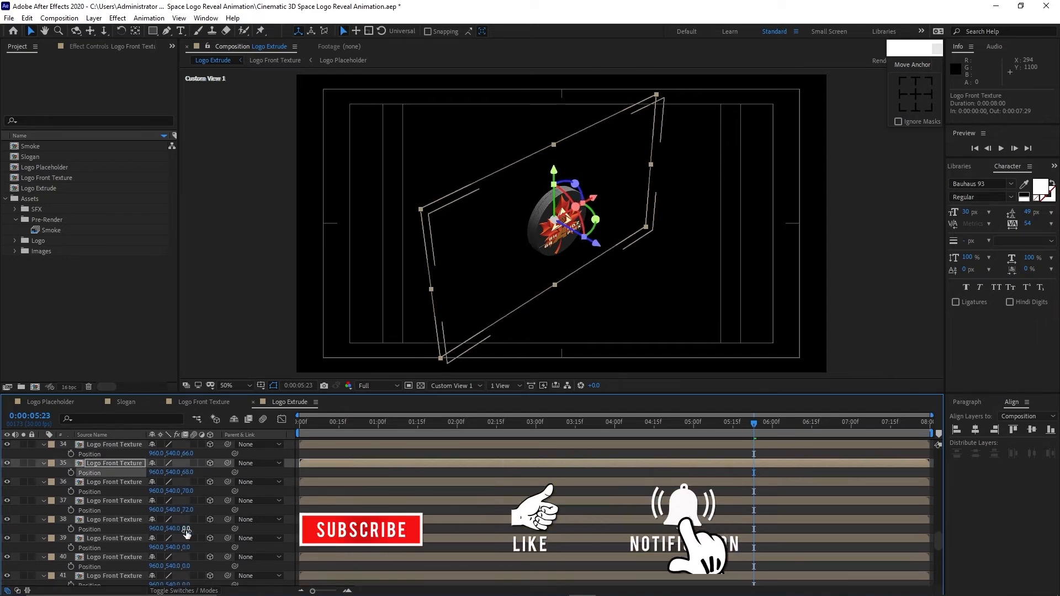
pyautogui.click(186, 528)
pyautogui.write('74')
pyautogui.click(186, 548)
pyautogui.write('76')
pyautogui.click(186, 566)
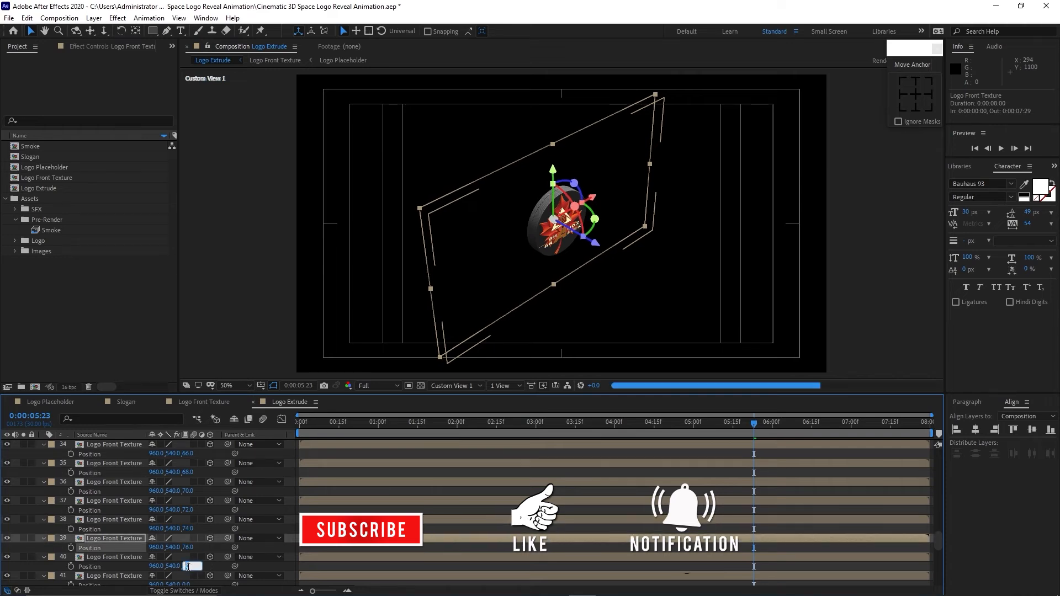
pyautogui.write('78')
# Set the Z positions of layers 41, 42 and 43 to 80, 82 and 84
pyautogui.scroll(-4, 125, 509)
pyautogui.click(187, 473)
pyautogui.write('80')
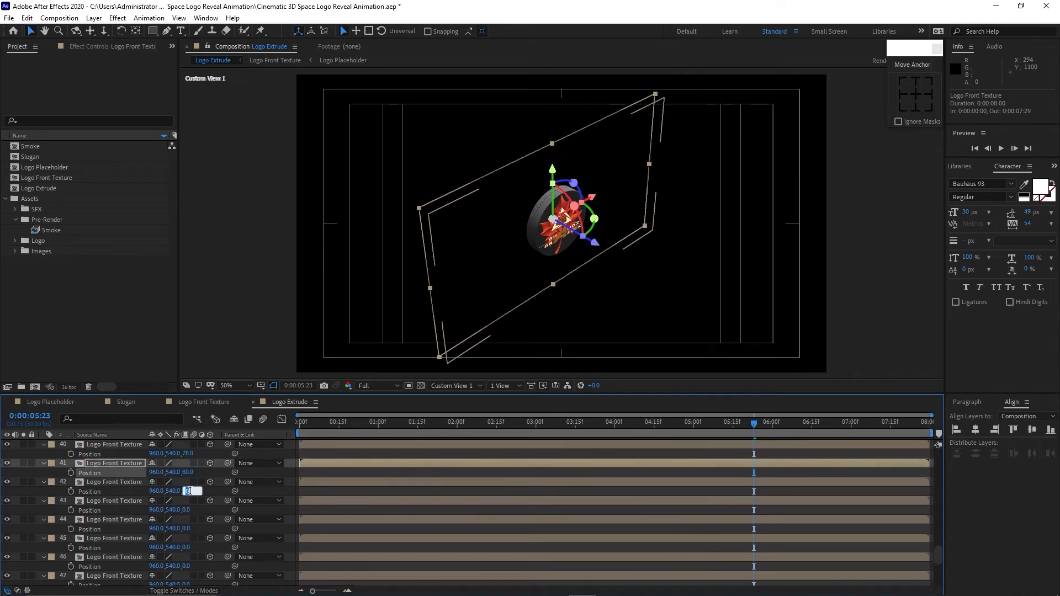
pyautogui.click(186, 491)
pyautogui.write('82')
pyautogui.click(187, 510)
pyautogui.write('84')
# Set the Z positions of layers 44, 45, 46 and 47 to 86, 88, 90 and 92
pyautogui.click(187, 528)
pyautogui.write('86')
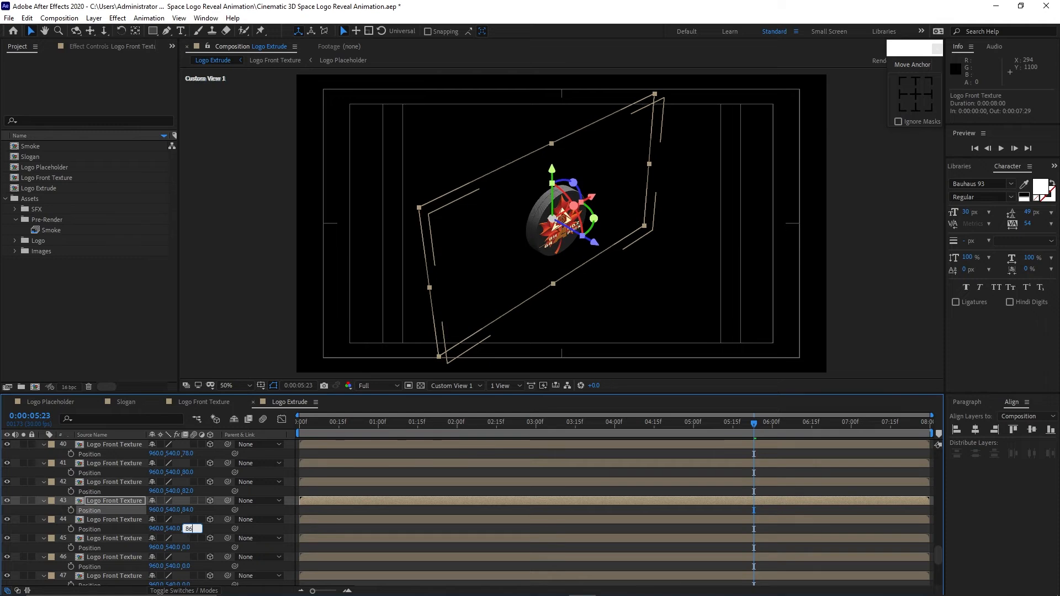
pyautogui.click(188, 548)
pyautogui.write('88')
pyautogui.click(186, 567)
pyautogui.write('90')
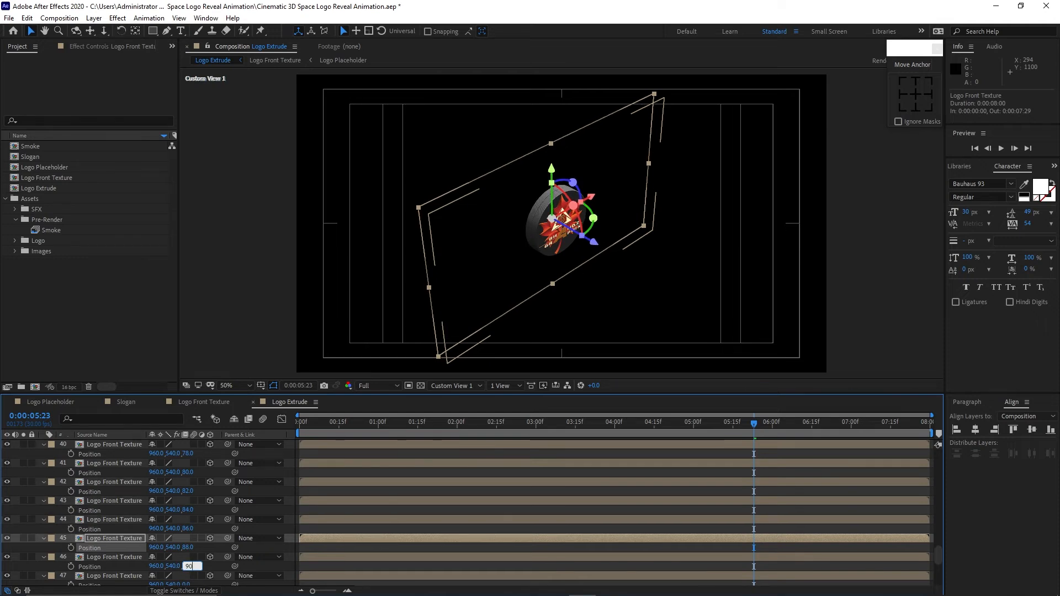
pyautogui.scroll(-3, 215, 523)
pyautogui.click(187, 473)
pyautogui.write('92')
pyautogui.press('Return')
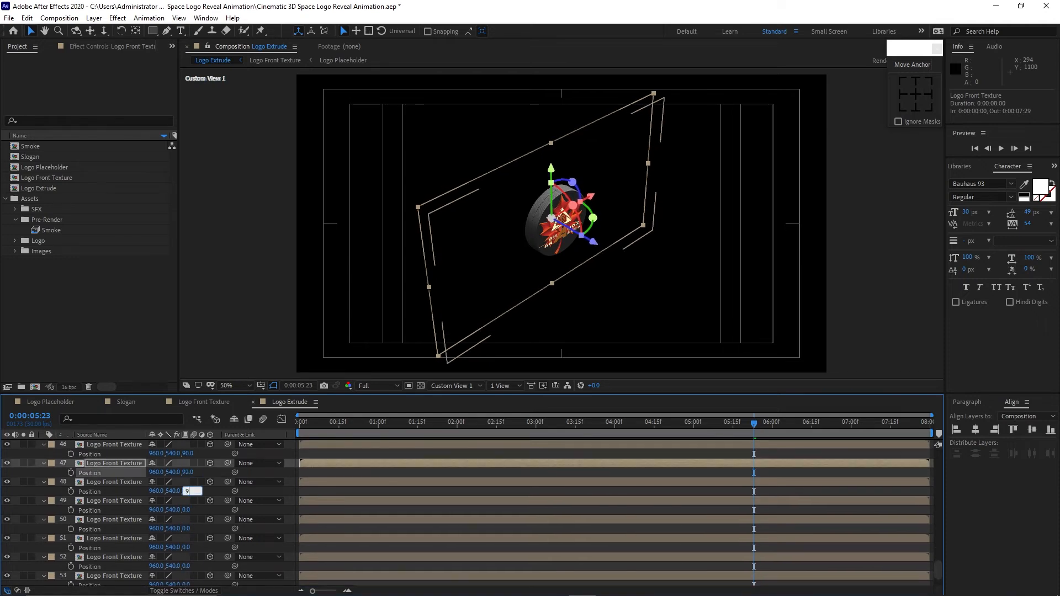
# Set the Z positions of layers 48, 49 and 50 to 94, 96 and 98
pyautogui.click(187, 491)
pyautogui.write('94')
pyautogui.press('Return')
pyautogui.click(186, 510)
pyautogui.write('96')
pyautogui.press('Return')
pyautogui.click(189, 528)
pyautogui.write('98')
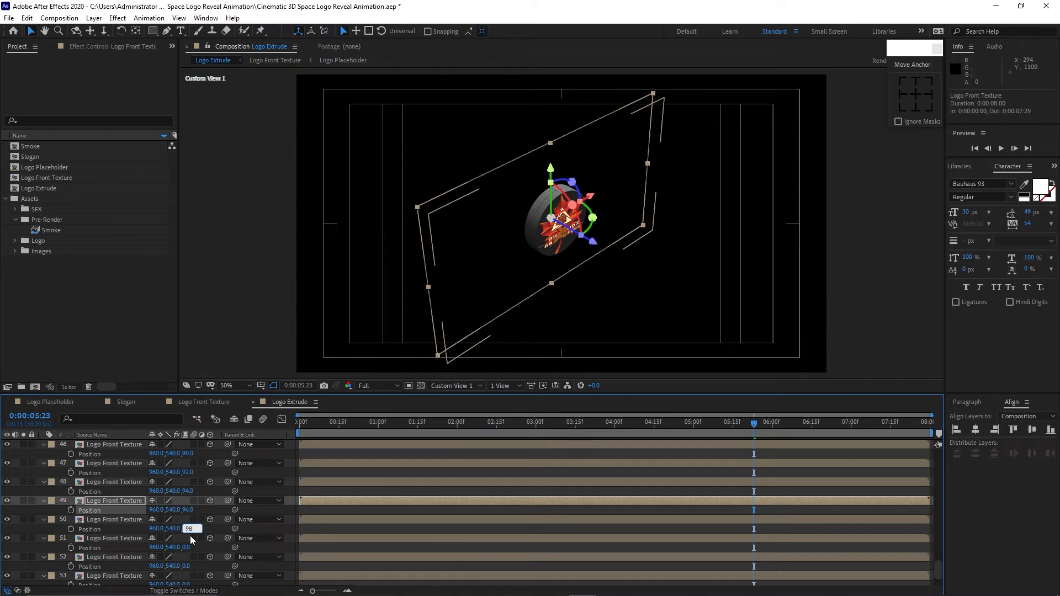
pyautogui.press('Return')
# Set the Z positions of layers 51 and 52 to 100 and 102
pyautogui.click(187, 547)
pyautogui.write('100')
pyautogui.press('Return')
pyautogui.click(187, 566)
pyautogui.write('102')
pyautogui.press('Return')
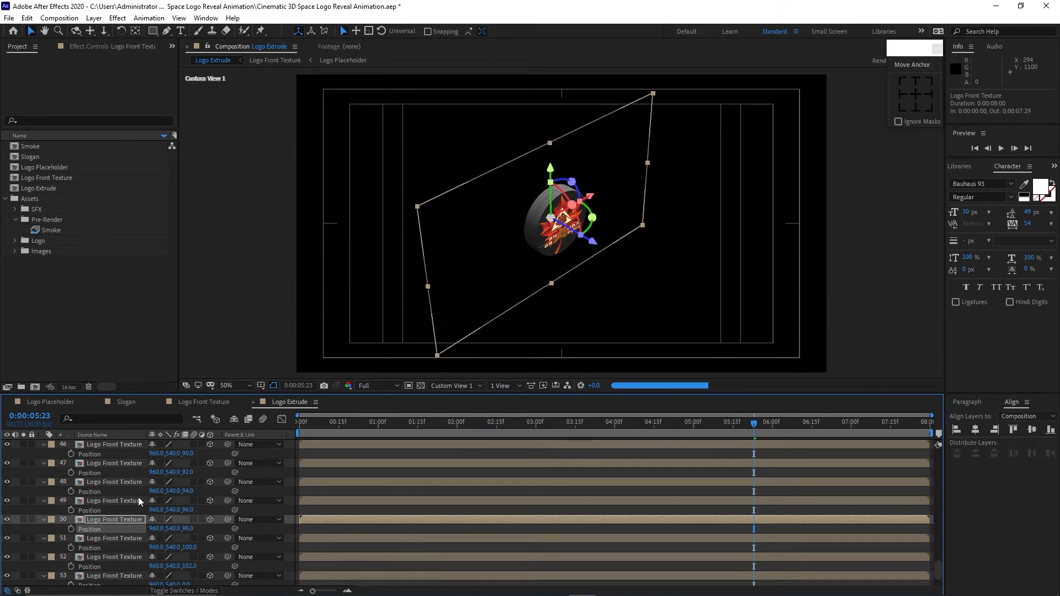
# Set the Z positions of layers 53, 54 and 55 to 104, 106 and 108
pyautogui.scroll(-2, 186, 566)
pyautogui.click(186, 543)
pyautogui.write('104')
pyautogui.press('Return')
pyautogui.click(187, 561)
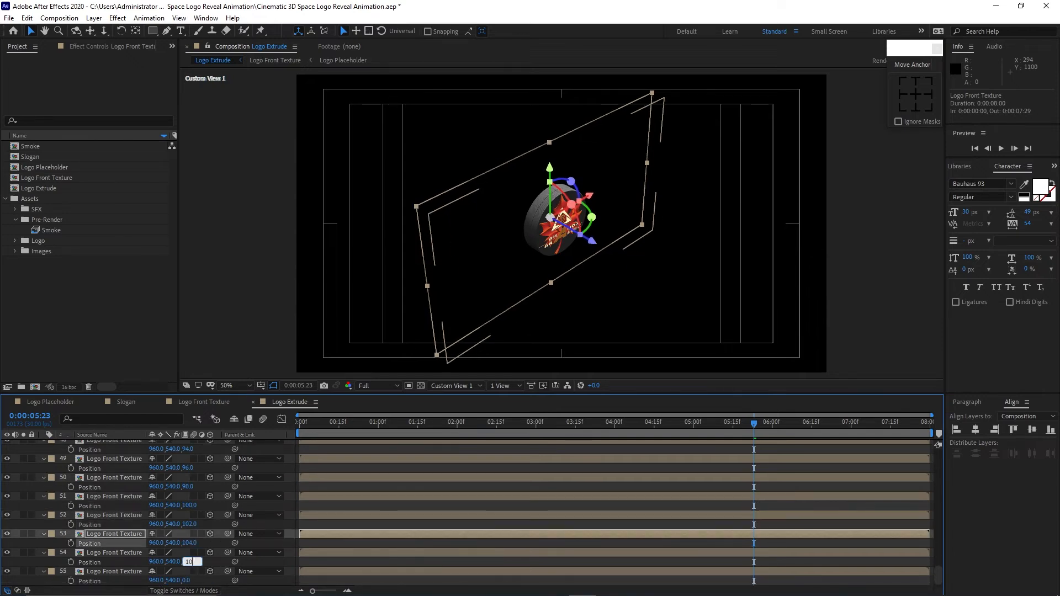
pyautogui.write('106')
pyautogui.press('Return')
pyautogui.click(188, 580)
pyautogui.write('108')
pyautogui.press('Return')
# Collapse the Position properties of all Logo Front Texture layers, return to the first layer and deselect everything
pyautogui.click(125, 522)
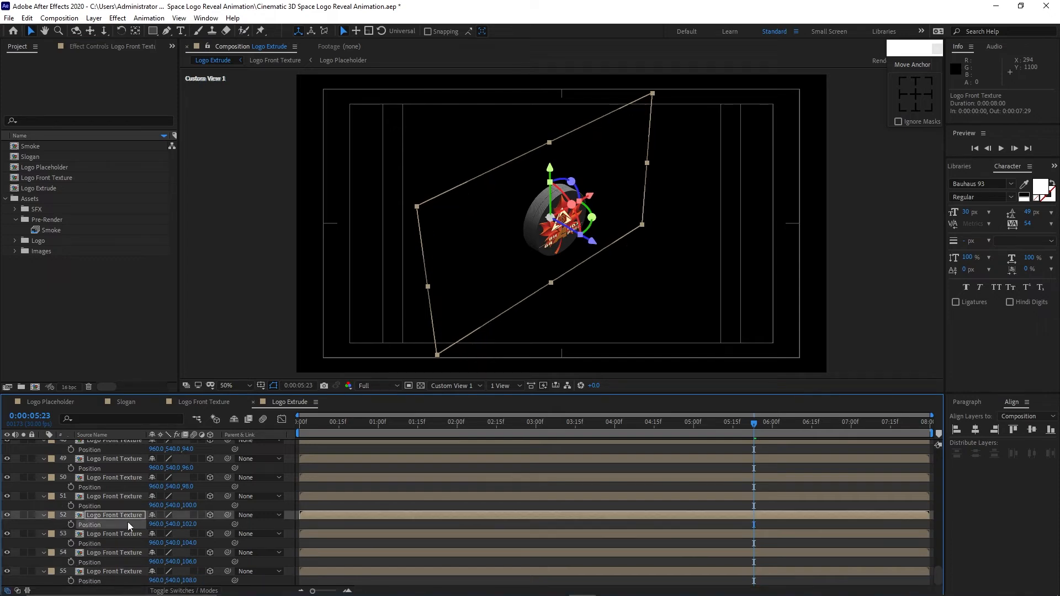
pyautogui.hotkey('ctrl', 'a')
pyautogui.click(44, 477)
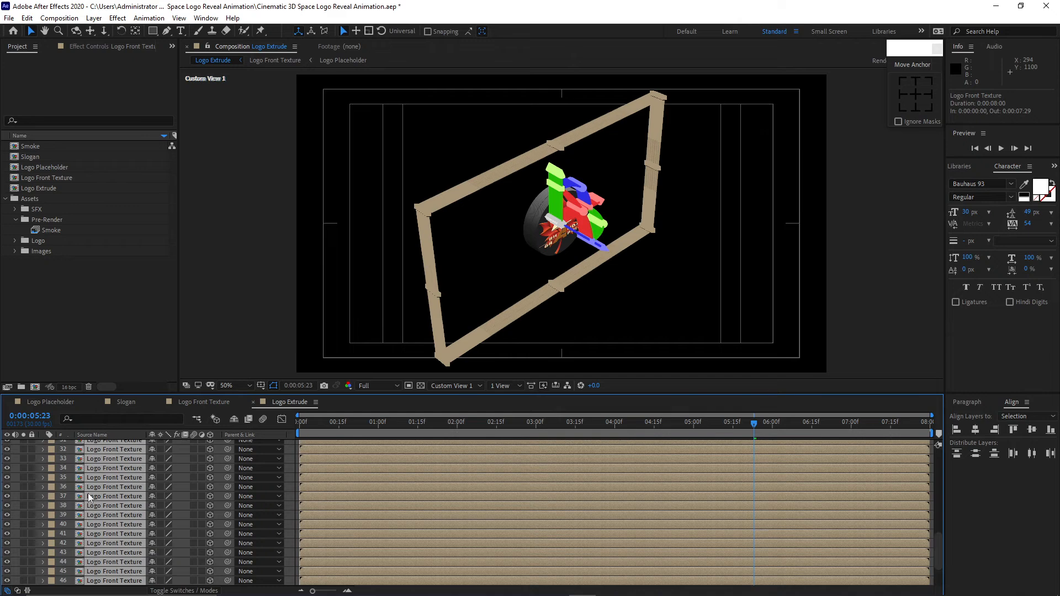
pyautogui.scroll(10, 91, 495)
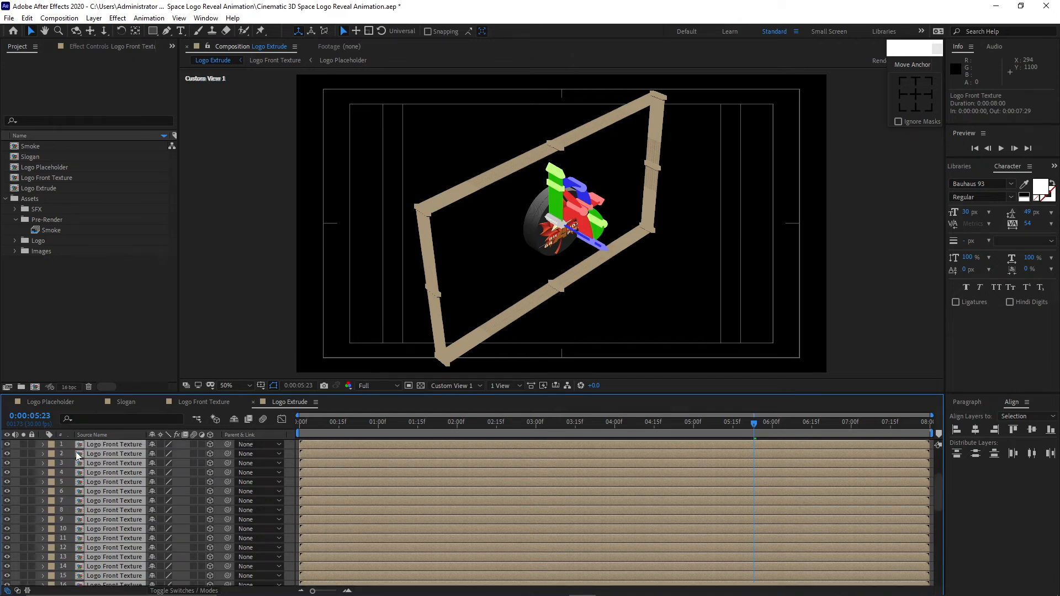
pyautogui.press('F2')
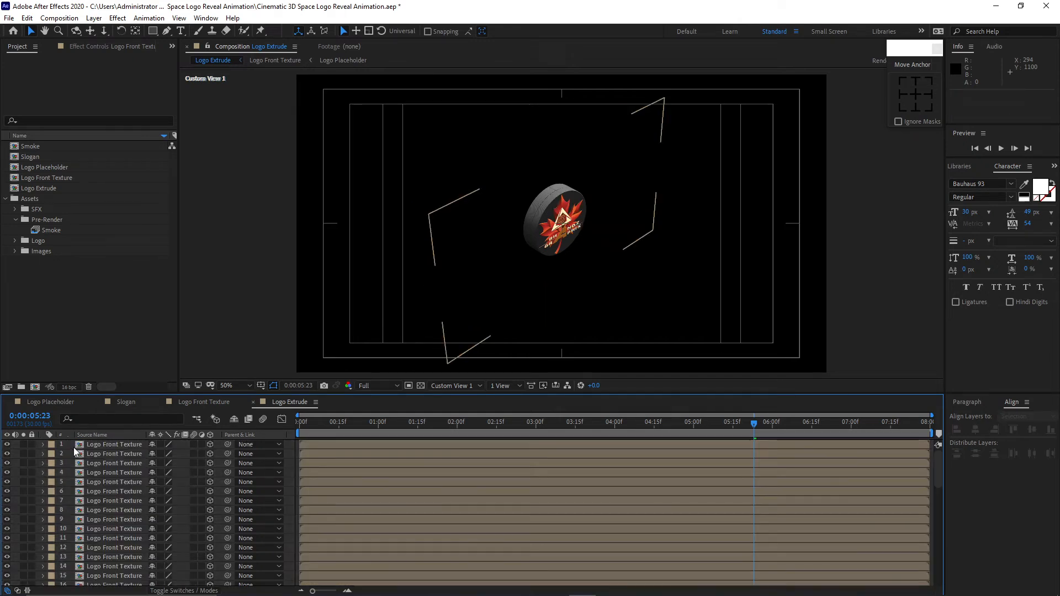
# Apply the Bevel Alpha effect to the first Logo Front Texture layer and set its edge thickness to 3
pyautogui.click(120, 446)
pyautogui.click(117, 18)
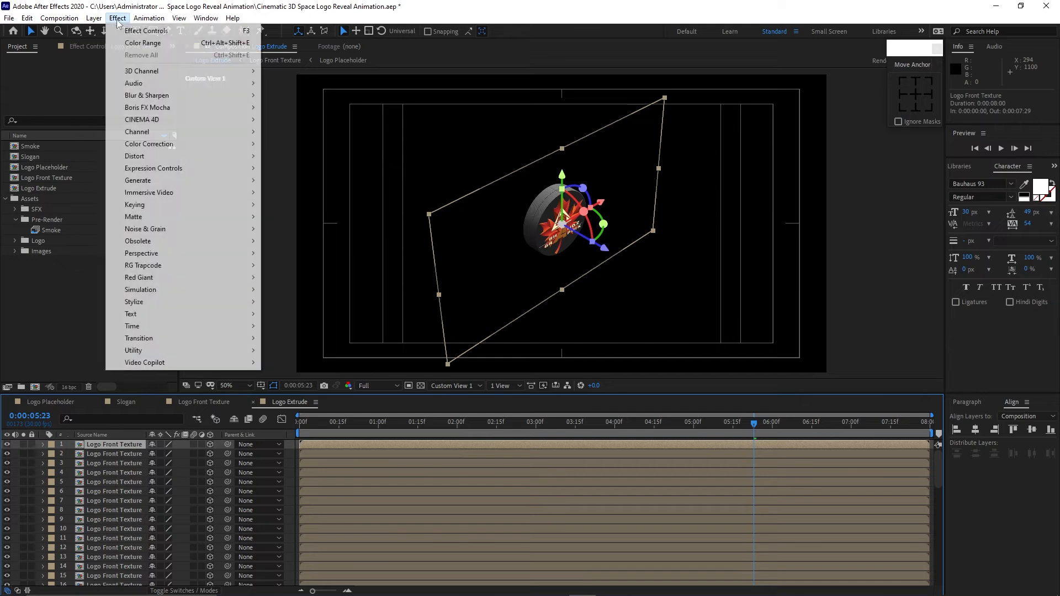
pyautogui.moveTo(182, 253)
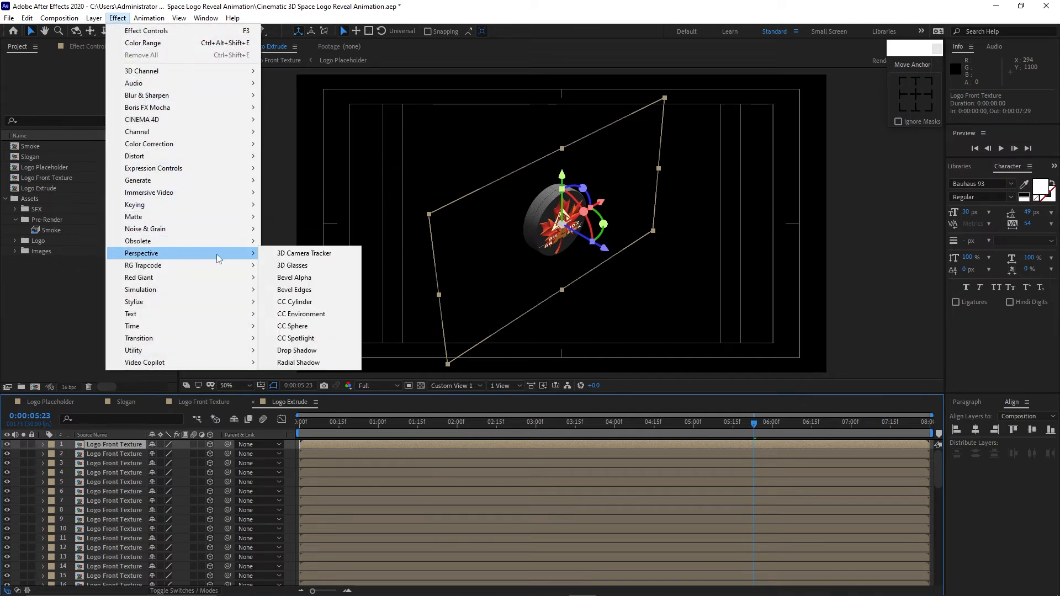
pyautogui.click(280, 277)
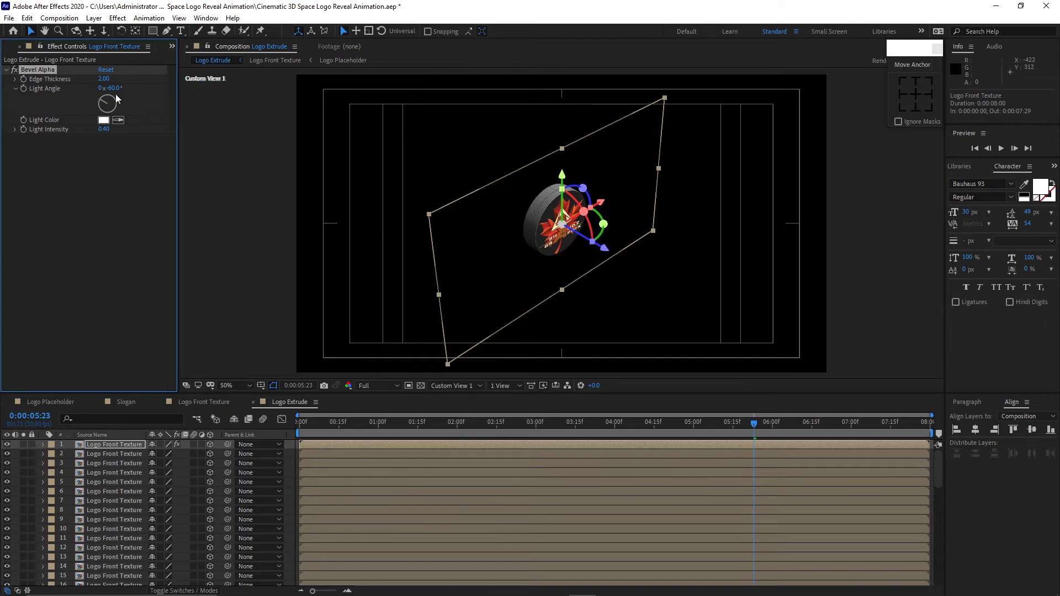
pyautogui.click(103, 80)
pyautogui.write('3')
pyautogui.press('Return')
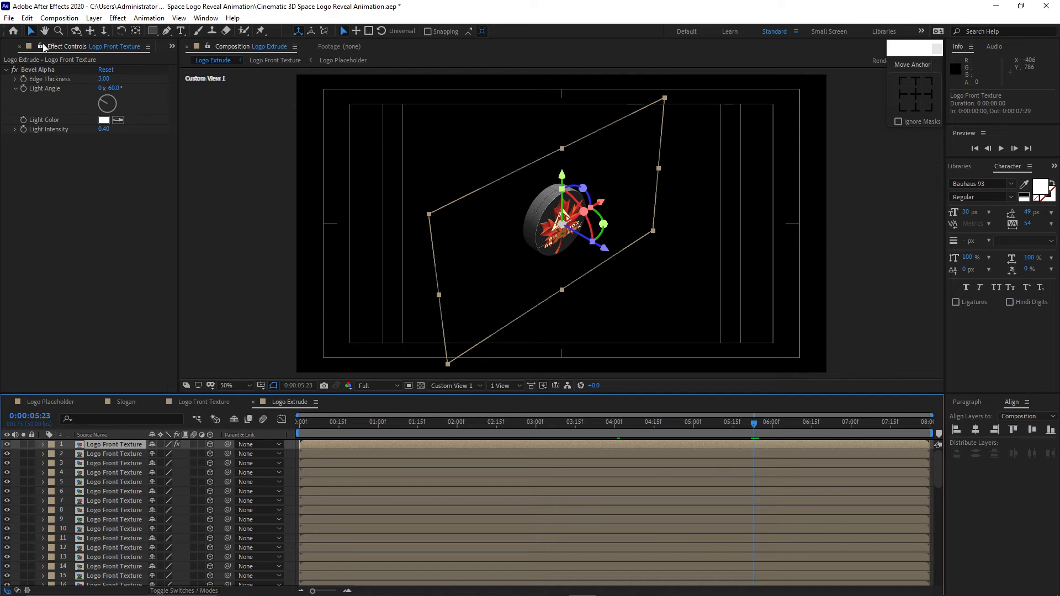
# Create a new composition named 3D Logo
pyautogui.click(58, 18)
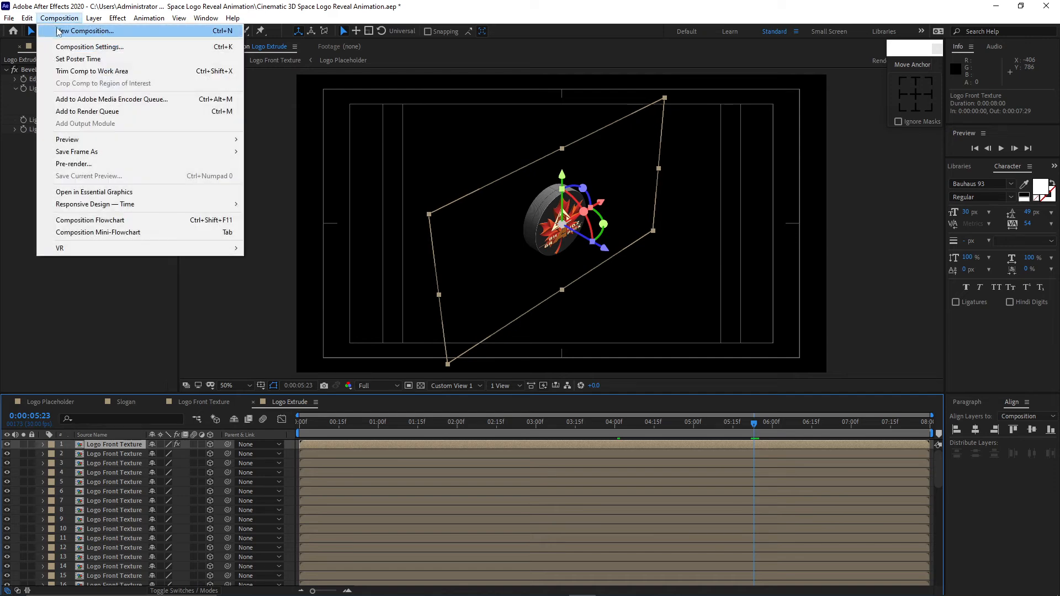
pyautogui.click(57, 31)
pyautogui.write('3D Logo')
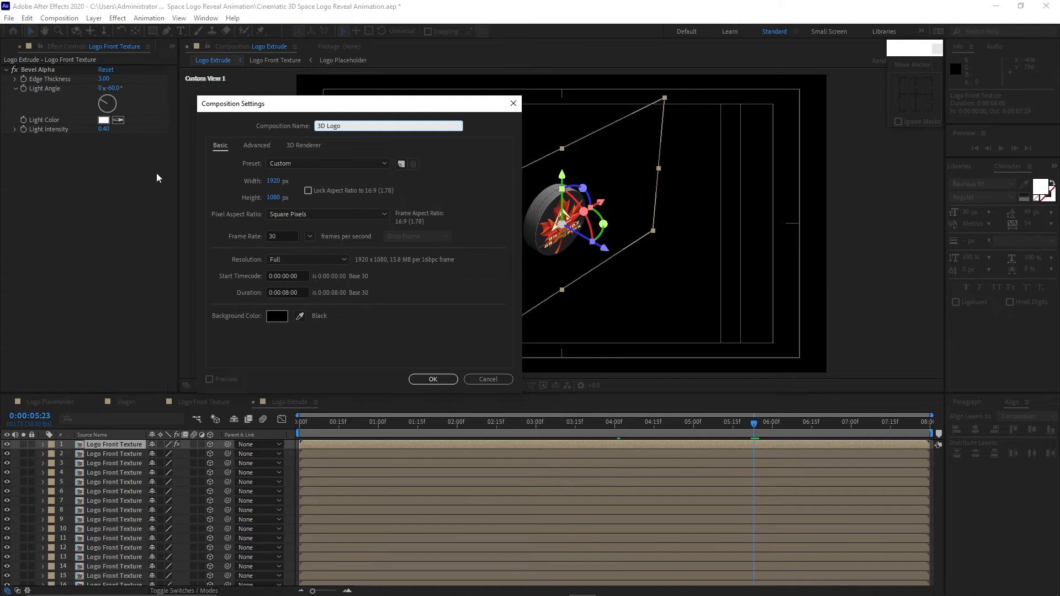
pyautogui.click(433, 379)
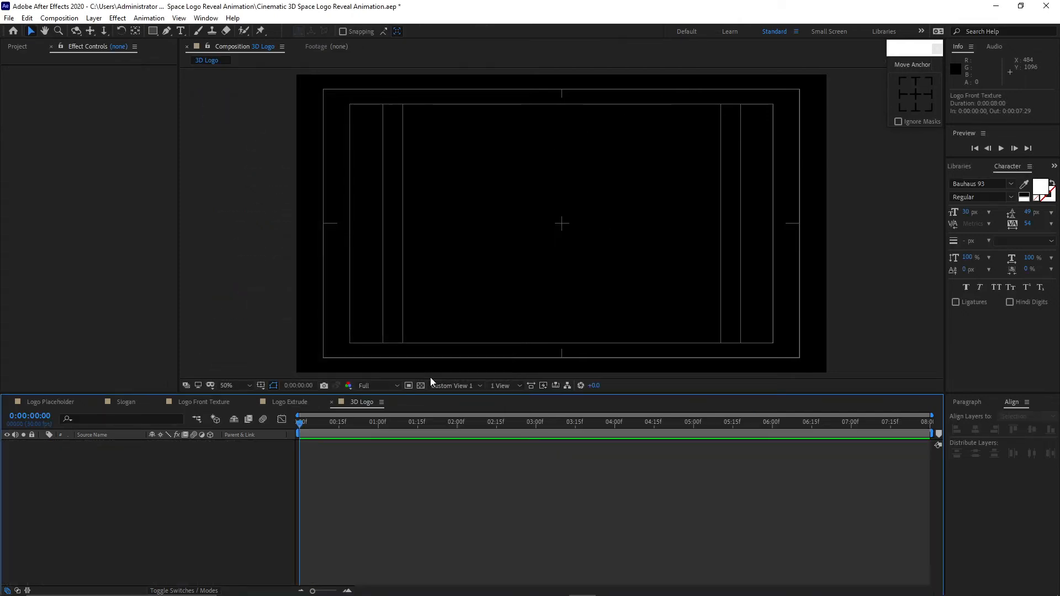
# Add the Logo Extrude composition to the 3D Logo timeline and enable collapse transformations on it
pyautogui.click(24, 48)
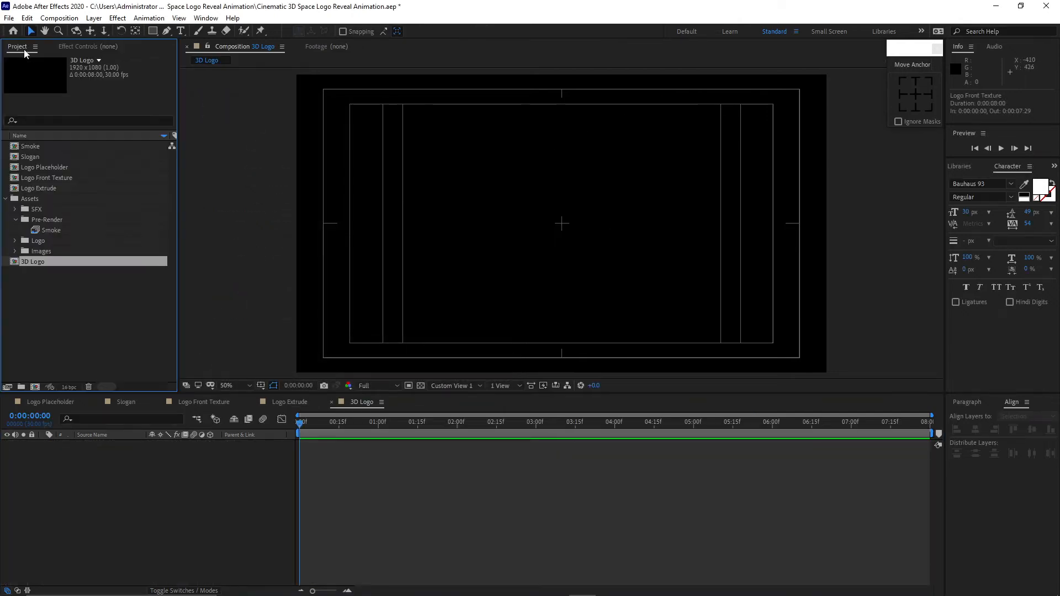
pyautogui.click(45, 188)
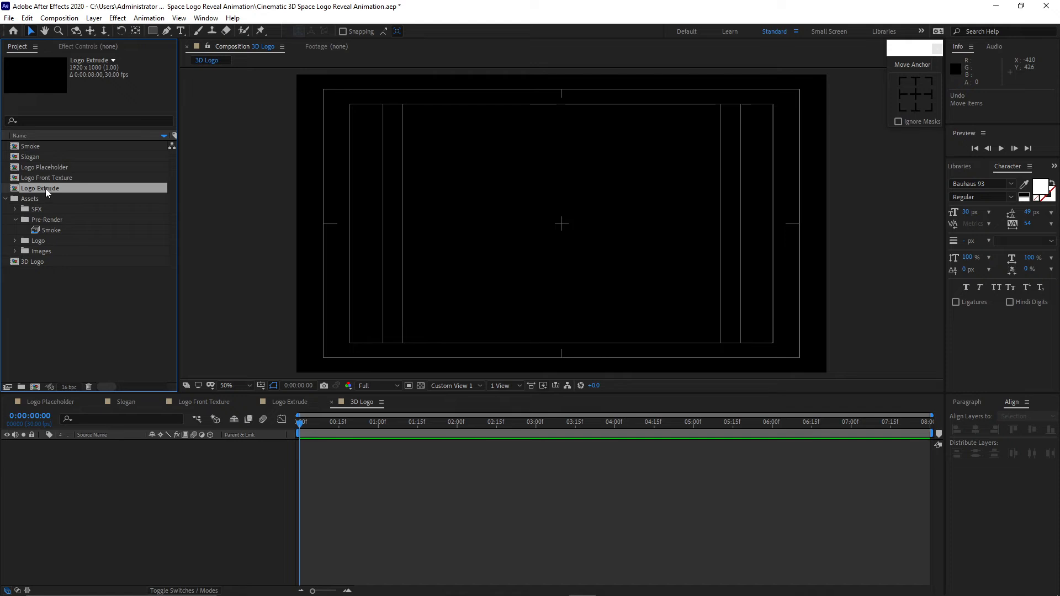
pyautogui.moveTo(46, 187); pyautogui.dragTo(154, 479)
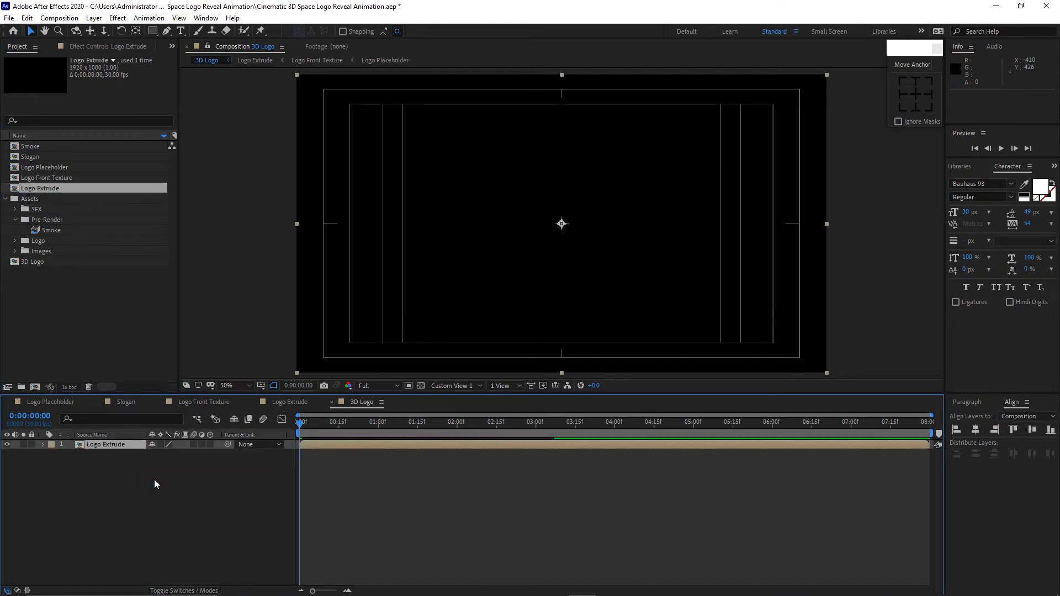
pyautogui.click(160, 445)
# Create a composition-sized white solid, place it below Logo Extrude and make it a 3D layer
pyautogui.click(94, 18)
pyautogui.moveTo(230, 33)
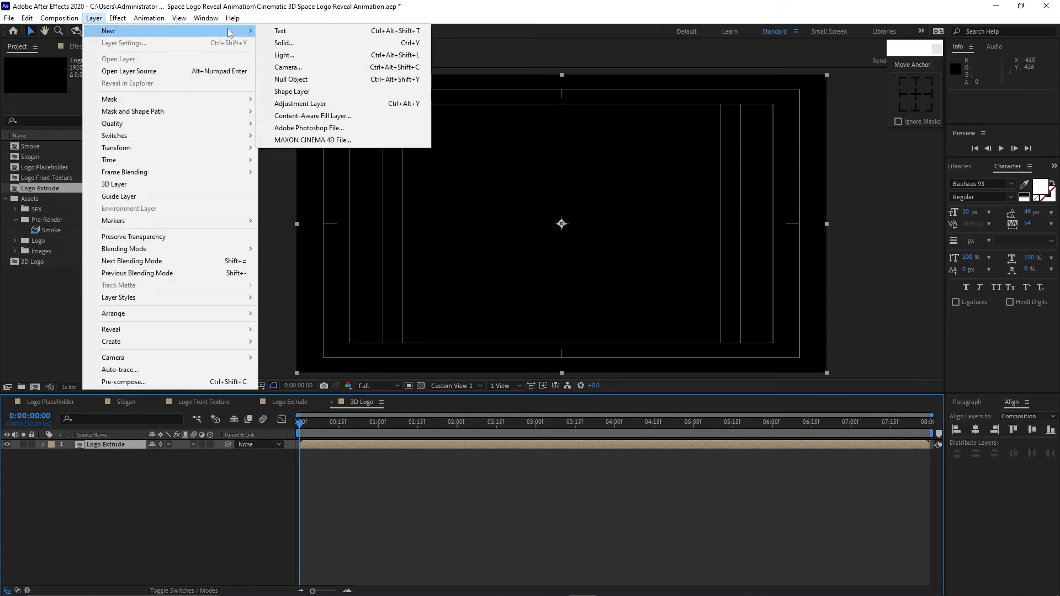
pyautogui.click(283, 44)
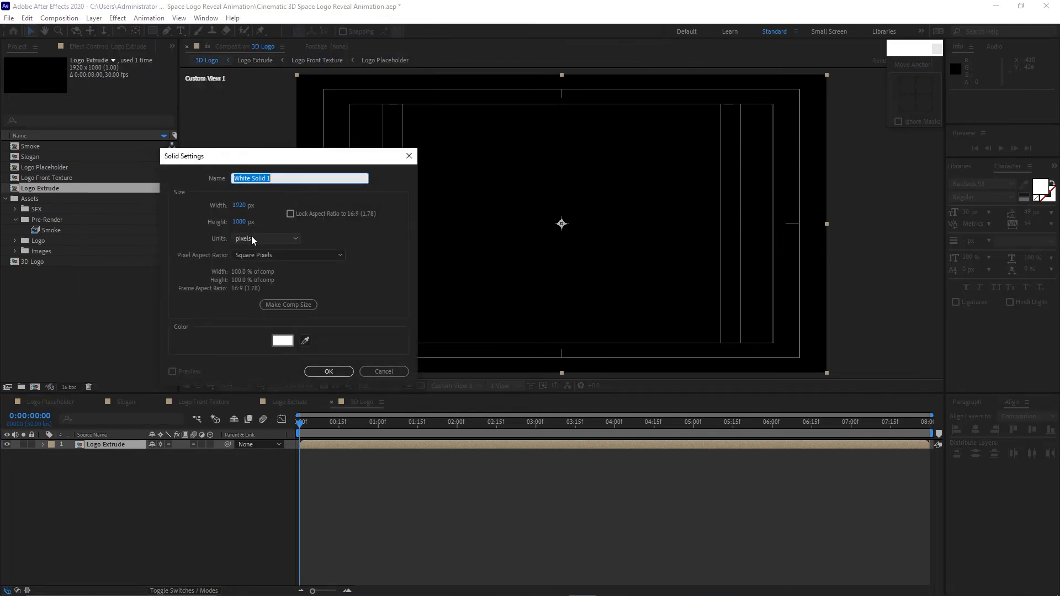
pyautogui.click(283, 305)
pyautogui.click(310, 369)
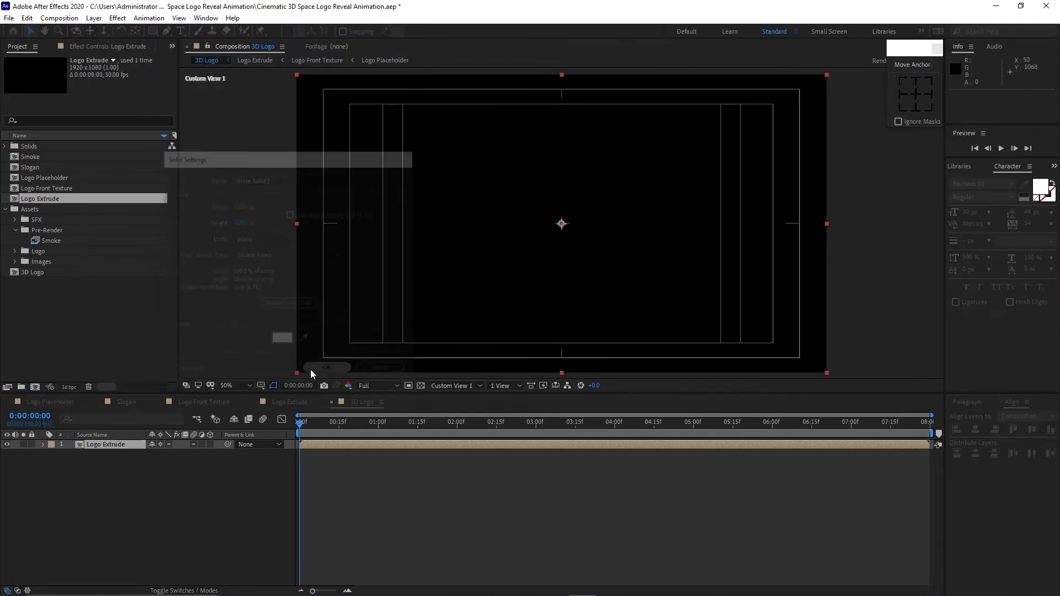
pyautogui.moveTo(114, 446); pyautogui.dragTo(117, 462)
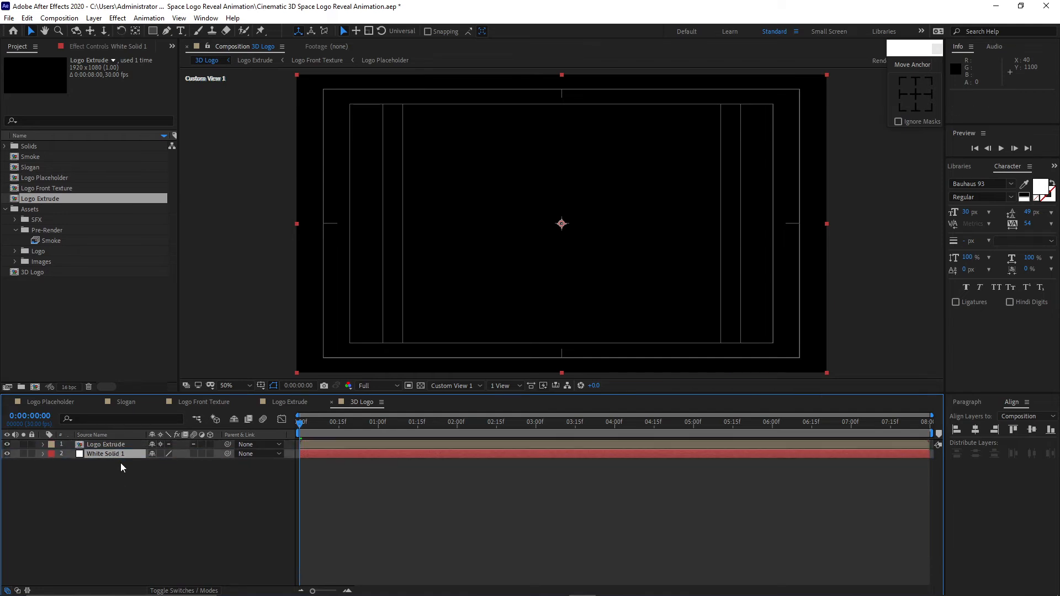
pyautogui.click(211, 454)
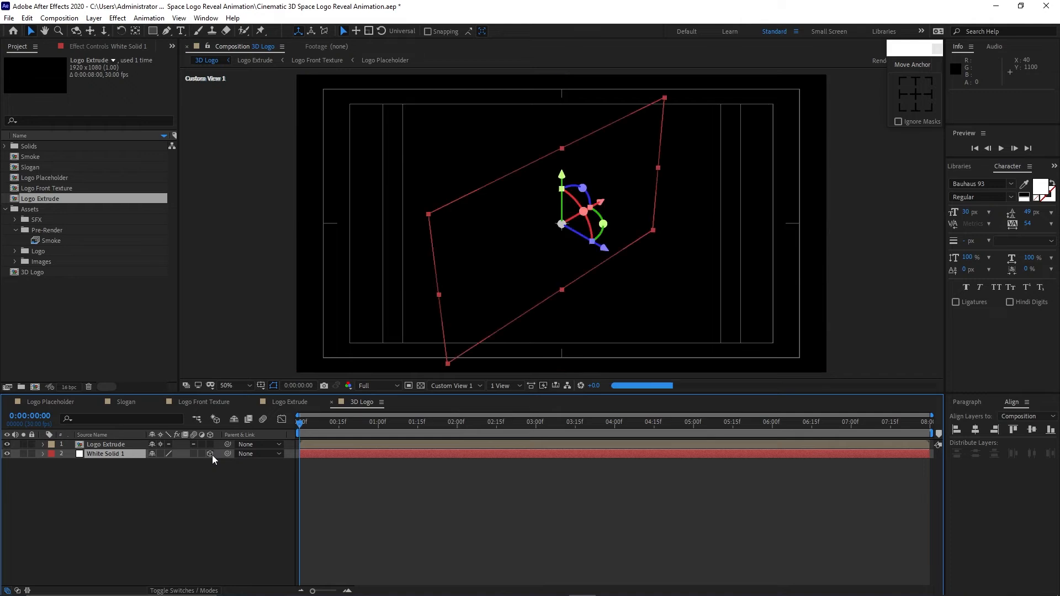
# Apply Brightness & Contrast to the white solid with brightness 27, contrast 10 and legacy support enabled
pyautogui.click(118, 18)
pyautogui.moveTo(177, 145)
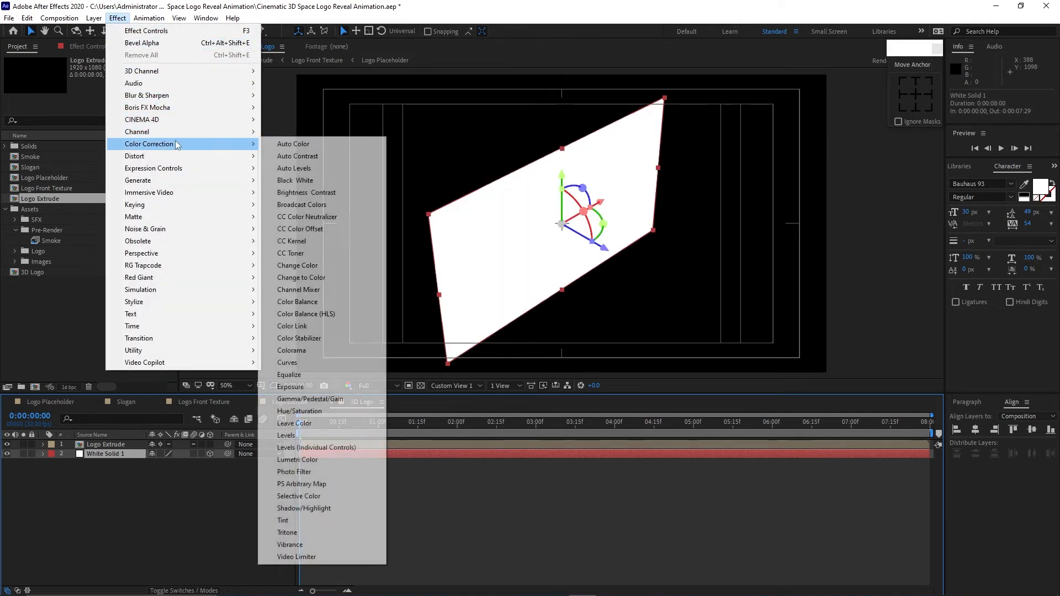
pyautogui.click(301, 193)
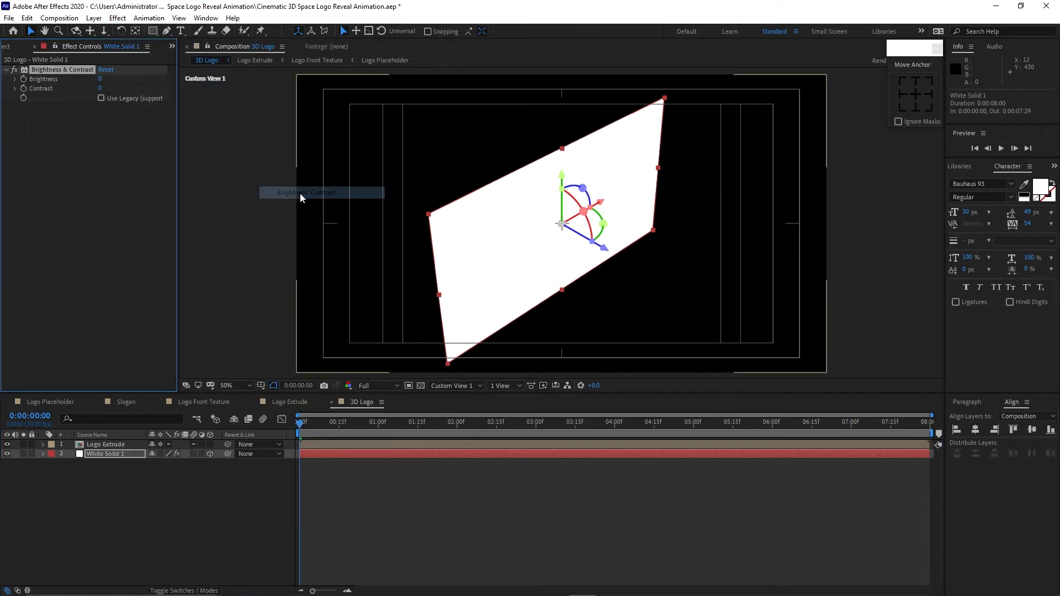
pyautogui.click(101, 80)
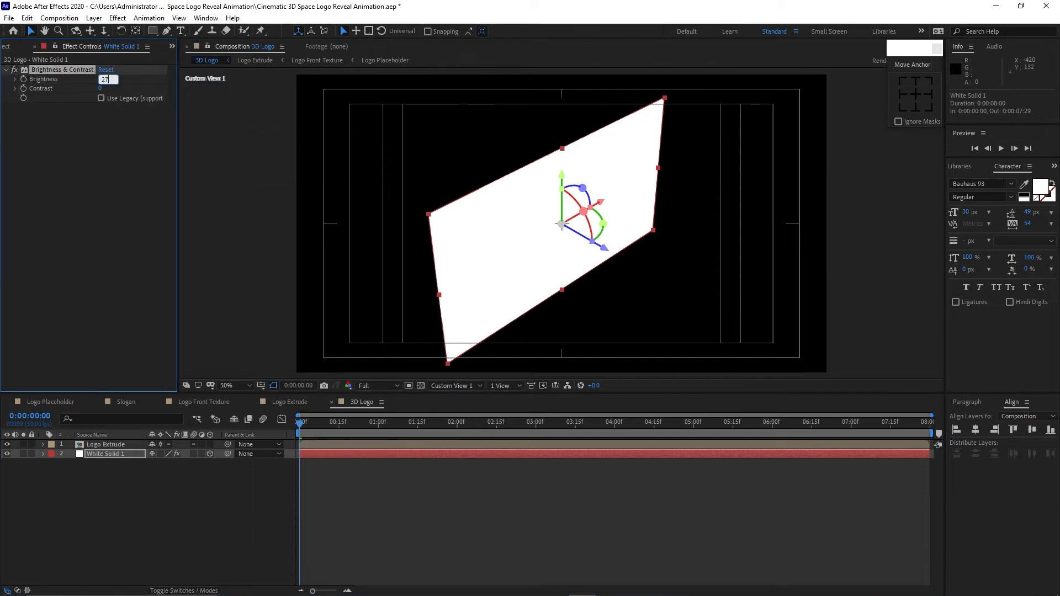
pyautogui.press('Tab')
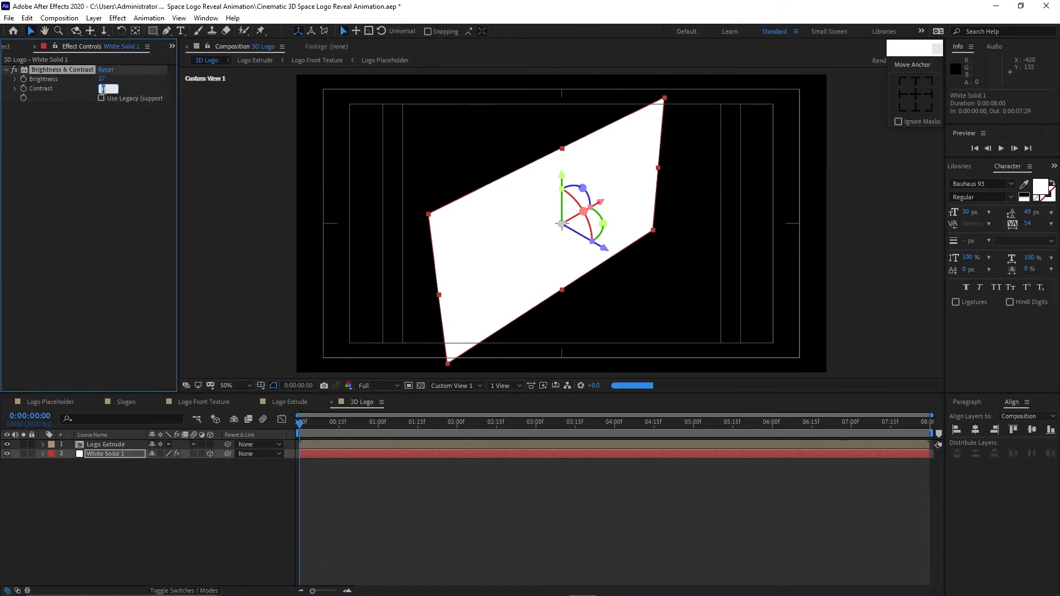
pyautogui.write('10')
pyautogui.click(101, 99)
# Apply the Tint effect to the white solid and map black to colour A15943
pyautogui.click(118, 18)
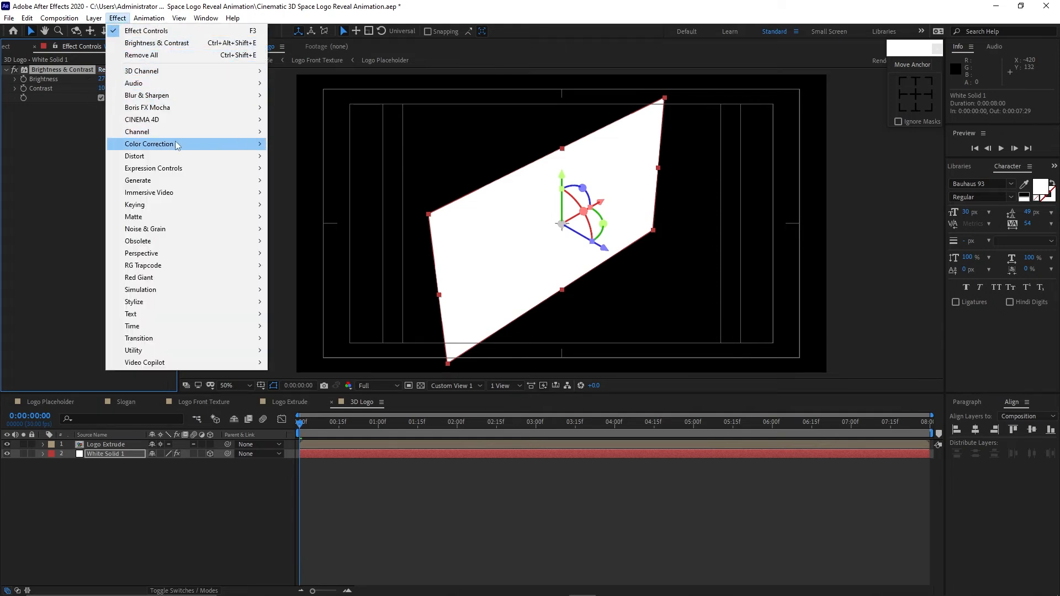
pyautogui.moveTo(177, 145)
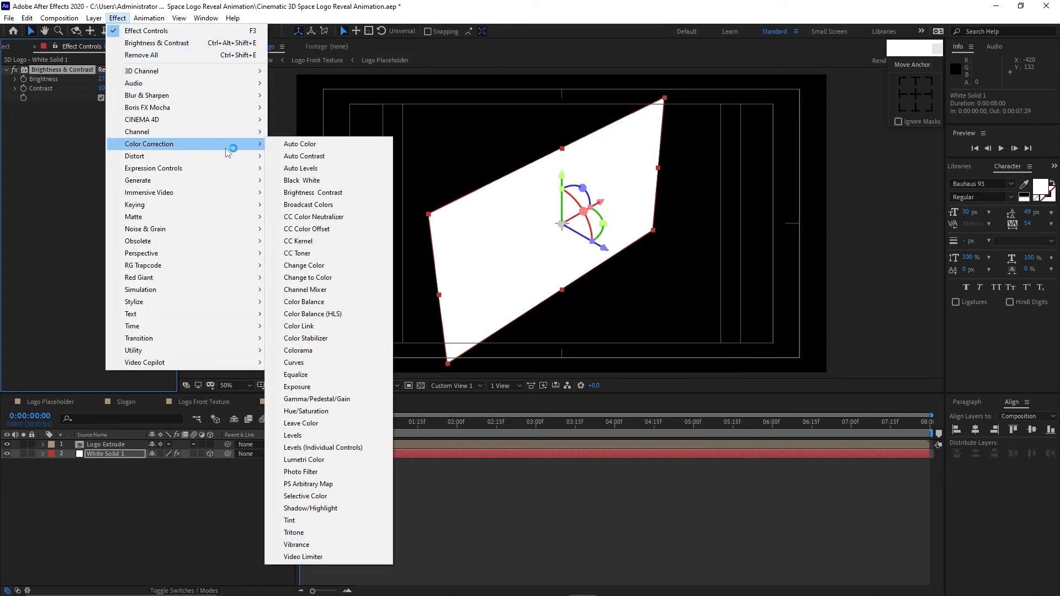
pyautogui.click(303, 522)
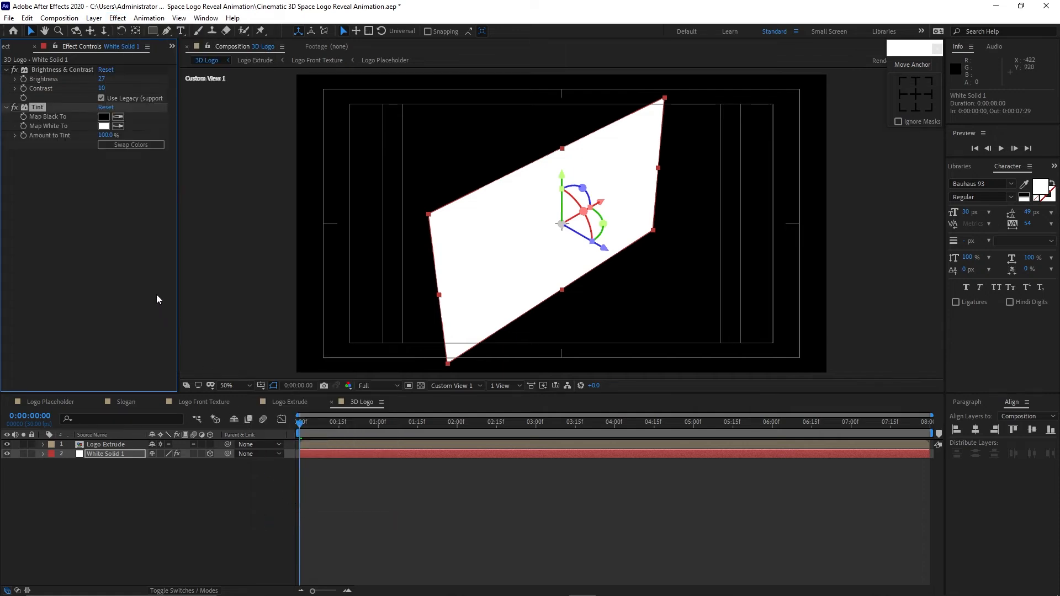
pyautogui.click(103, 116)
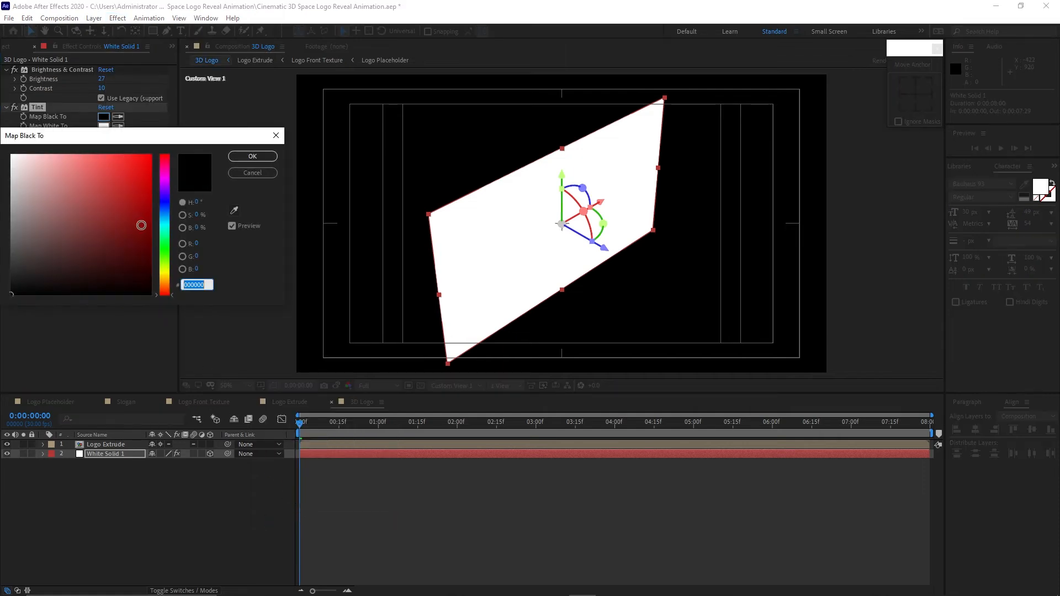
pyautogui.write('A1')
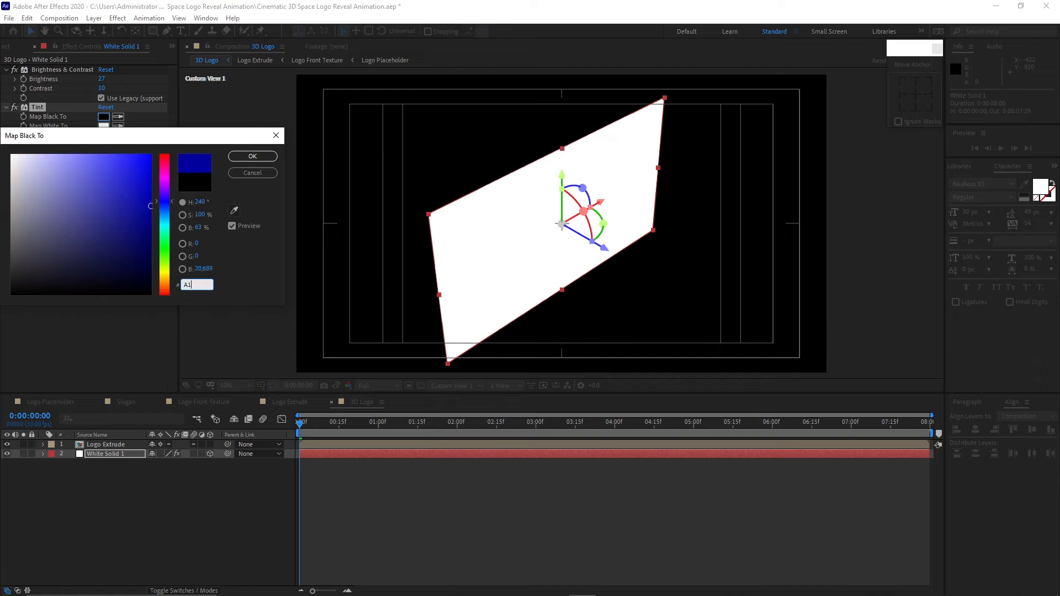
pyautogui.write('5943')
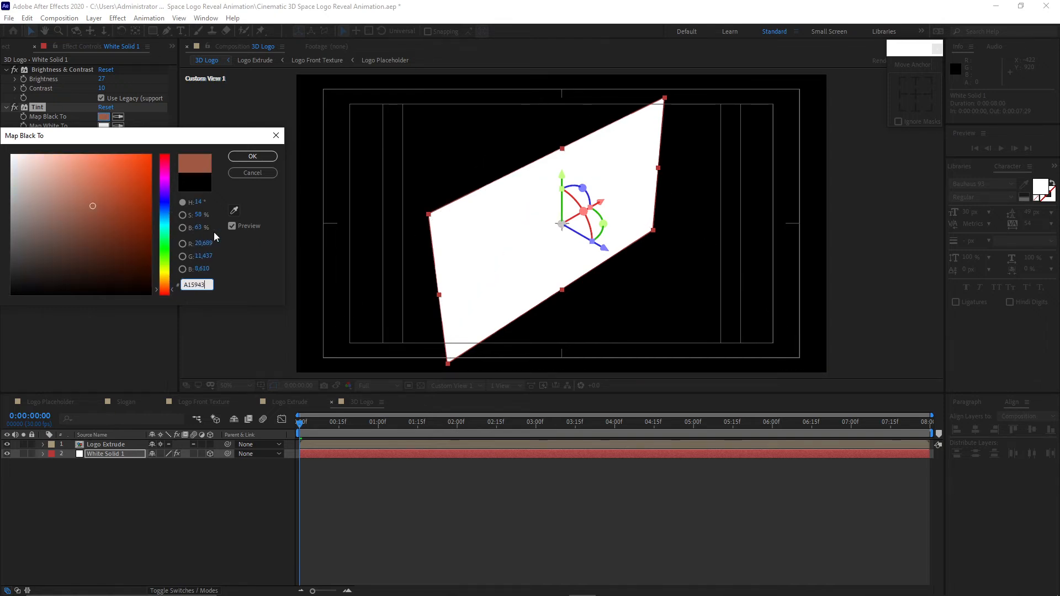
pyautogui.click(252, 157)
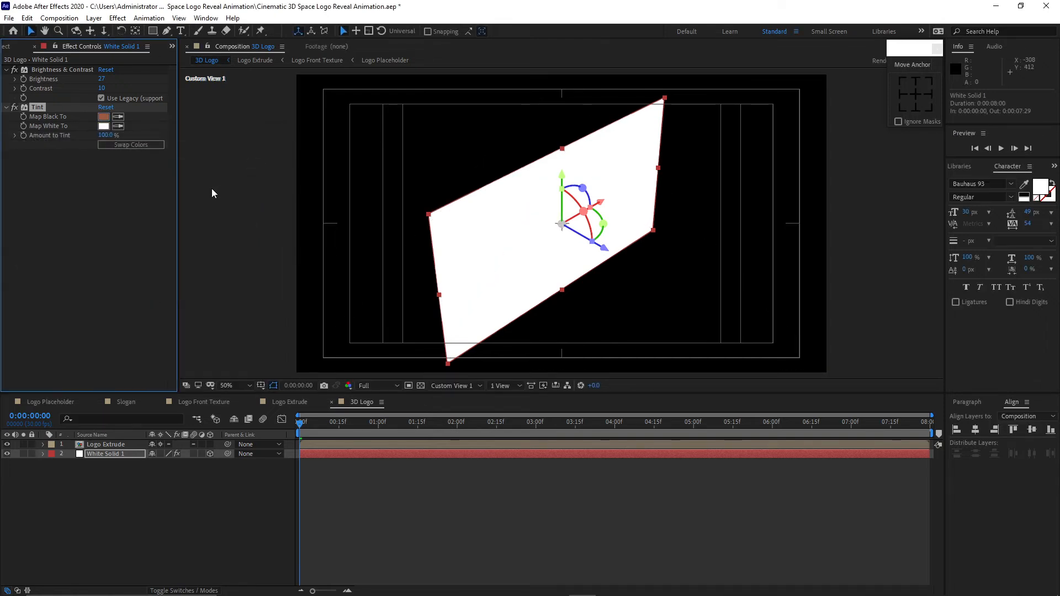
# Map the Tint effect's white to colour EFB65B, then deselect the solid and display the layers' blending mode and track matte options
pyautogui.click(103, 126)
pyautogui.write('EFB65B')
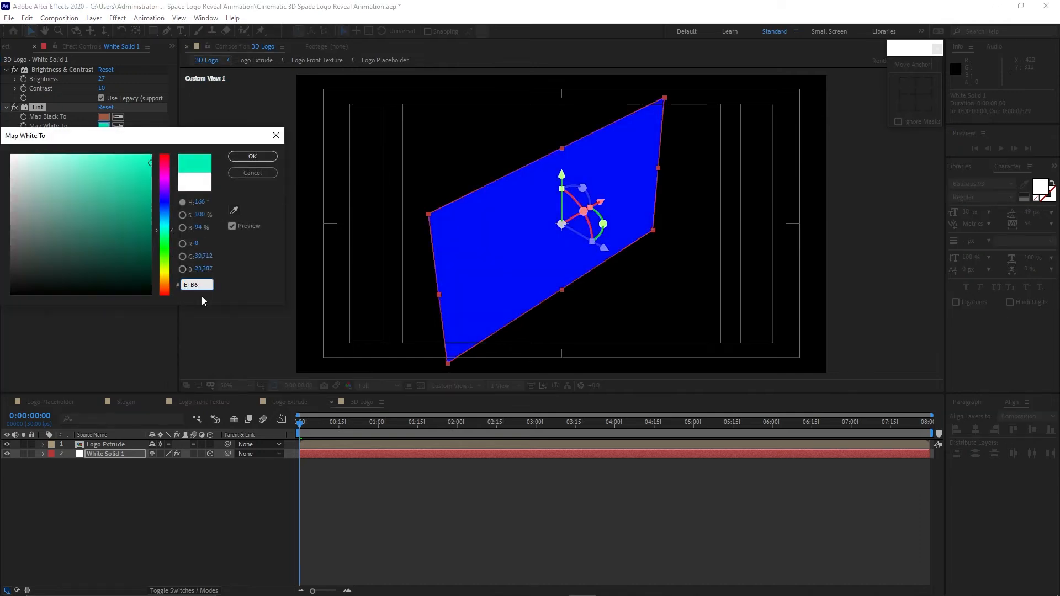
pyautogui.click(263, 157)
pyautogui.click(203, 503)
pyautogui.click(197, 591)
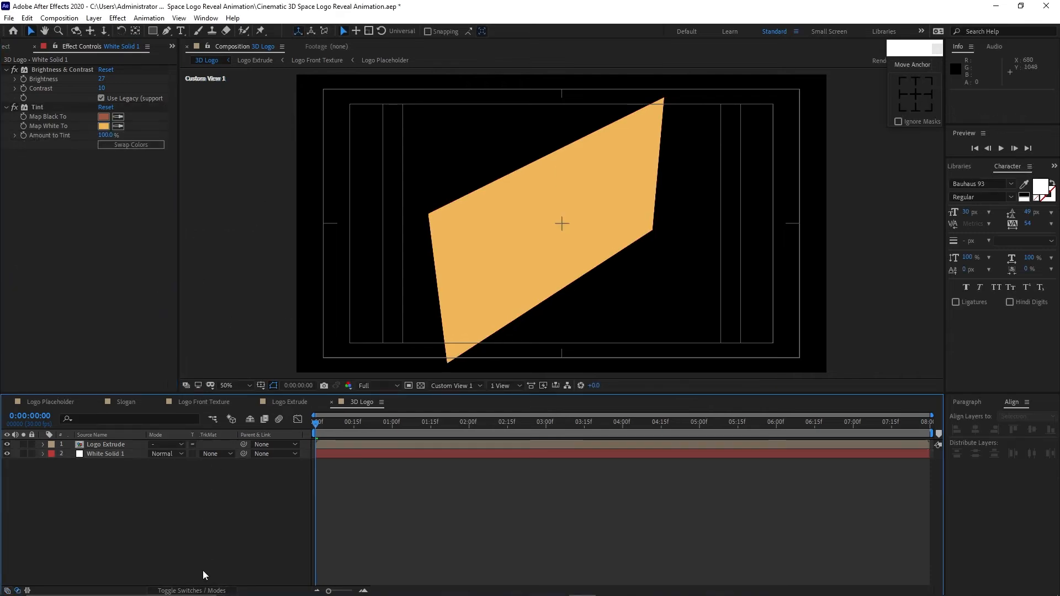
# Set the white solid's track matte to the Logo Extrude layer's alpha and make Logo Extrude visible, previewing at 0:00:04:06
pyautogui.click(230, 455)
pyautogui.click(233, 479)
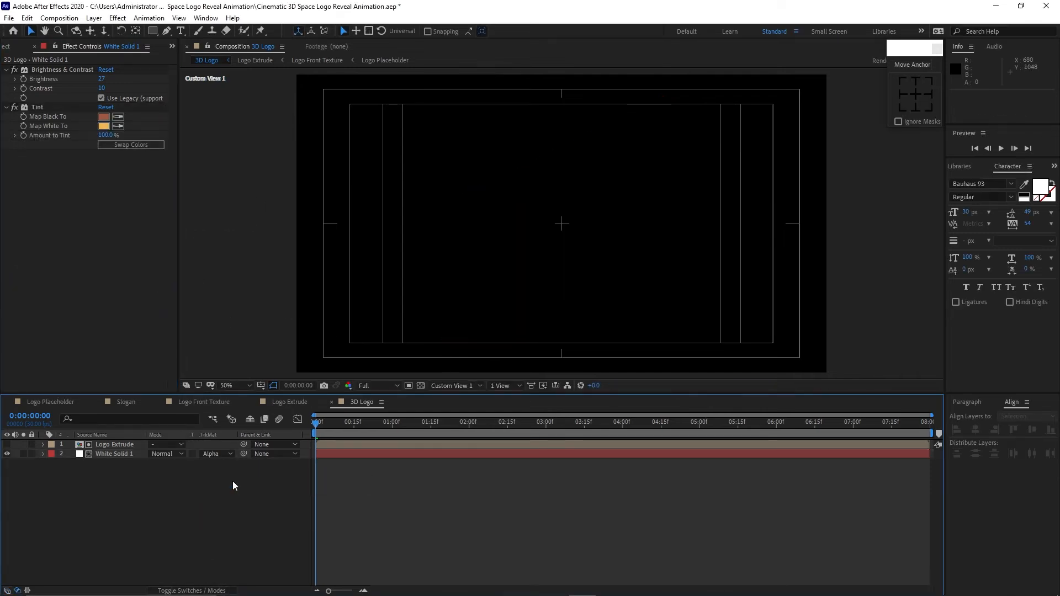
pyautogui.click(323, 422)
pyautogui.moveTo(323, 424); pyautogui.dragTo(638, 423)
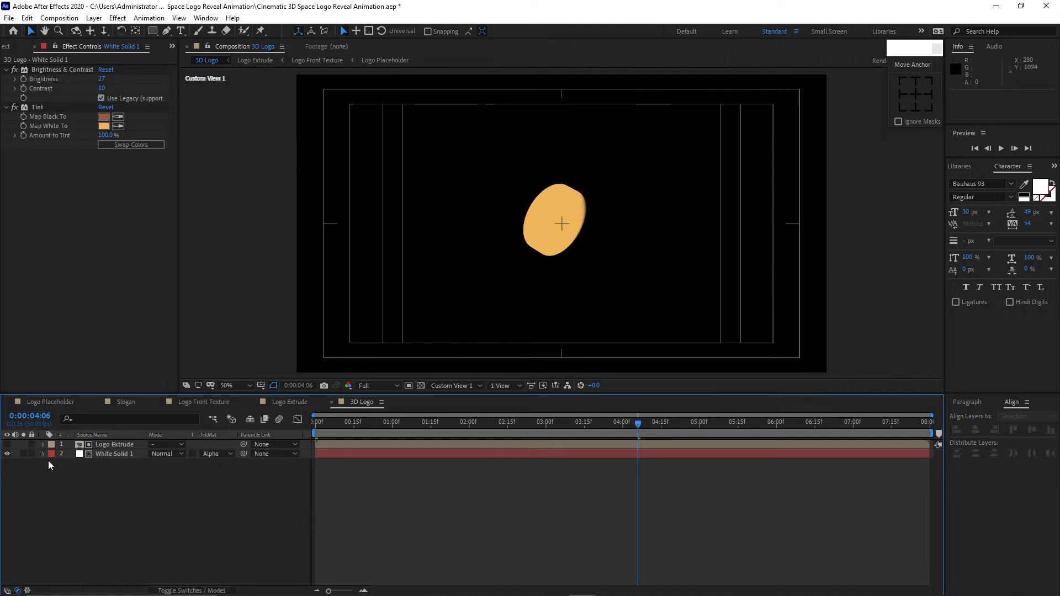
pyautogui.click(7, 445)
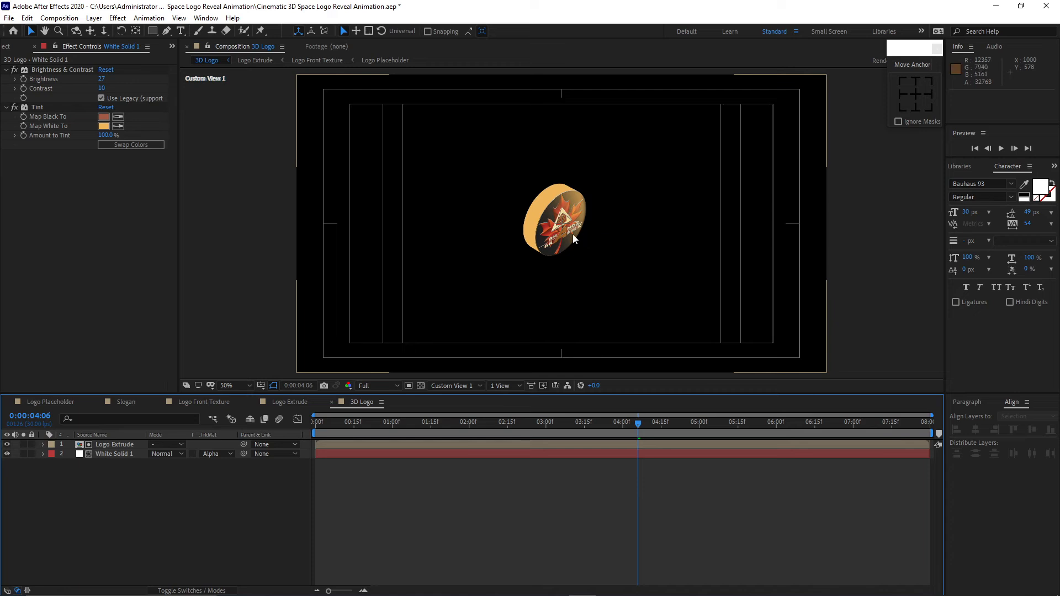
# Create a 1920 x 1080, 30 fps, 8-second composition named 3D Logo Shape
pyautogui.click(59, 18)
pyautogui.click(65, 31)
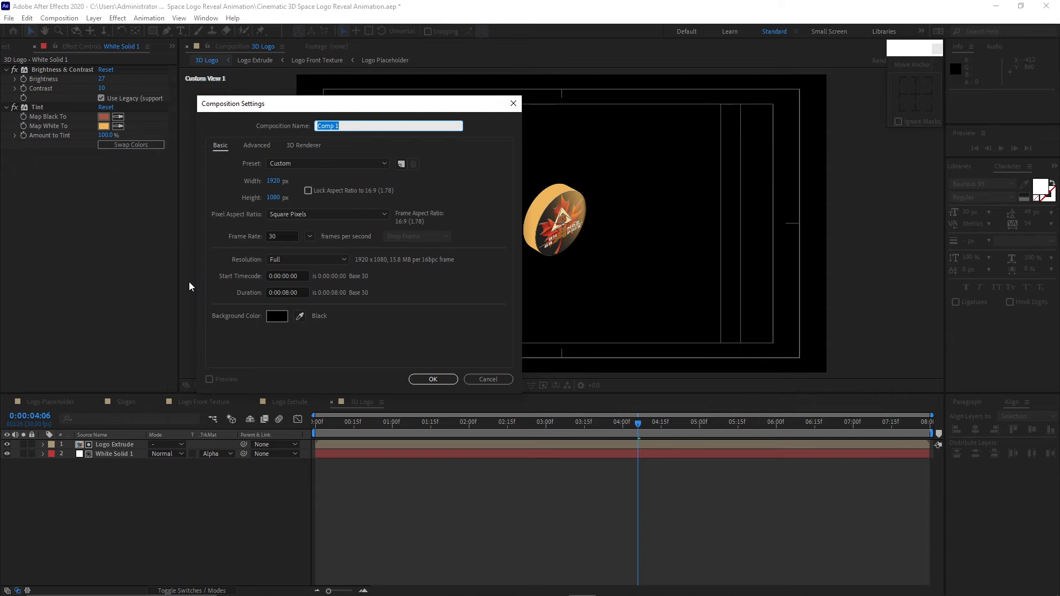
pyautogui.write('3D Logo Shape')
pyautogui.click(422, 381)
# Add a two-node camera to the 3D Logo Shape composition, choosing its lens preset
pyautogui.click(97, 19)
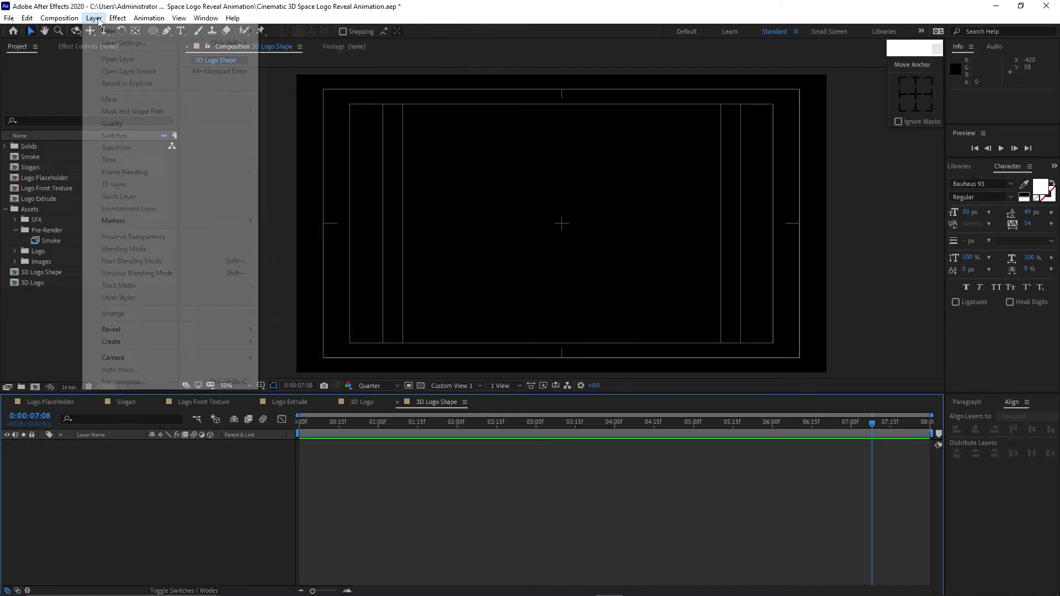
pyautogui.moveTo(152, 28)
pyautogui.click(276, 67)
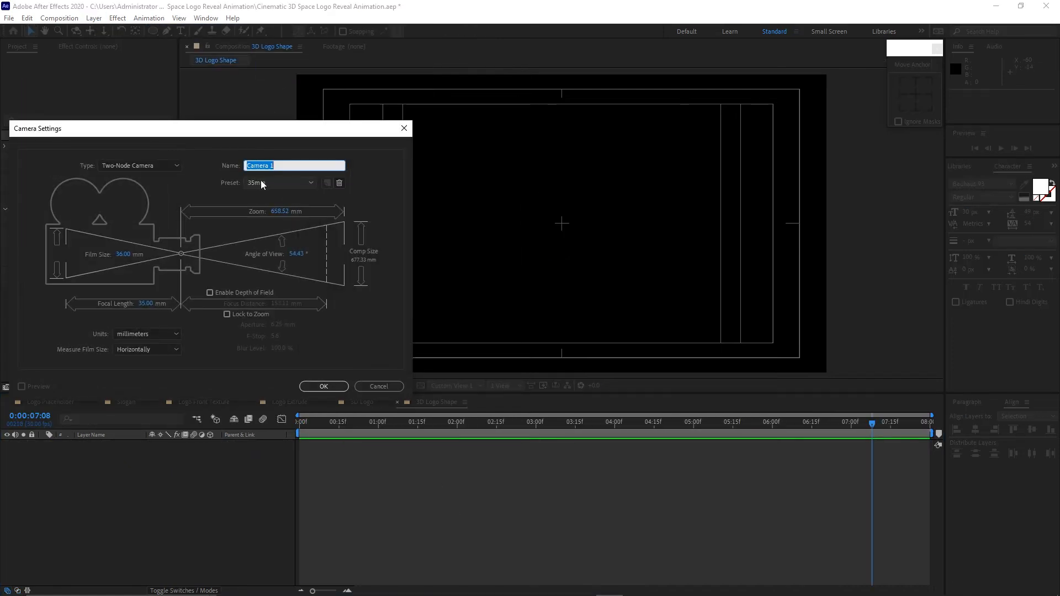
pyautogui.click(260, 183)
pyautogui.click(267, 198)
pyautogui.click(324, 386)
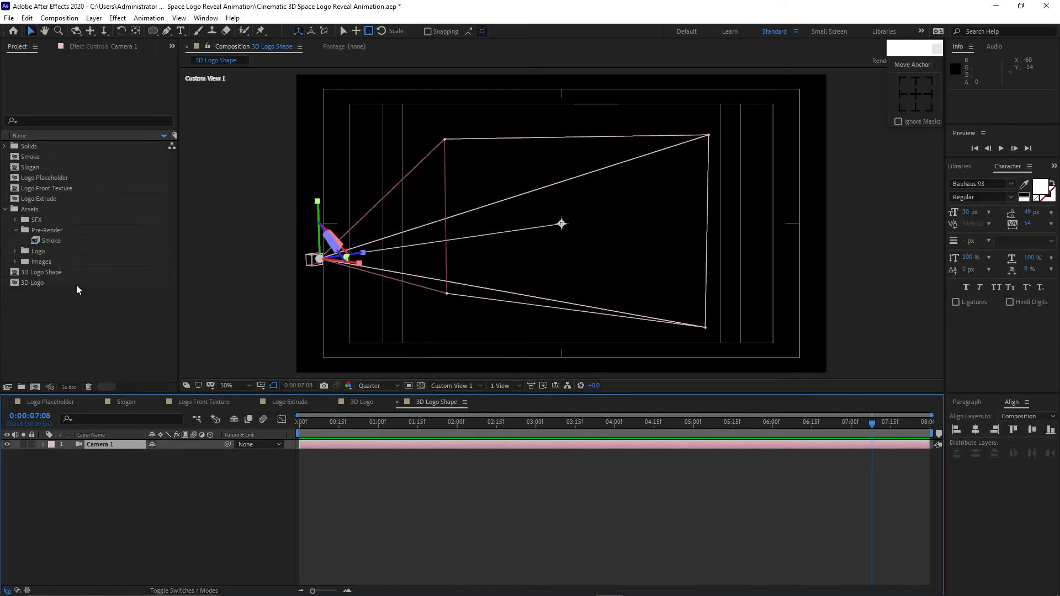
# Place the 3D Logo composition below the camera, with collapsed transformations and 3D enabled
pyautogui.moveTo(76, 284); pyautogui.dragTo(157, 526)
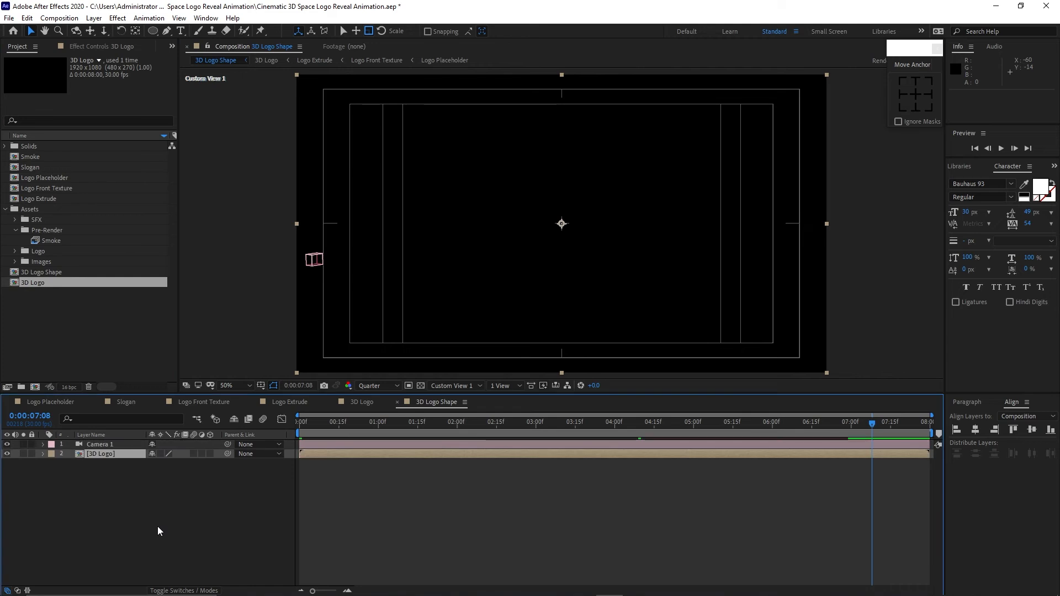
pyautogui.click(160, 453)
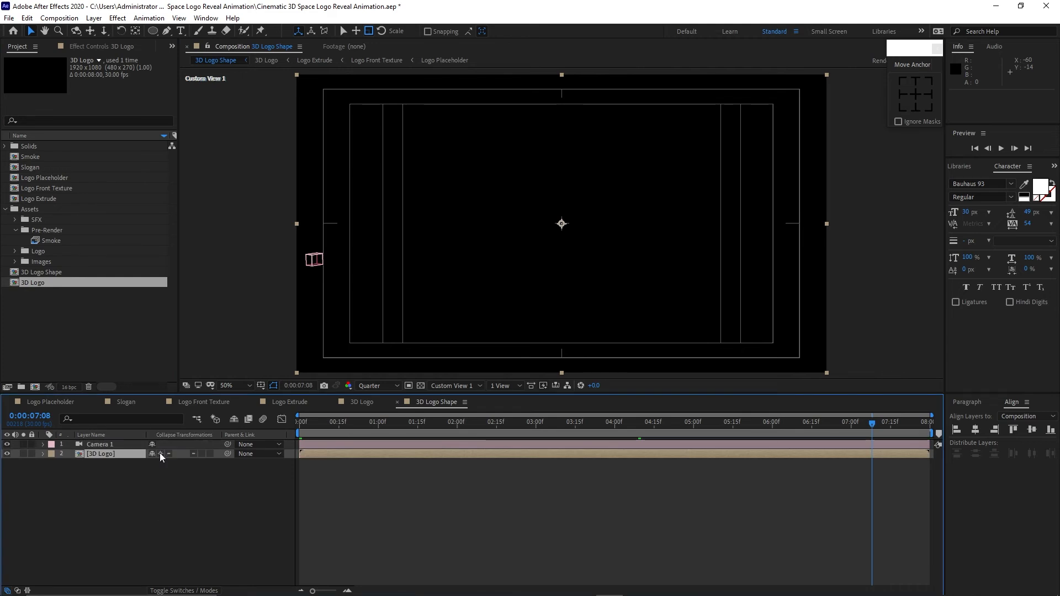
pyautogui.click(209, 453)
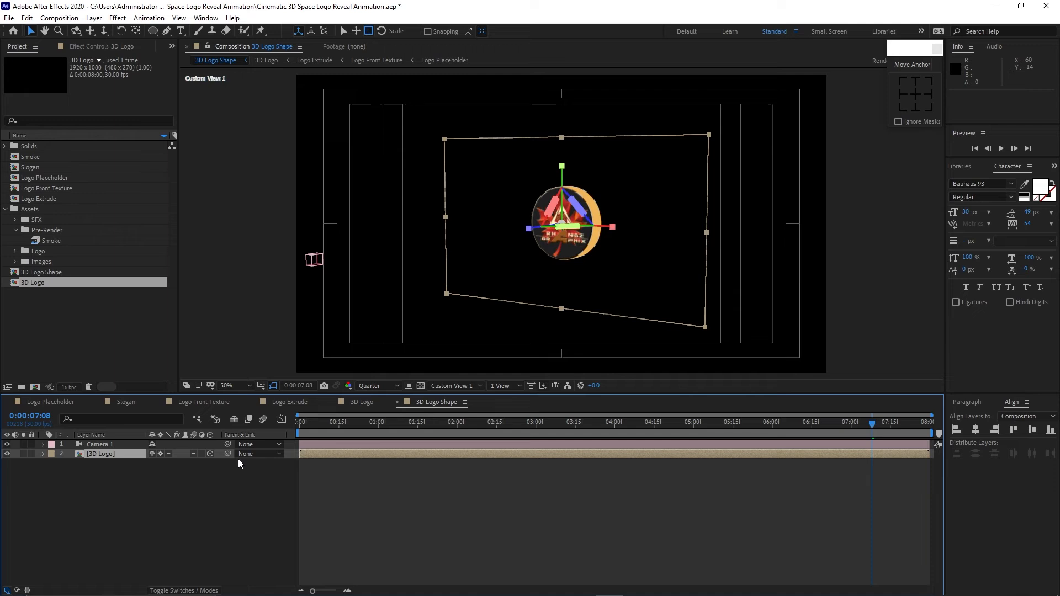
# Switch the view to Active Camera and scale the 3D Logo layer to 60%
pyautogui.click(442, 384)
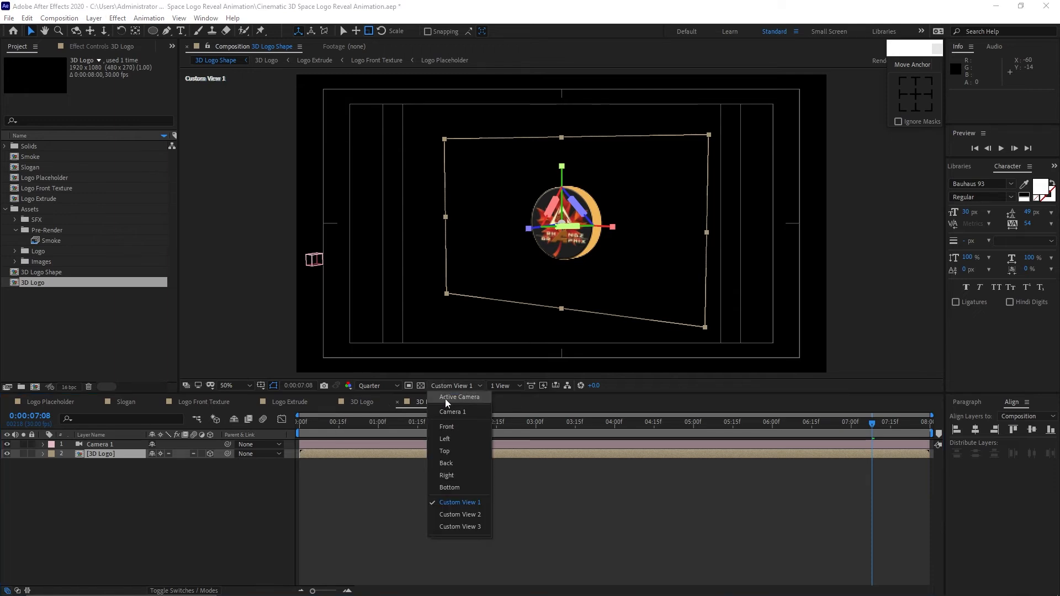
pyautogui.click(445, 398)
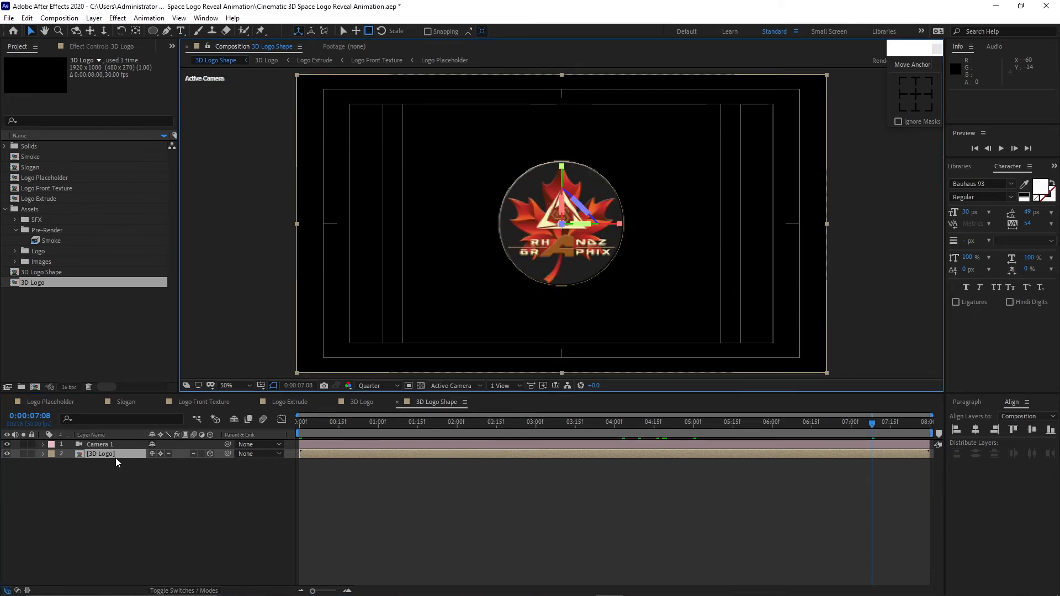
pyautogui.press('s')
pyautogui.click(167, 463)
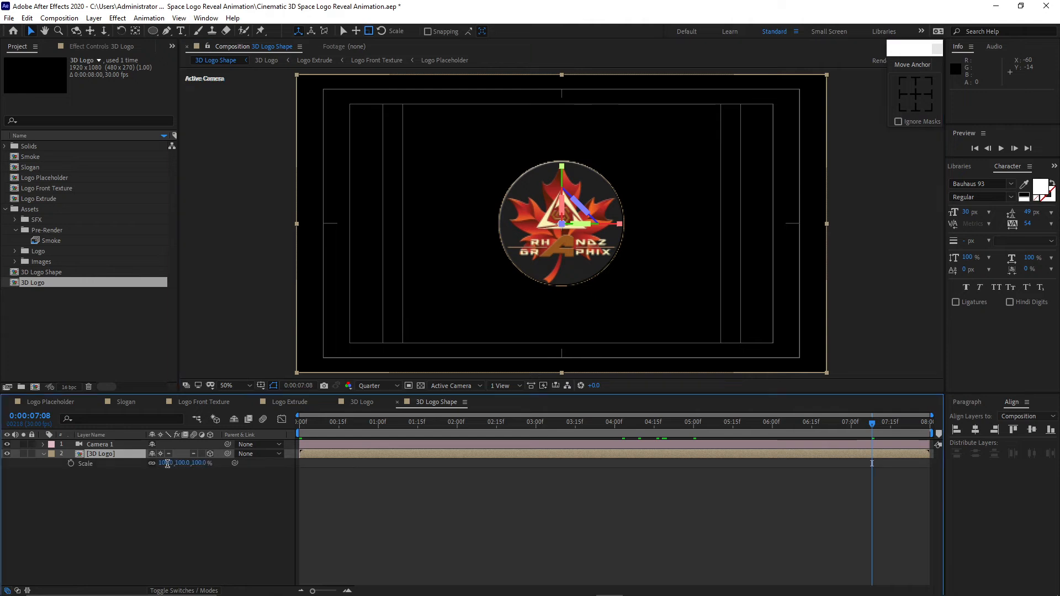
pyautogui.write('60')
pyautogui.press('Return')
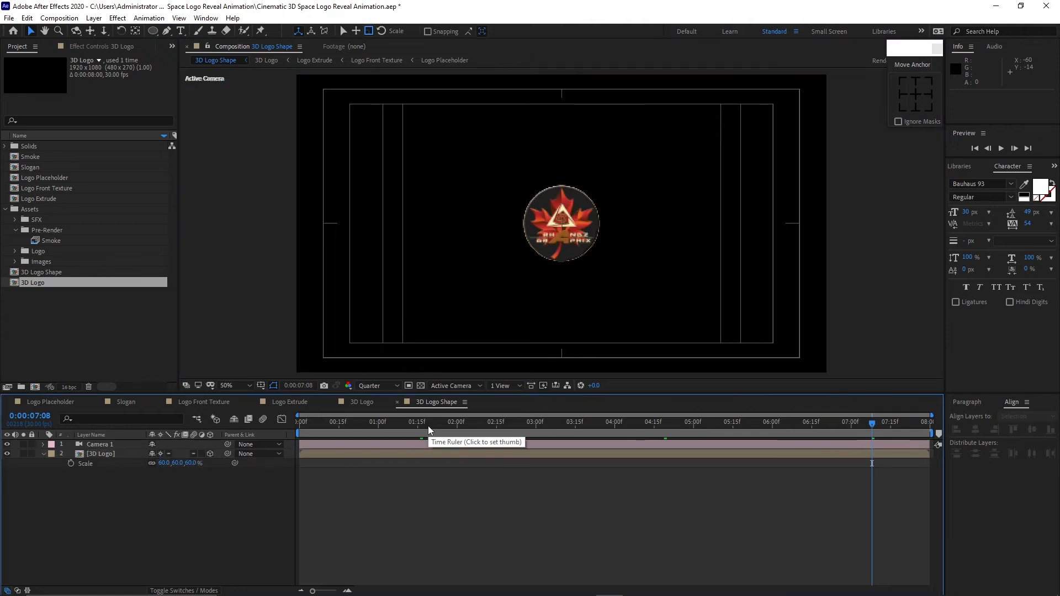
# At 0:00:01:16, set the 3D Logo layer's Y Rotation to 40° and keyframe it
pyautogui.click(424, 425)
pyautogui.moveTo(425, 427); pyautogui.dragTo(422, 426)
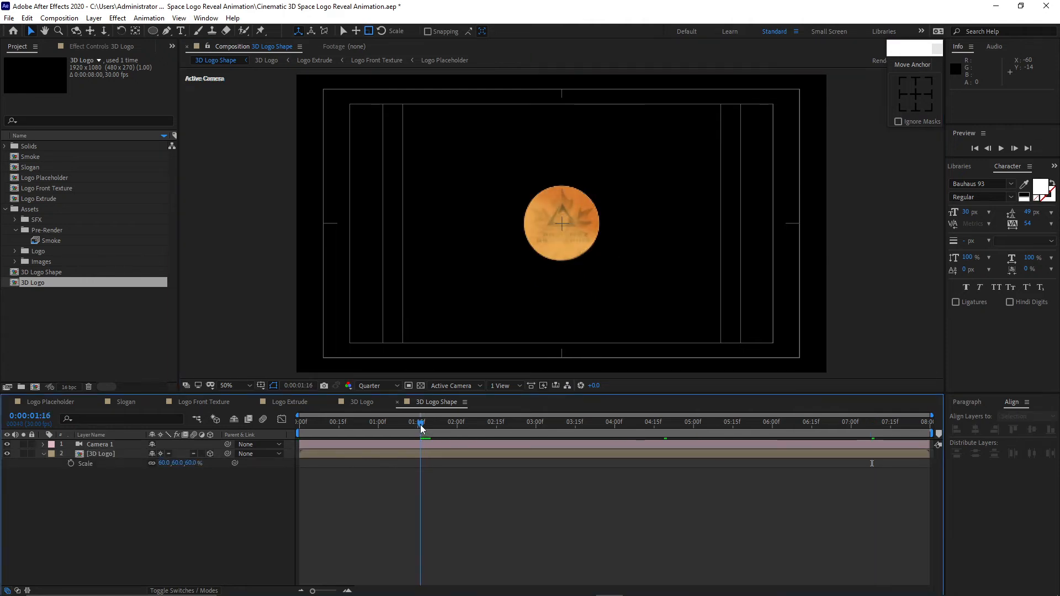
pyautogui.click(110, 455)
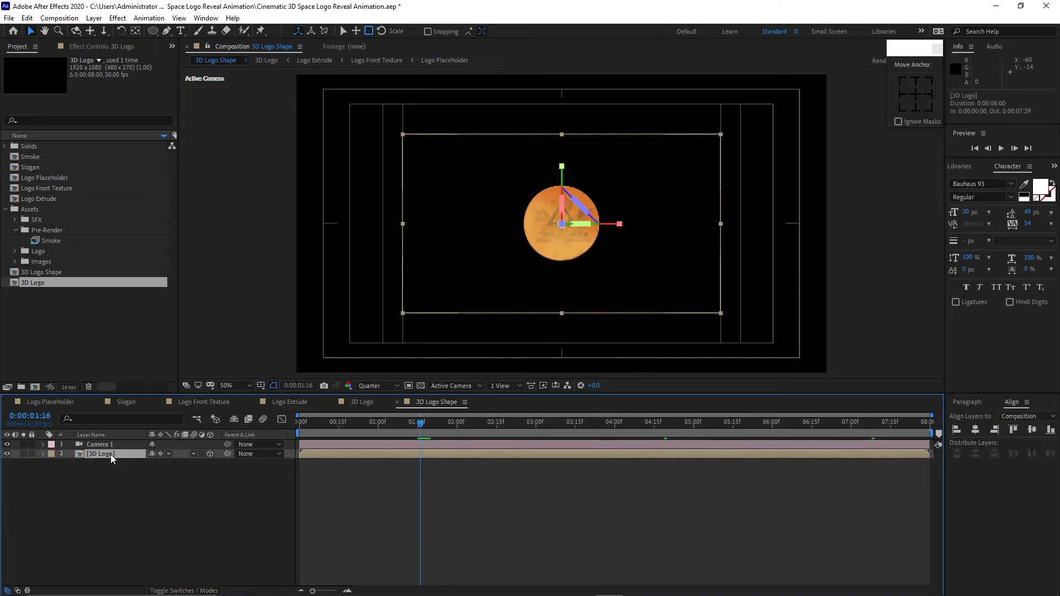
pyautogui.press('r')
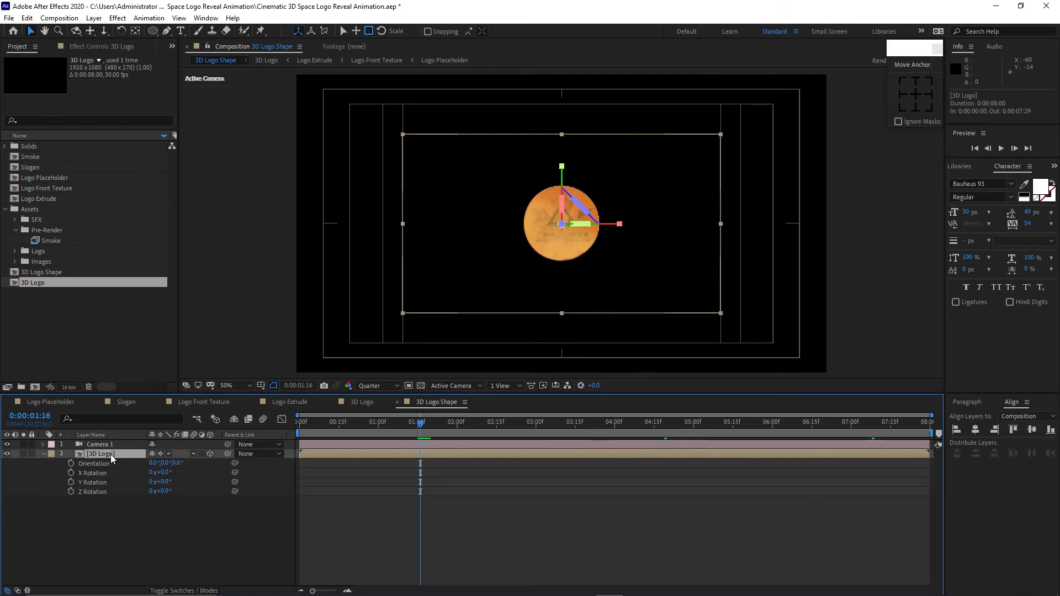
pyautogui.click(165, 482)
pyautogui.write('40')
pyautogui.click(71, 482)
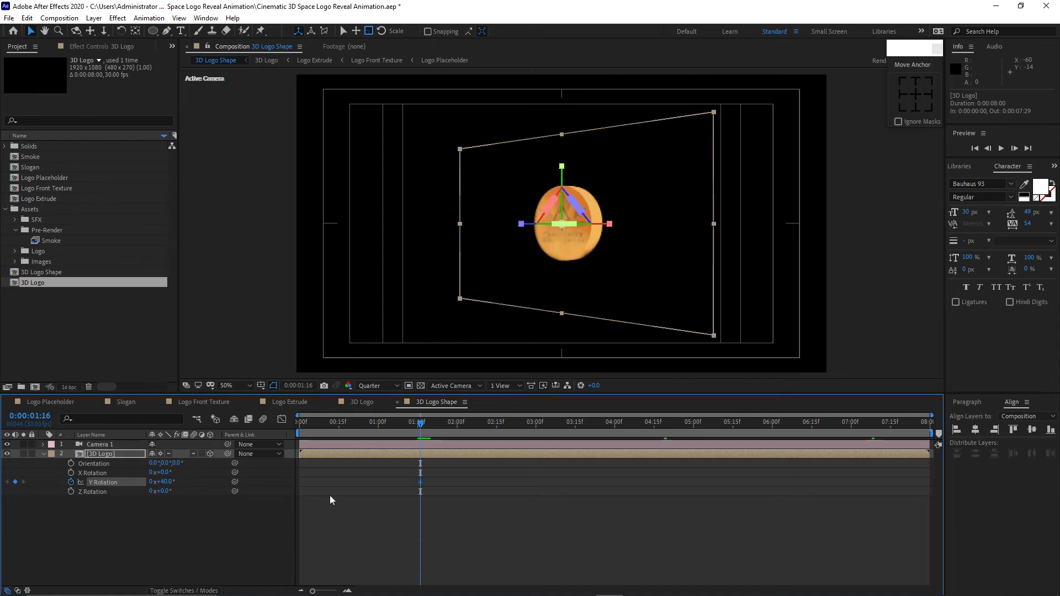
# At 0:00:05:00, keyframe the 3D Logo layer's Y Rotation at -30°
pyautogui.moveTo(426, 423); pyautogui.dragTo(693, 459)
pyautogui.click(171, 483)
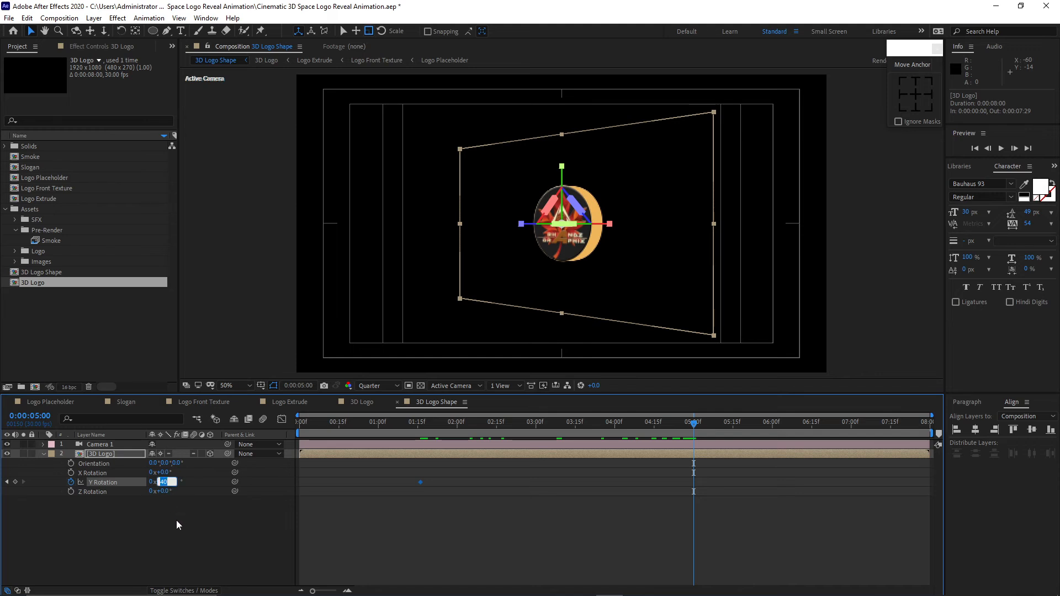
pyautogui.write('-30')
pyautogui.click(175, 521)
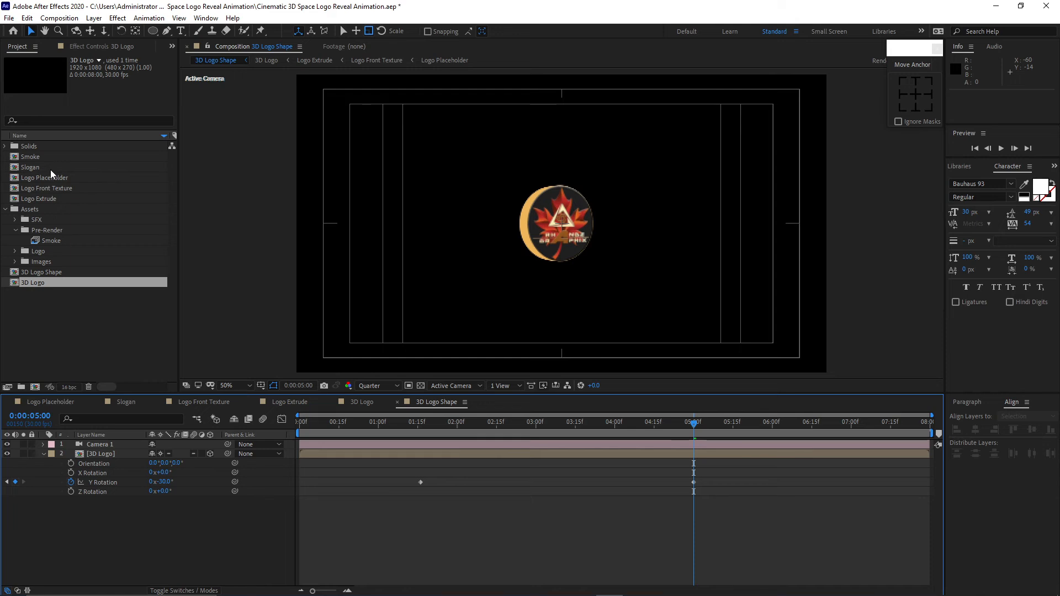
# Place the Slogan composition between the camera and 3D Logo, and make it start at 0:00:02:00
pyautogui.moveTo(51, 169); pyautogui.dragTo(78, 446)
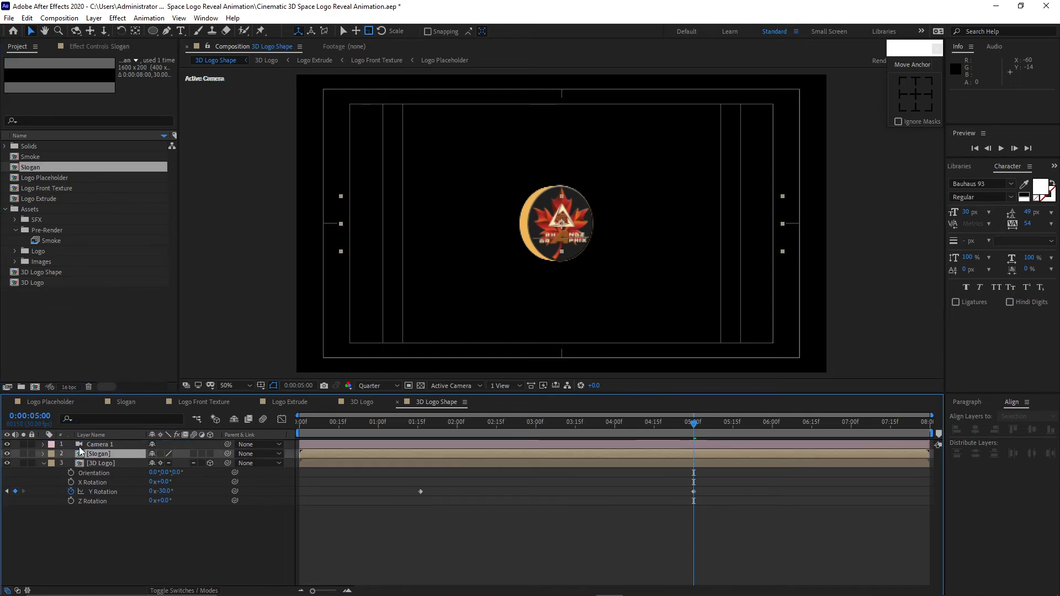
pyautogui.click(457, 423)
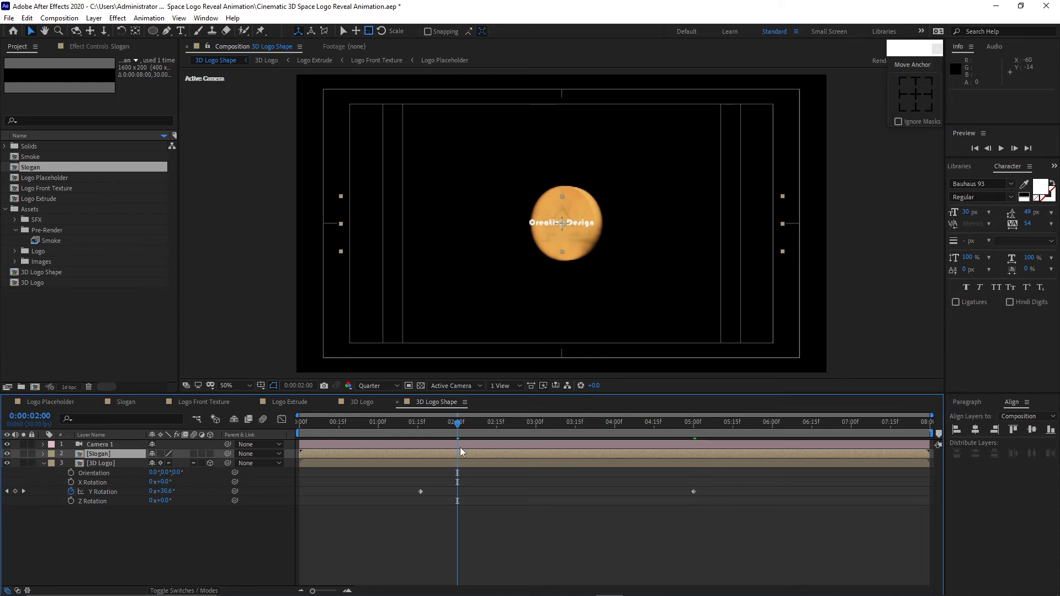
pyautogui.press('[')
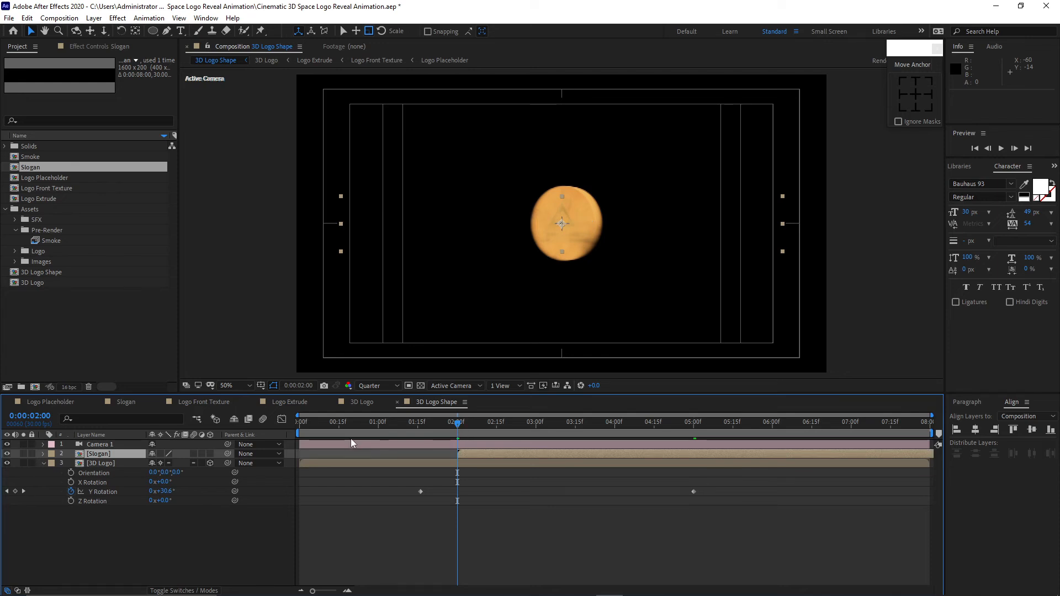
# Scale the Slogan layer to 140% and move it down to a Y position of 642
pyautogui.press('s')
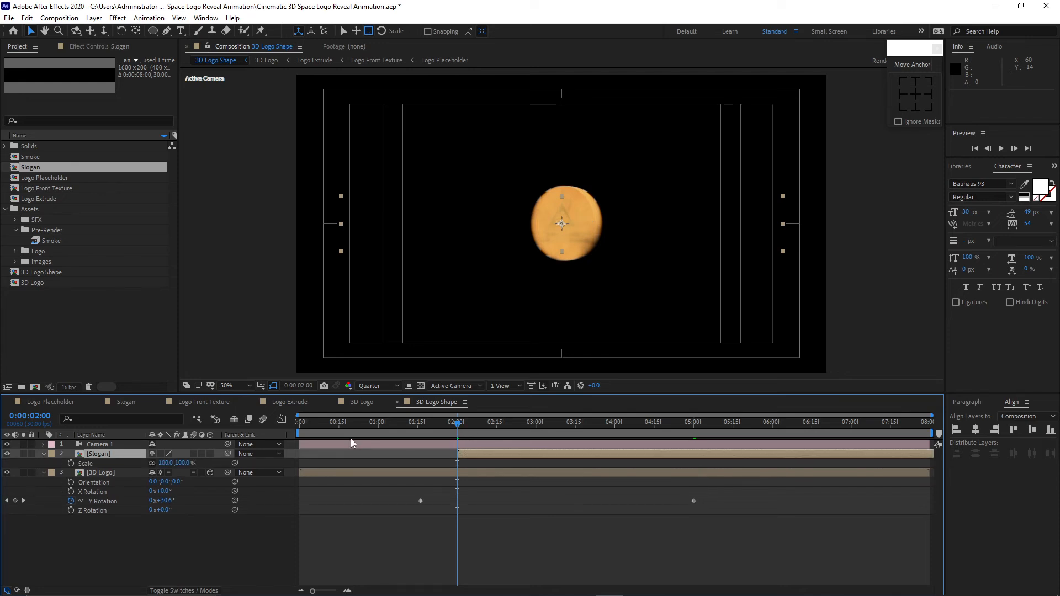
pyautogui.click(165, 463)
pyautogui.write('140')
pyautogui.press('Return')
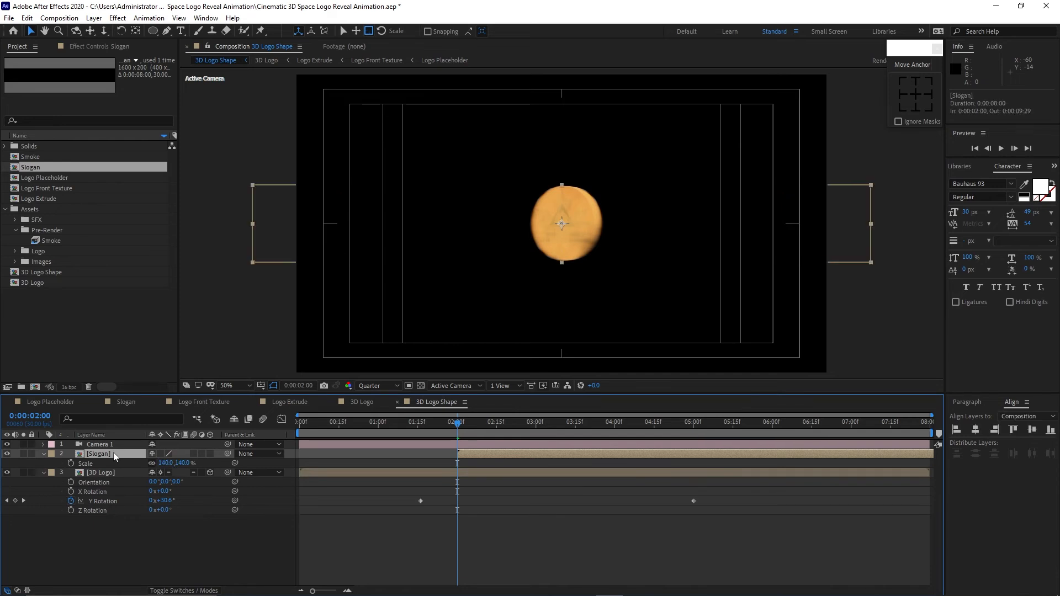
pyautogui.press('p')
pyautogui.moveTo(174, 462); pyautogui.dragTo(217, 472)
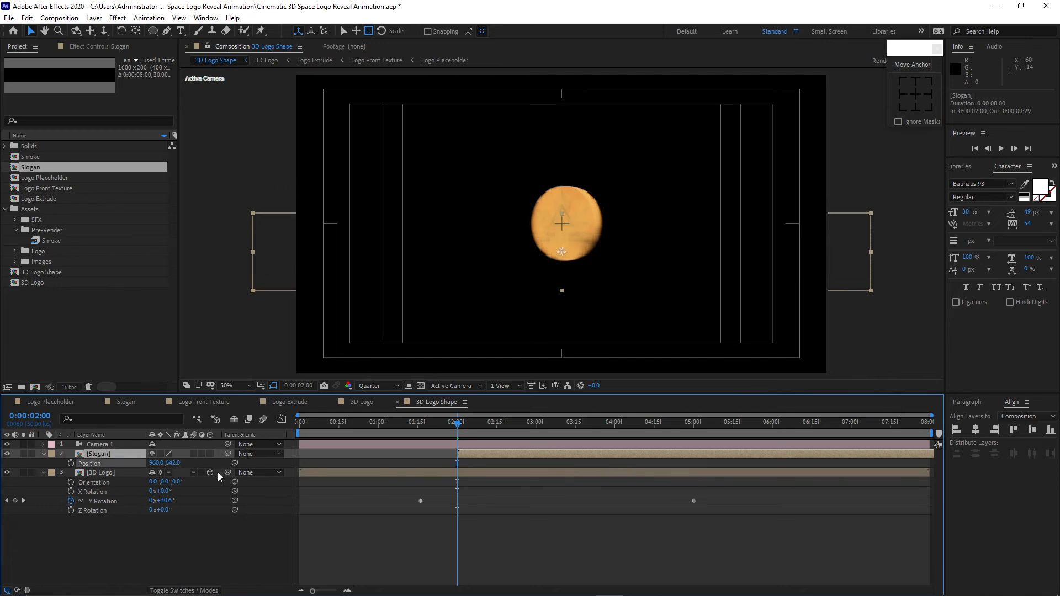
# Move the 3D Logo layer up to a Y position of 402
pyautogui.click(129, 471)
pyautogui.press('p')
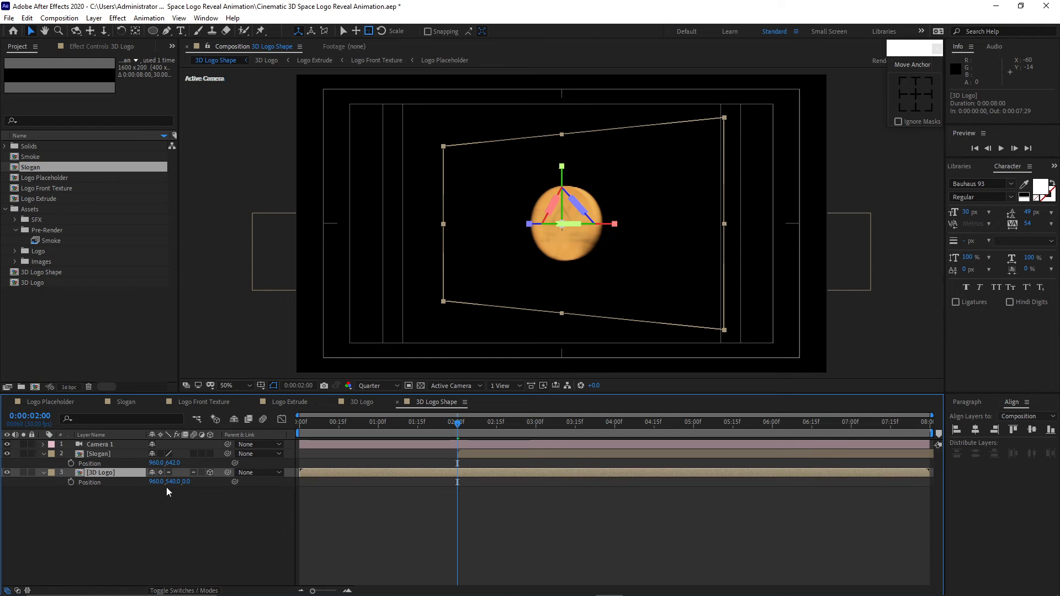
pyautogui.moveTo(168, 482); pyautogui.dragTo(150, 500)
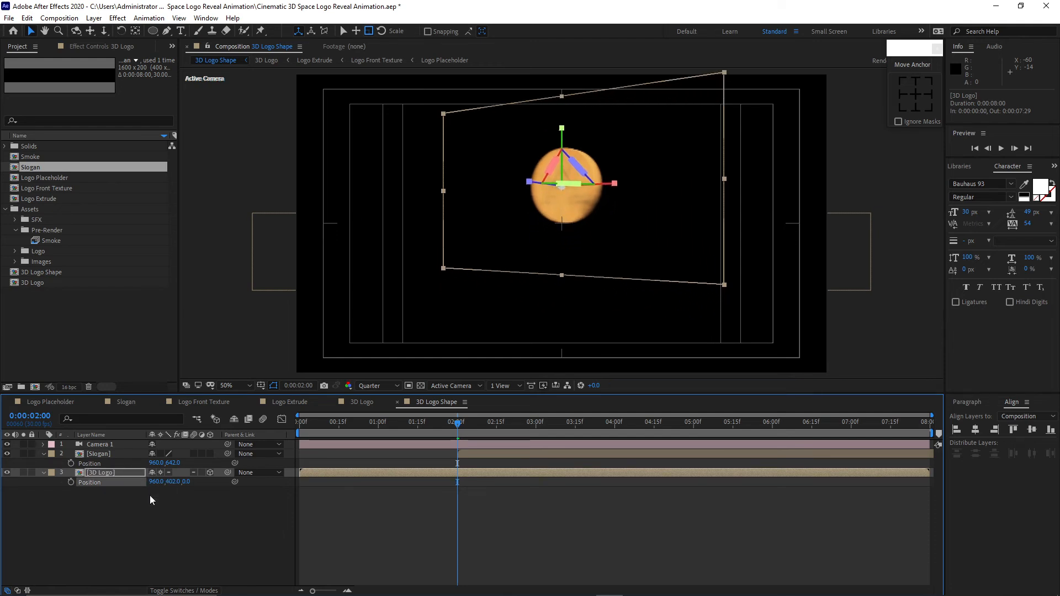
# At 0:00:04:00, apply Tint to the Slogan layer and map both white and black to the logo edge's sampled gold colour
pyautogui.moveTo(457, 423); pyautogui.dragTo(614, 423)
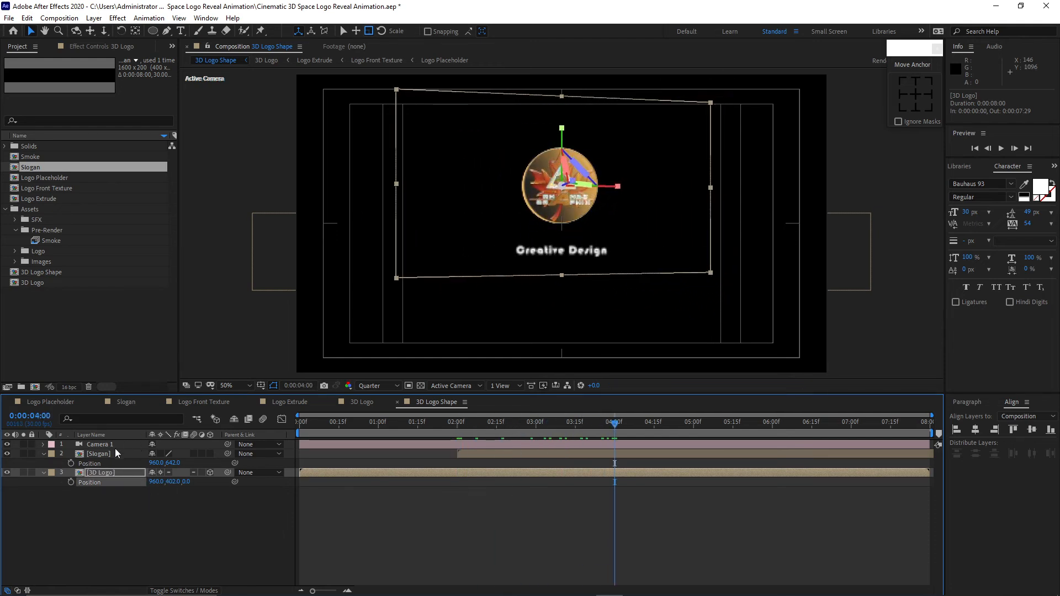
pyautogui.click(115, 456)
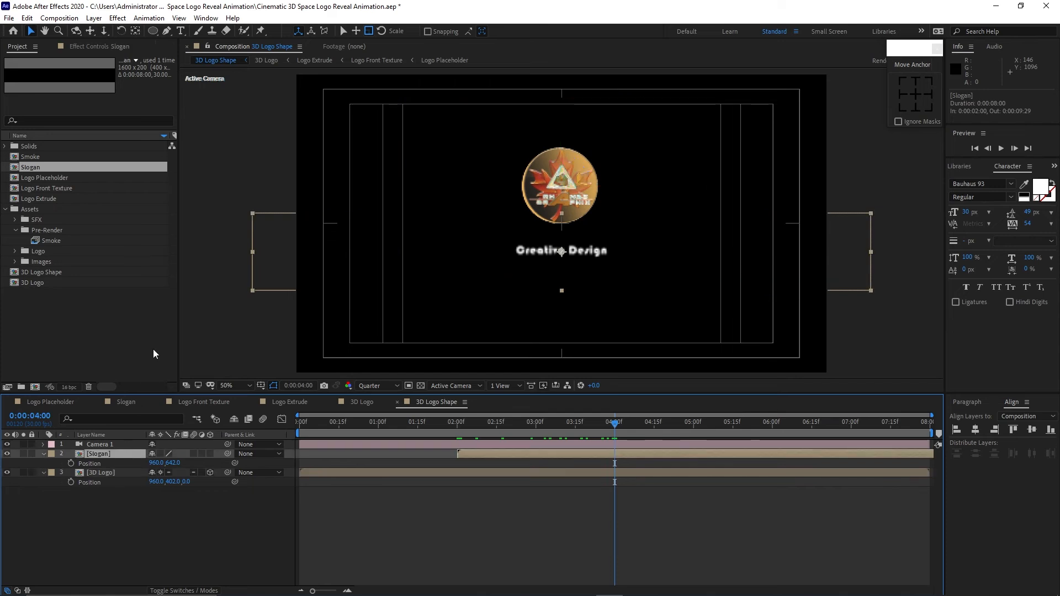
pyautogui.click(118, 17)
pyautogui.moveTo(185, 145)
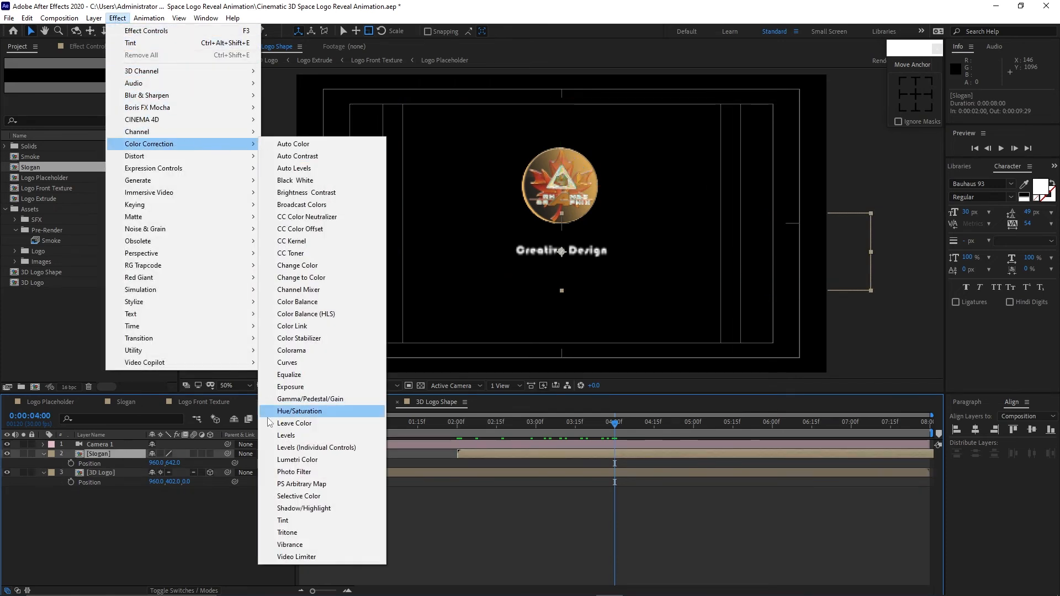
pyautogui.click(284, 520)
pyautogui.click(117, 89)
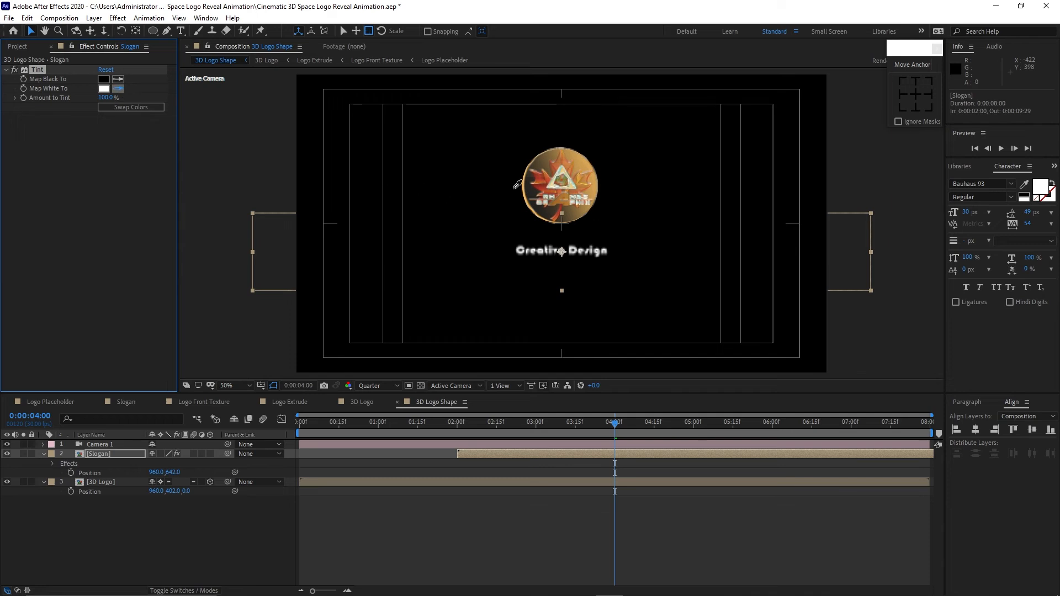
pyautogui.click(524, 184)
pyautogui.click(119, 81)
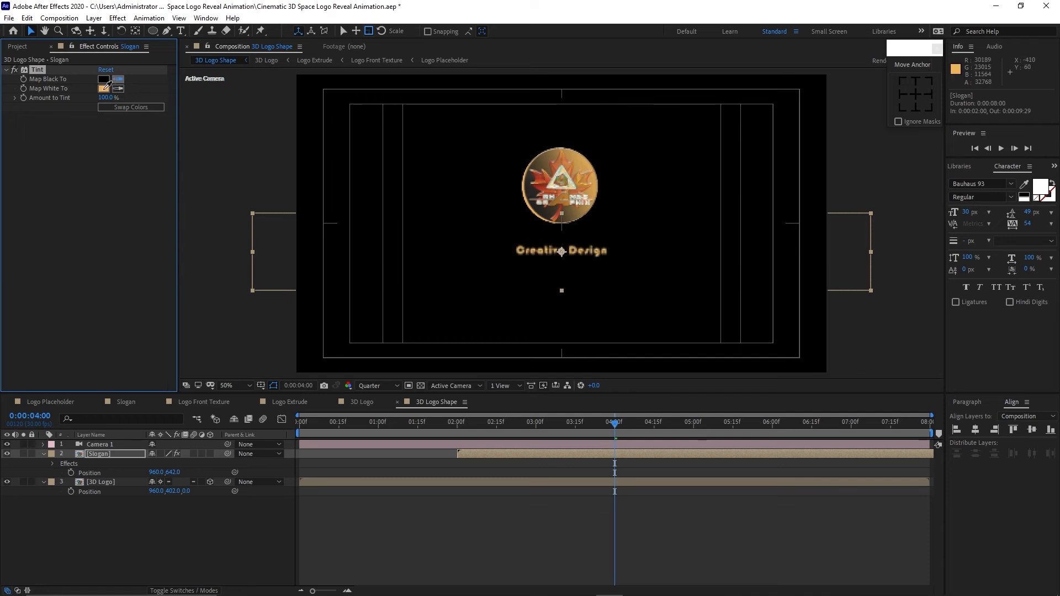
pyautogui.click(104, 89)
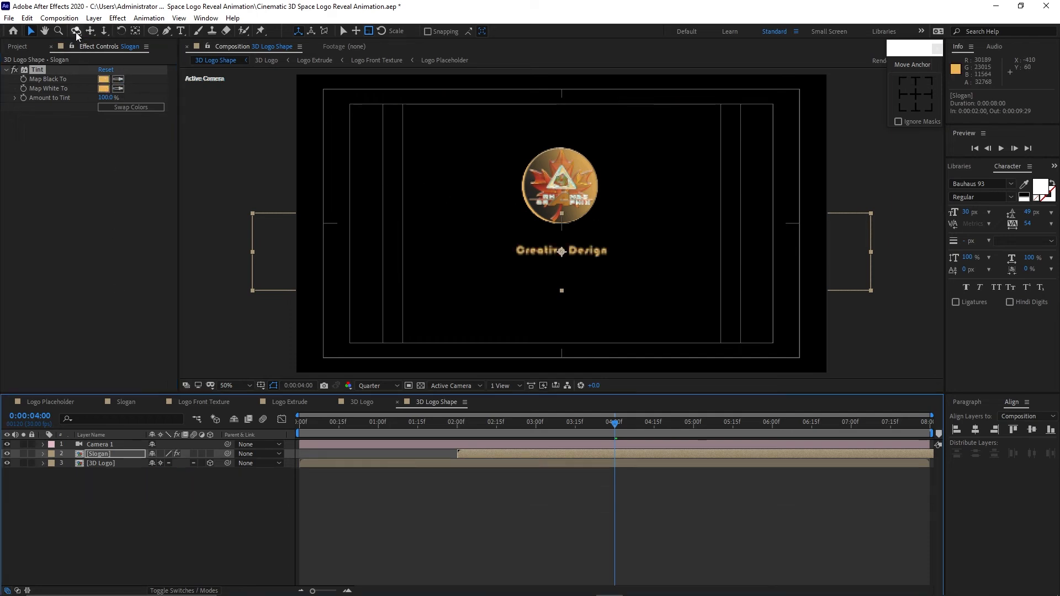
# Create a new 1920 x 1080 composition named Main at 30 fps with a duration of 0:00:08:00
pyautogui.click(73, 21)
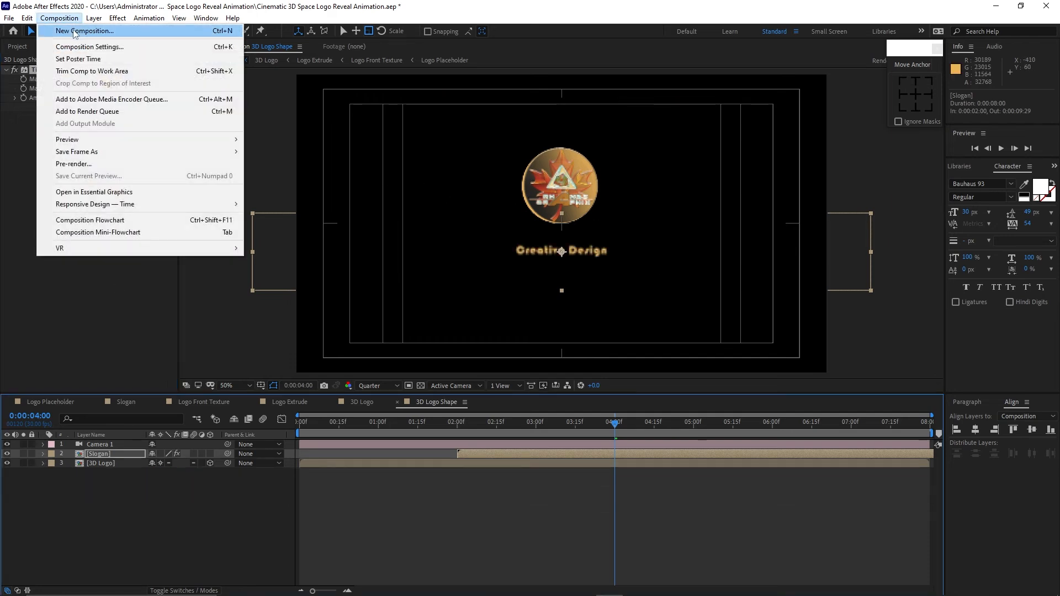
pyautogui.click(83, 31)
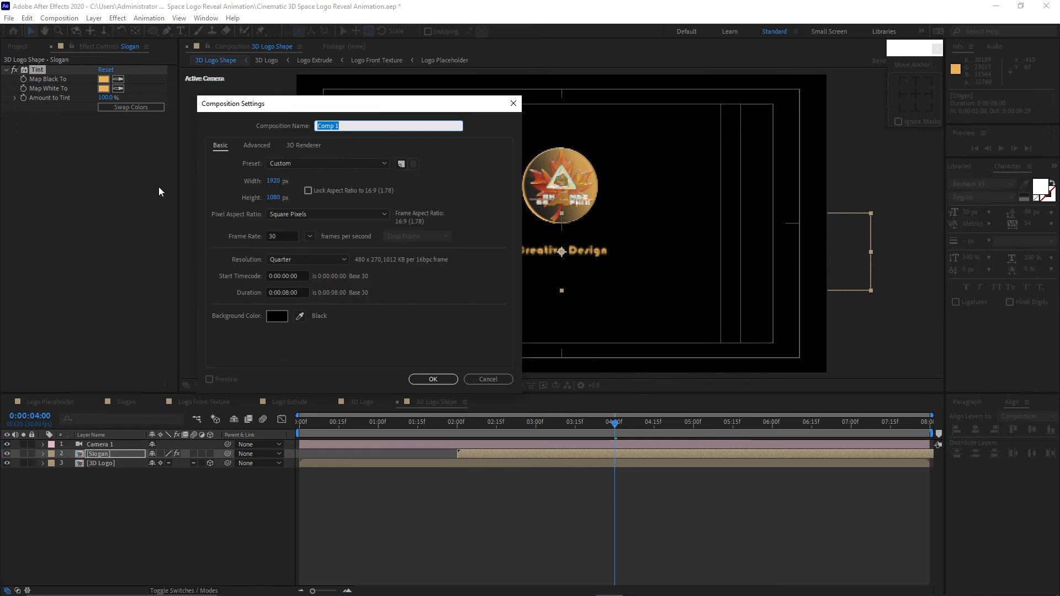
pyautogui.write('Main')
pyautogui.click(424, 380)
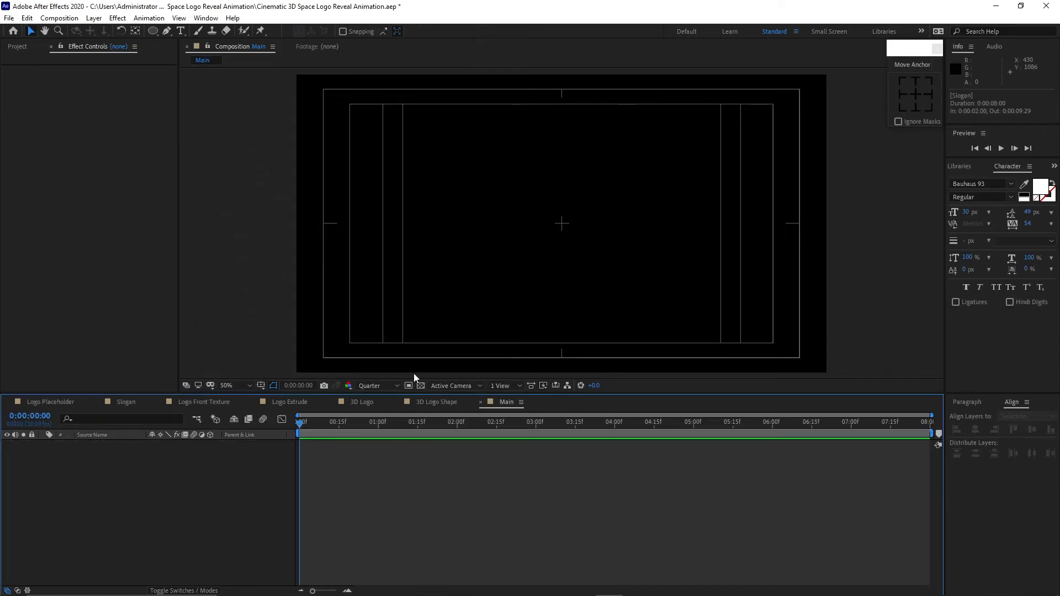
# Add the 3D Logo Shape composition to Main, collapse its transformations and make it a 3D layer
pyautogui.click(19, 47)
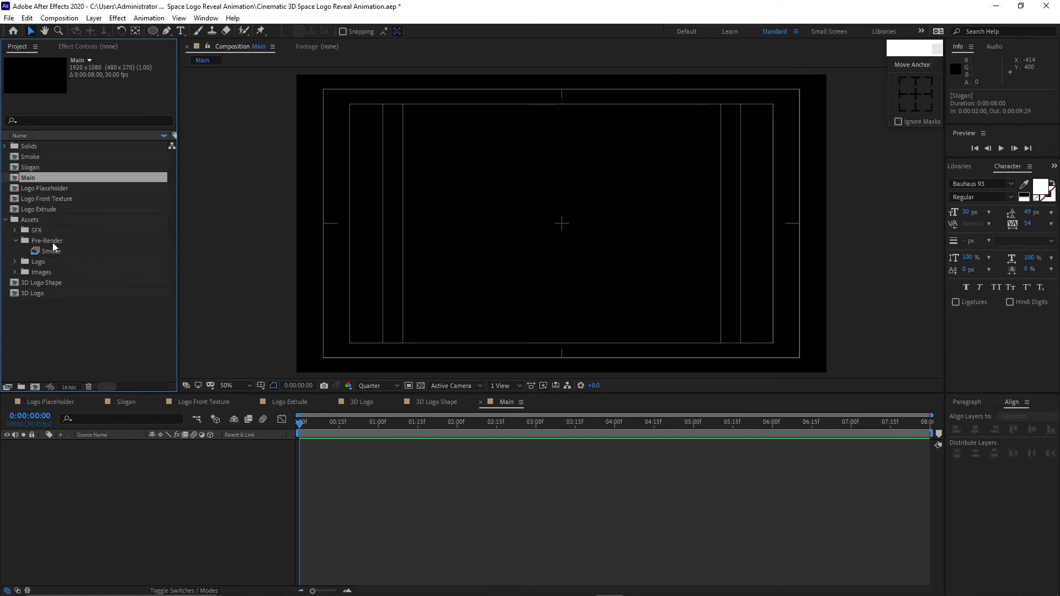
pyautogui.moveTo(57, 283); pyautogui.dragTo(104, 476)
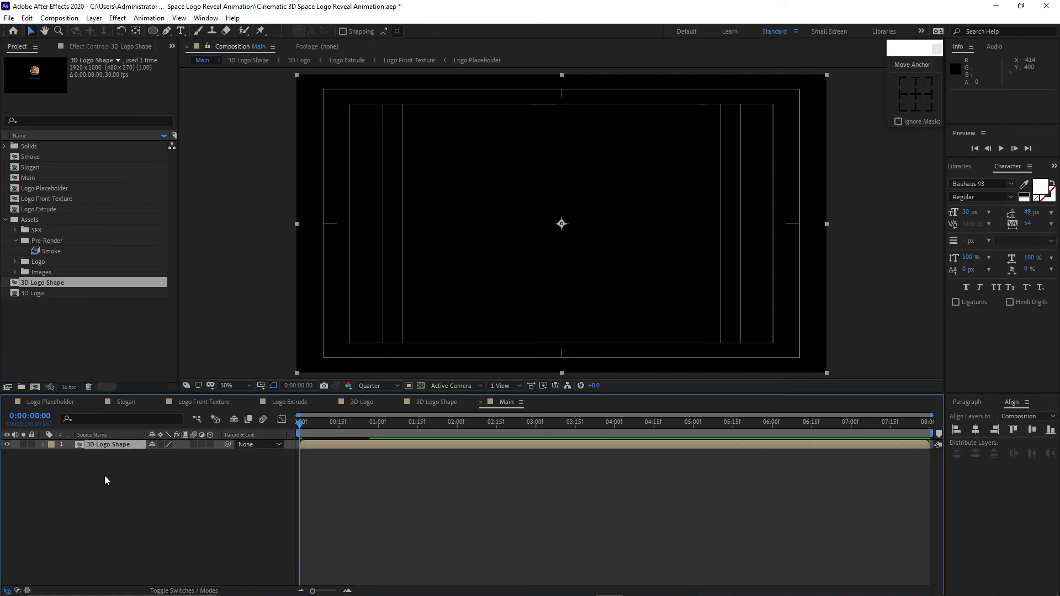
pyautogui.click(160, 444)
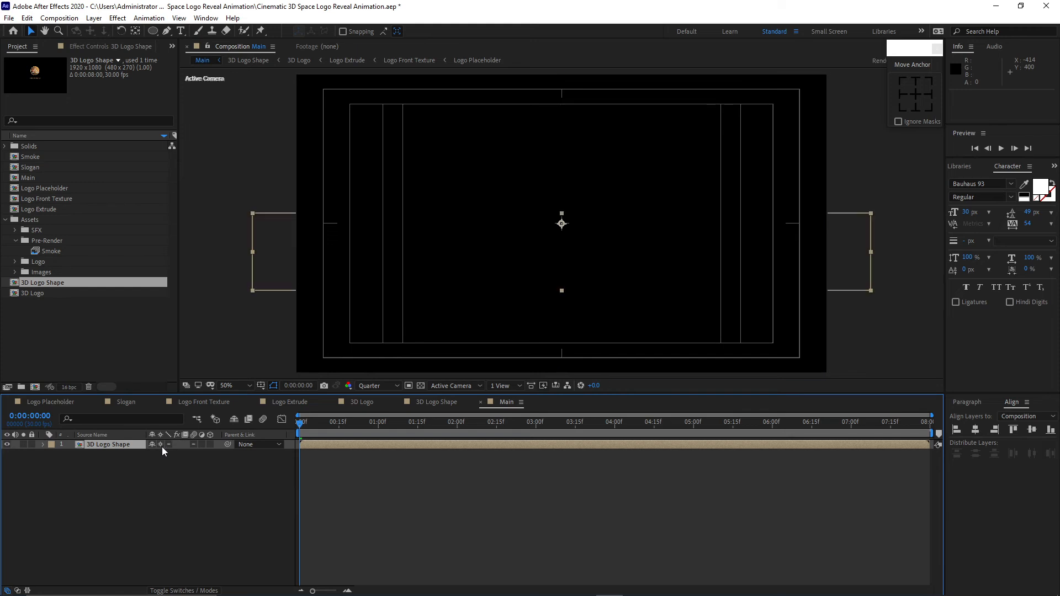
pyautogui.click(210, 444)
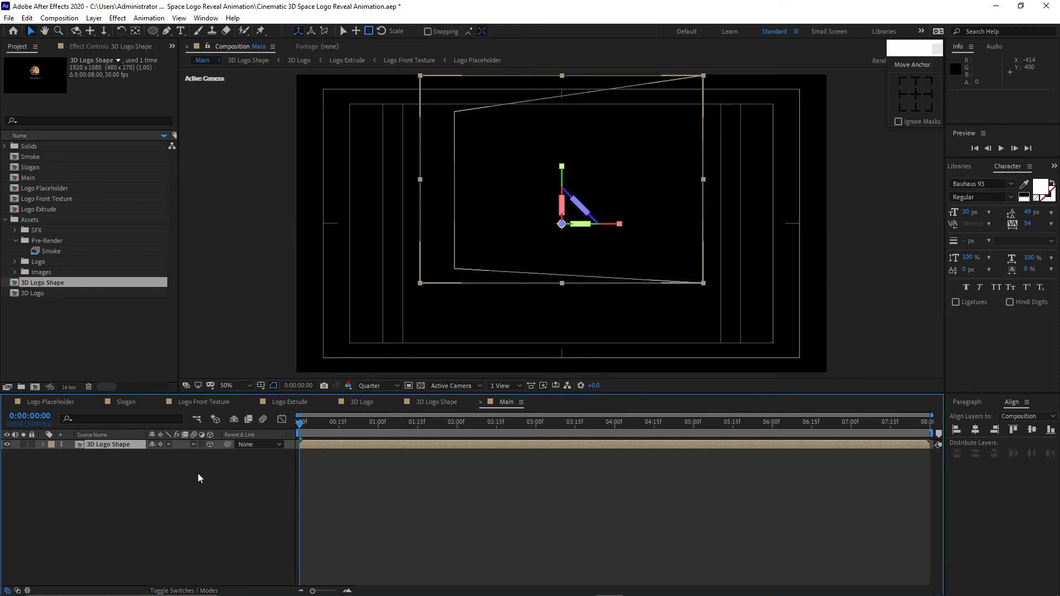
# At 0:00:03:21, add Flare.png above 3D Logo Shape and pre-compose it as Flare, moving all attributes into the new composition
pyautogui.moveTo(315, 422); pyautogui.dragTo(591, 412)
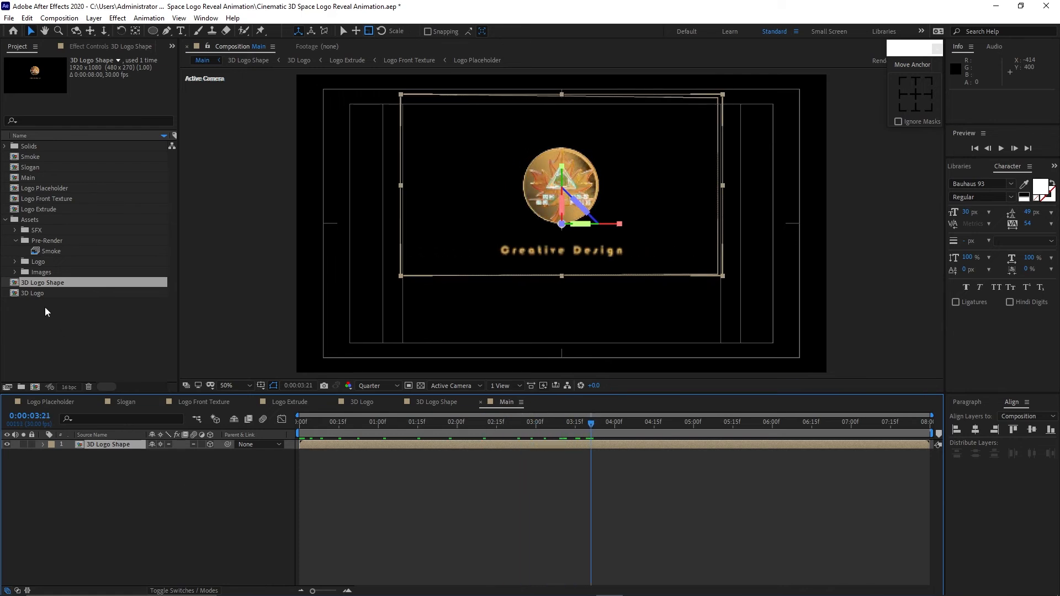
pyautogui.click(15, 272)
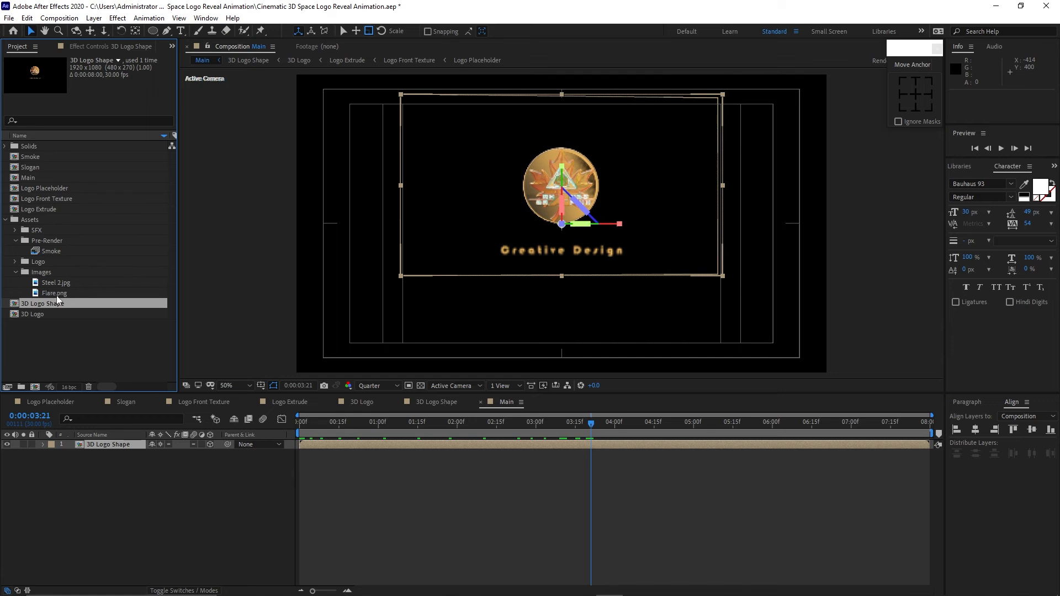
pyautogui.moveTo(55, 294); pyautogui.dragTo(98, 442)
pyautogui.rightClick(101, 442)
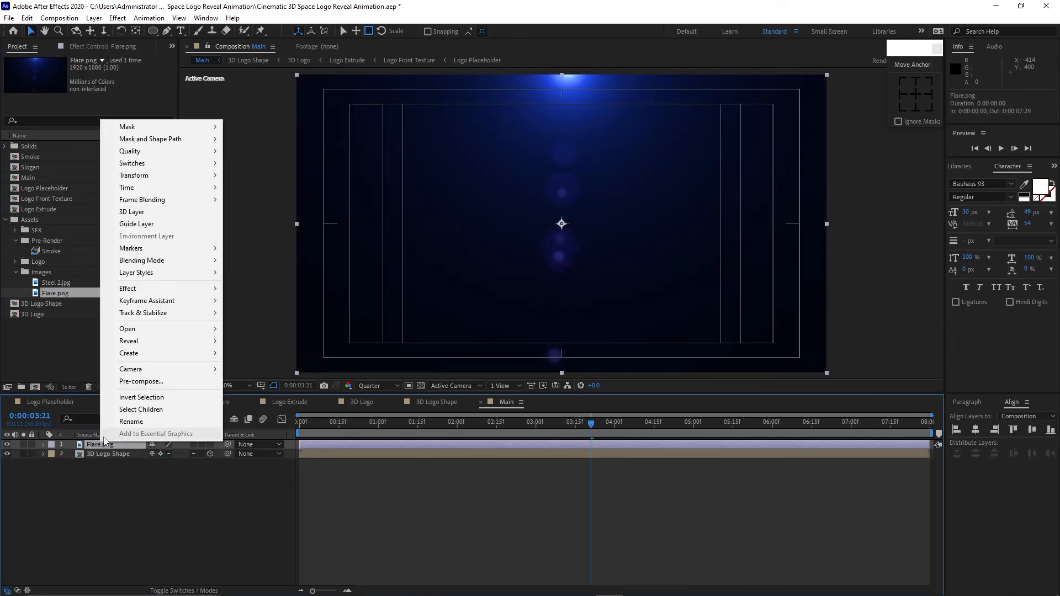
pyautogui.click(117, 381)
pyautogui.write('Flare')
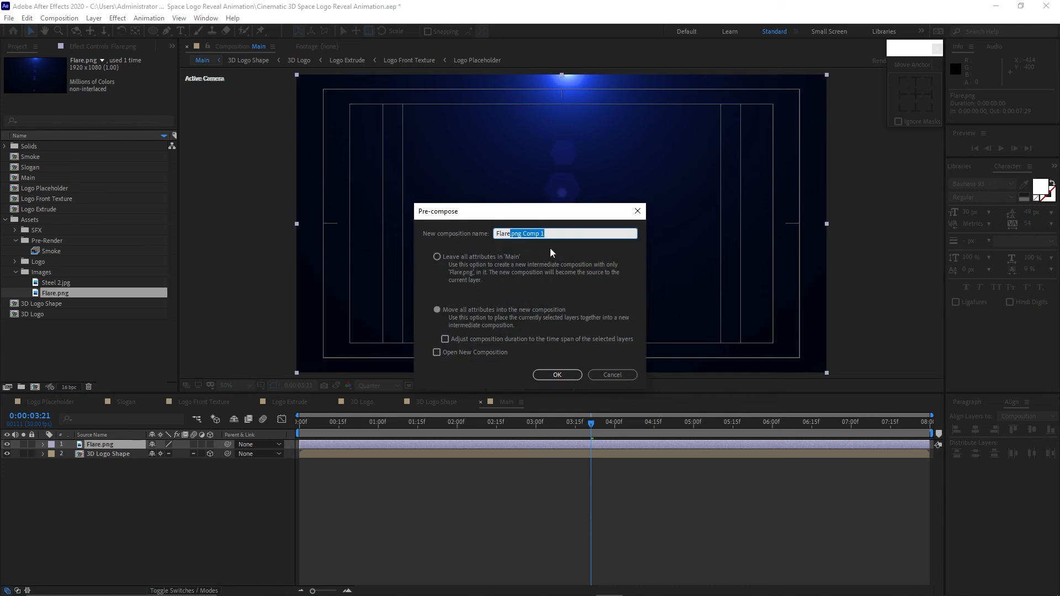
pyautogui.click(437, 310)
pyautogui.press('Return')
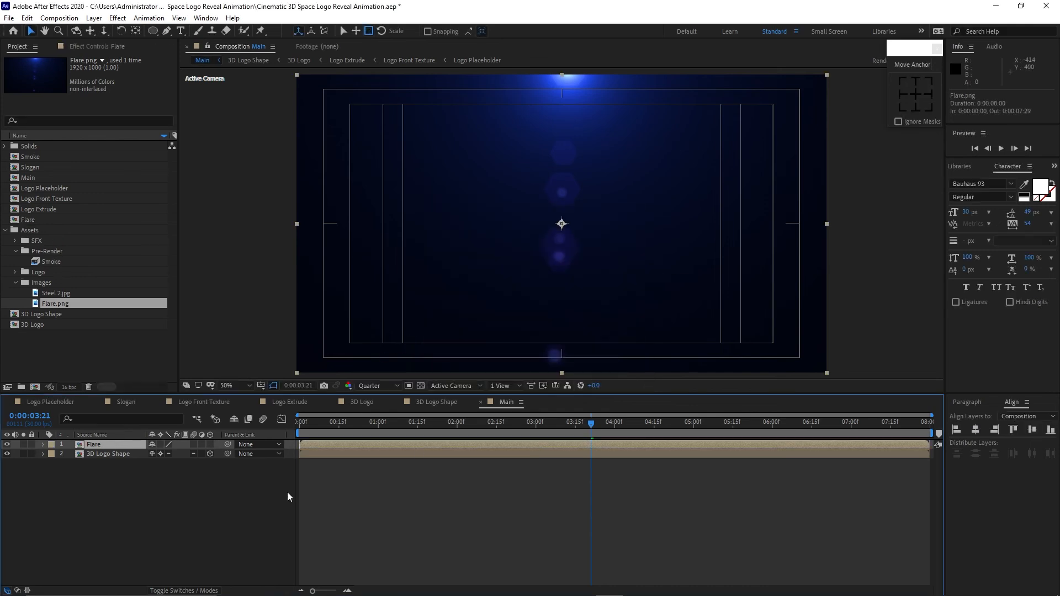
# Apply Tint to the Flare layer and map white to the peach colour EFB981
pyautogui.click(118, 18)
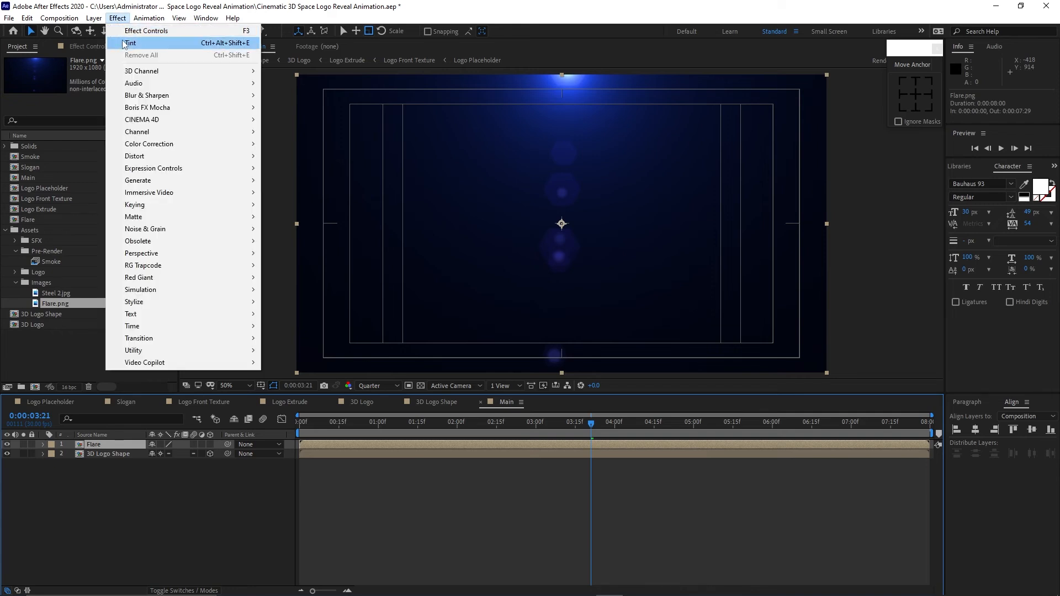
pyautogui.moveTo(194, 145)
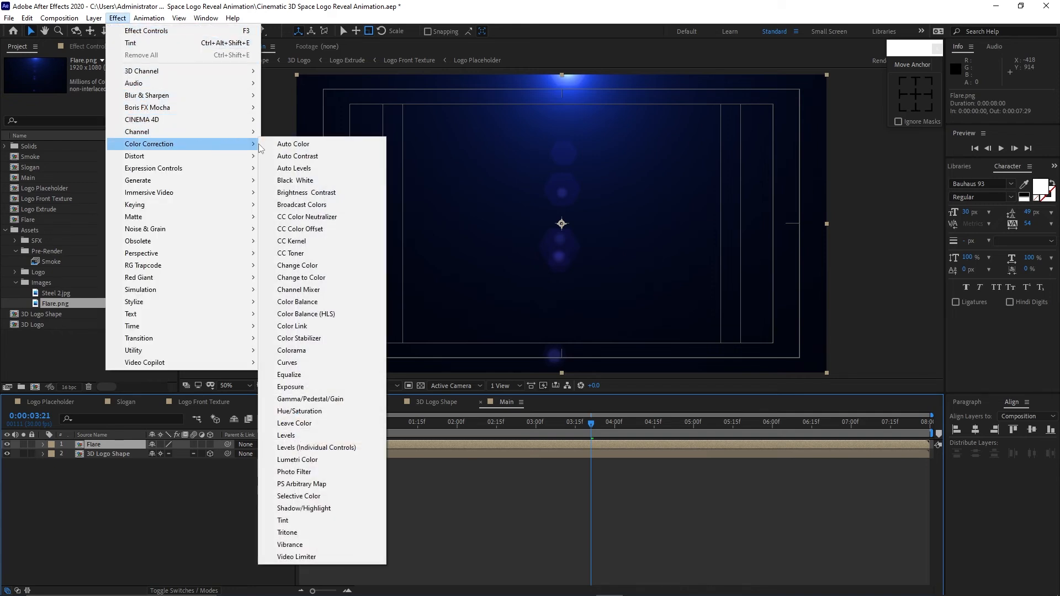
pyautogui.click(287, 520)
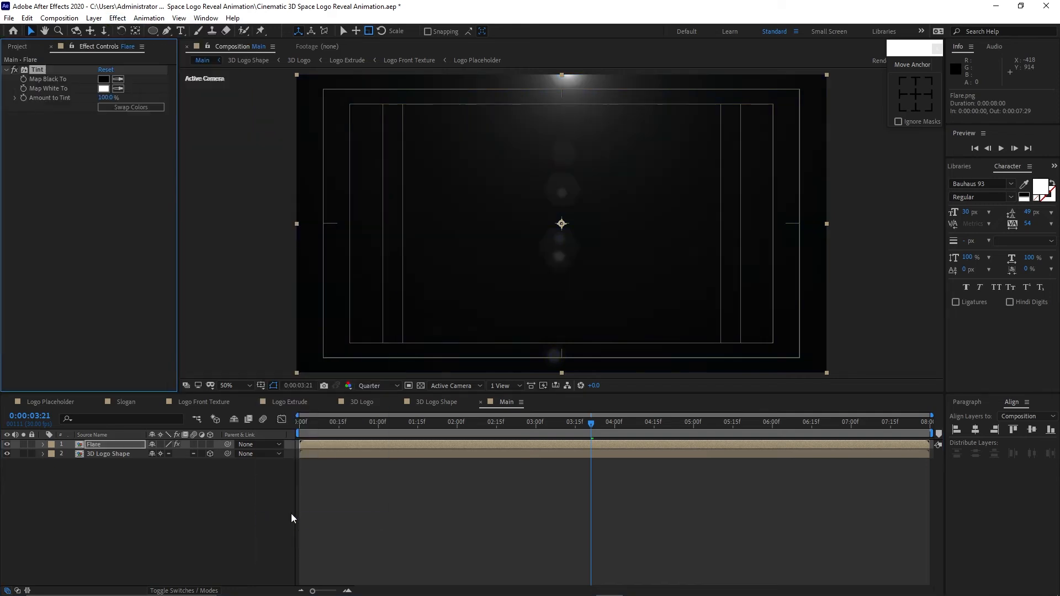
pyautogui.click(104, 88)
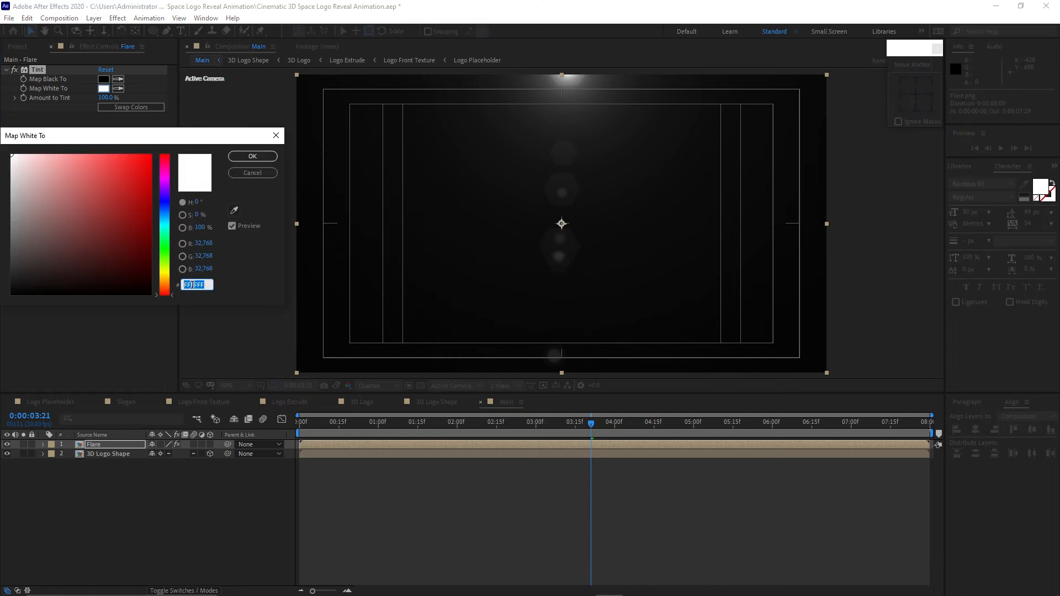
pyautogui.write('0EFB98')
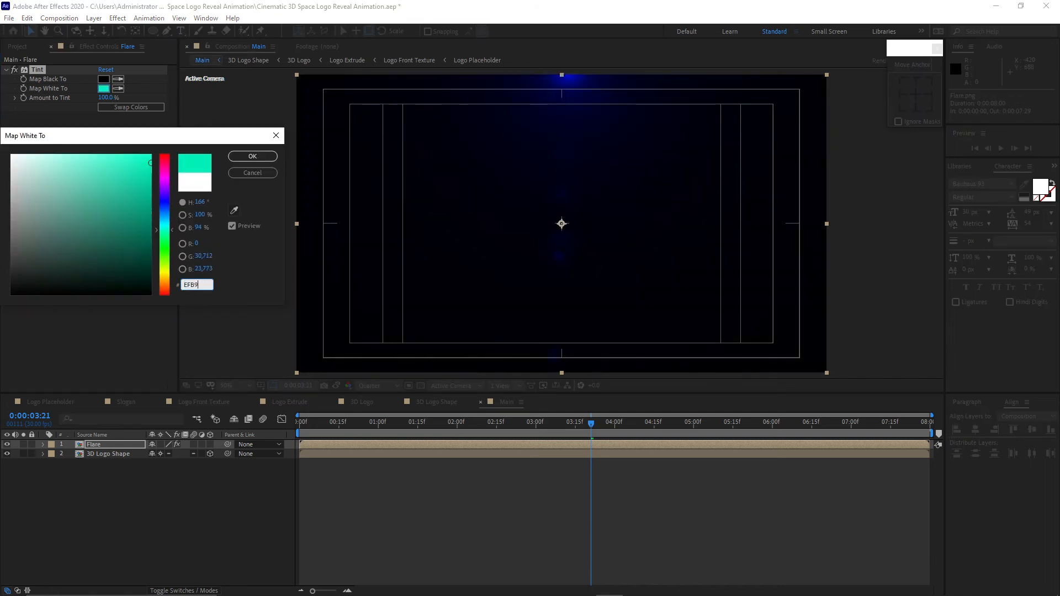
pyautogui.write('1')
pyautogui.click(251, 159)
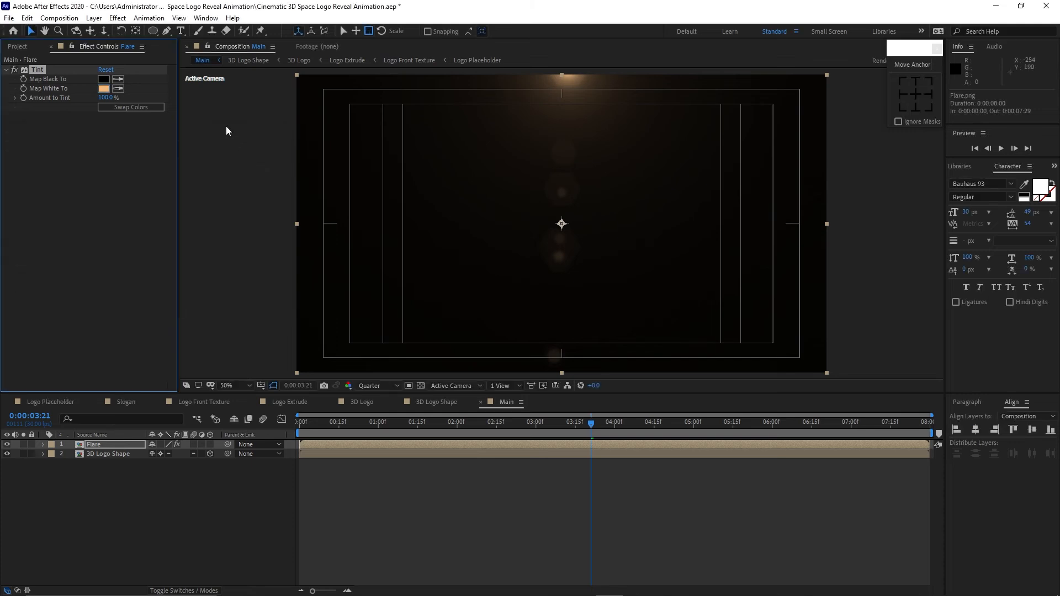
# Add a Photo Filter effect to the Flare layer and set the layer's blending mode to Screen
pyautogui.click(117, 18)
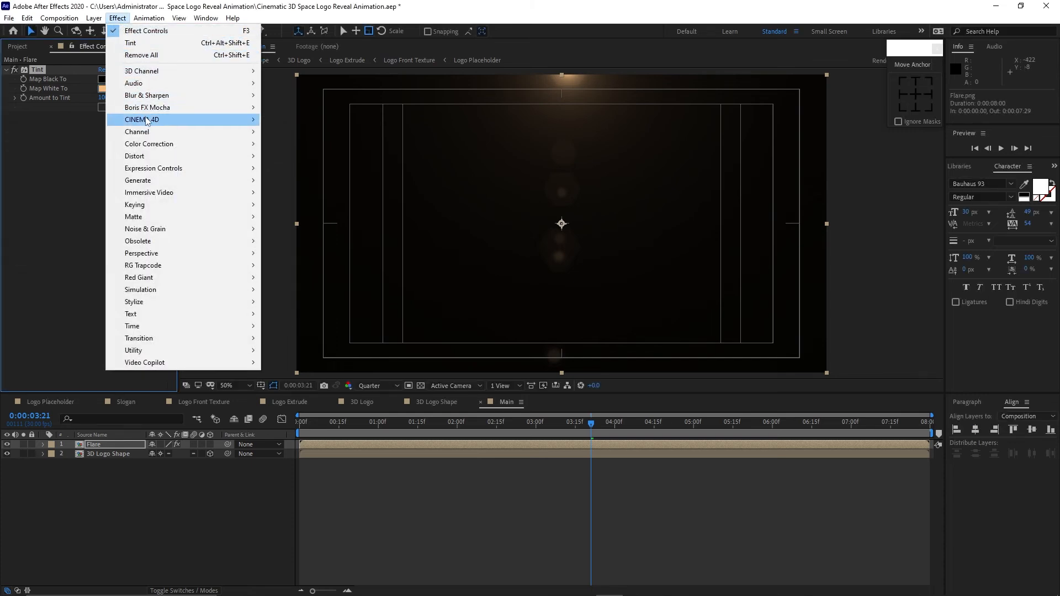
pyautogui.moveTo(214, 143)
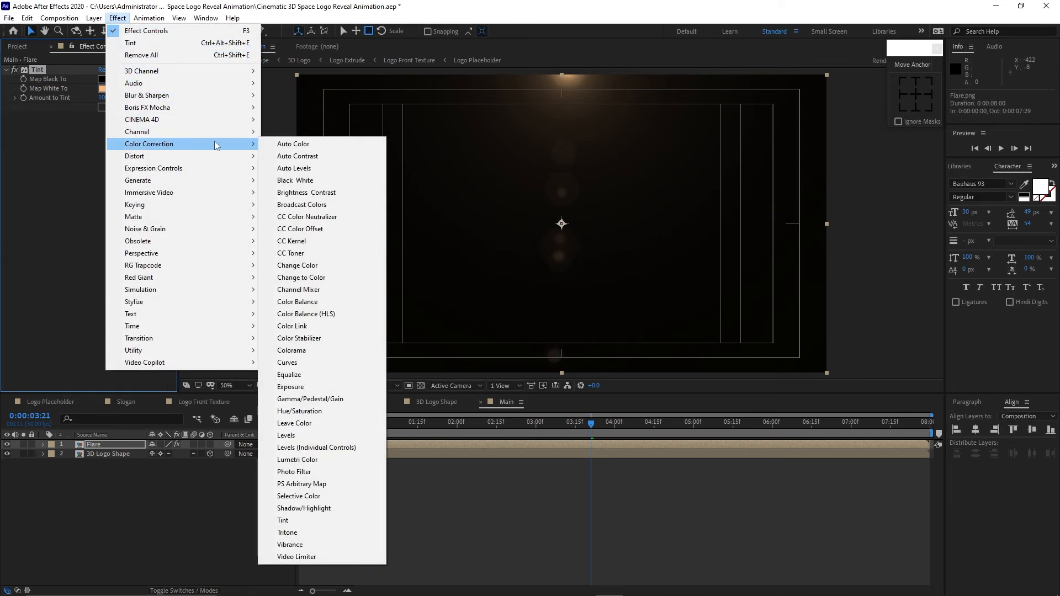
pyautogui.click(309, 472)
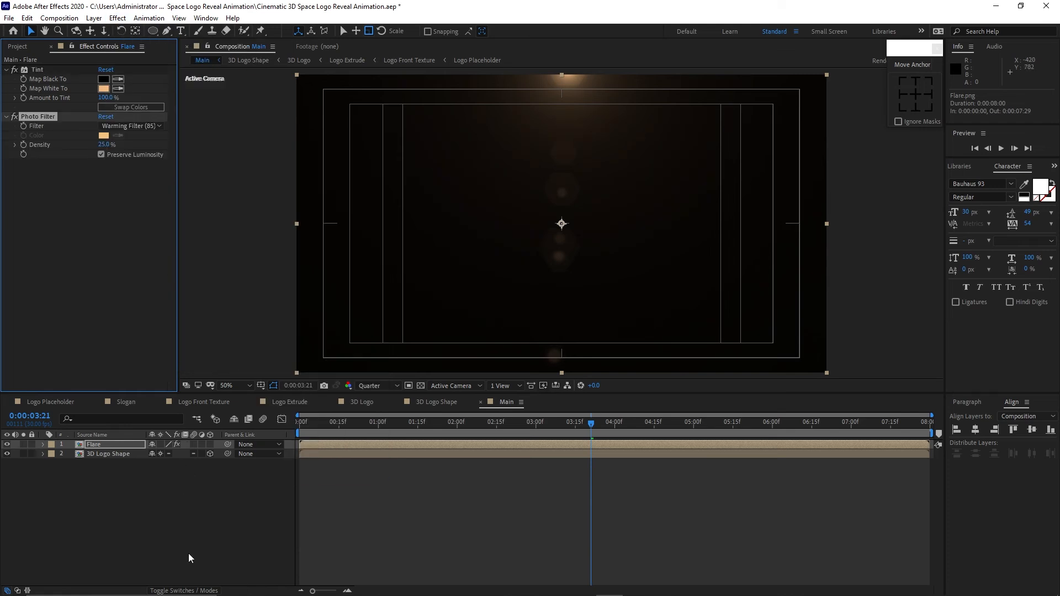
pyautogui.click(192, 591)
pyautogui.click(163, 445)
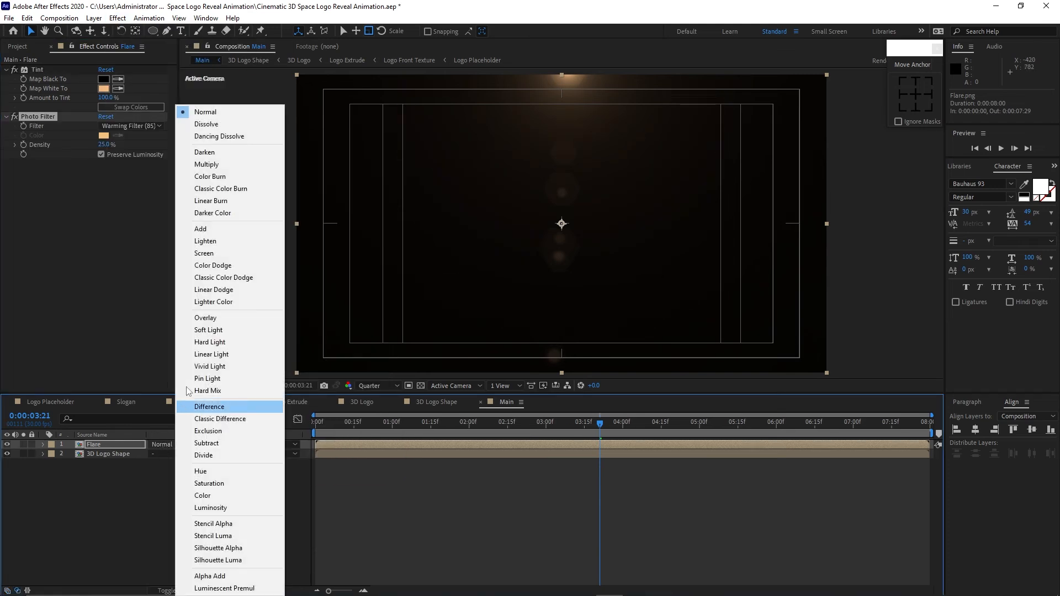
pyautogui.click(214, 252)
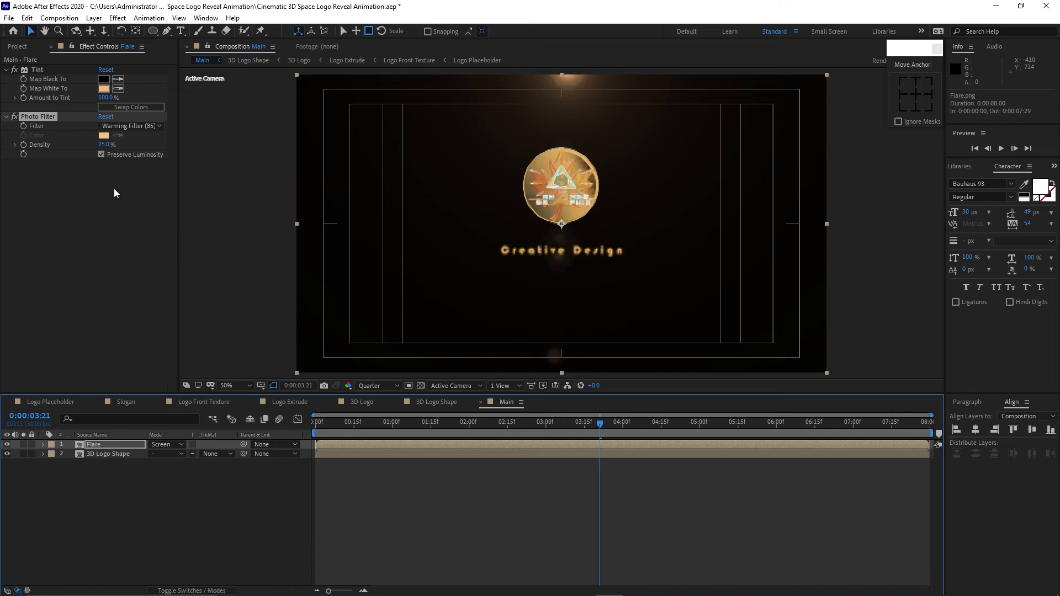
# Place the Steel 2.jpg image beneath the 3D Logo Shape layer in Main
pyautogui.click(23, 47)
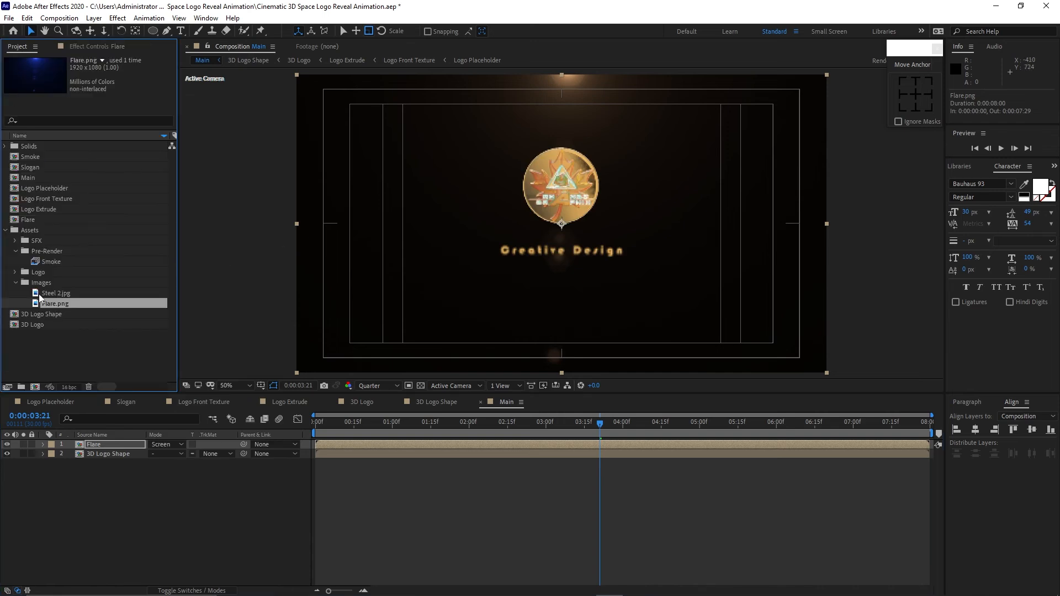
pyautogui.click(57, 294)
pyautogui.moveTo(56, 298); pyautogui.dragTo(83, 501)
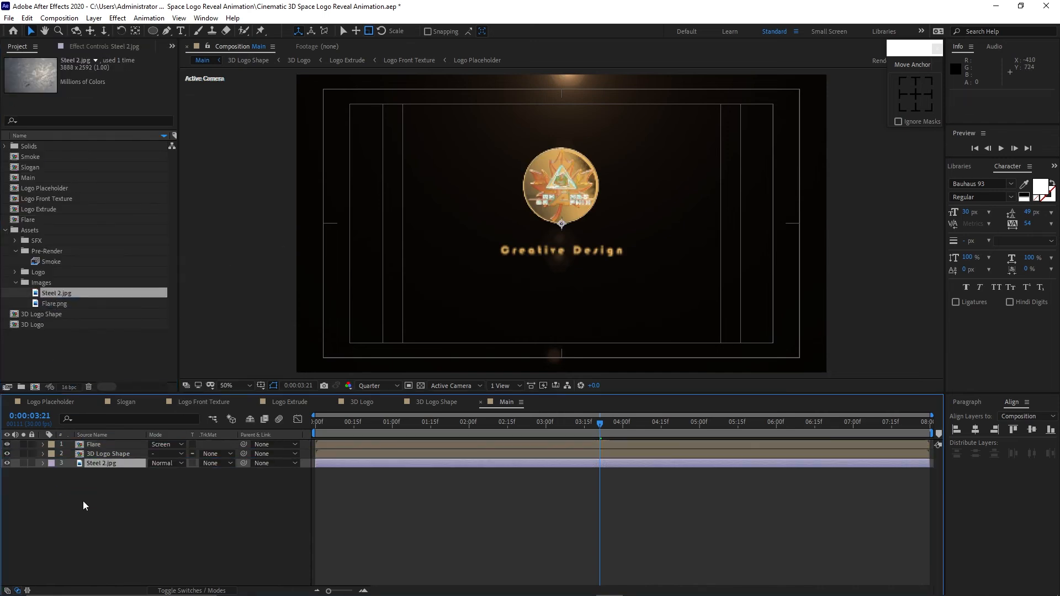
# Darken the Steel 2.jpg layer with Curves, lowering the RGB curve's white end to about half and pulling its midtones down
pyautogui.click(117, 18)
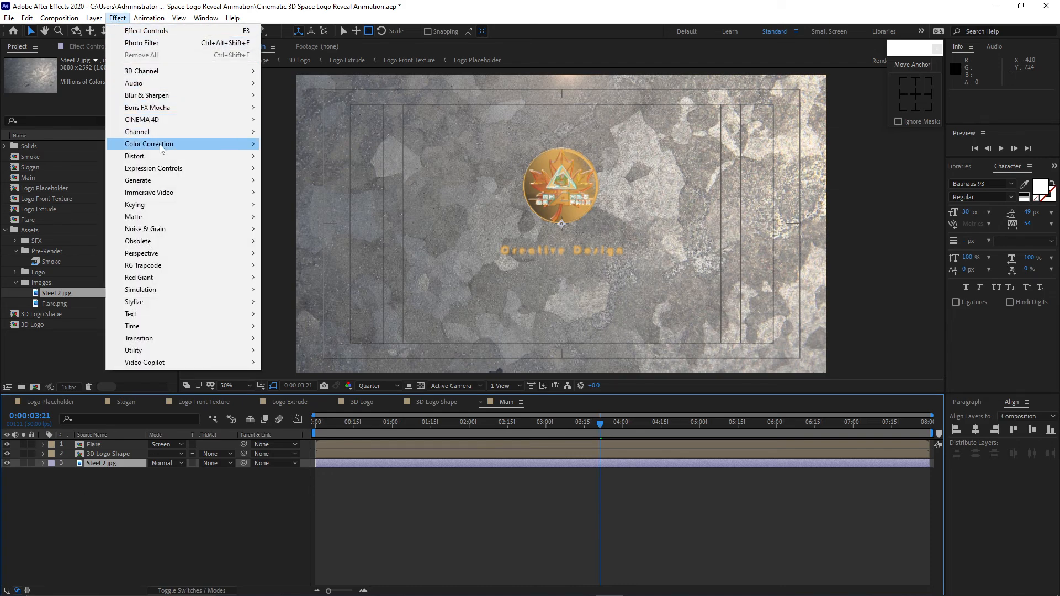
pyautogui.moveTo(166, 144)
pyautogui.click(319, 361)
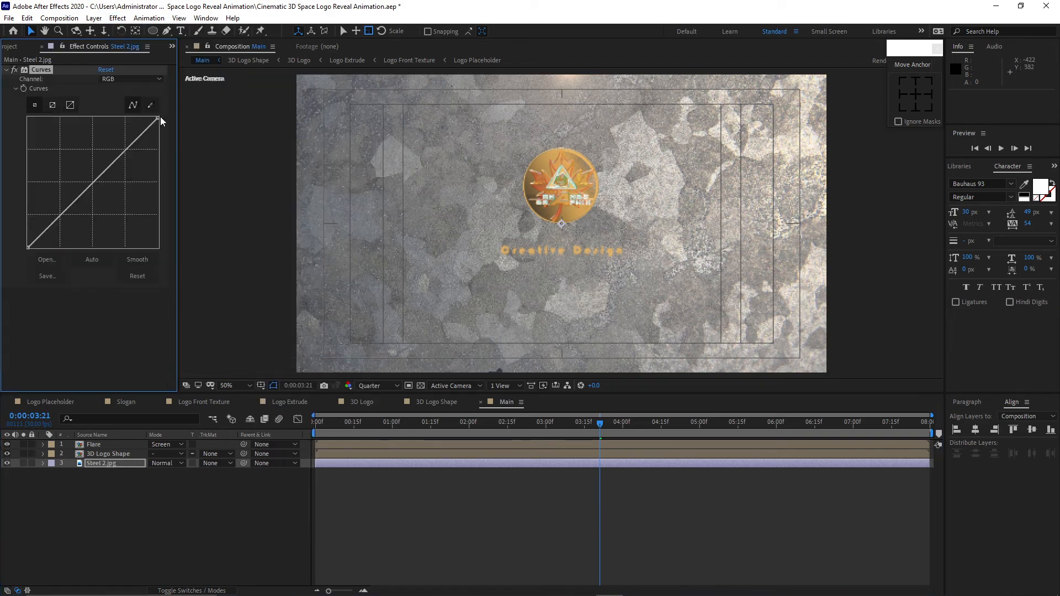
pyautogui.moveTo(159, 118); pyautogui.dragTo(168, 180)
pyautogui.moveTo(105, 208); pyautogui.dragTo(113, 228)
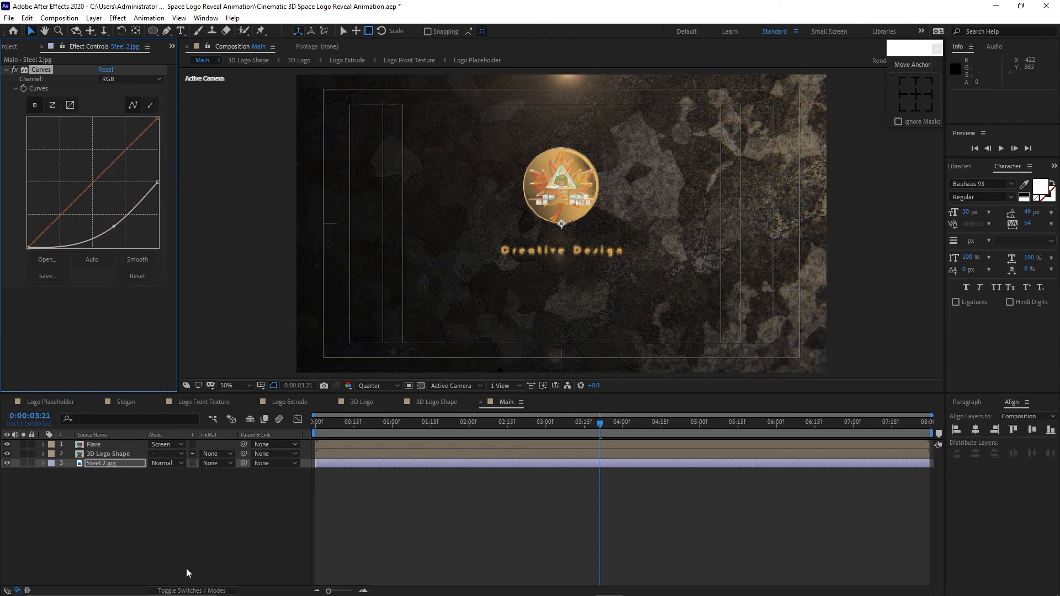
# Make the Steel 2.jpg layer 3D and set its X Rotation to -88° so it lies as a floor
pyautogui.click(192, 590)
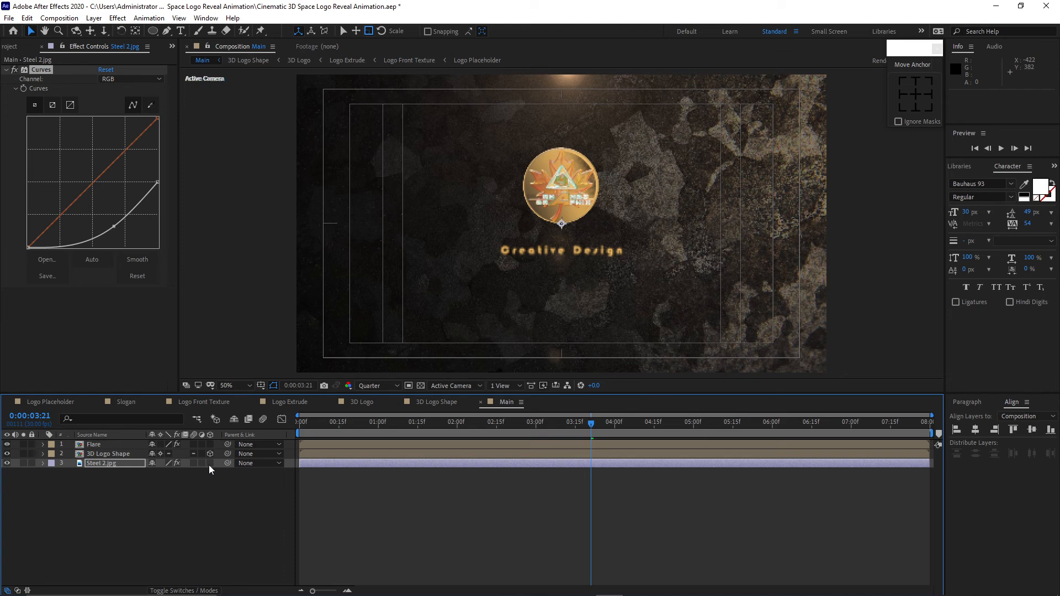
pyautogui.click(210, 463)
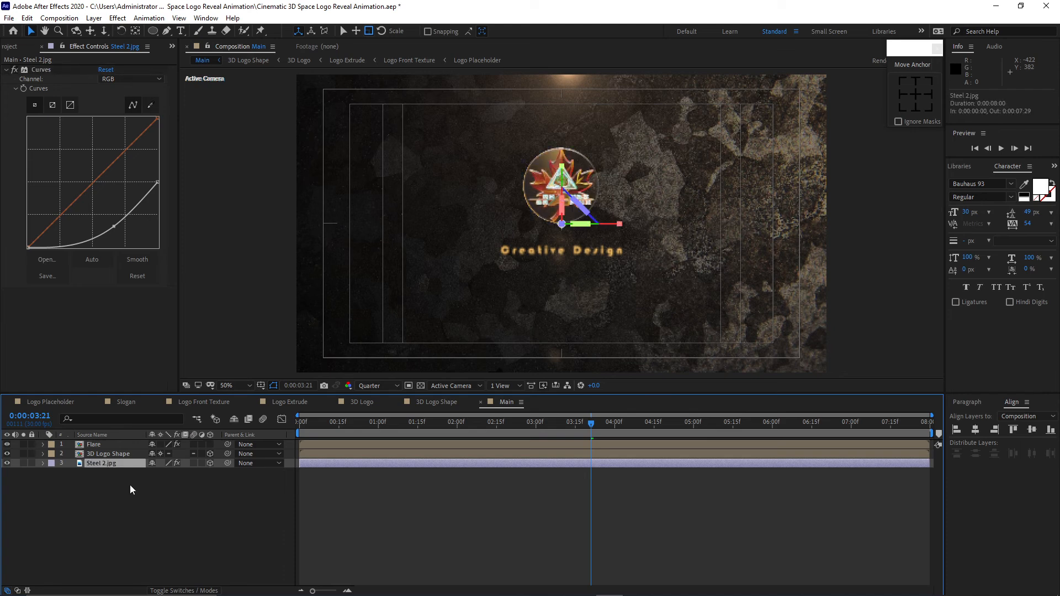
pyautogui.press('r')
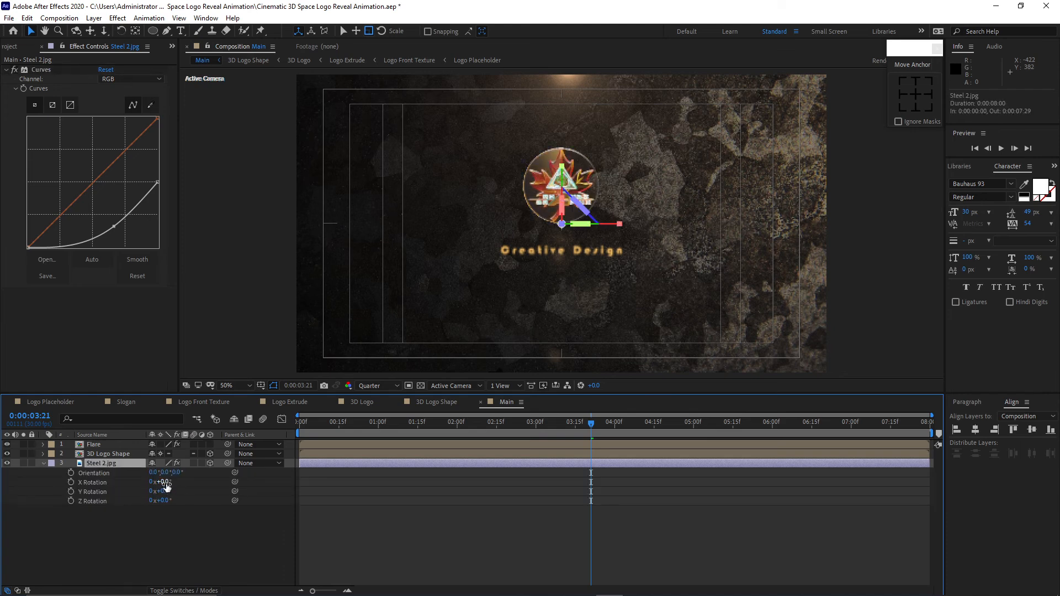
pyautogui.click(165, 482)
pyautogui.click(115, 473)
pyautogui.click(107, 465)
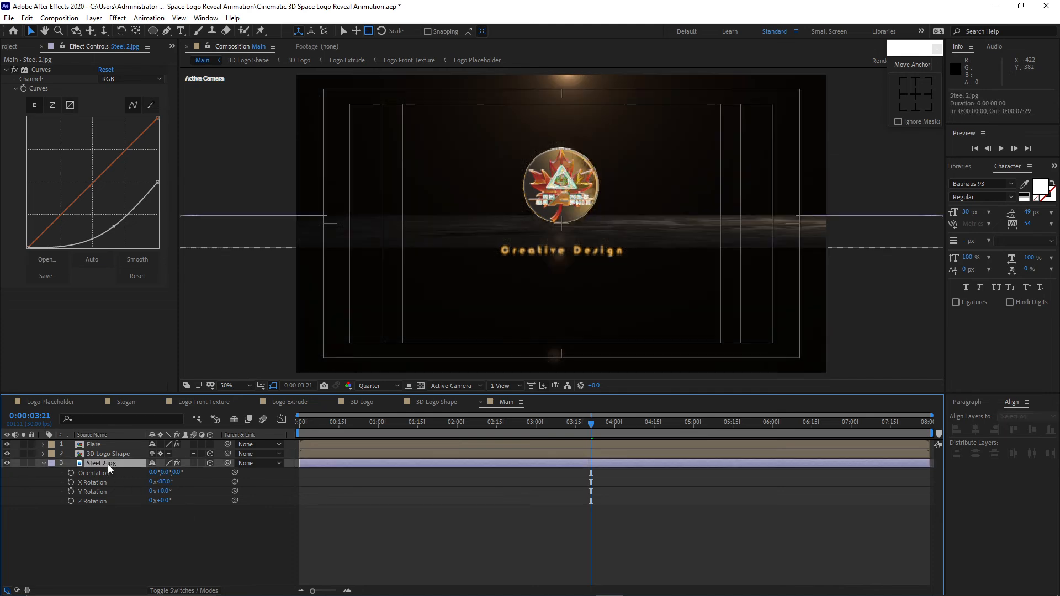
# Move the Steel 2.jpg floor down below the slogan to a Y position of 888
pyautogui.press('p')
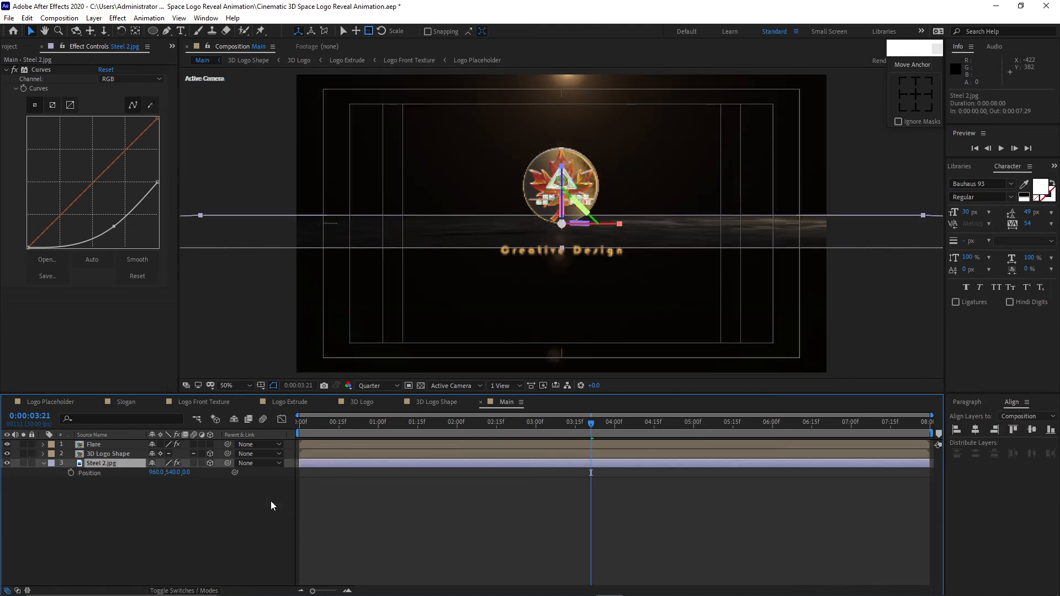
pyautogui.moveTo(173, 473); pyautogui.dragTo(301, 541)
pyautogui.click(259, 522)
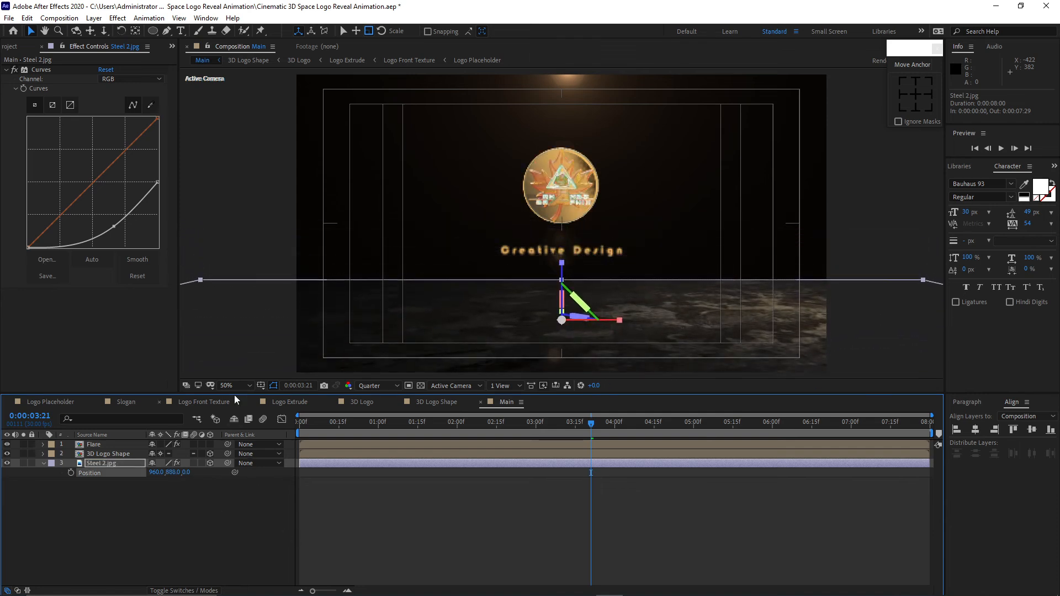
# Add an elliptical mask to the Steel 2.jpg floor layer and set its Mask Feather to 446 pixels
pyautogui.doubleClick(153, 31)
pyautogui.click(63, 481)
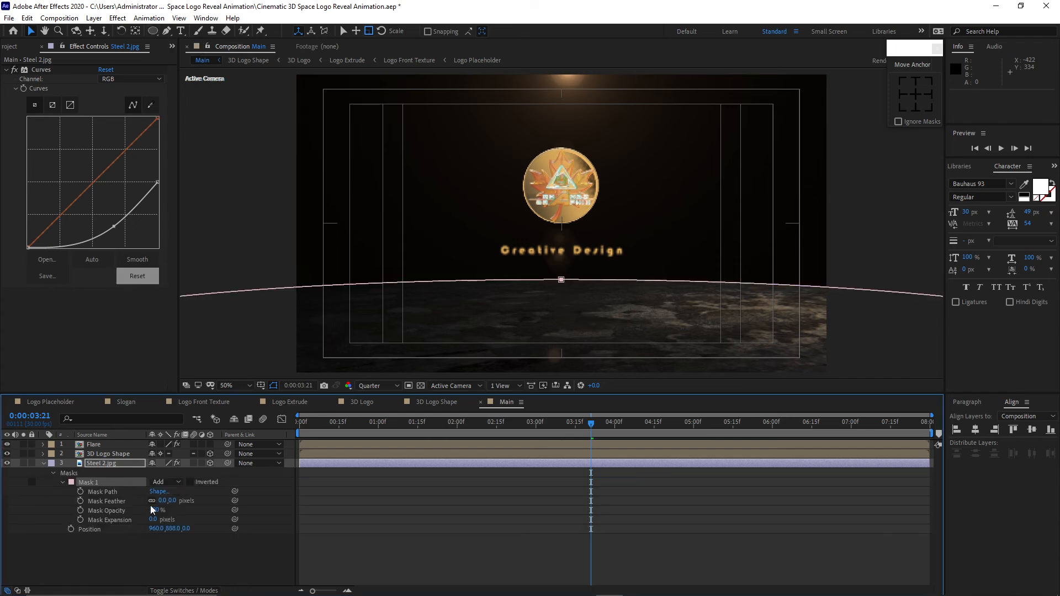
pyautogui.moveTo(164, 500); pyautogui.dragTo(416, 511)
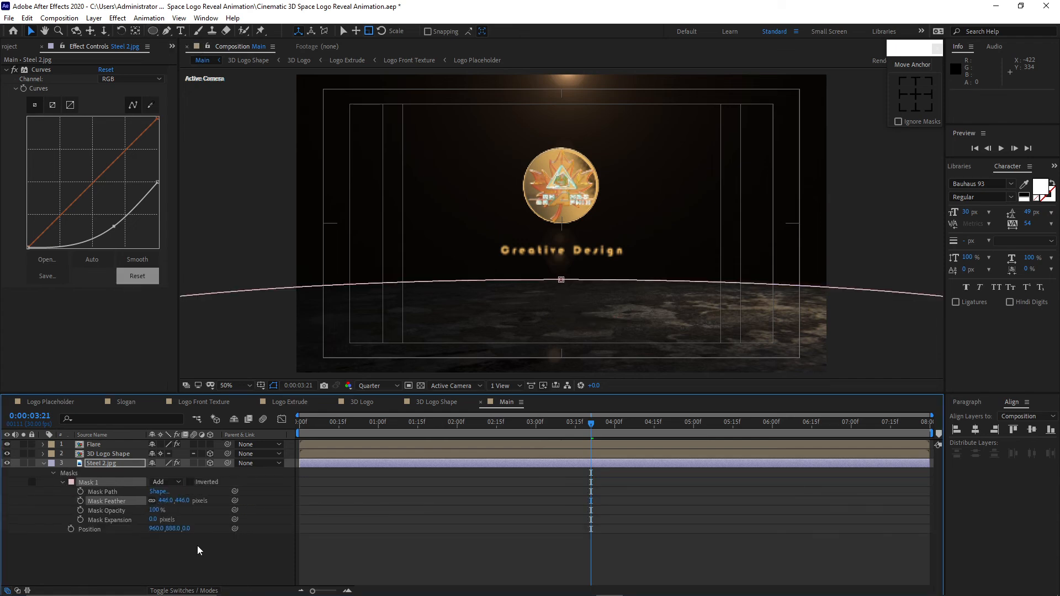
# Duplicate the 3D Logo Shape layer and rename the lower copy Logo Shadow
pyautogui.click(121, 453)
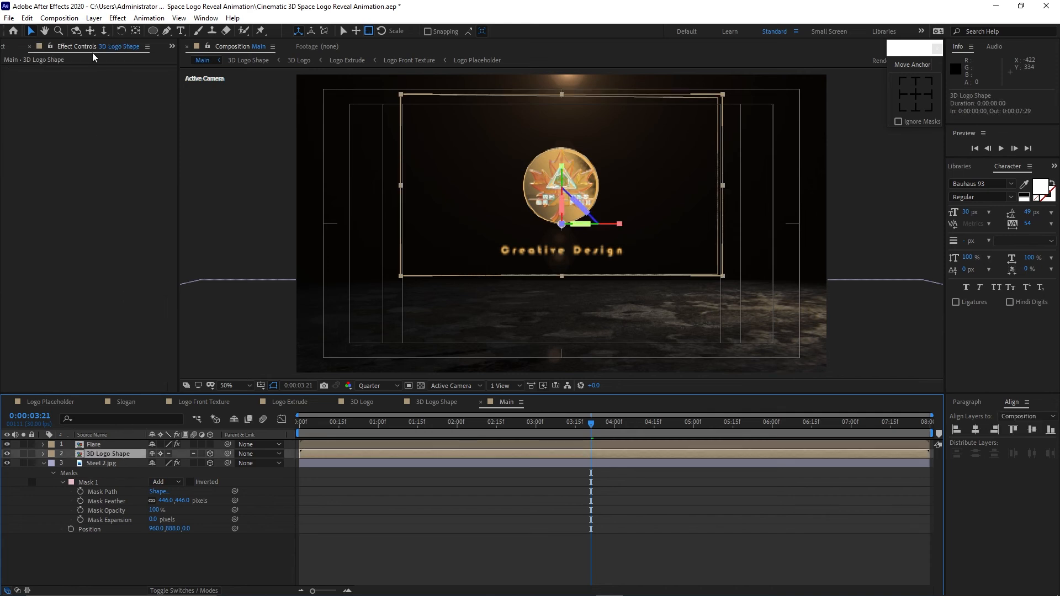
pyautogui.click(26, 17)
pyautogui.click(50, 161)
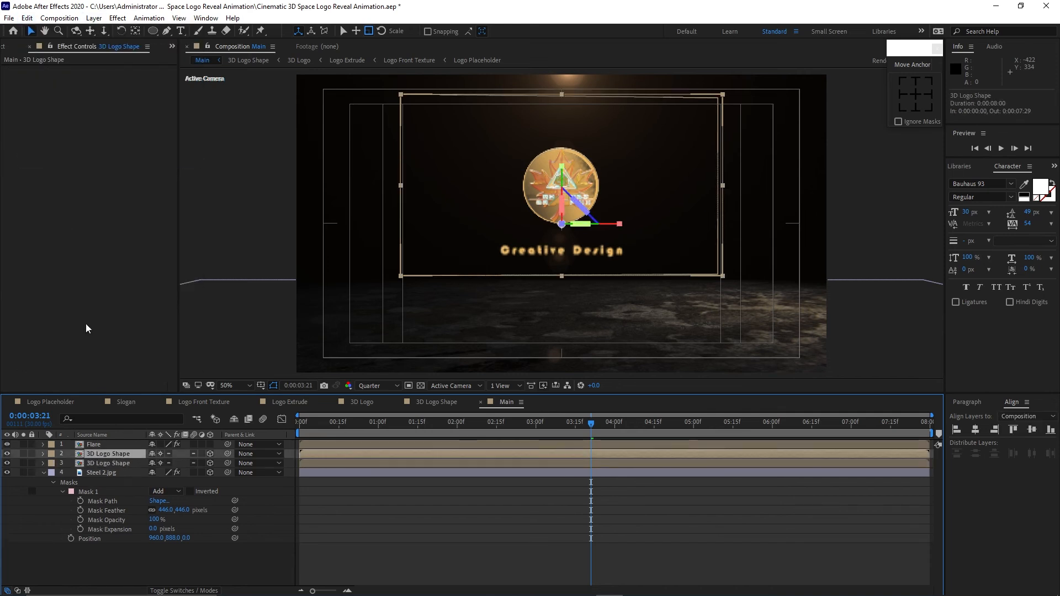
pyautogui.click(108, 465)
pyautogui.rightClick(110, 463)
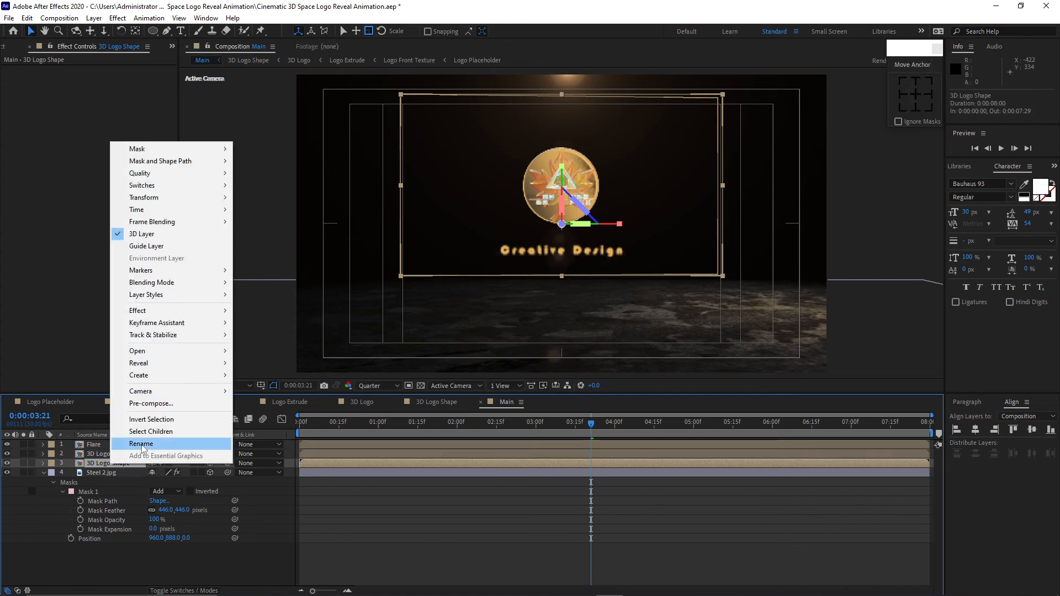
pyautogui.click(141, 445)
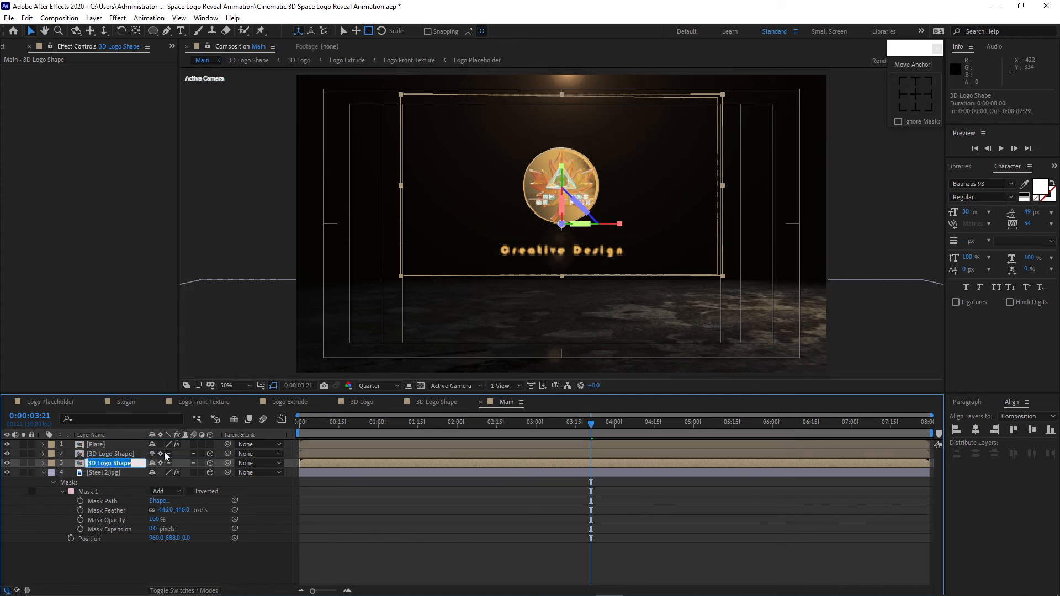
pyautogui.write('Logo')
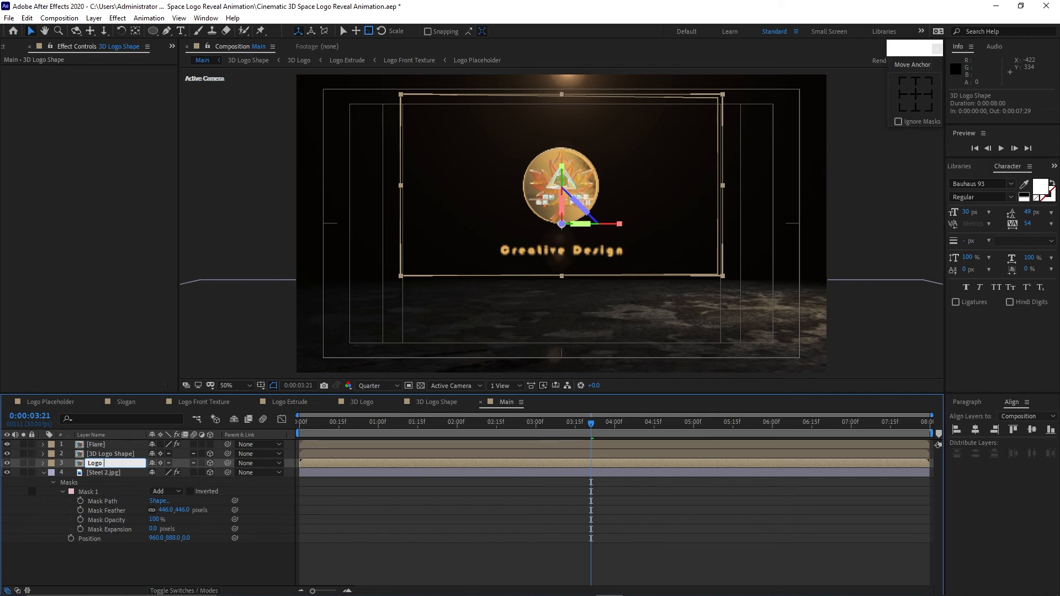
pyautogui.write(' Shadow')
pyautogui.press('Return')
pyautogui.click(115, 462)
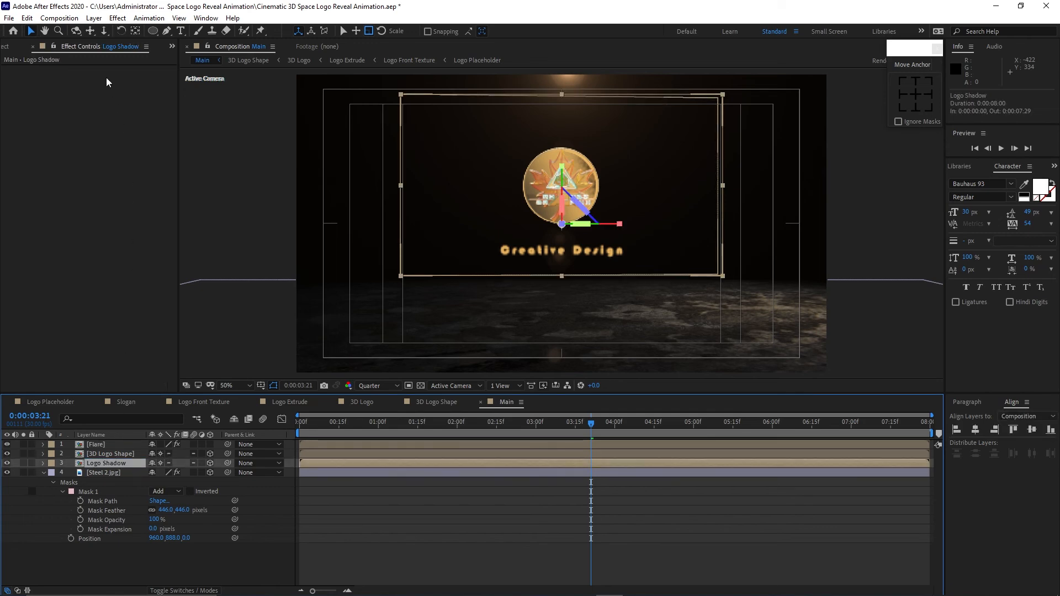
# Flip the Logo Shadow layer both vertically and horizontally
pyautogui.click(94, 18)
pyautogui.moveTo(152, 148)
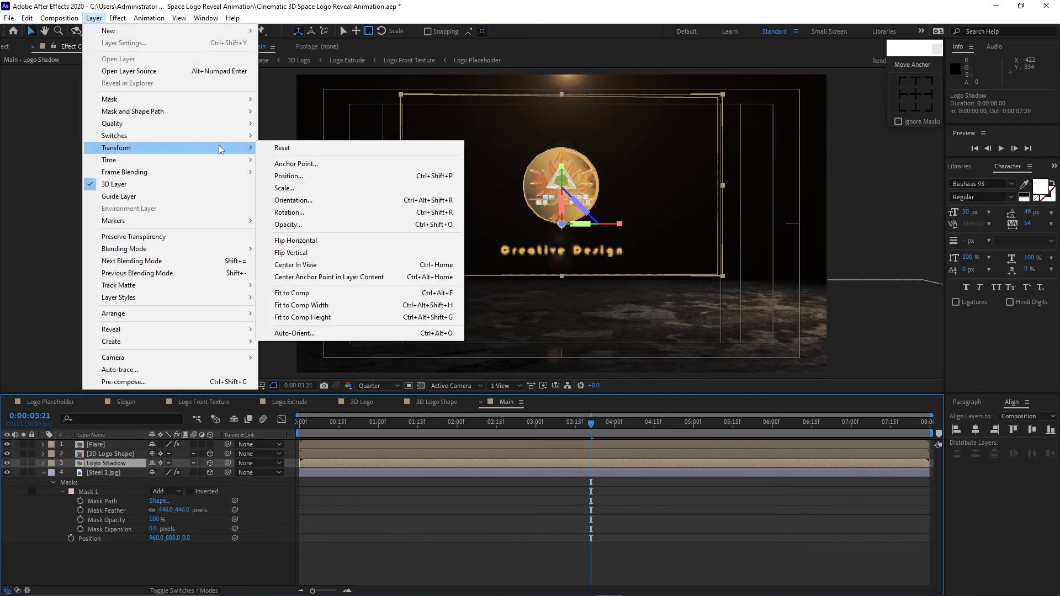
pyautogui.click(93, 17)
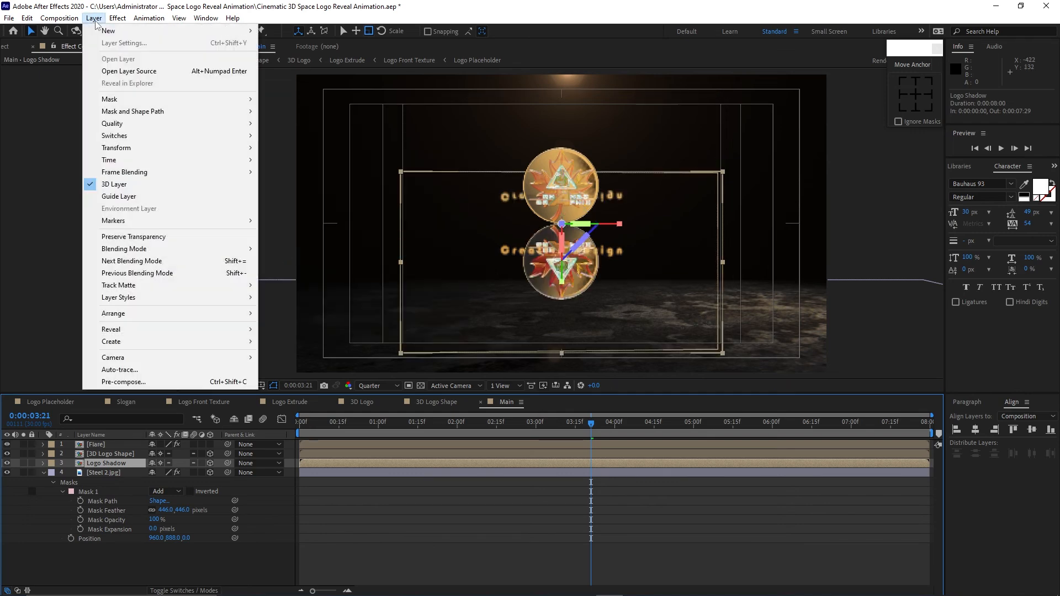
pyautogui.moveTo(128, 150)
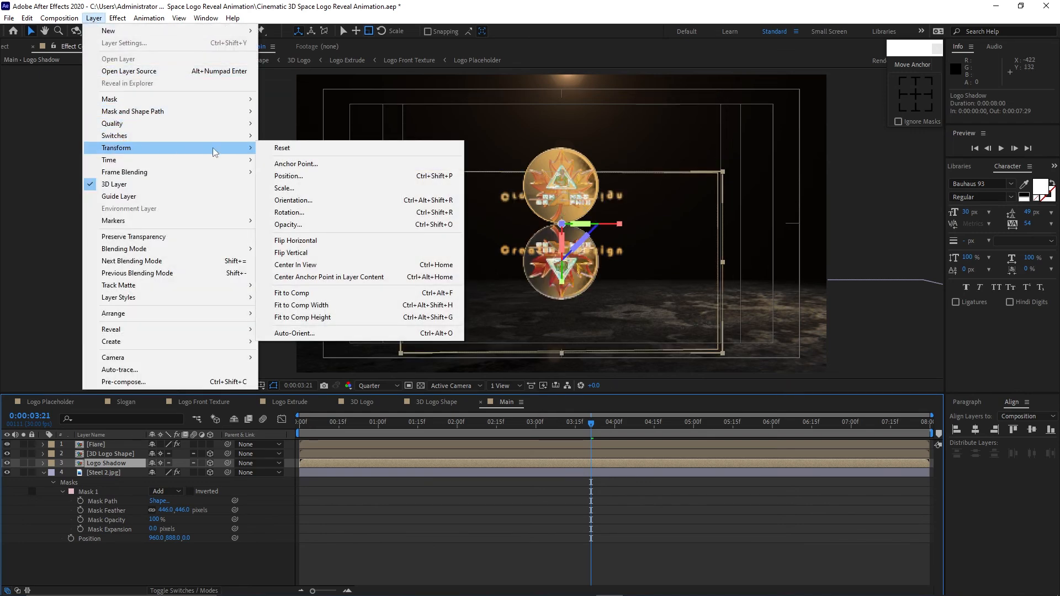
pyautogui.click(286, 241)
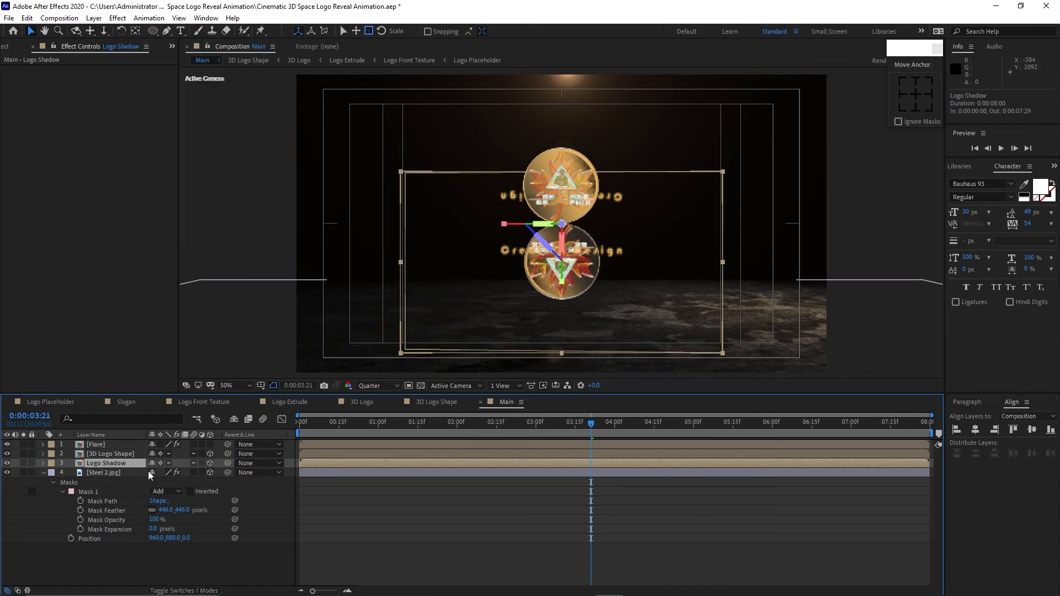
# Unlink the Logo Shadow layer's scale, squash its Y scale to -32%, and move it onto the floor at position 883, 797
pyautogui.press('p')
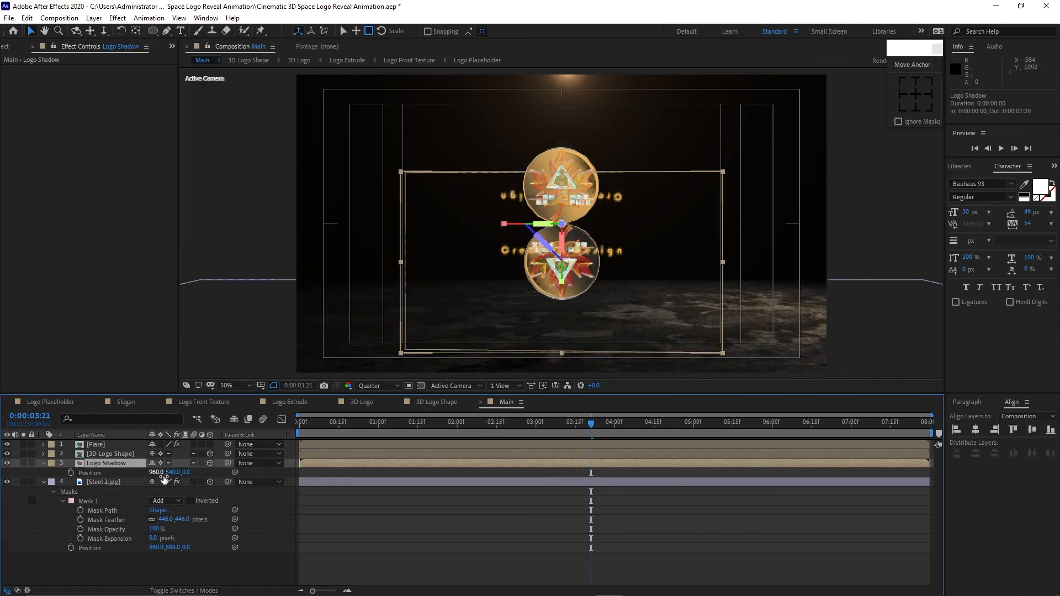
pyautogui.moveTo(174, 472); pyautogui.dragTo(229, 487)
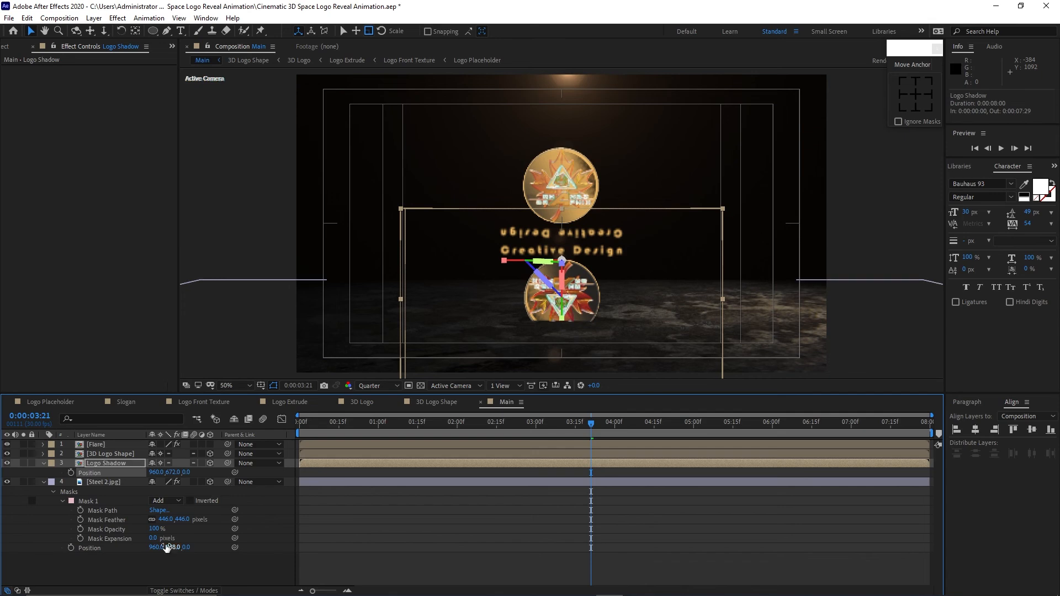
pyautogui.click(43, 482)
pyautogui.hotkey('shift', 'r')
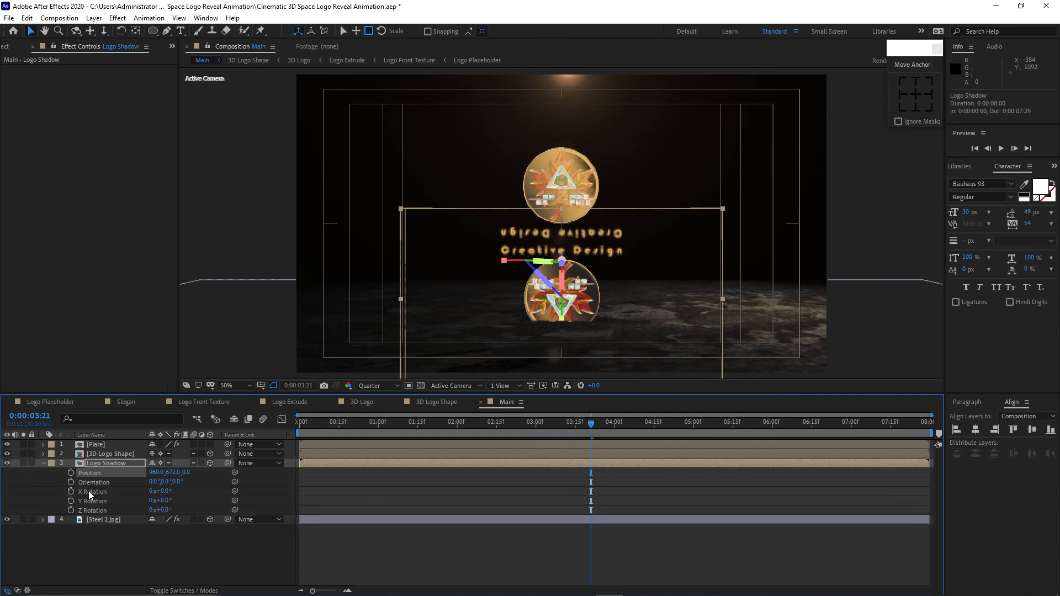
pyautogui.hotkey('shift', 's')
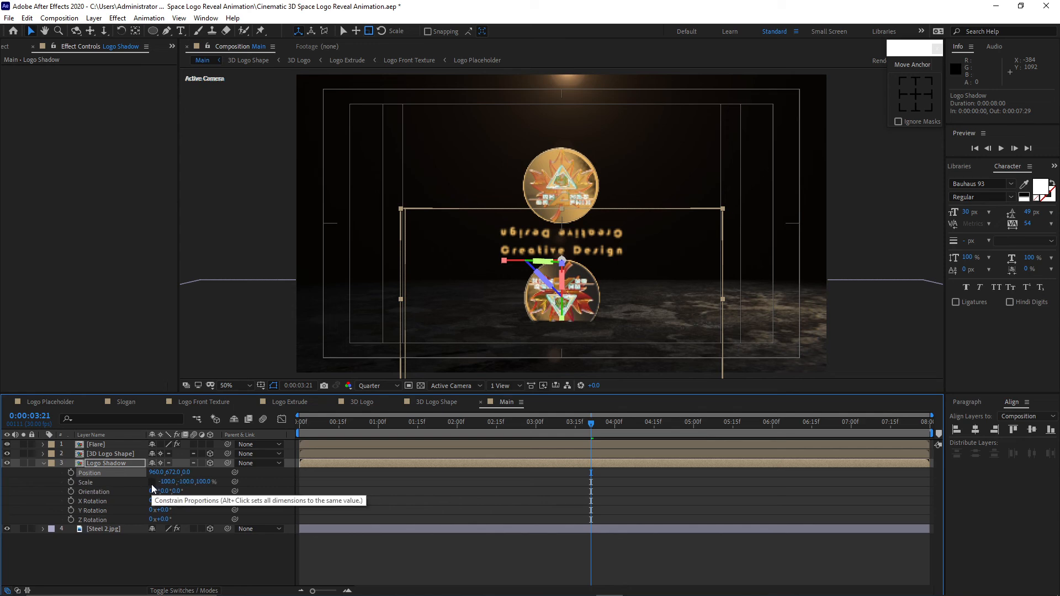
pyautogui.click(151, 482)
pyautogui.moveTo(184, 481); pyautogui.dragTo(233, 491)
pyautogui.moveTo(172, 474); pyautogui.dragTo(228, 487)
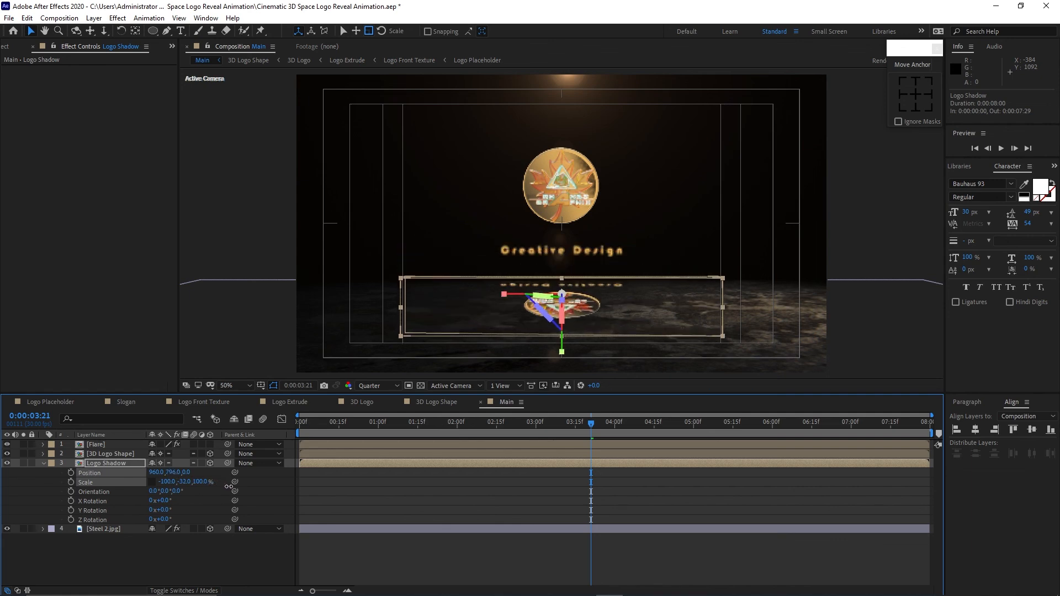
pyautogui.moveTo(157, 473); pyautogui.dragTo(118, 481)
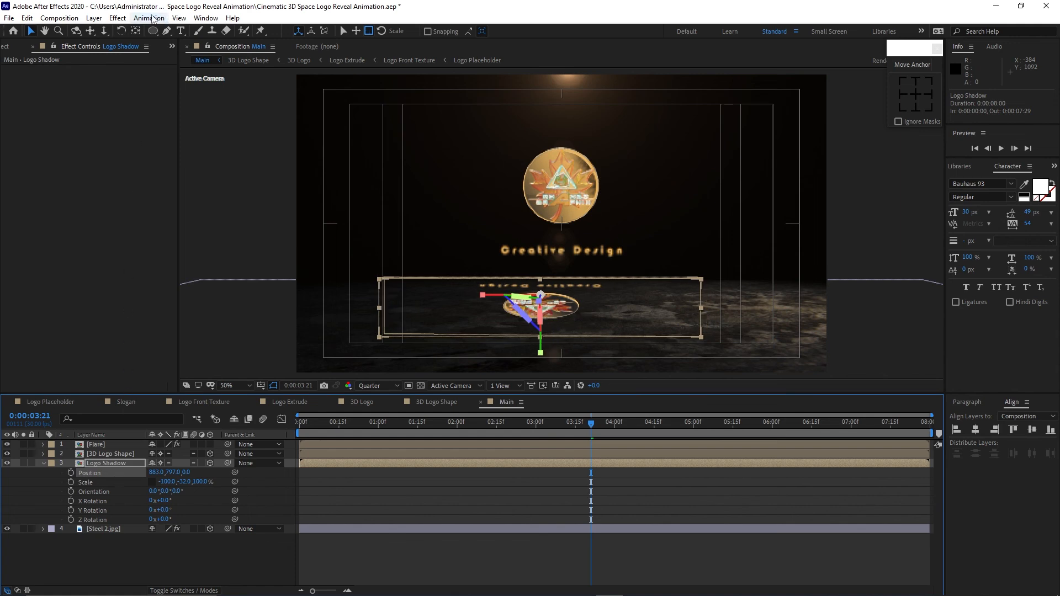
# Apply Fast Box Blur to the Logo Shadow layer with a Blur Radius of 25 and 1 iteration
pyautogui.click(118, 18)
pyautogui.moveTo(155, 95)
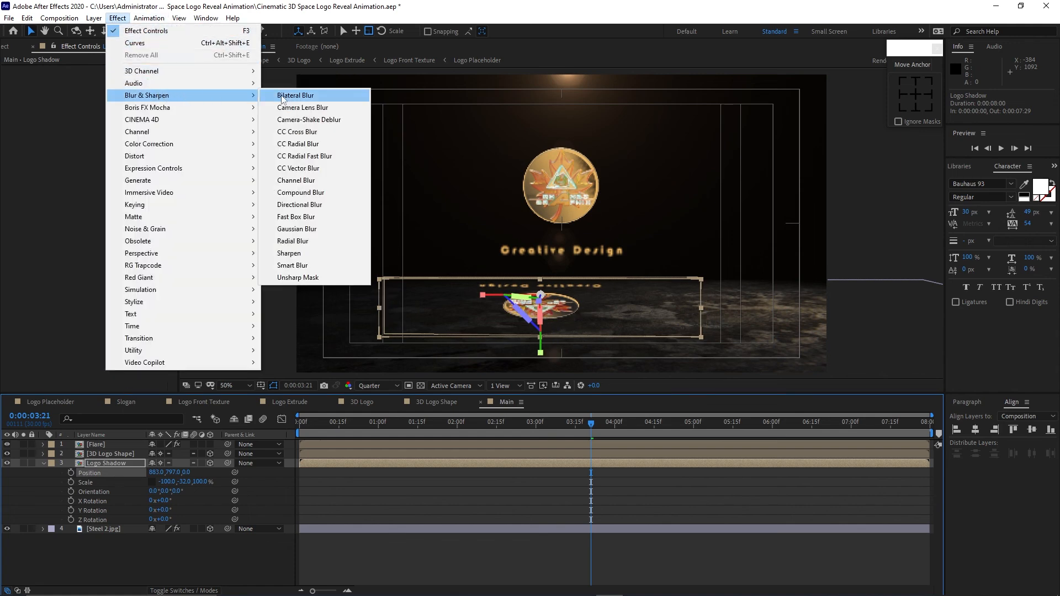
pyautogui.click(290, 216)
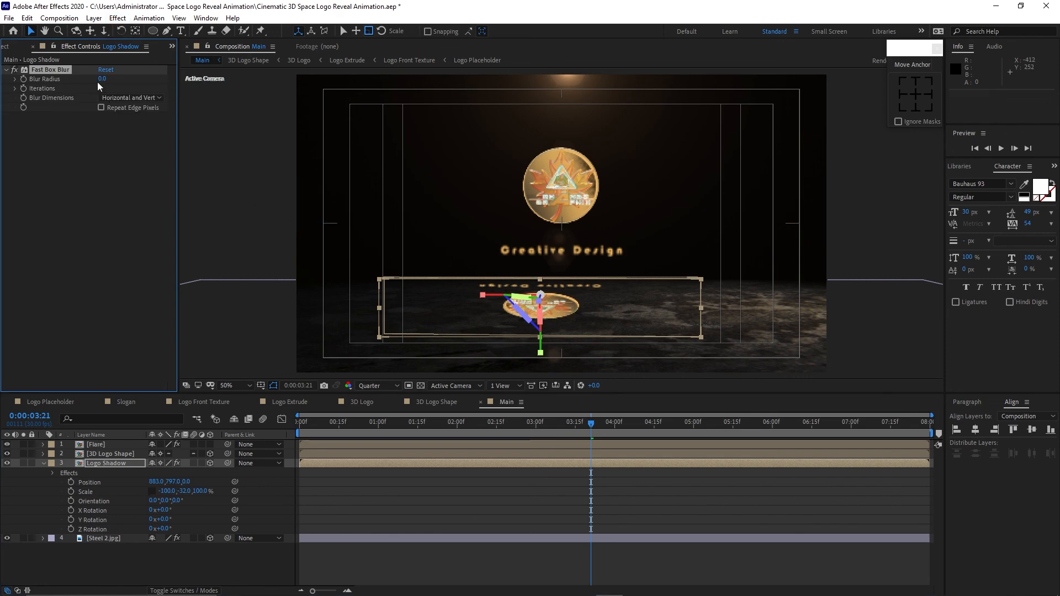
pyautogui.moveTo(104, 79); pyautogui.dragTo(126, 89)
# Set the Logo Shadow layer's opacity to 50%
pyautogui.click(128, 460)
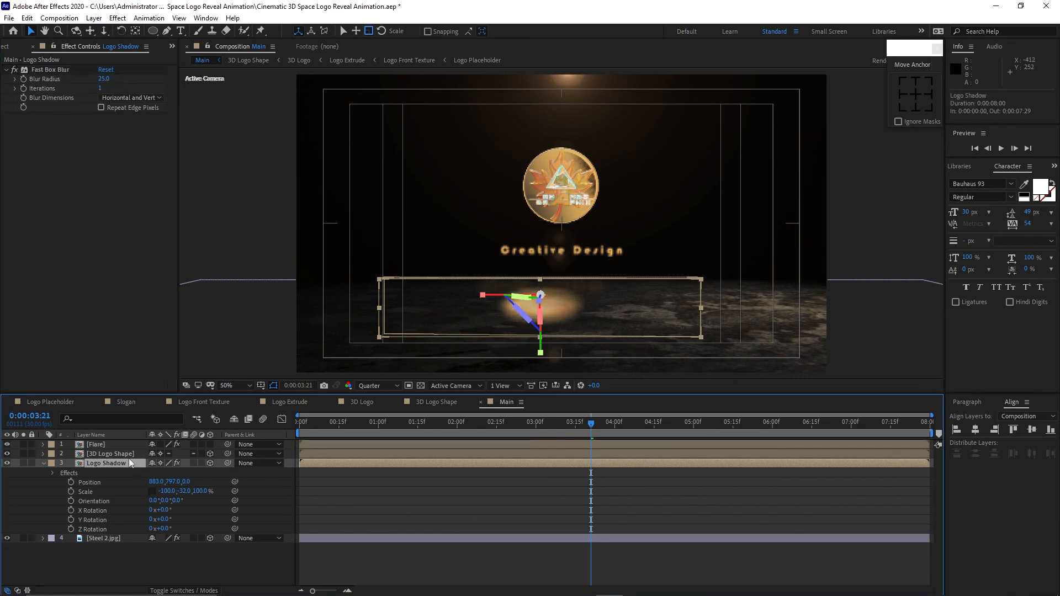
pyautogui.press('t')
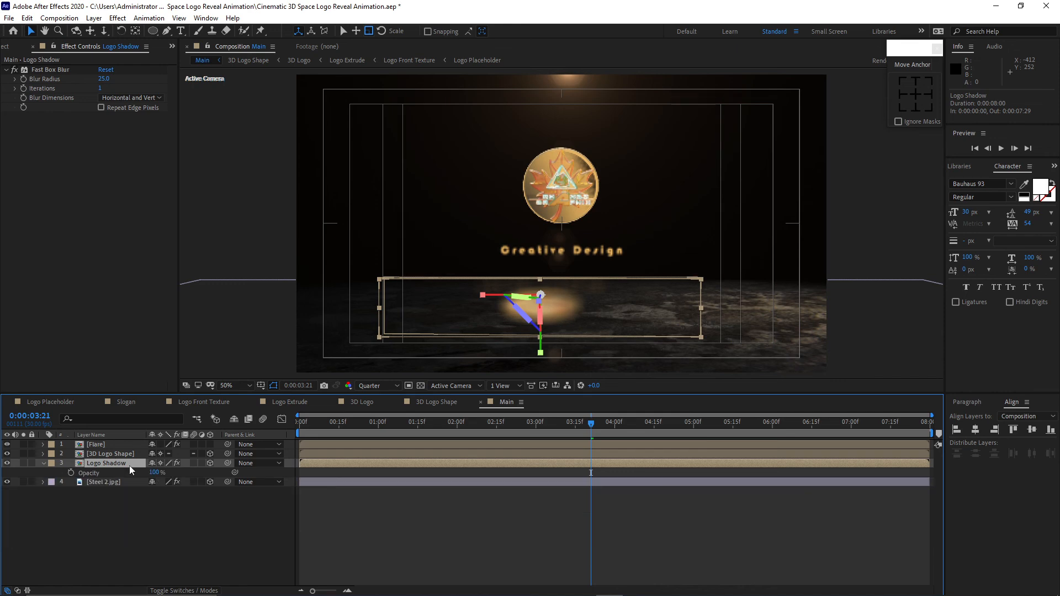
pyautogui.click(151, 473)
pyautogui.write('50')
pyautogui.click(148, 513)
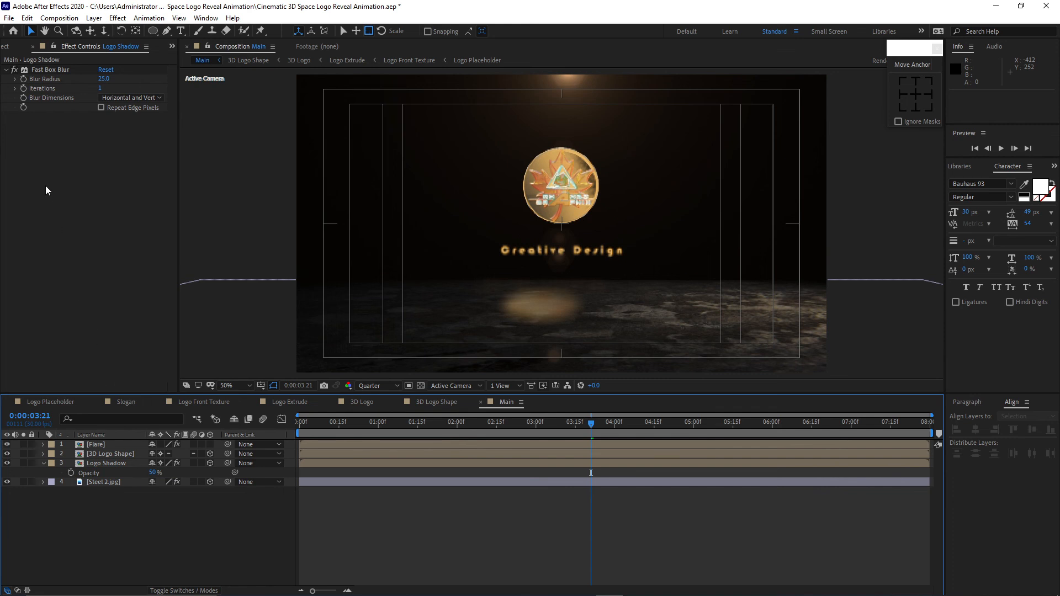
# Place the Cinematic 3D Space Logo Reveal Animation.mp3 audio from the SFX folder at the bottom of the Main layer stack
pyautogui.click(8, 50)
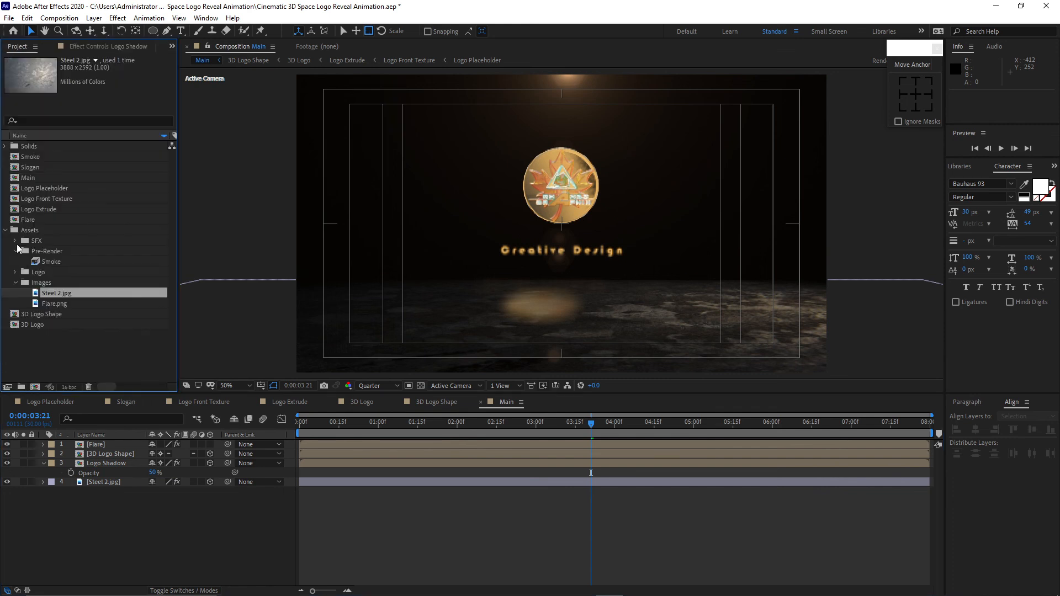
pyautogui.click(16, 241)
pyautogui.moveTo(55, 251); pyautogui.dragTo(101, 513)
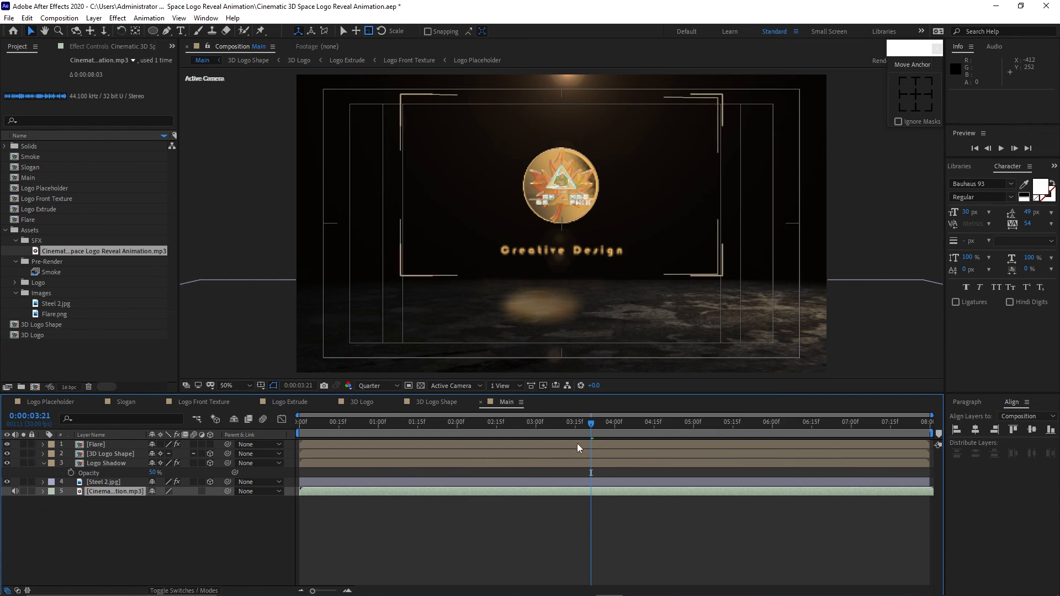
# Fade out the audio by keyframing its Audio Levels at 0 dB at 7:00 and -48 dB at 7:29
pyautogui.click(851, 428)
pyautogui.click(43, 491)
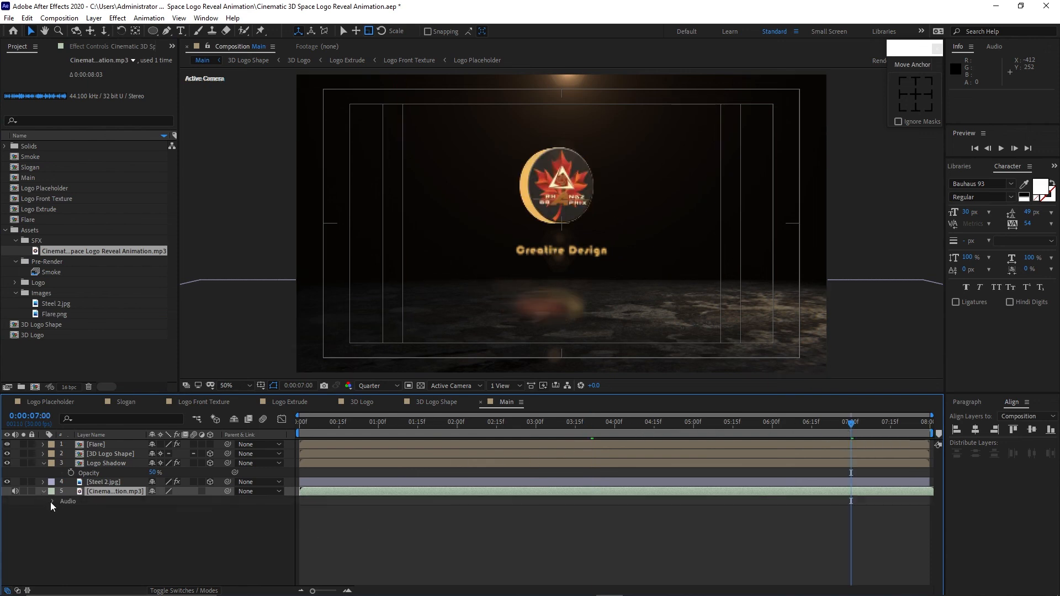
pyautogui.click(52, 501)
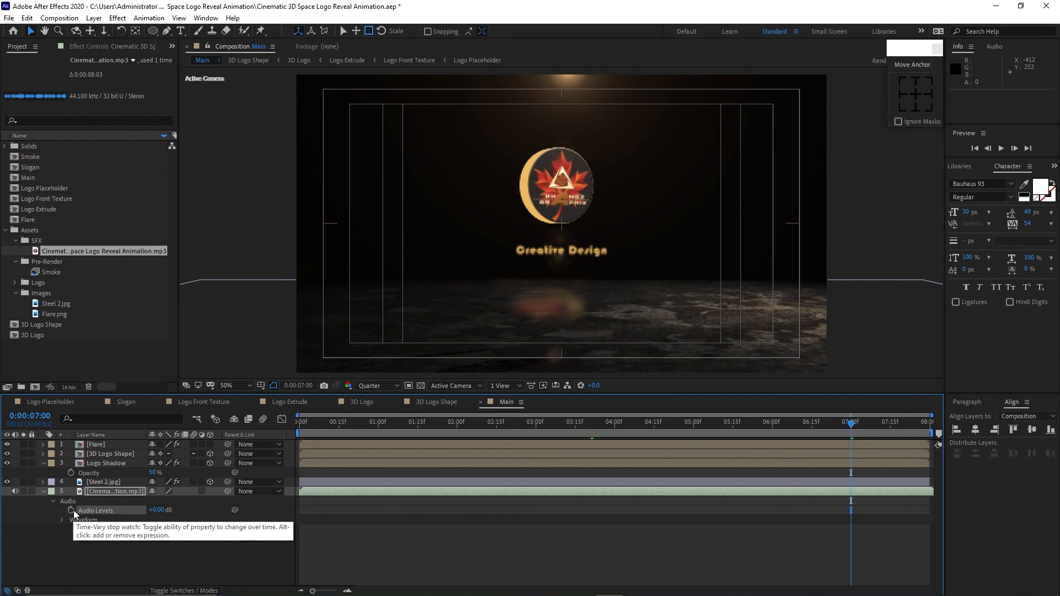
pyautogui.click(74, 510)
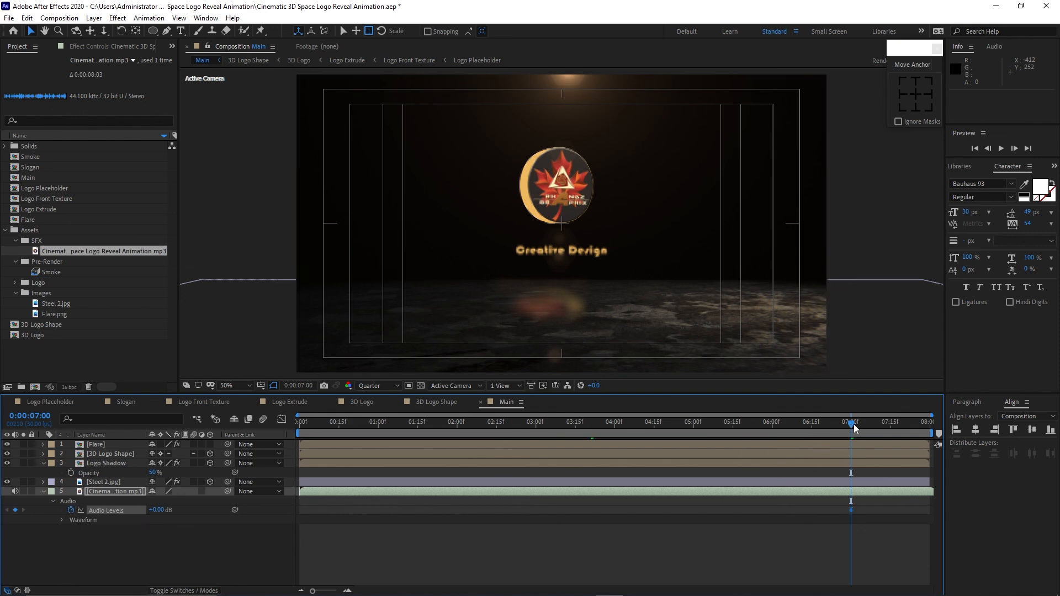
pyautogui.moveTo(854, 429); pyautogui.dragTo(928, 436)
pyautogui.click(157, 510)
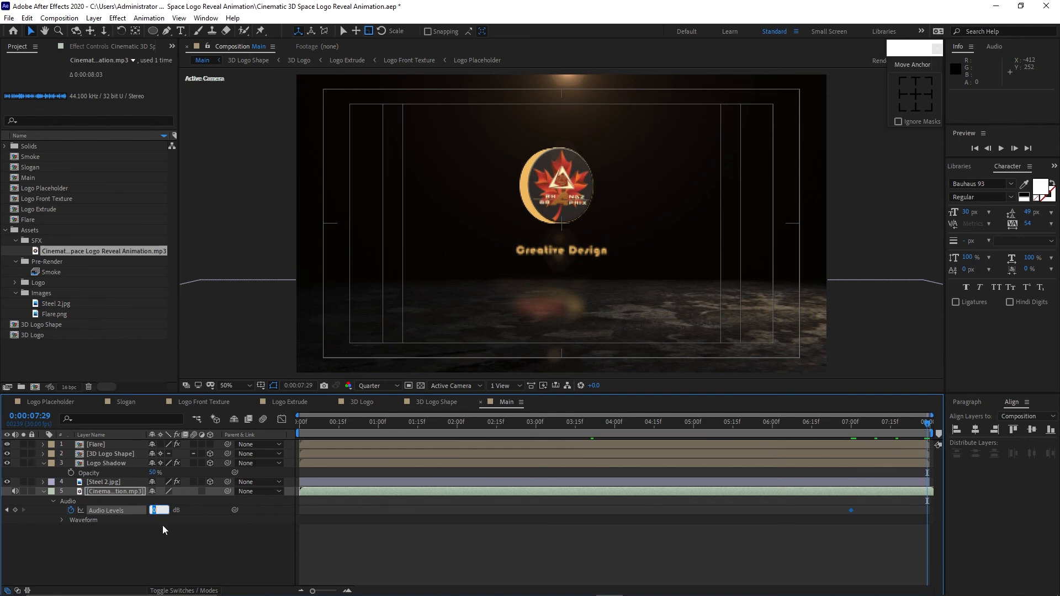
pyautogui.write('-48')
pyautogui.click(163, 545)
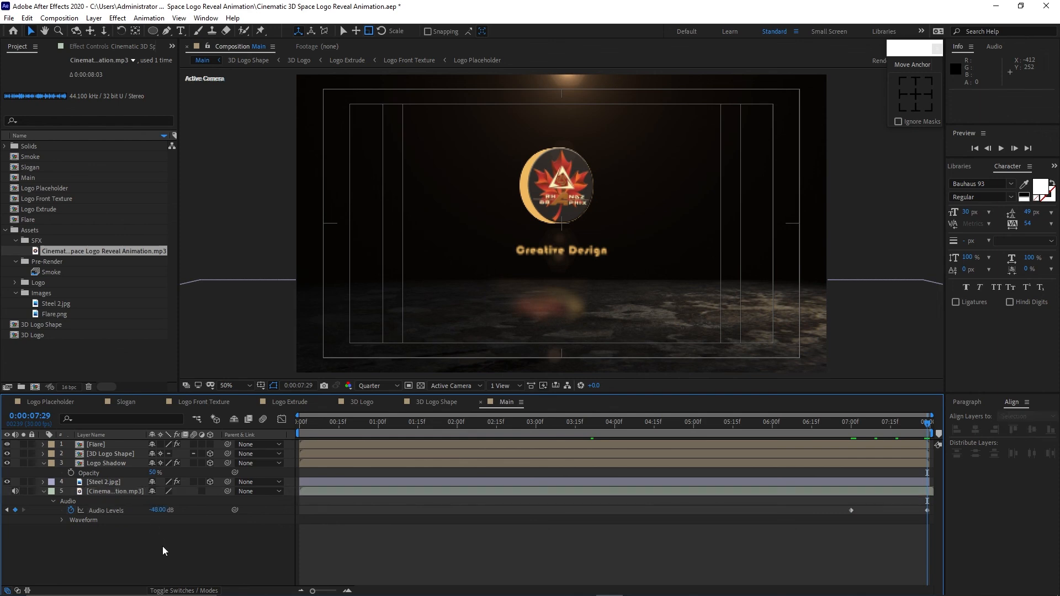
pyautogui.click(44, 492)
pyautogui.click(42, 464)
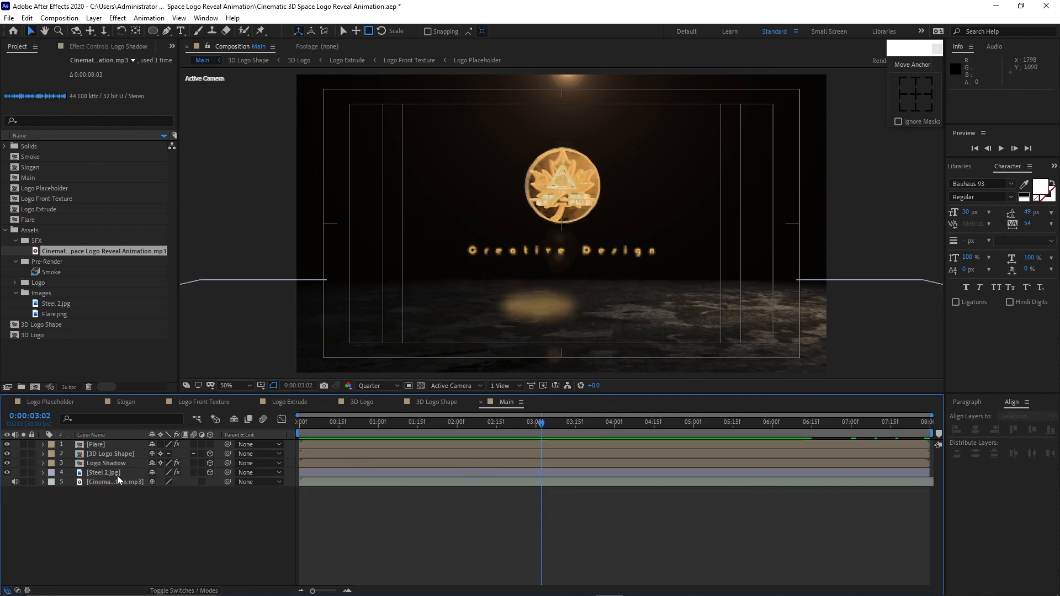
# Set the Logo Shadow layer's Y scale to -15% and preview the Main composition from the start
pyautogui.click(113, 463)
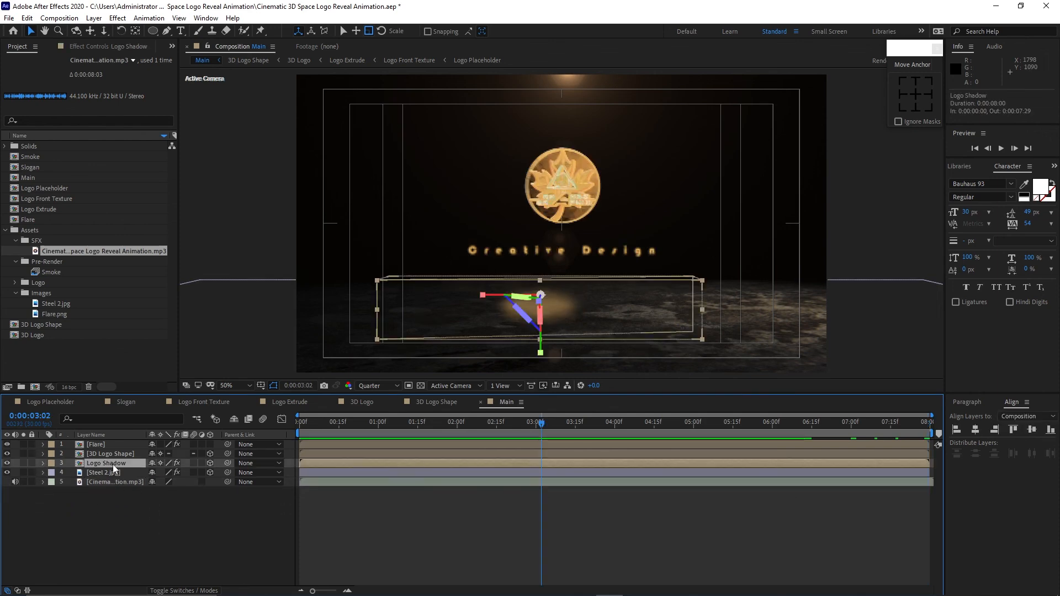
pyautogui.press('s')
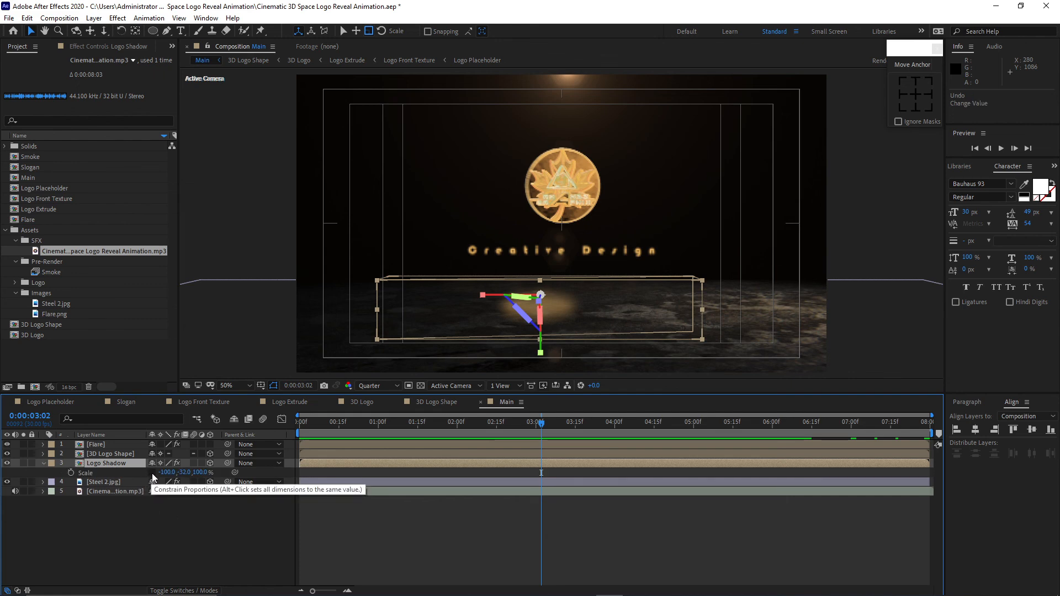
pyautogui.moveTo(181, 472); pyautogui.dragTo(196, 479)
pyautogui.click(208, 523)
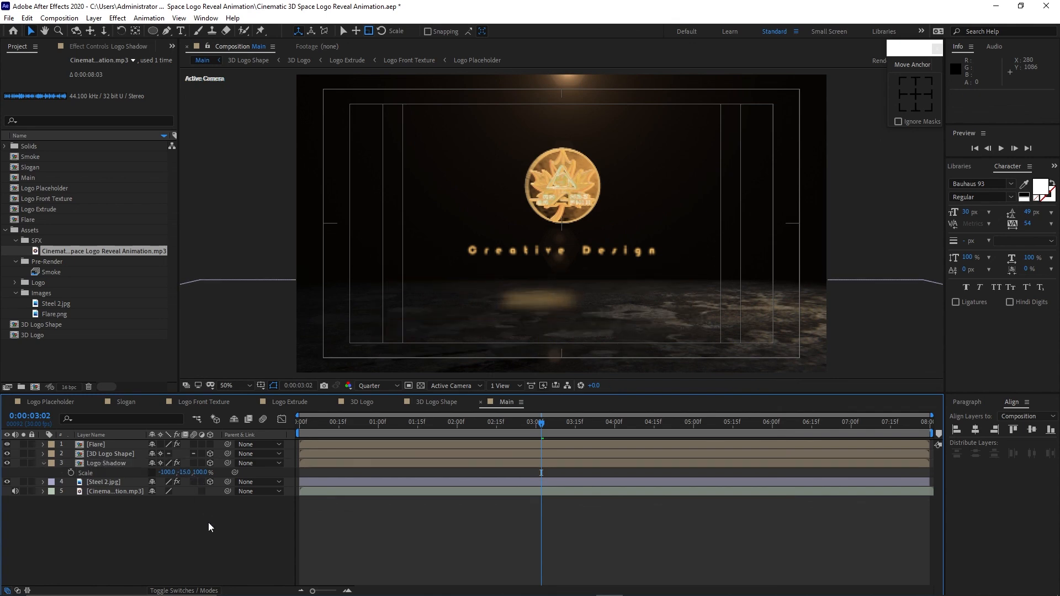
pyautogui.moveTo(330, 425); pyautogui.dragTo(293, 437)
pyautogui.press('space')
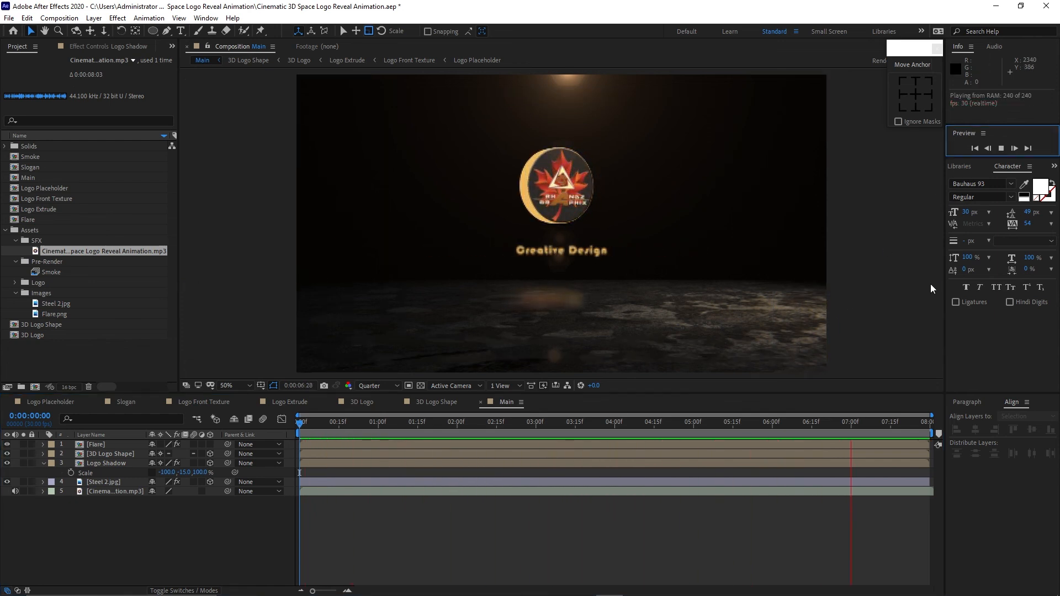
# Stop the preview and create a new 1920 × 1080 composition named Final at 30 fps with a duration of 0:00:08:00
pyautogui.click(1002, 149)
pyautogui.click(355, 437)
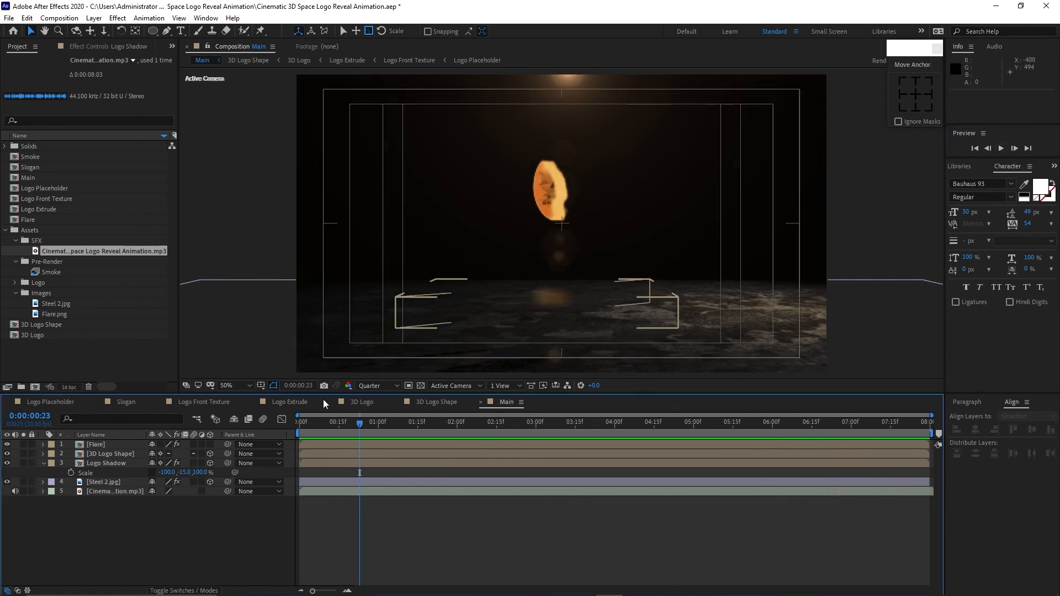
pyautogui.click(61, 18)
pyautogui.click(74, 32)
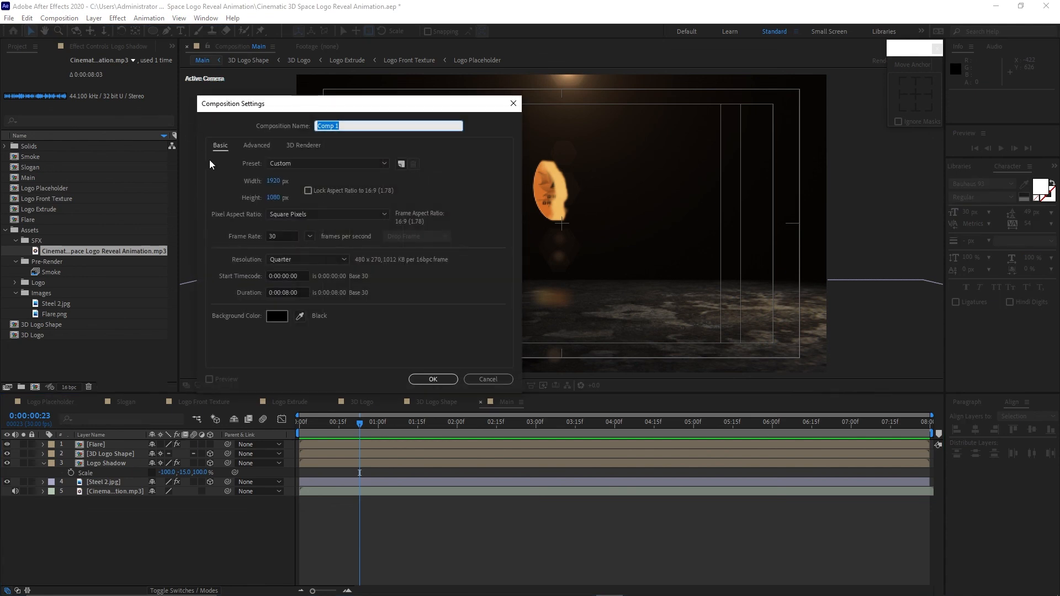
pyautogui.write('Final')
pyautogui.click(419, 380)
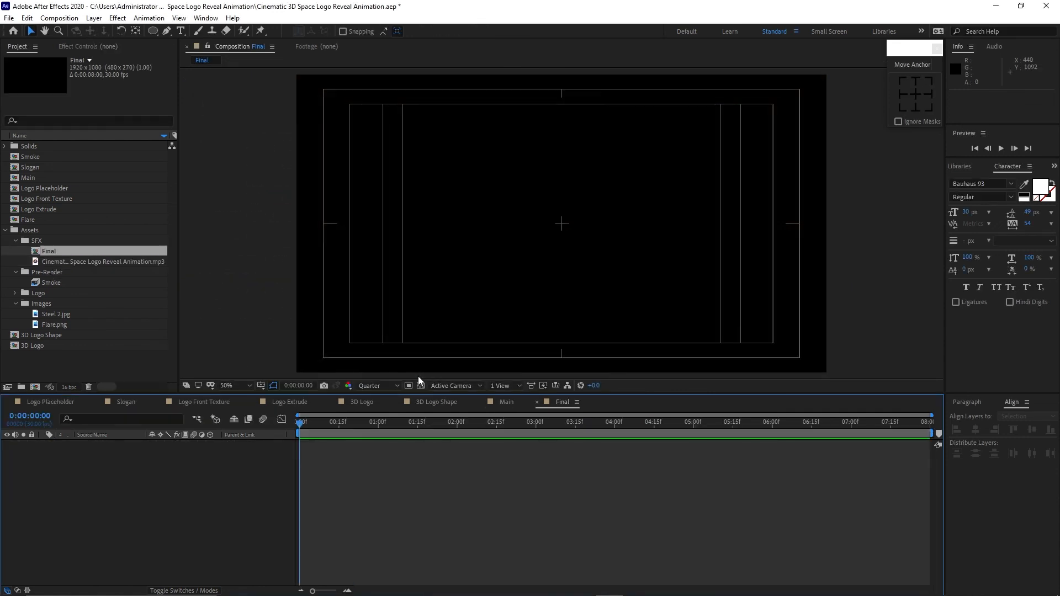
# Move the Final composition out of the SFX folder to the project's root level and collapse the SFX and Assets folders
pyautogui.moveTo(95, 249); pyautogui.dragTo(98, 364)
pyautogui.click(15, 251)
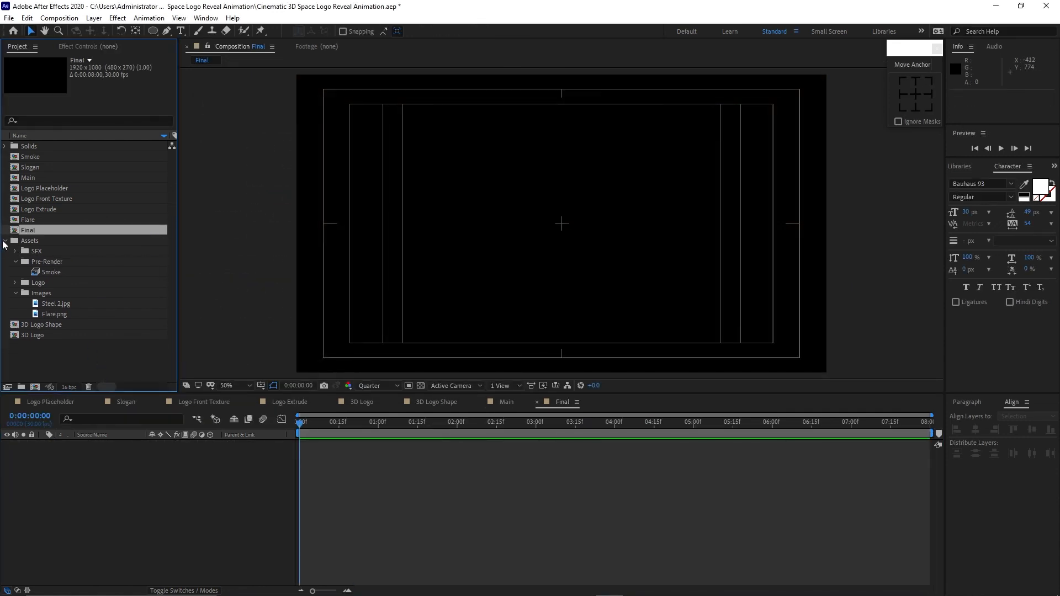
pyautogui.click(4, 241)
pyautogui.click(50, 282)
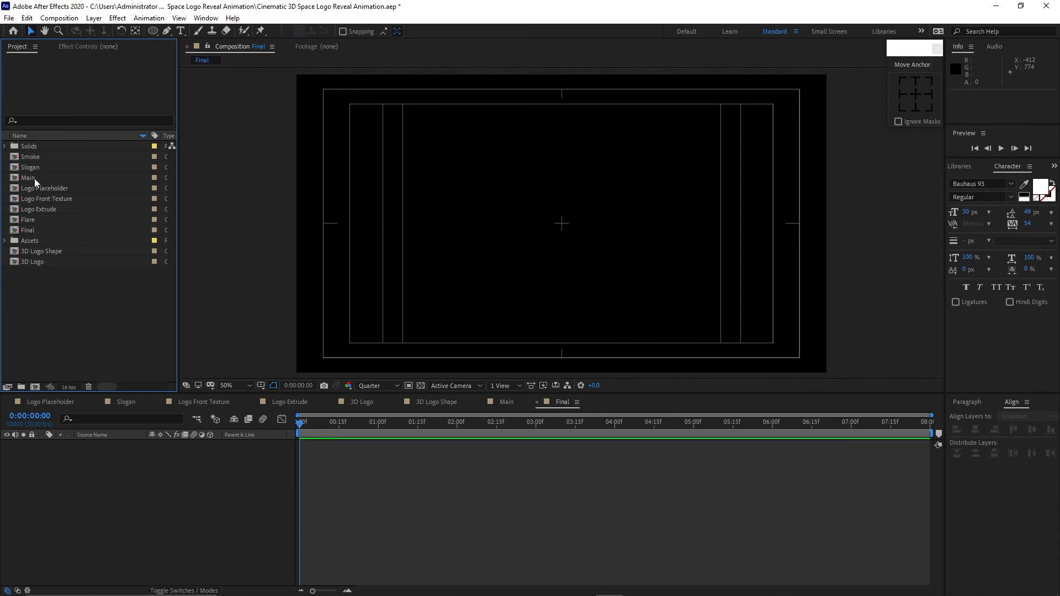
# Add the Main composition to Final and fade it out with Opacity keyframes of 100% at 7:00 and 0% at 7:29
pyautogui.moveTo(35, 178); pyautogui.dragTo(121, 485)
pyautogui.click(311, 422)
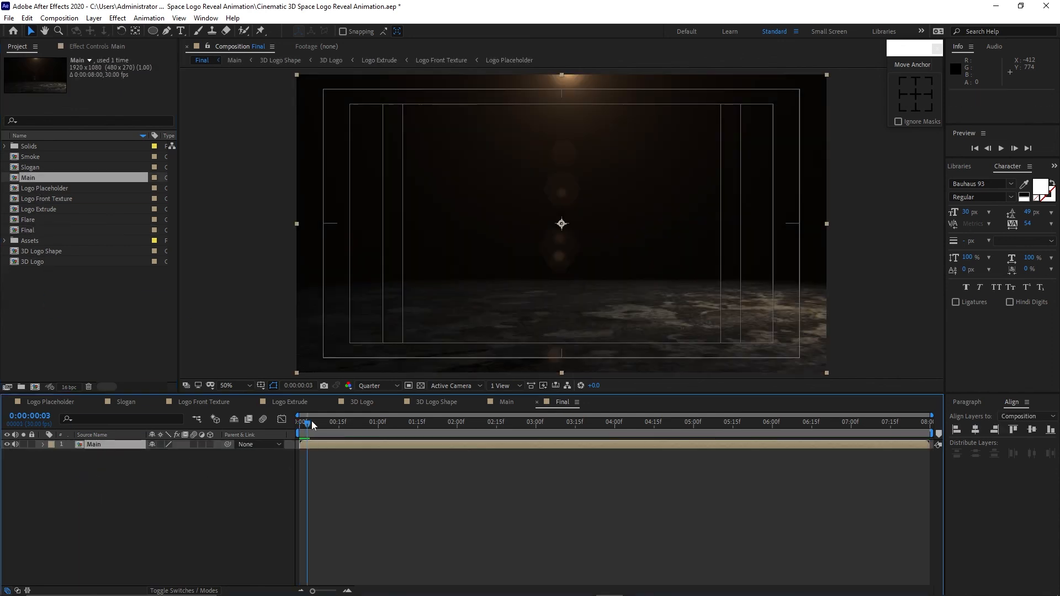
pyautogui.moveTo(311, 420); pyautogui.dragTo(852, 426)
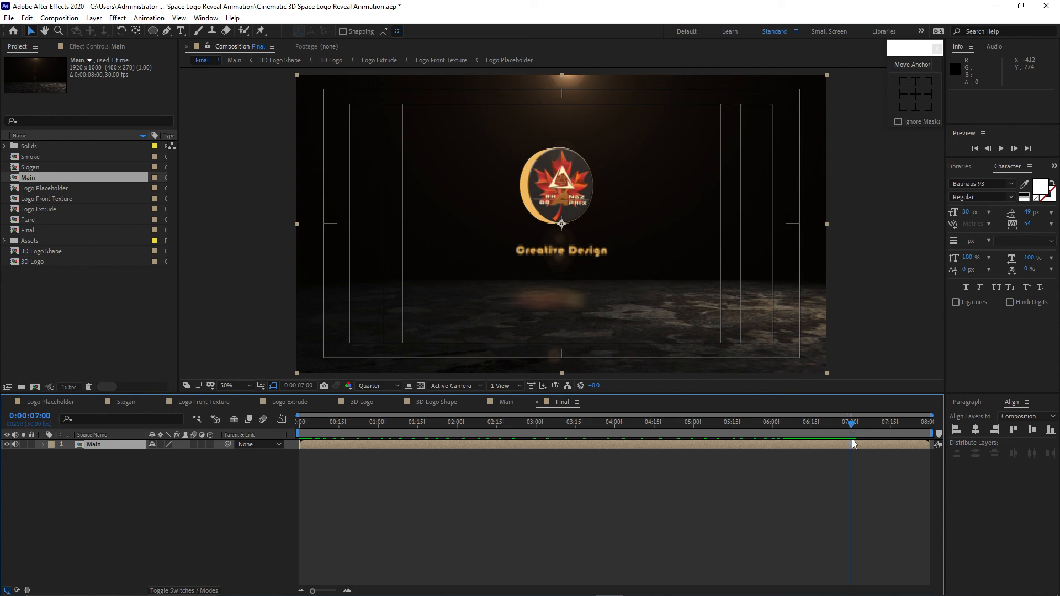
pyautogui.press('t')
pyautogui.click(71, 454)
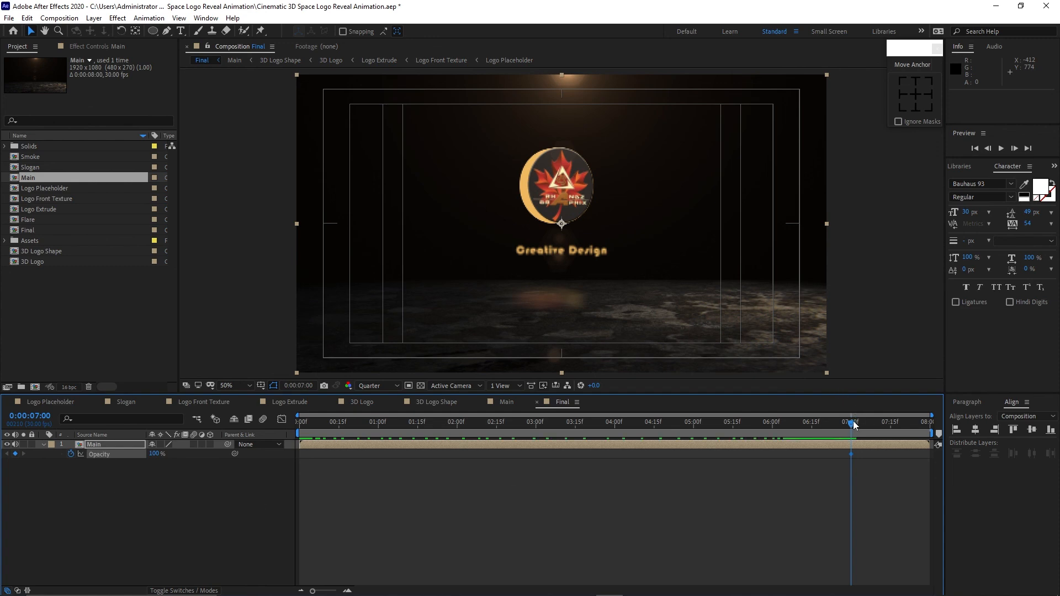
pyautogui.moveTo(852, 422); pyautogui.dragTo(942, 447)
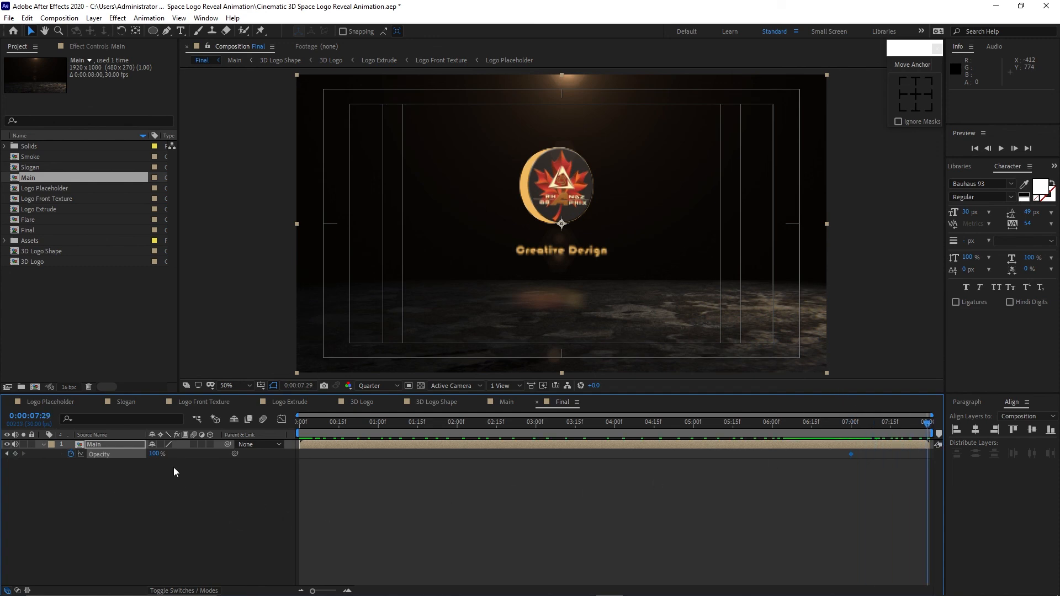
pyautogui.moveTo(152, 454); pyautogui.dragTo(60, 484)
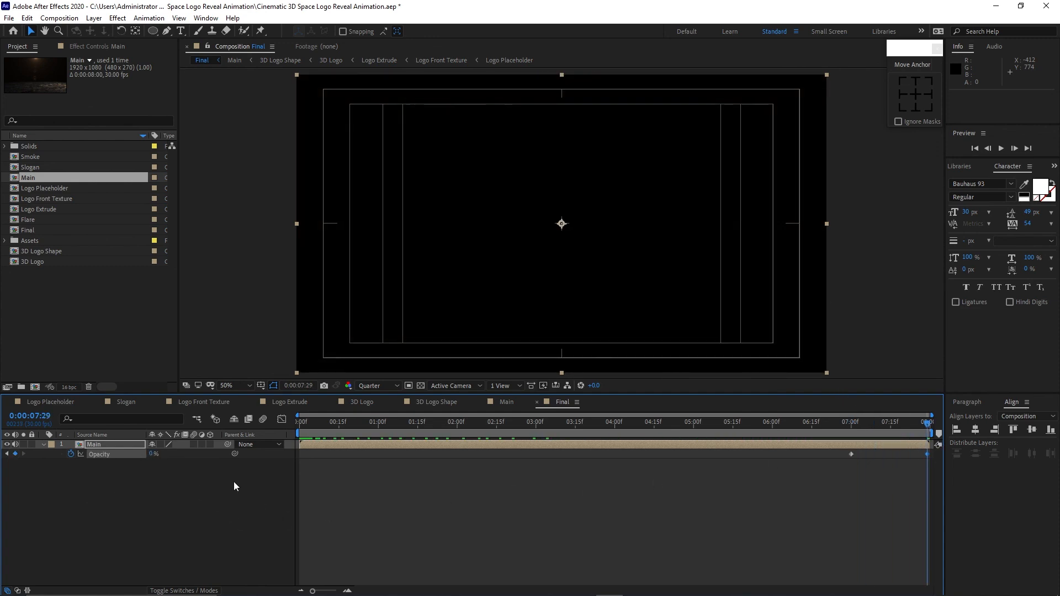
pyautogui.moveTo(310, 424); pyautogui.dragTo(303, 428)
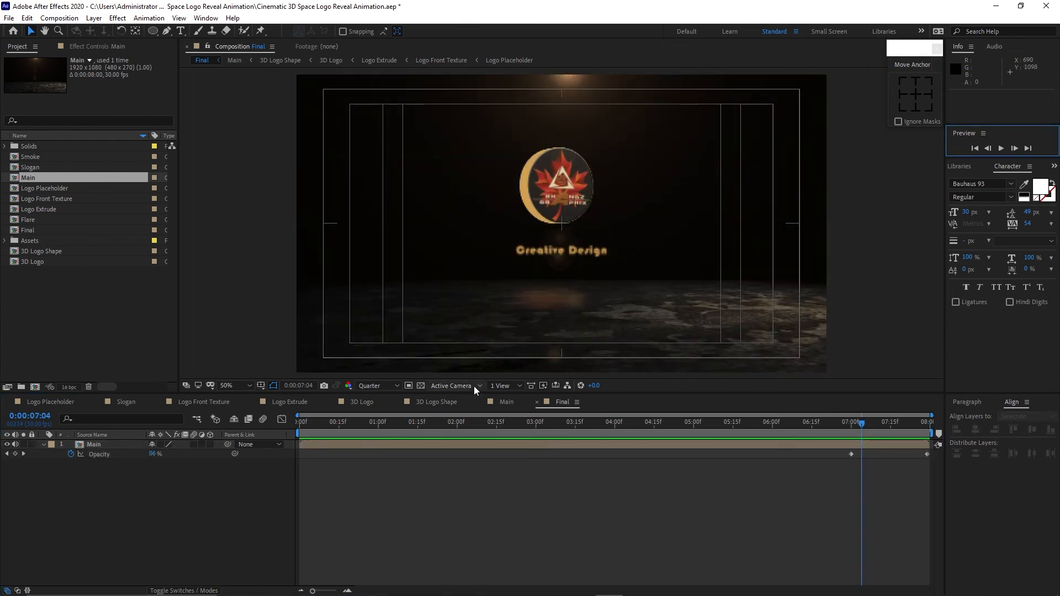
# Set the Logo Shadow layer's Z position to -628 in the Main composition
pyautogui.click(506, 402)
pyautogui.click(100, 463)
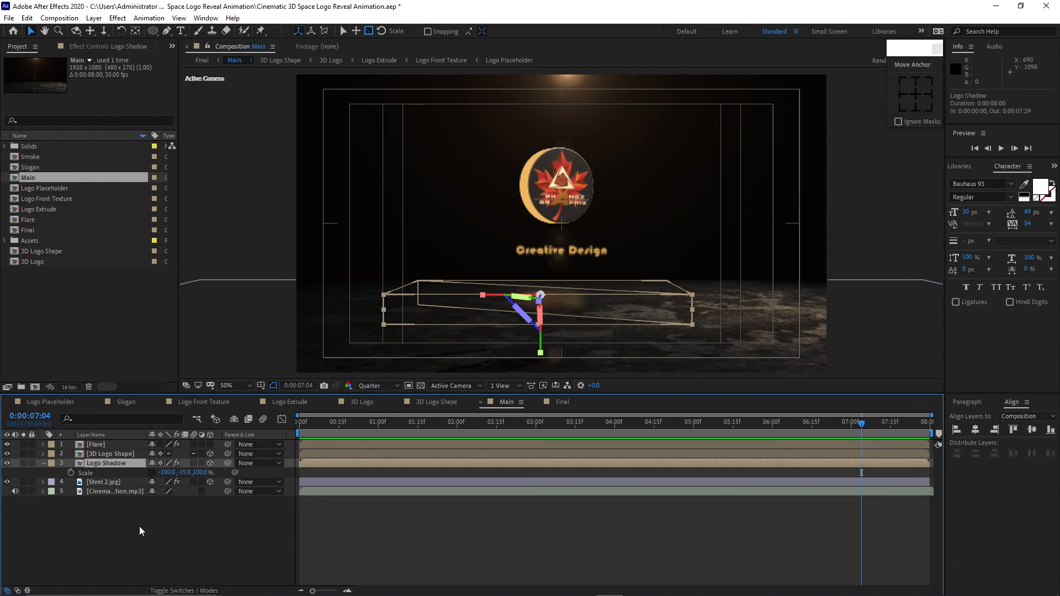
pyautogui.press('p')
pyautogui.moveTo(188, 473); pyautogui.dragTo(2, 503)
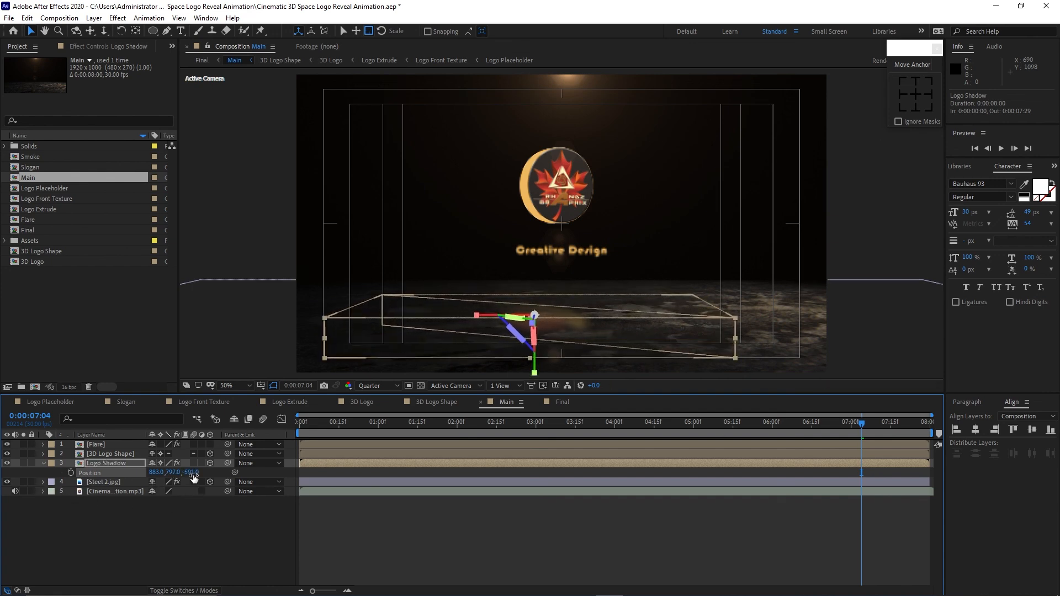
pyautogui.moveTo(190, 473); pyautogui.dragTo(175, 472)
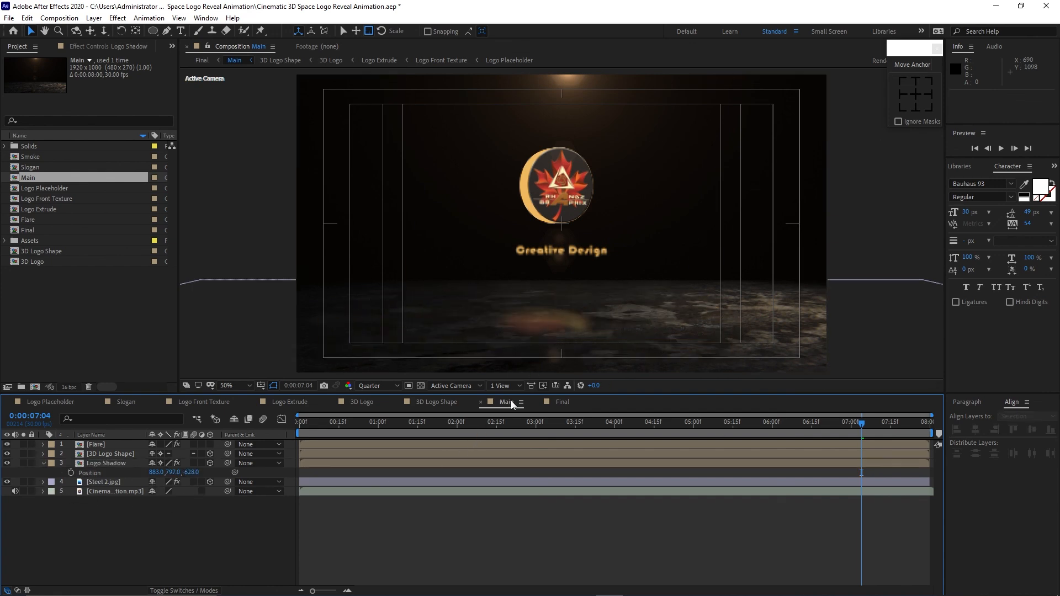
# Preview the Final composition from the start to check the reflection's placement, then stop playback
pyautogui.click(562, 405)
pyautogui.click(1000, 149)
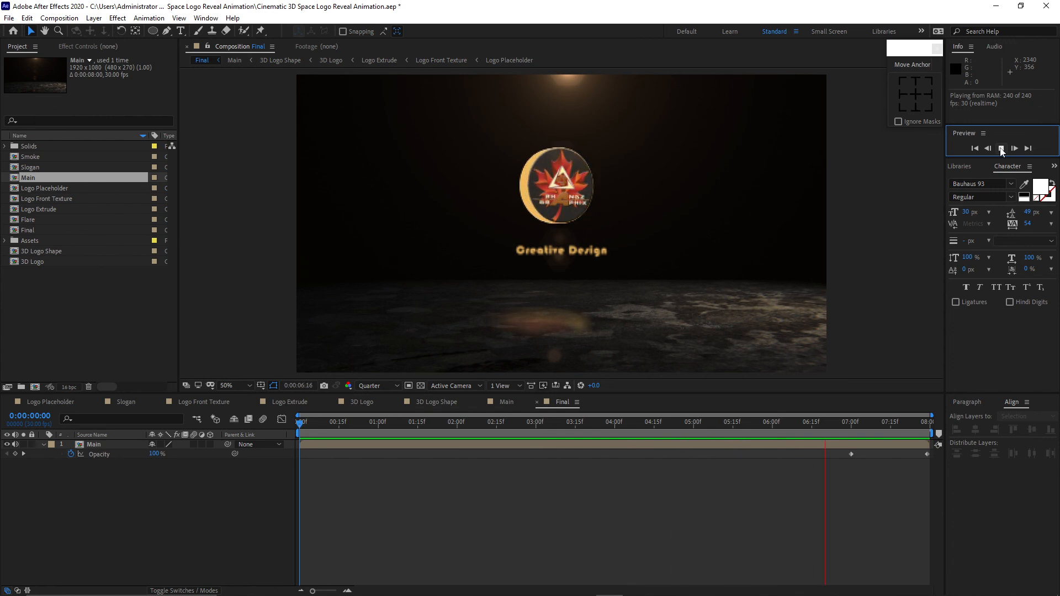
pyautogui.click(424, 508)
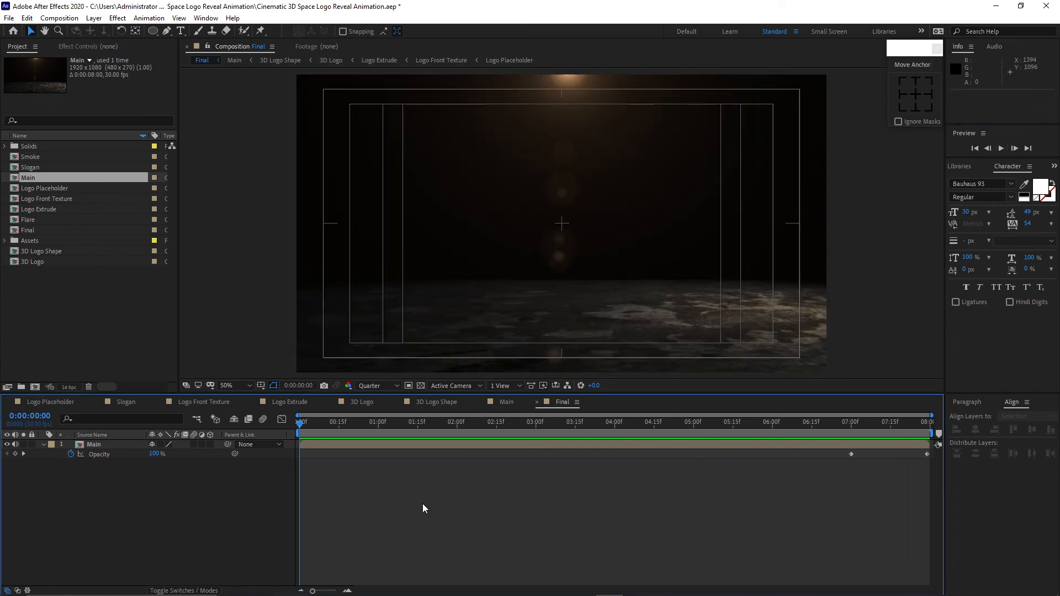